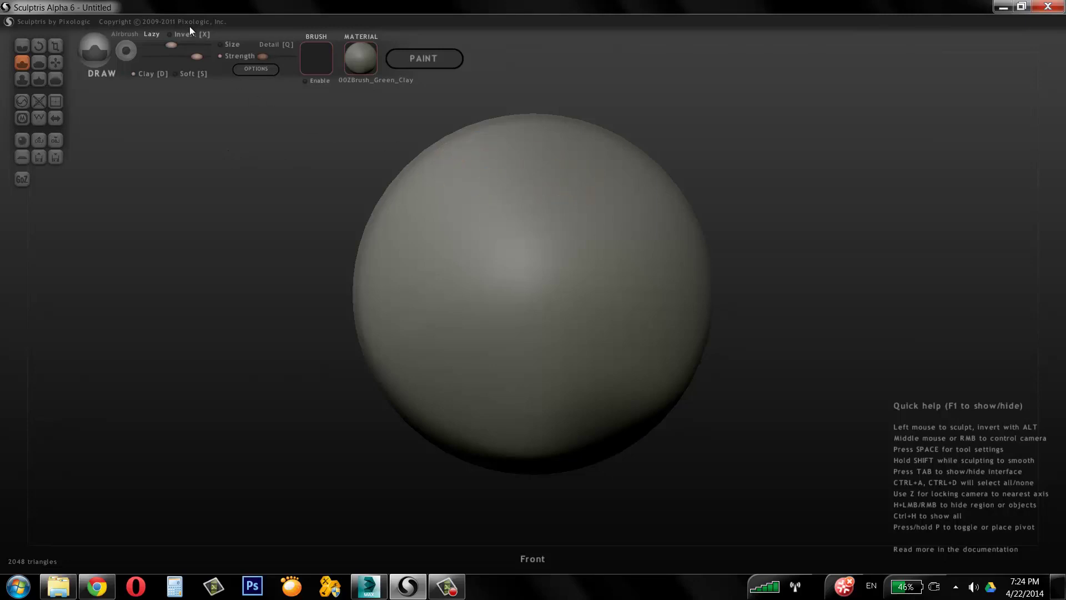
Switch to Chrome and magnify the Sculptris page's address, pixologic.com/sculptris, using Windows Magnifier.
click(96, 587)
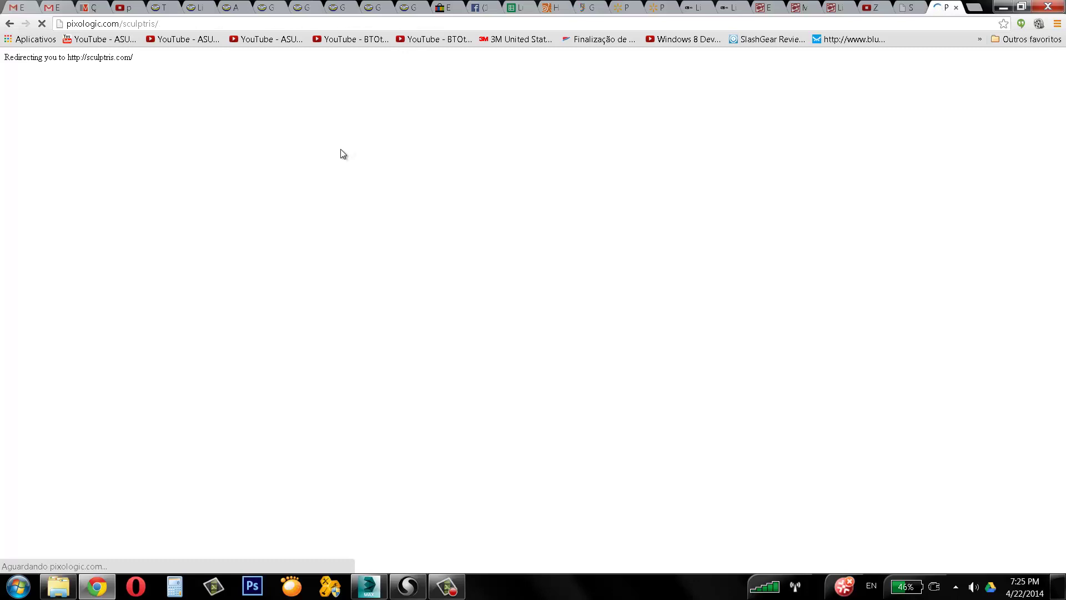
click(177, 24)
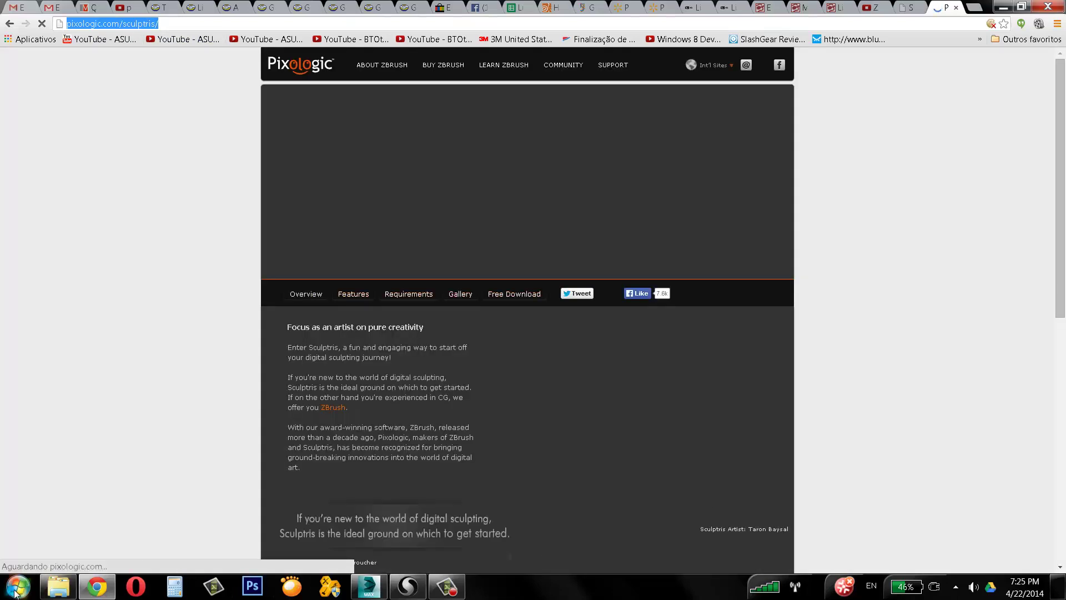
click(19, 587)
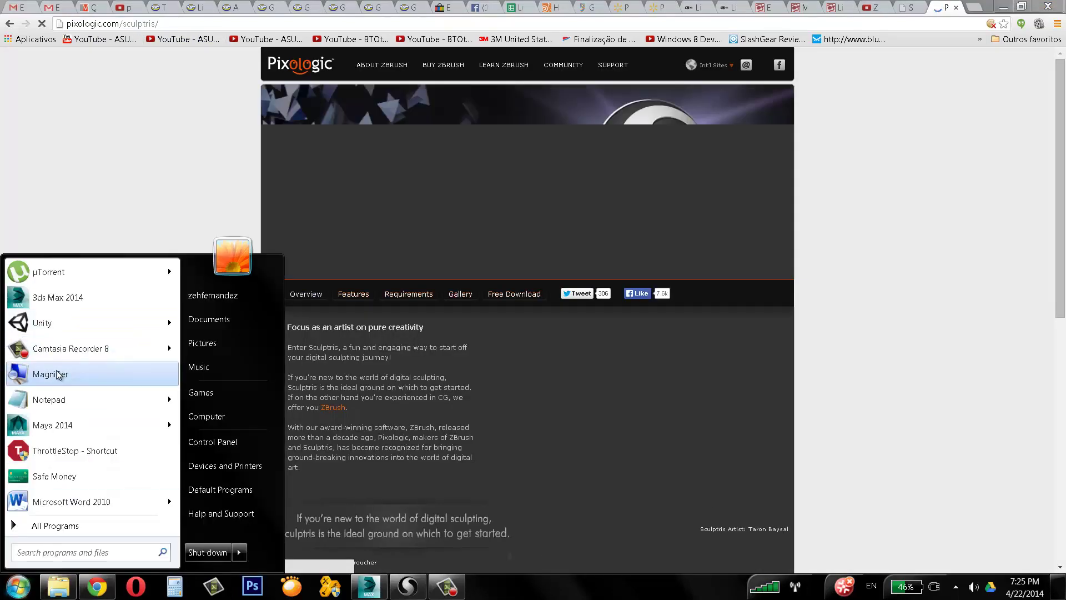
click(59, 374)
click(309, 249)
click(309, 249)
click(309, 249)
click(309, 249)
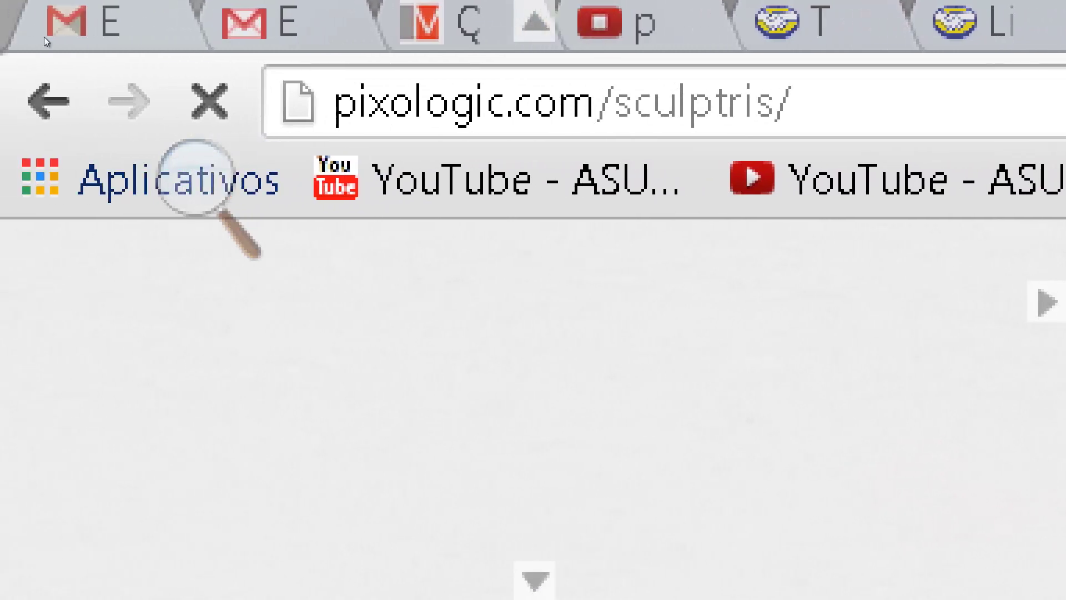
click(355, 116)
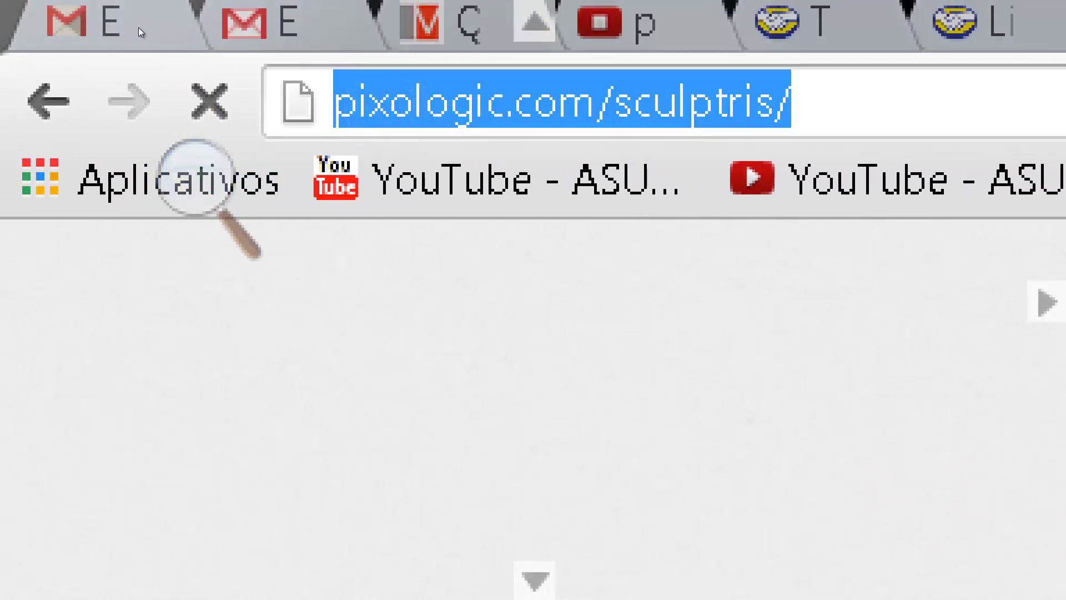
Return the screen magnification to 100% and close Magnifier.
click(39, 39)
click(39, 52)
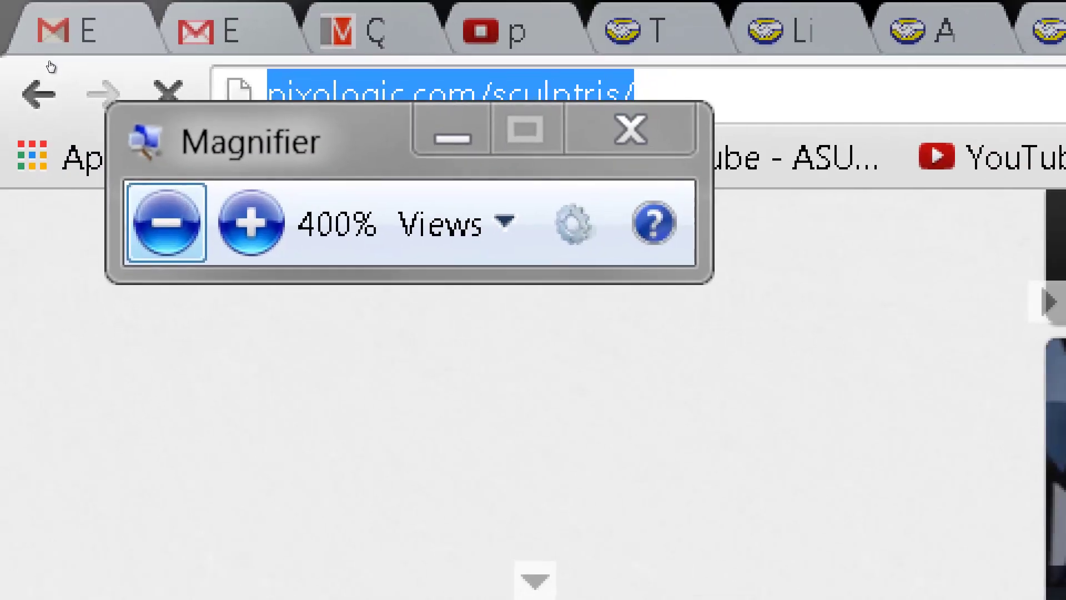
click(46, 63)
key(super+minus)
key(super+minus)
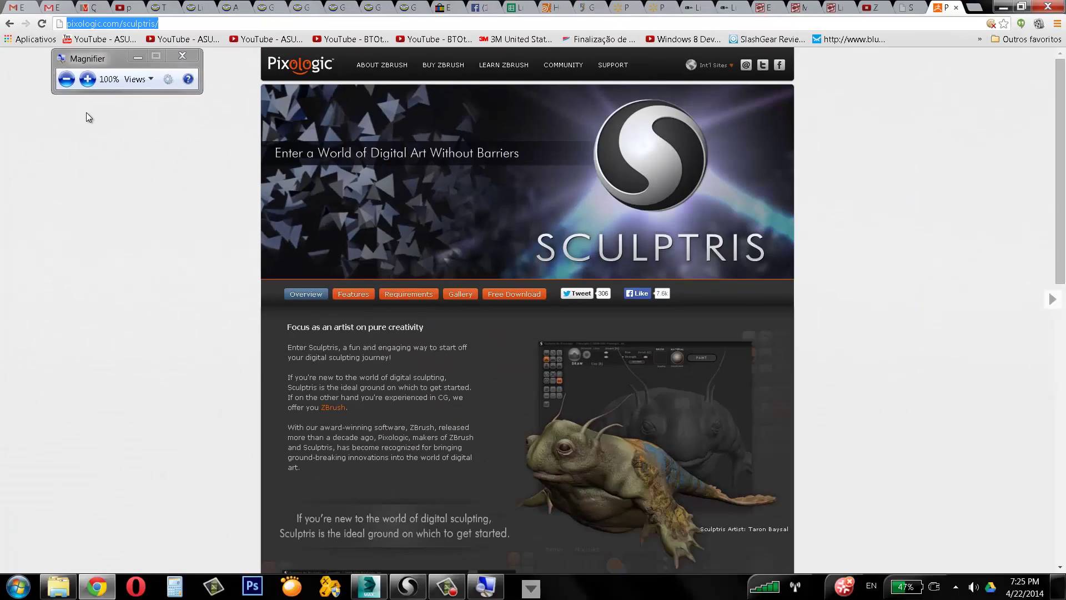
click(183, 56)
key(super+u)
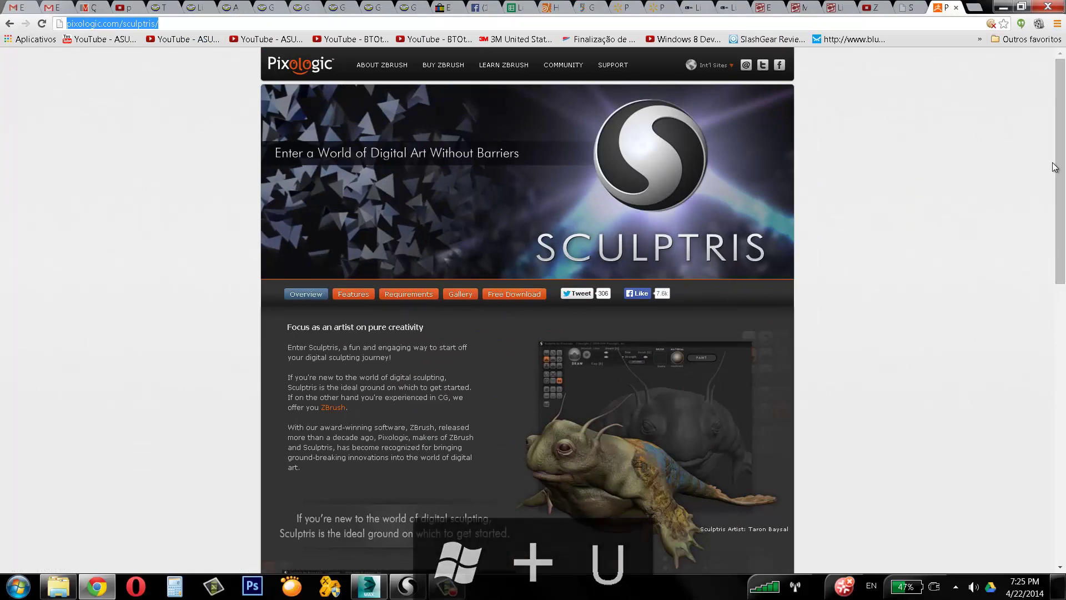
Look through the Sculptris web page down to its introduction videos, then minimize the browser to return to Sculptris.
mouse_move(1059, 166)
mouse_down()
mouse_move(1059, 342)
mouse_move(1045, 402)
mouse_move(1040, 381)
mouse_move(1043, 408)
mouse_move(1040, 399)
mouse_up()
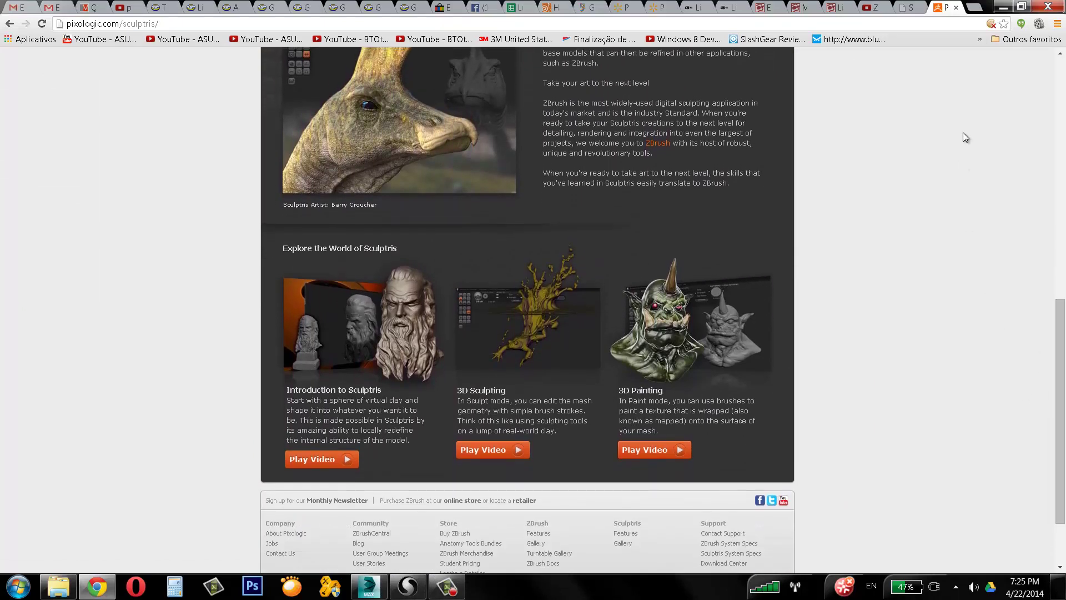
click(1004, 8)
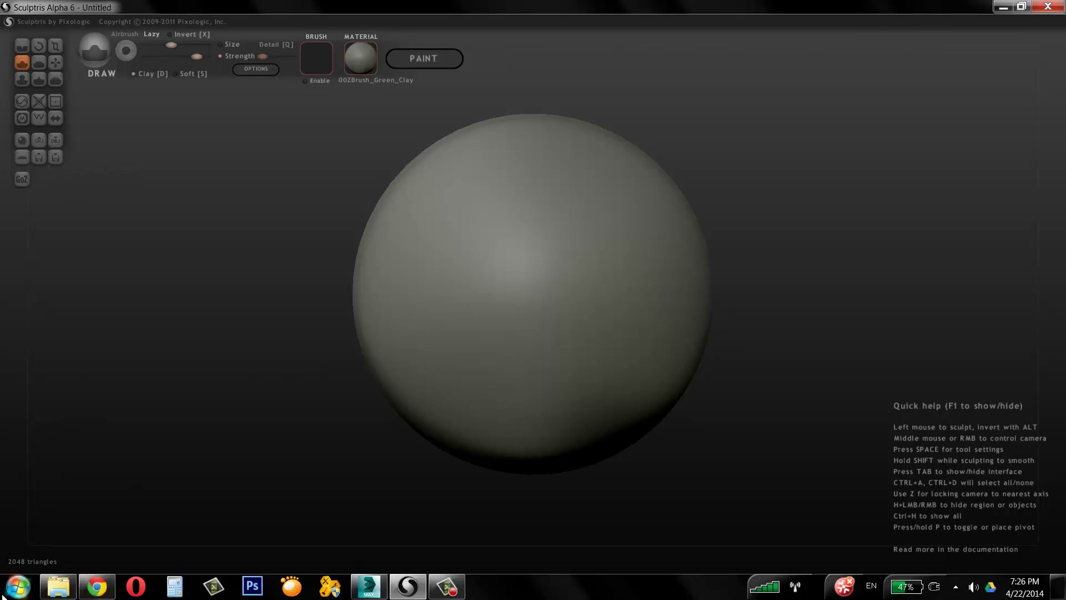
Open Magnifier again and enlarge the Sculptris tool icons and brush settings.
click(18, 587)
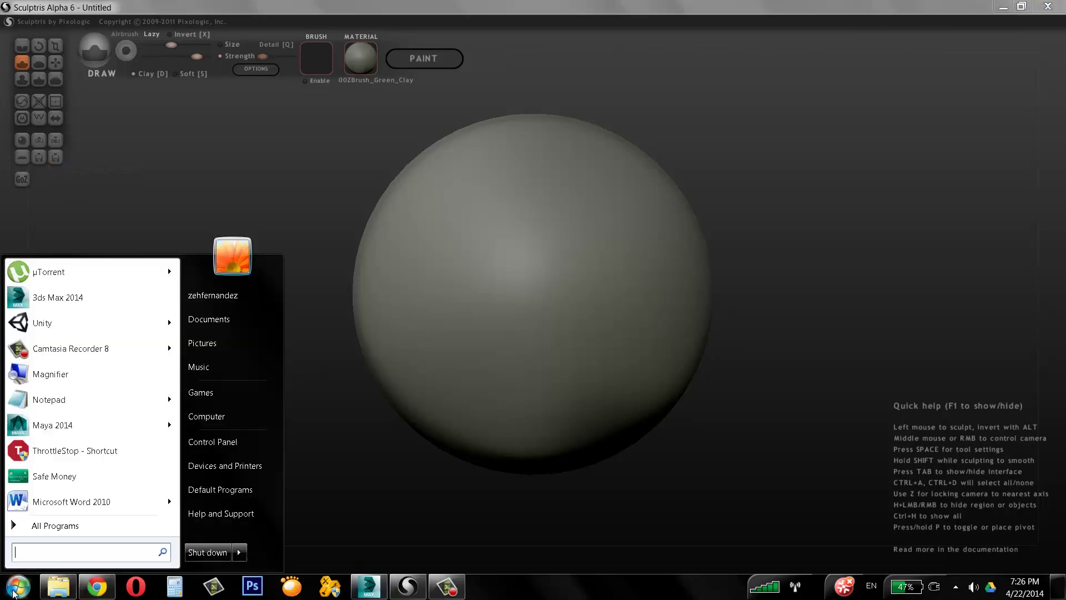
click(50, 374)
drag(99, 63, 162, 123)
click(149, 136)
click(149, 136)
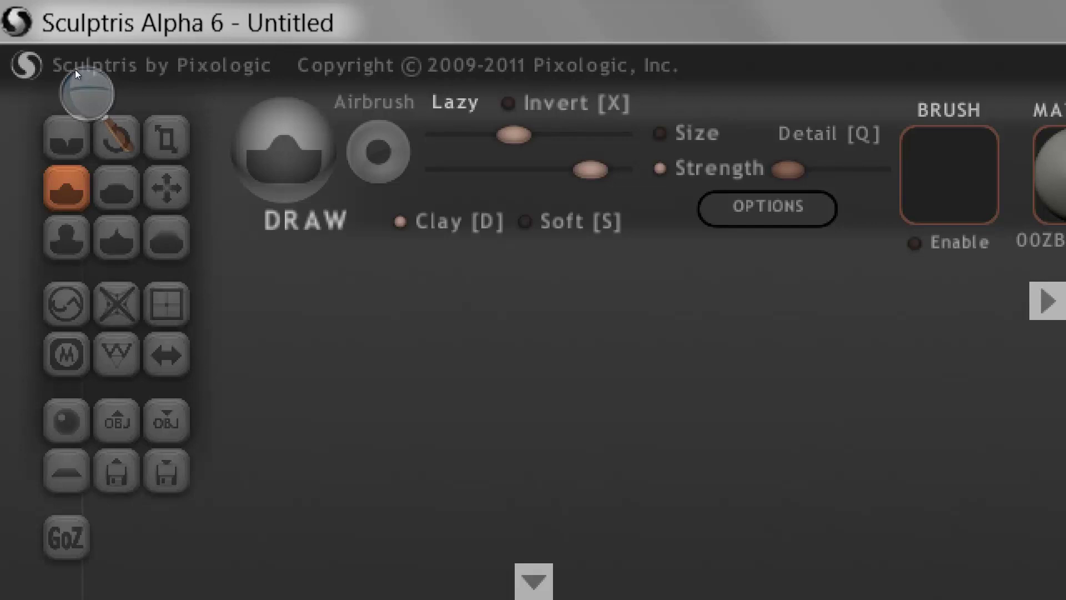
Zoom back out from the magnified Sculptris interface and close Magnifier.
click(86, 92)
click(88, 138)
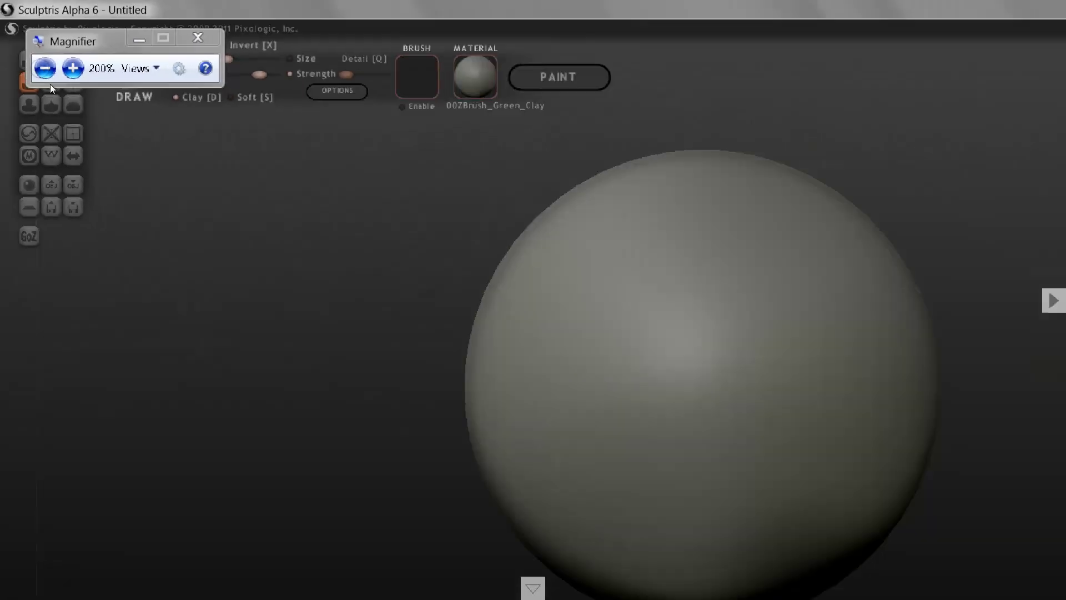
click(46, 69)
click(198, 37)
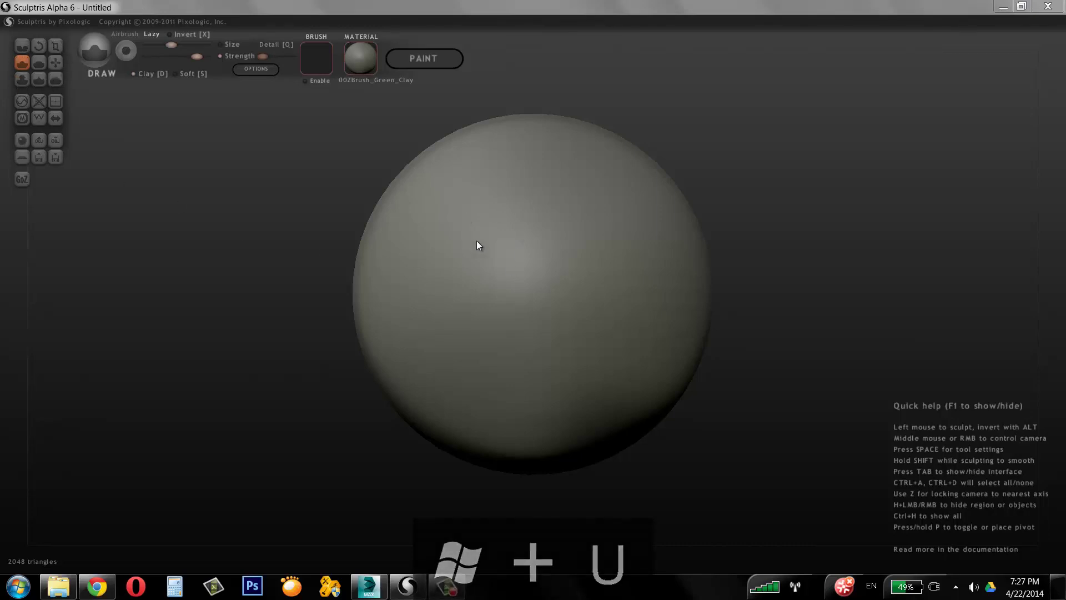
Show the sphere's wireframe and increase the Draw brush's size.
key(w)
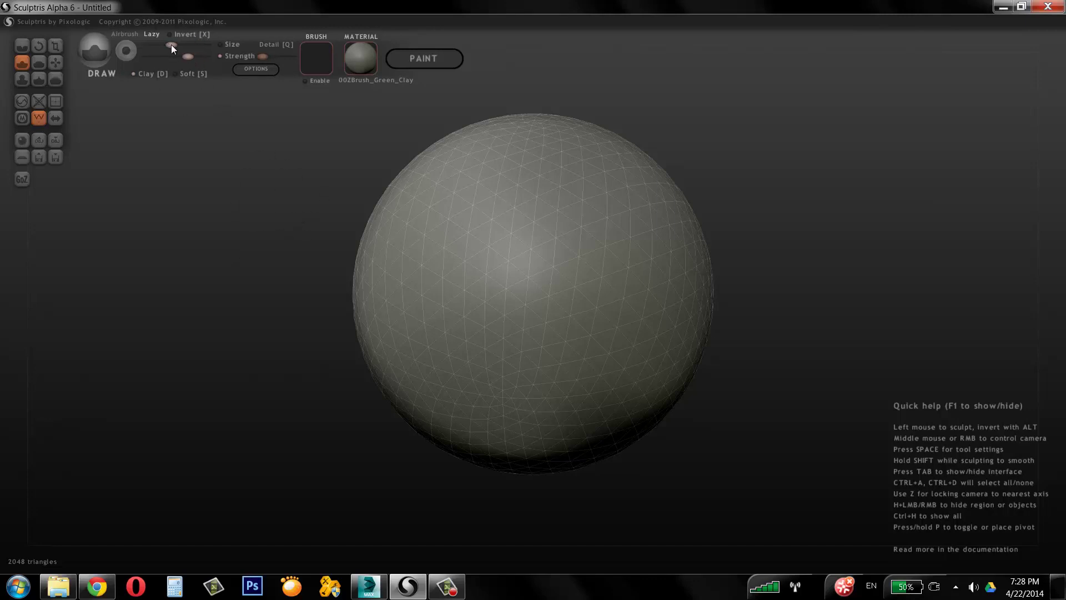
drag(171, 45, 185, 45)
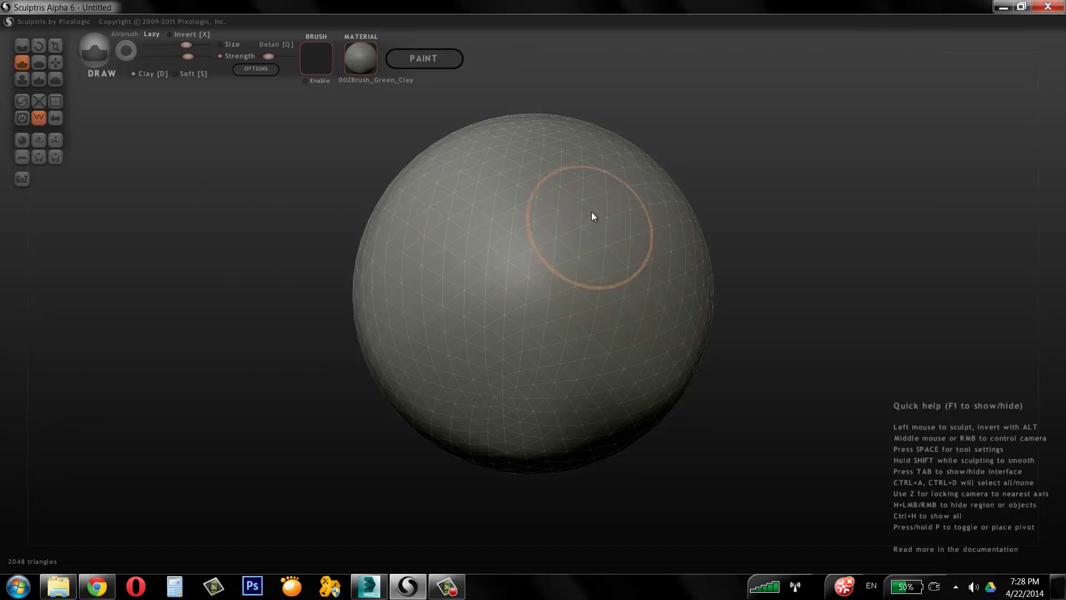
Adjust the Draw brush over the sphere with the quick tool settings, reducing its size and strength moderately.
key(space)
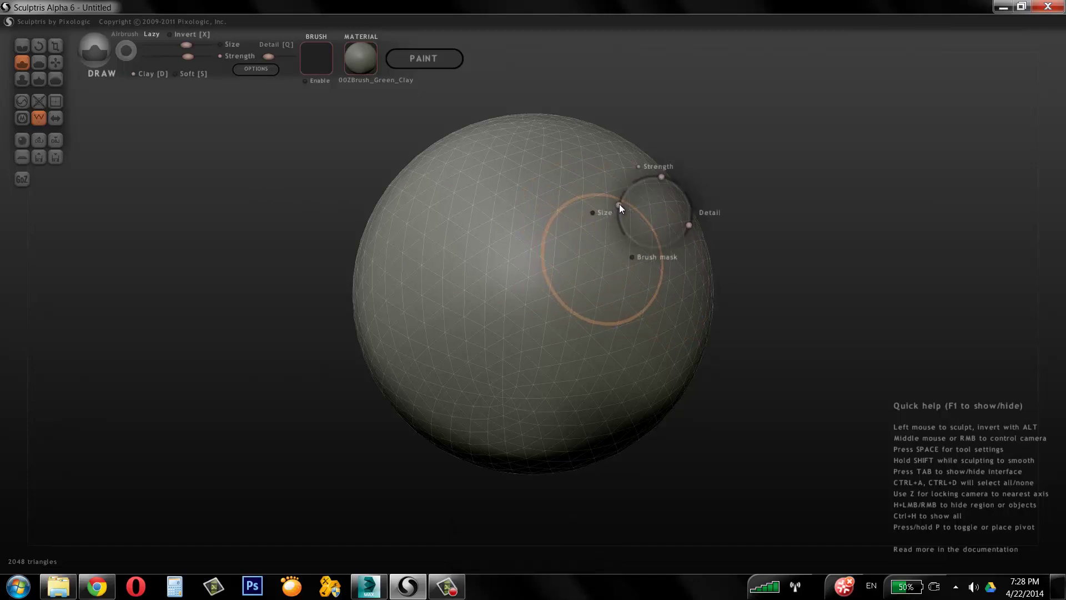
mouse_move(618, 205)
mouse_down()
mouse_move(624, 220)
mouse_move(671, 177)
mouse_move(651, 179)
mouse_up()
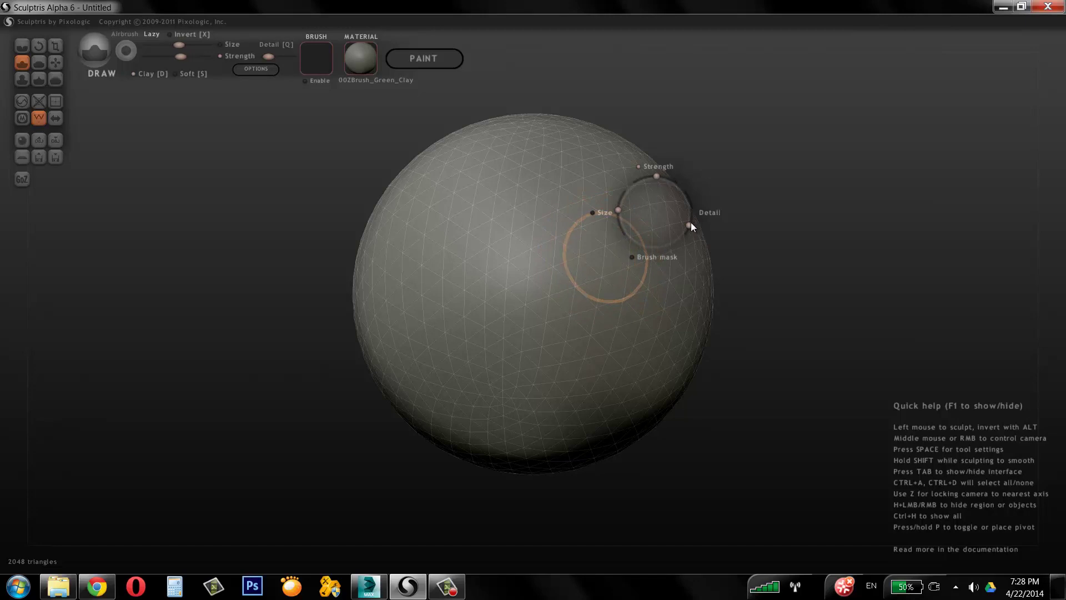
drag(692, 222, 693, 224)
drag(621, 213, 622, 220)
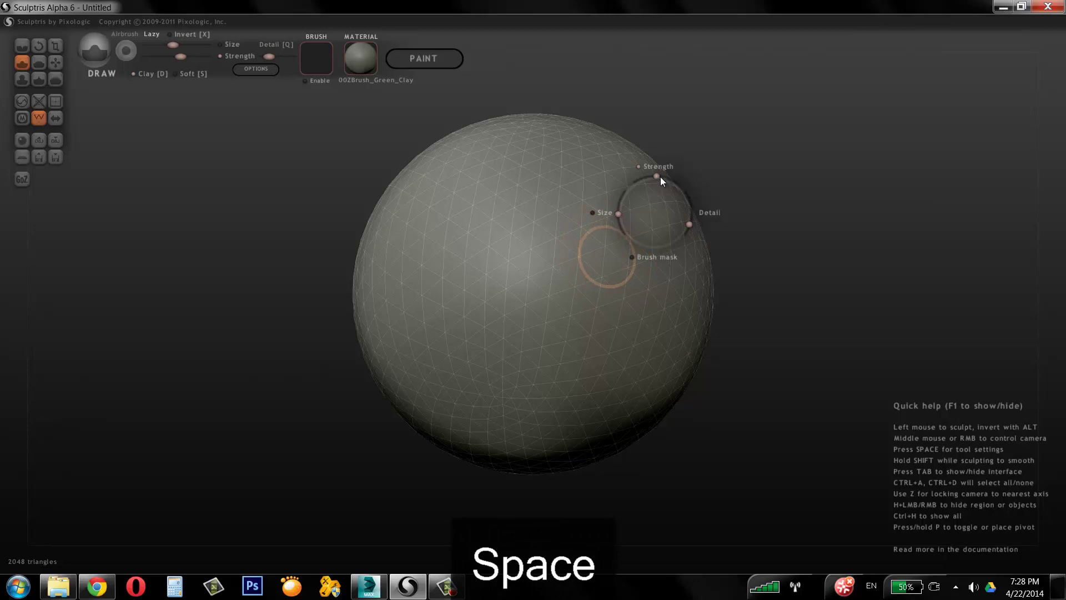
drag(652, 178, 655, 178)
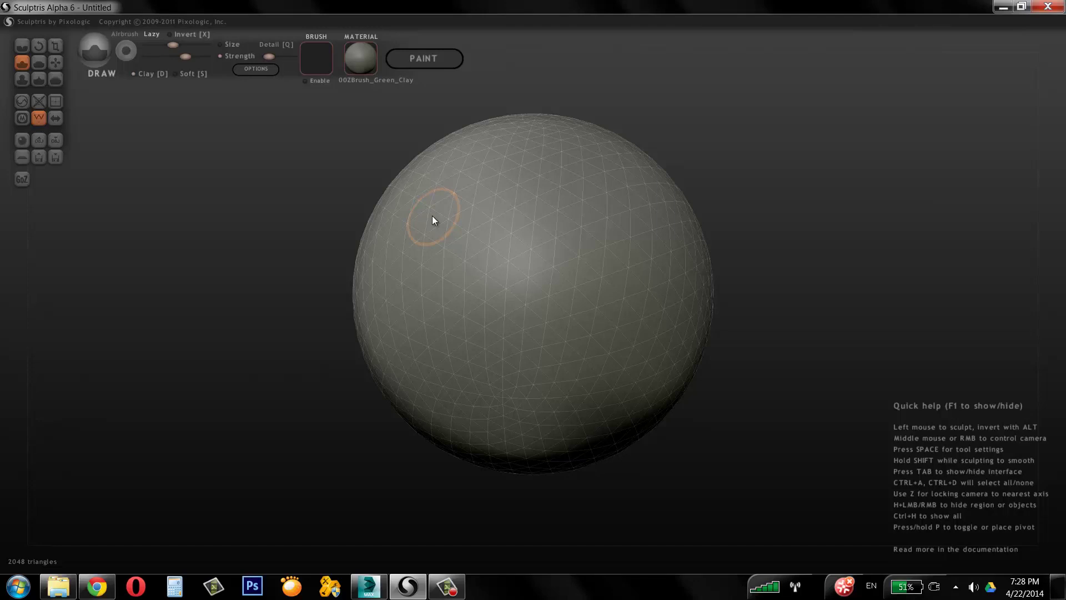
key(space)
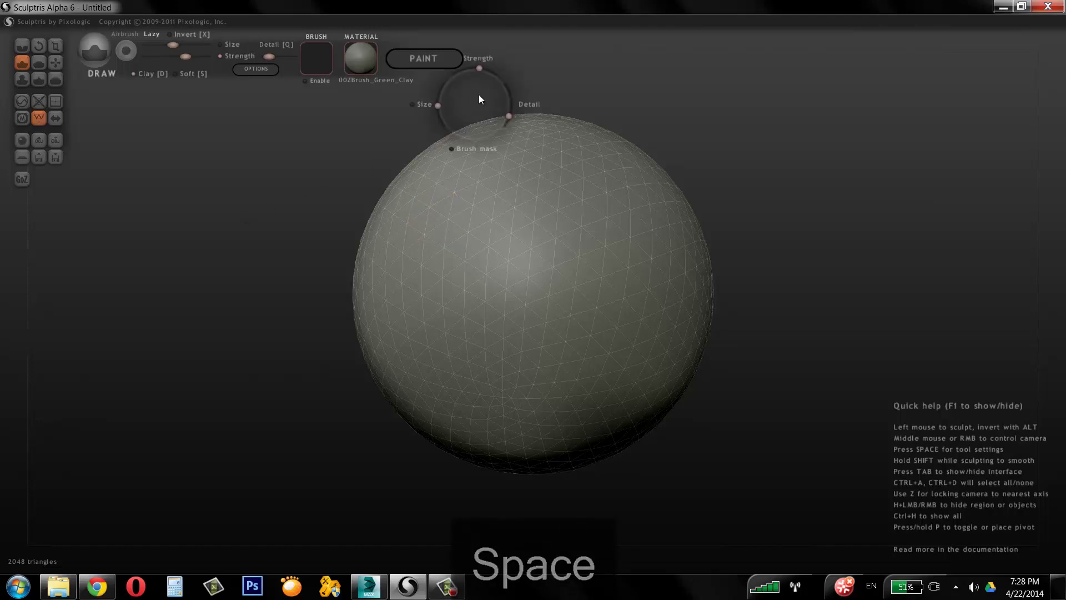
drag(481, 66, 475, 65)
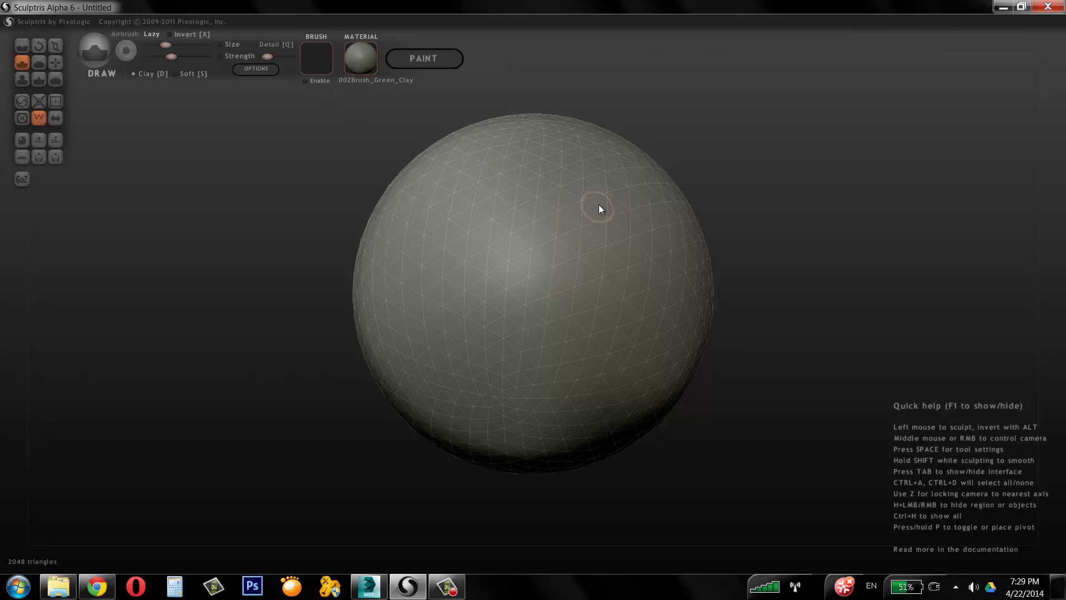
key(space)
drag(610, 163, 611, 155)
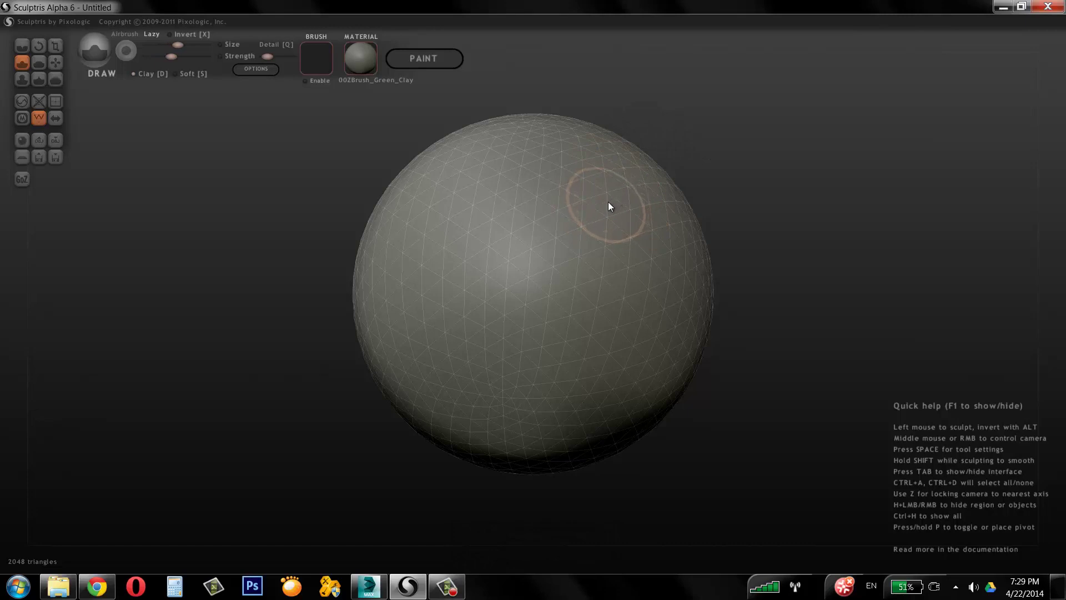
Toggle the wireframe off and on again, and draw a low-detail stroke on the sphere's upper right area.
key(w)
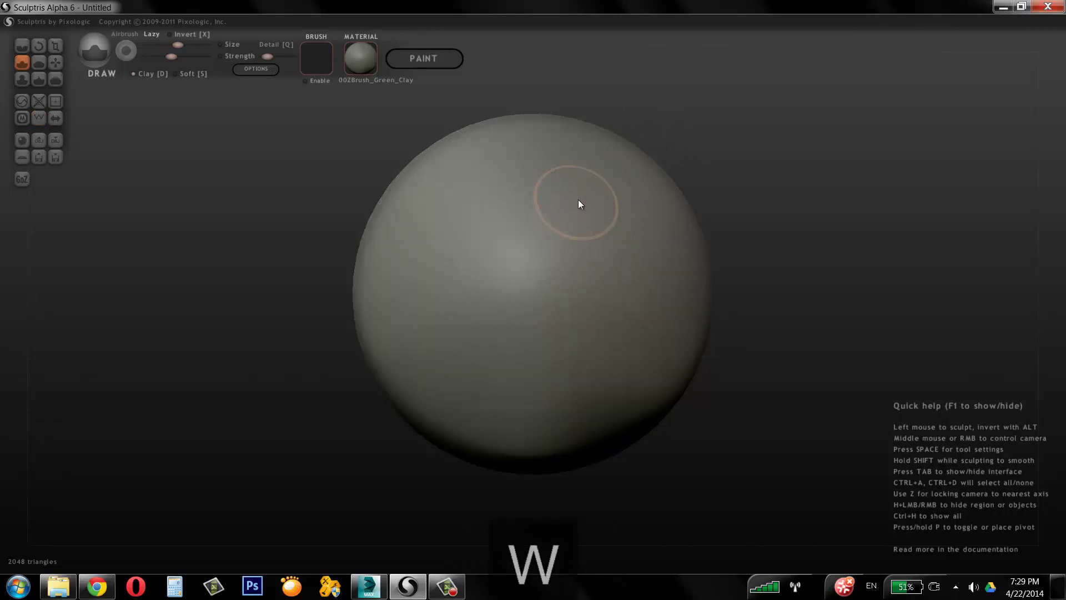
key(w)
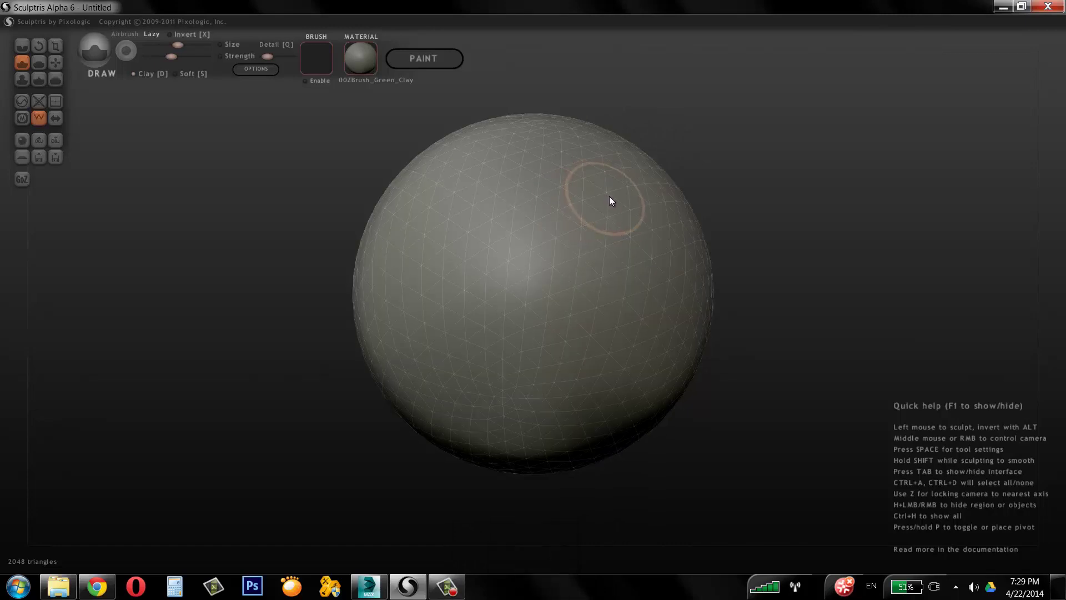
mouse_move(635, 196)
mouse_down()
mouse_move(564, 264)
mouse_move(611, 231)
mouse_up()
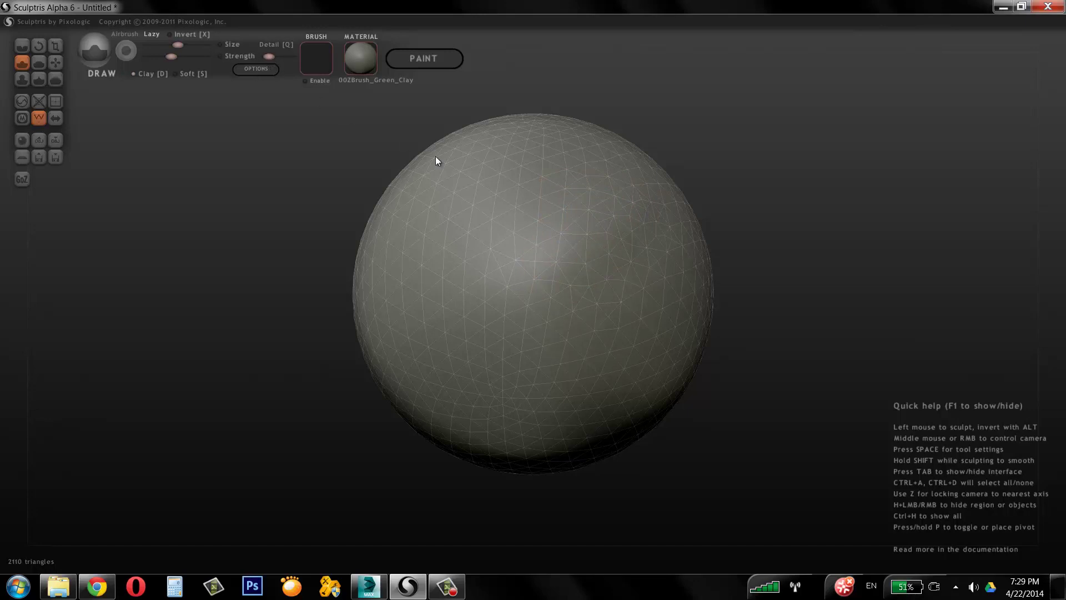
Raise the Draw brush's detail and sculpt a denser diagonal ridge from the sphere's upper right toward its center.
key(space)
drag(611, 162, 614, 142)
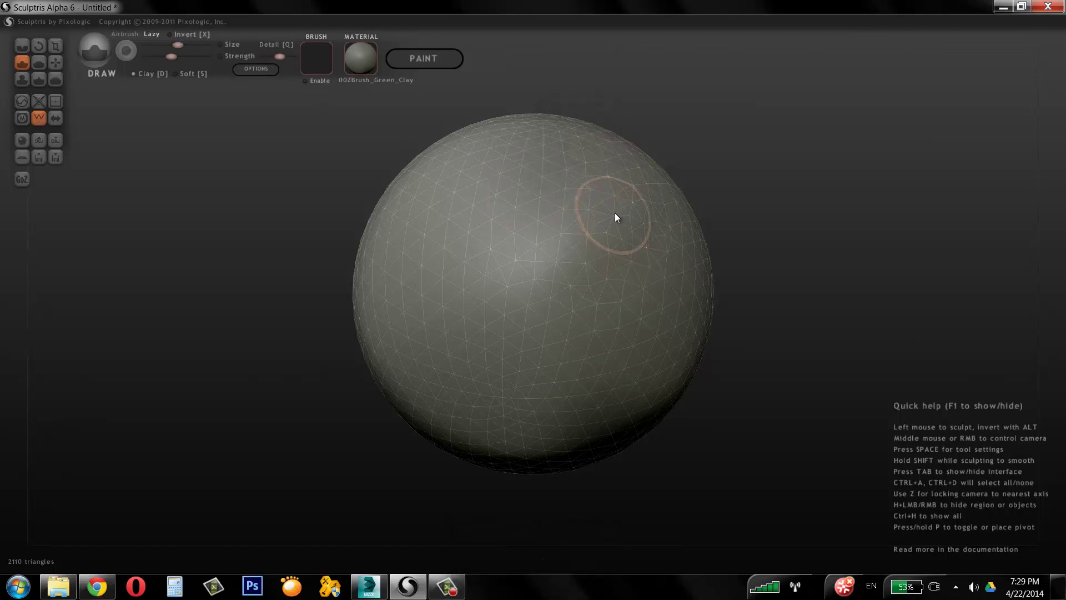
mouse_move(616, 214)
mouse_down()
mouse_move(535, 294)
mouse_move(560, 222)
mouse_up()
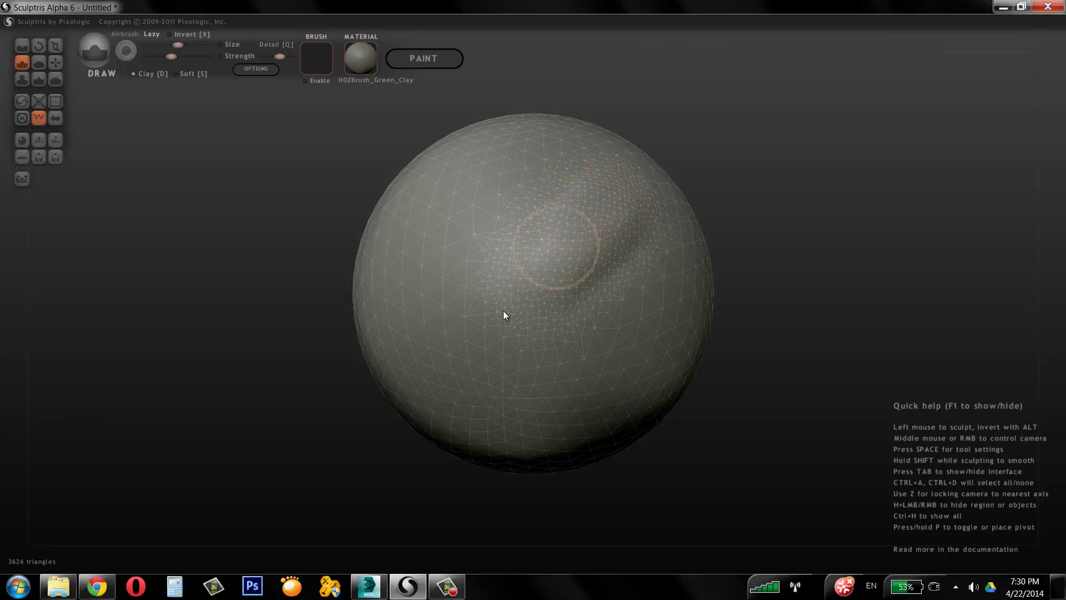
drag(503, 310, 545, 260)
Sculpt a pronounced ridge on the sphere's right side at near-maximum strength, and a faint stroke at the upper center at low strength.
drag(171, 56, 206, 56)
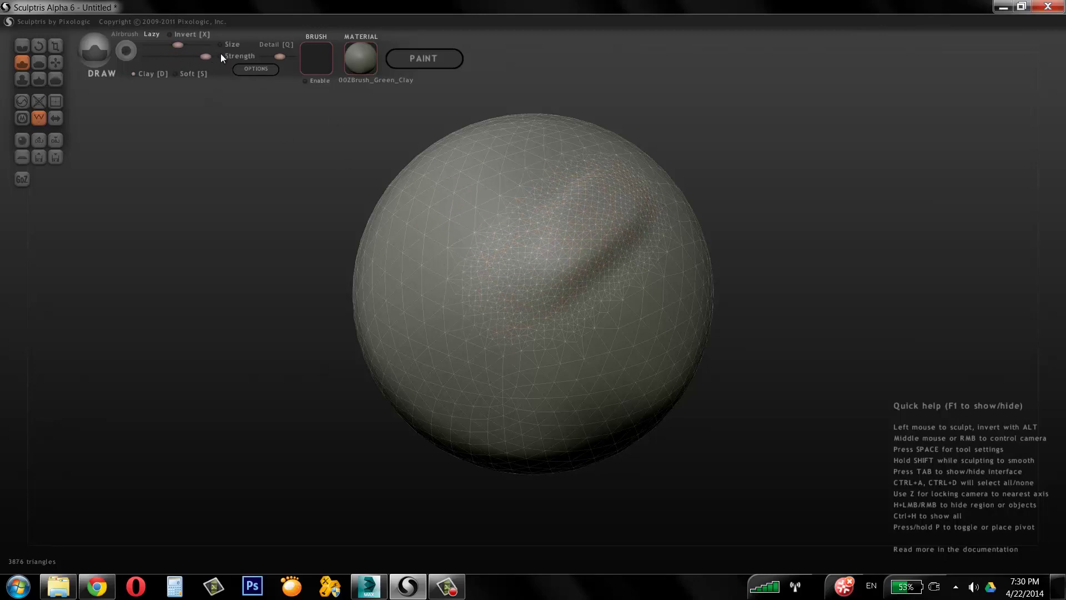
mouse_move(656, 294)
mouse_down()
mouse_move(599, 349)
mouse_move(627, 321)
mouse_move(564, 361)
mouse_move(655, 316)
mouse_move(623, 304)
mouse_up()
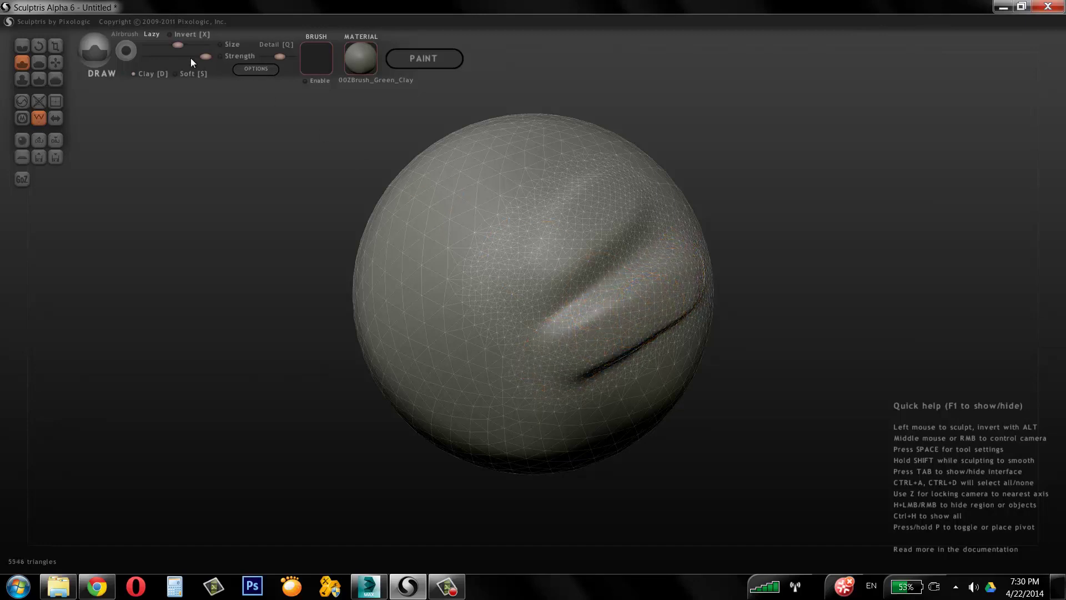
mouse_move(584, 199)
mouse_down()
mouse_move(555, 181)
mouse_move(584, 155)
mouse_move(478, 236)
mouse_up()
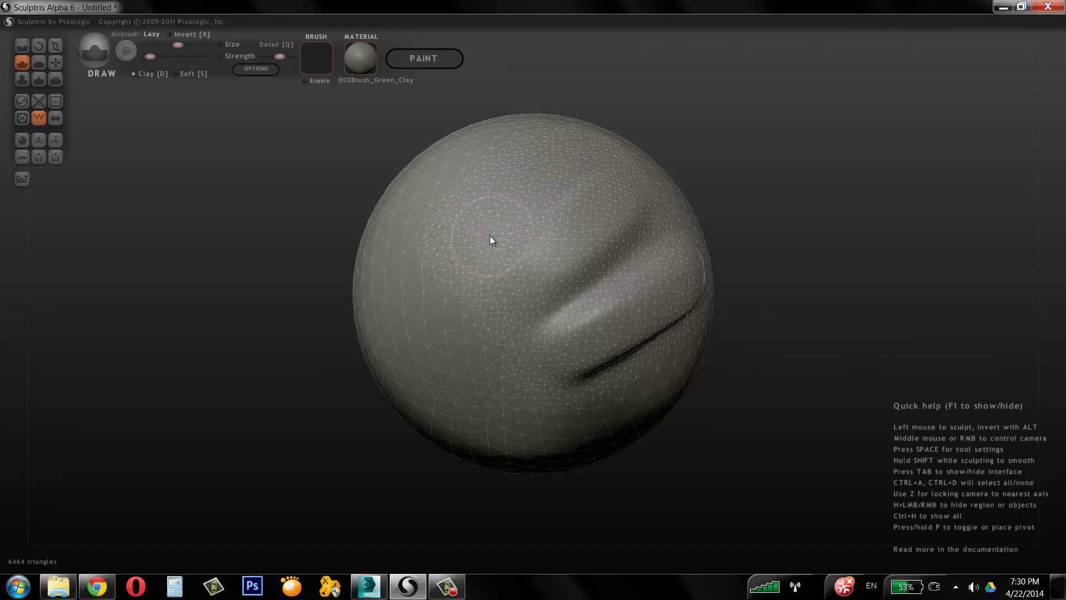
Hide the wireframe and apply a Draw stroke near the sphere's top, above the sculpted ridges.
key(w)
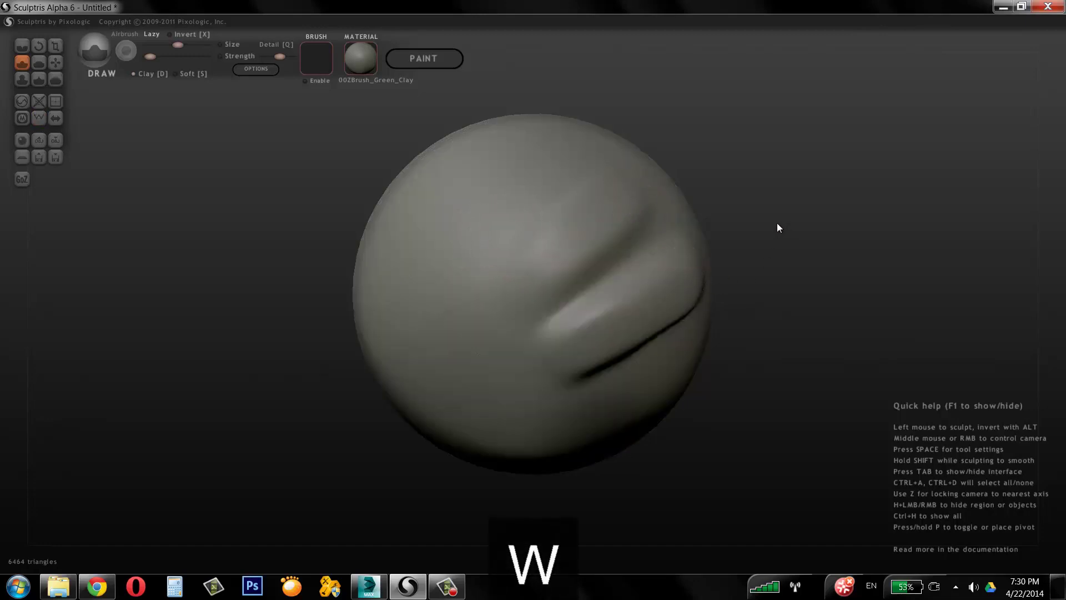
mouse_move(778, 228)
mouse_down()
mouse_move(766, 183)
mouse_move(722, 211)
mouse_up()
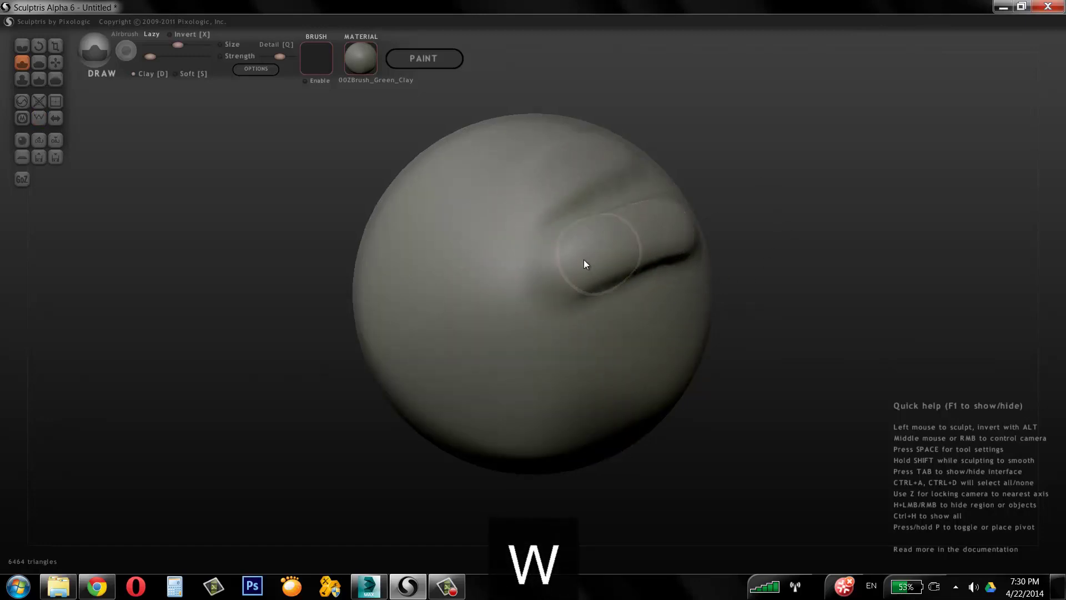
drag(773, 188, 725, 254)
mouse_move(808, 198)
mouse_down()
mouse_move(817, 185)
mouse_move(703, 179)
mouse_up()
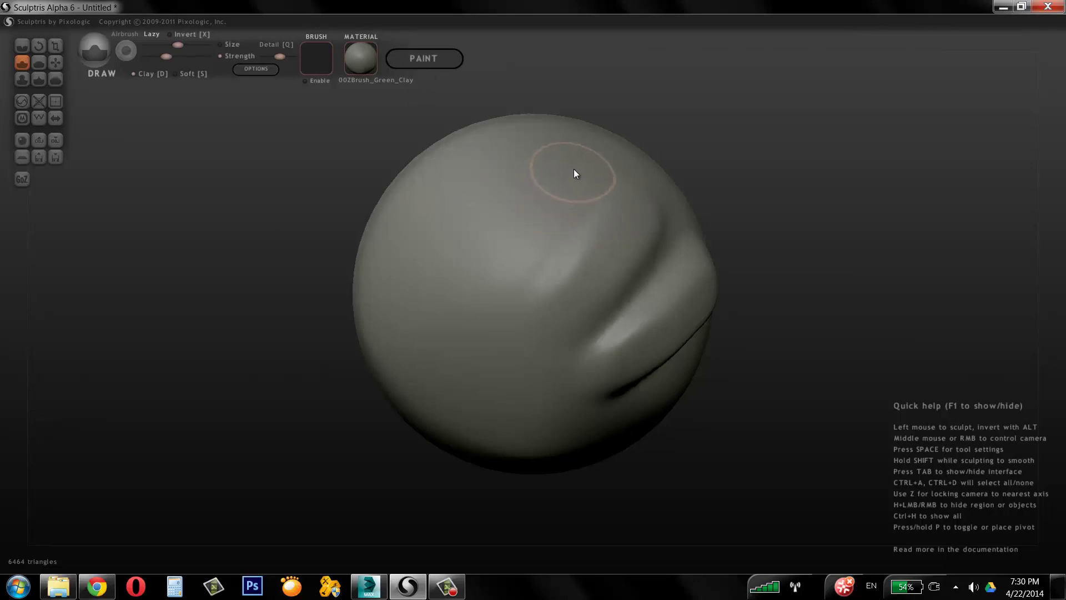
drag(575, 169, 546, 200)
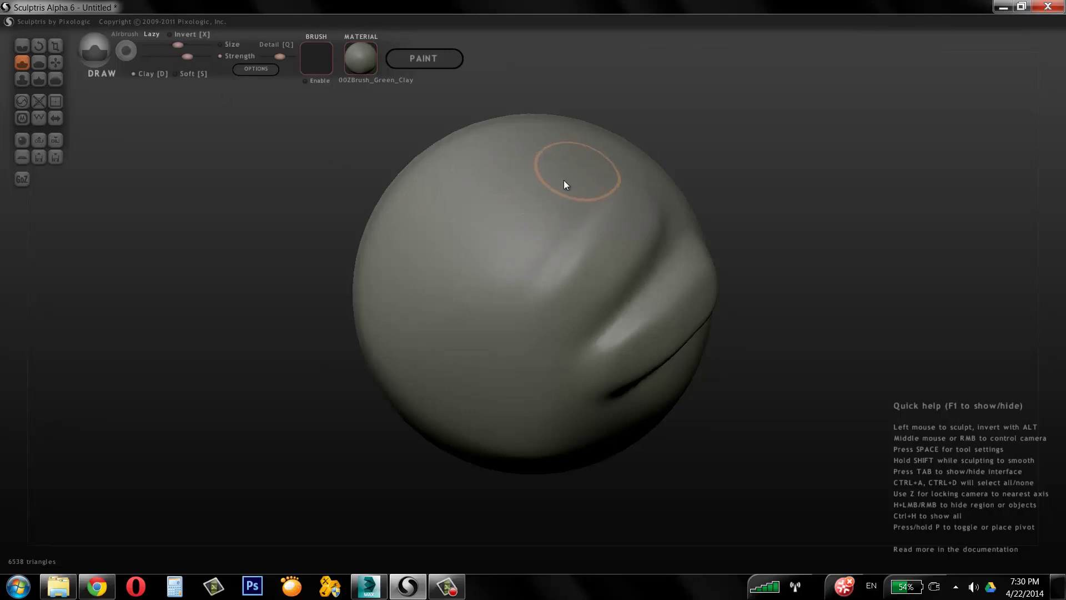
Draw a ridge on the sphere's upper area and a second, roughly horizontal ridge below it with the Draw brush.
drag(564, 180, 488, 270)
middle_drag(736, 194, 732, 110)
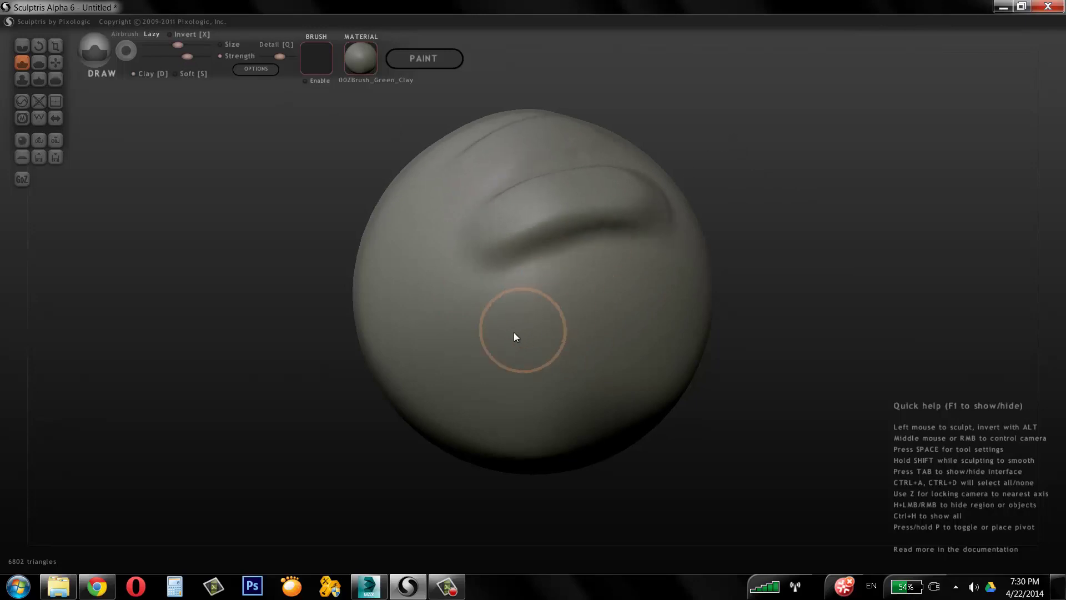
mouse_move(505, 333)
mouse_down()
mouse_move(700, 285)
mouse_move(644, 339)
mouse_move(488, 378)
mouse_move(607, 328)
mouse_up()
mouse_move(800, 261)
middle_down()
mouse_move(835, 178)
mouse_move(804, 188)
middle_up()
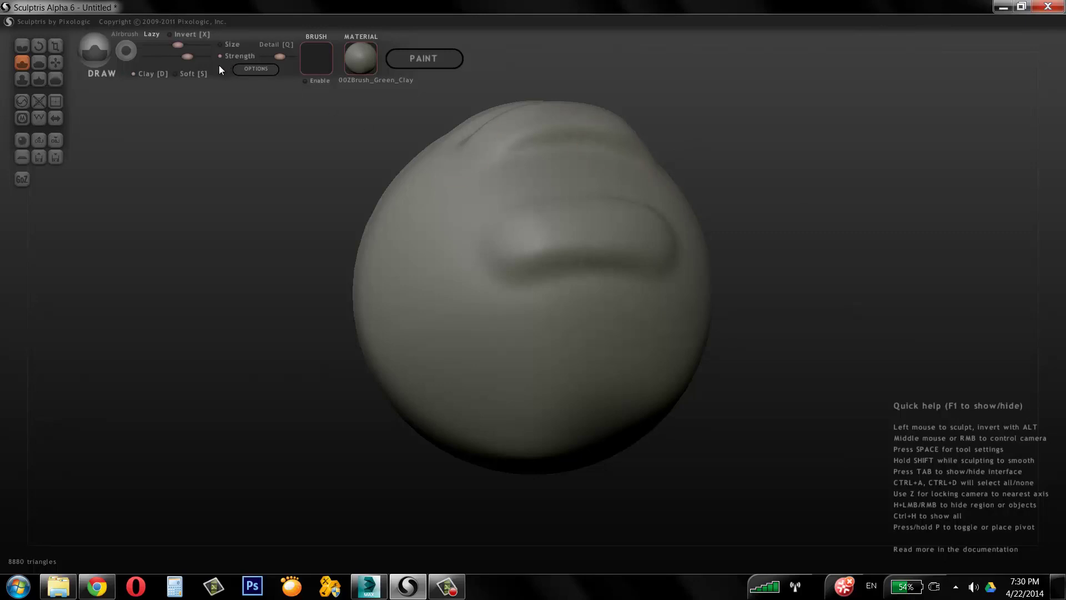
Enable pen pressure for the Draw brush's size and sculpt a soft stroke on the smooth area beside the ridges.
drag(793, 199, 821, 244)
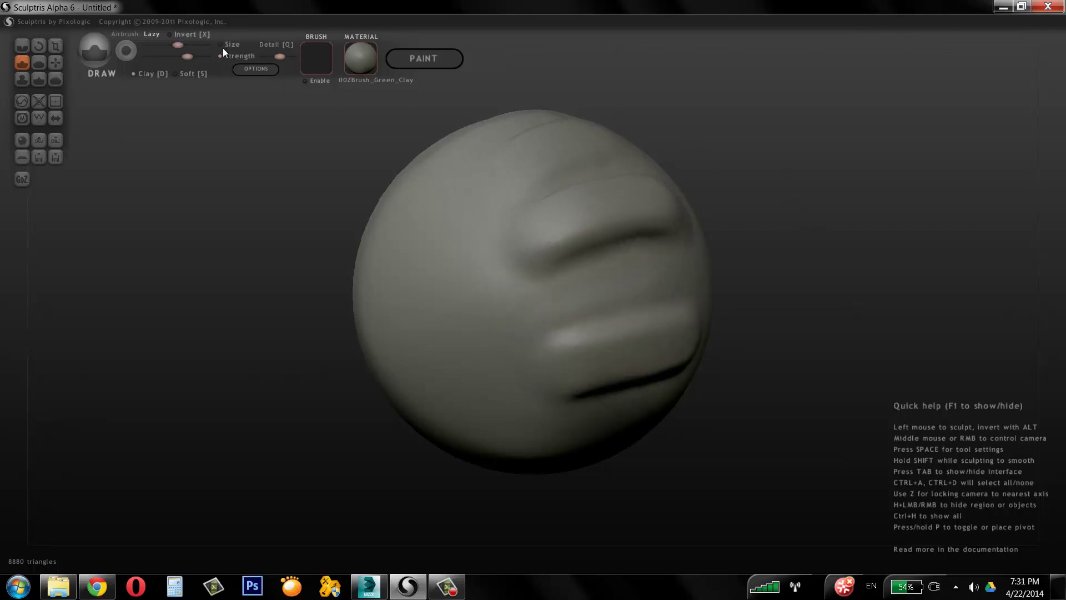
drag(817, 172, 880, 275)
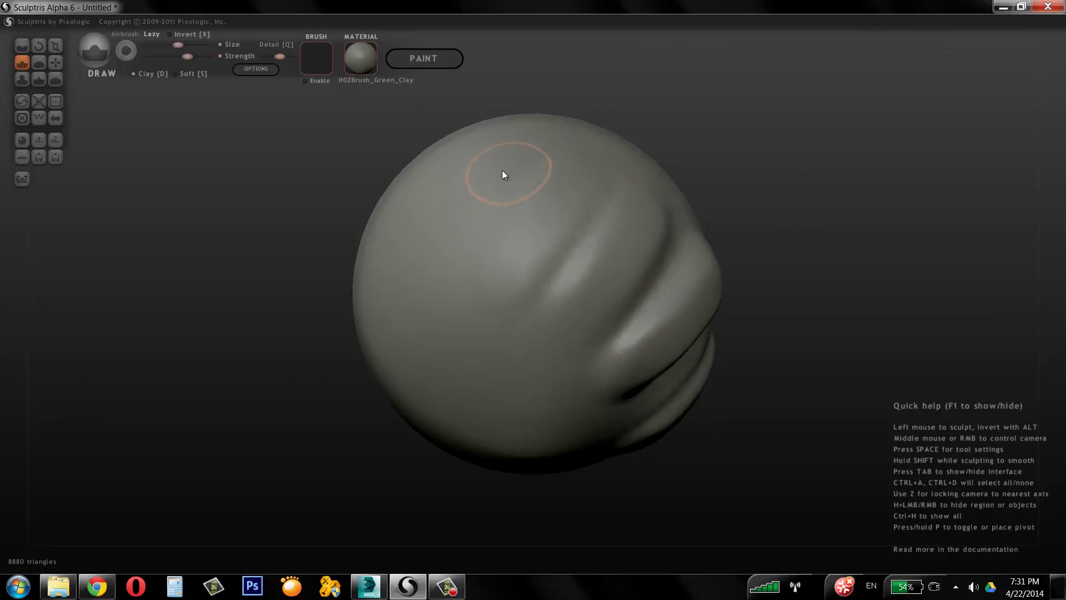
mouse_move(502, 170)
mouse_down()
mouse_move(516, 162)
mouse_move(424, 252)
mouse_move(546, 183)
mouse_up()
Reduce the Draw brush's size and draw a thin diagonal stroke between the soft stroke and the large ridges.
key(space)
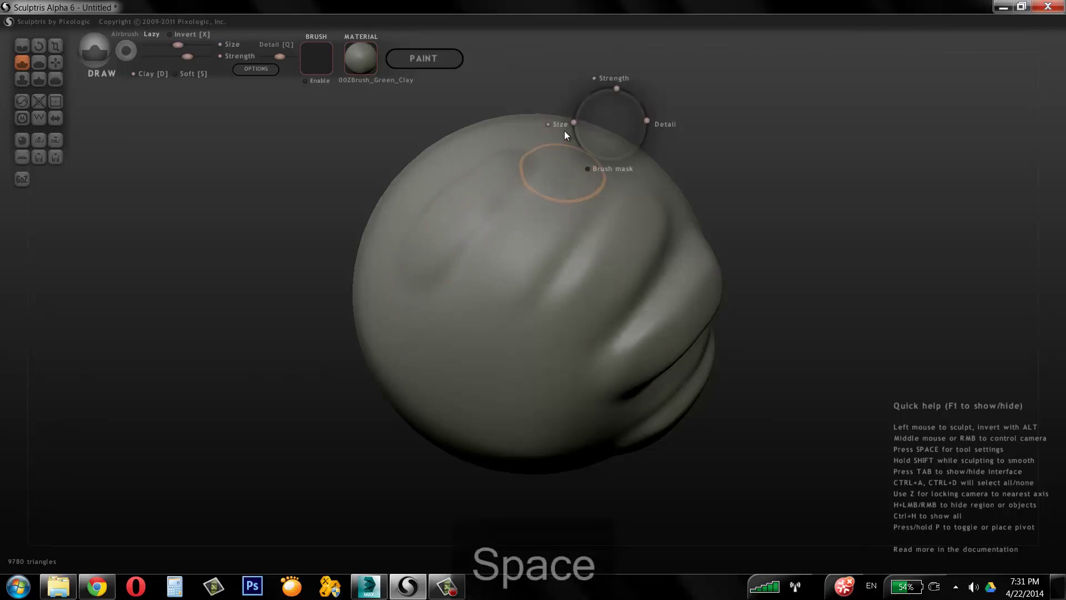
mouse_move(578, 132)
mouse_down()
mouse_move(577, 177)
mouse_move(511, 229)
mouse_move(476, 289)
mouse_up()
mouse_move(626, 158)
right_down()
mouse_move(699, 160)
mouse_move(607, 206)
right_up()
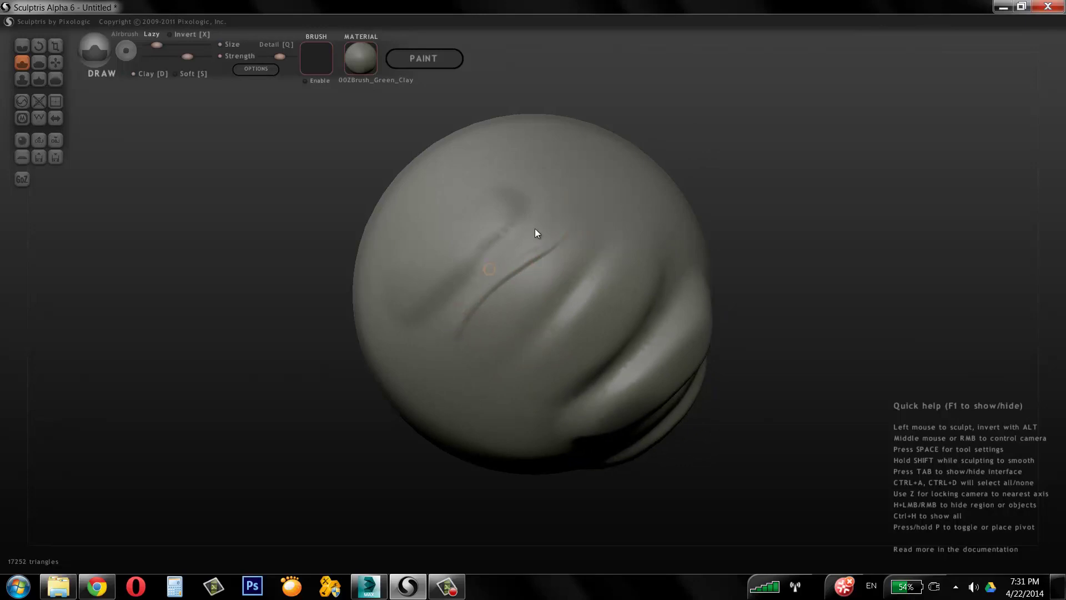
mouse_move(534, 228)
right_down()
mouse_move(718, 133)
mouse_move(732, 99)
right_up()
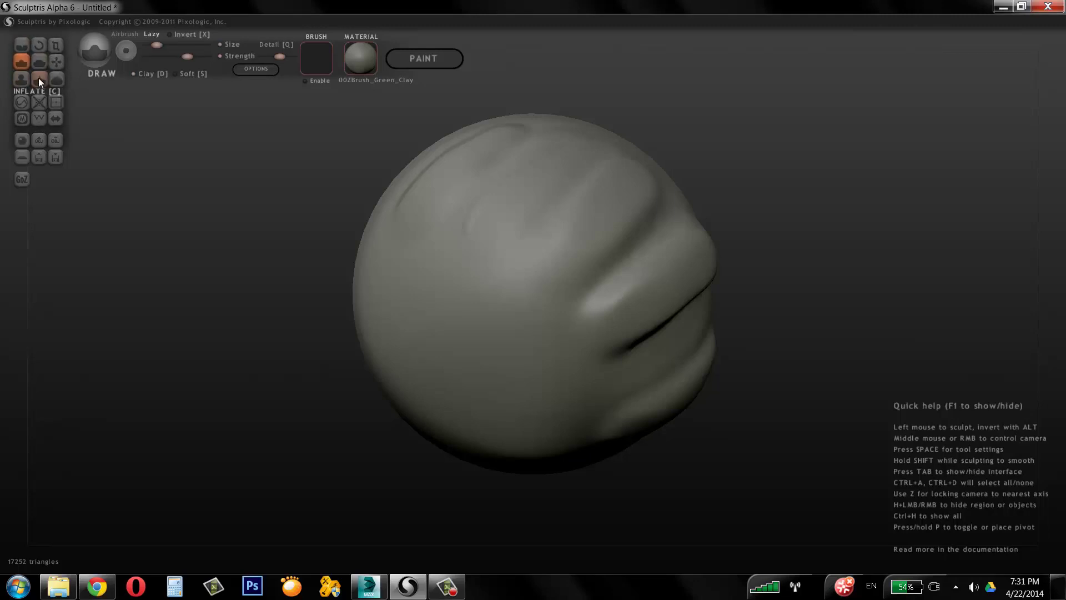
Enlarge the Inflate brush and turn off pen pressure for size and strength, also turning off size pressure for the Draw brush.
click(22, 80)
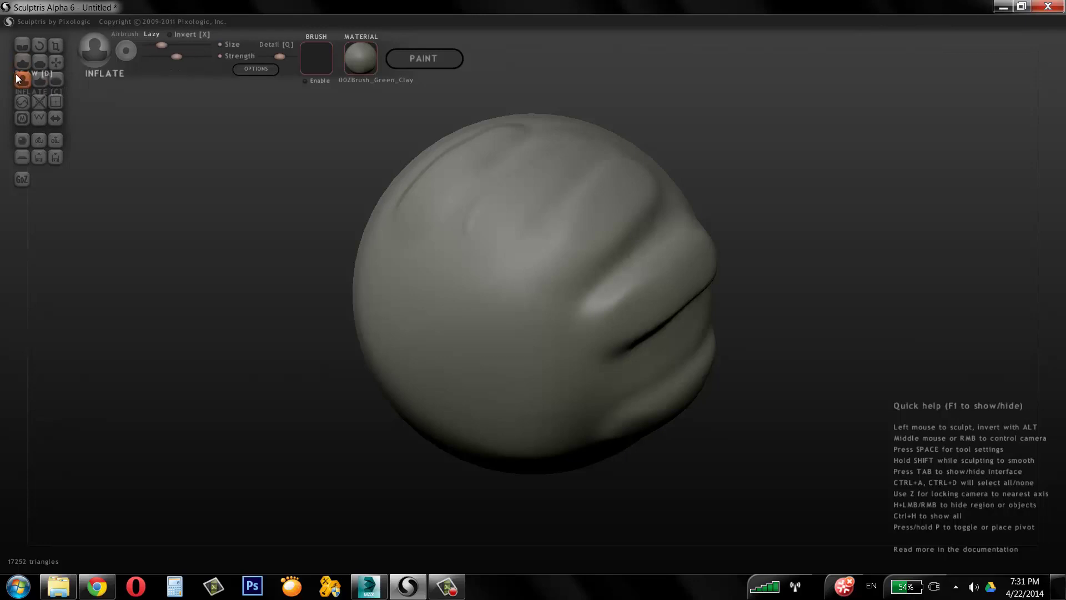
key(space)
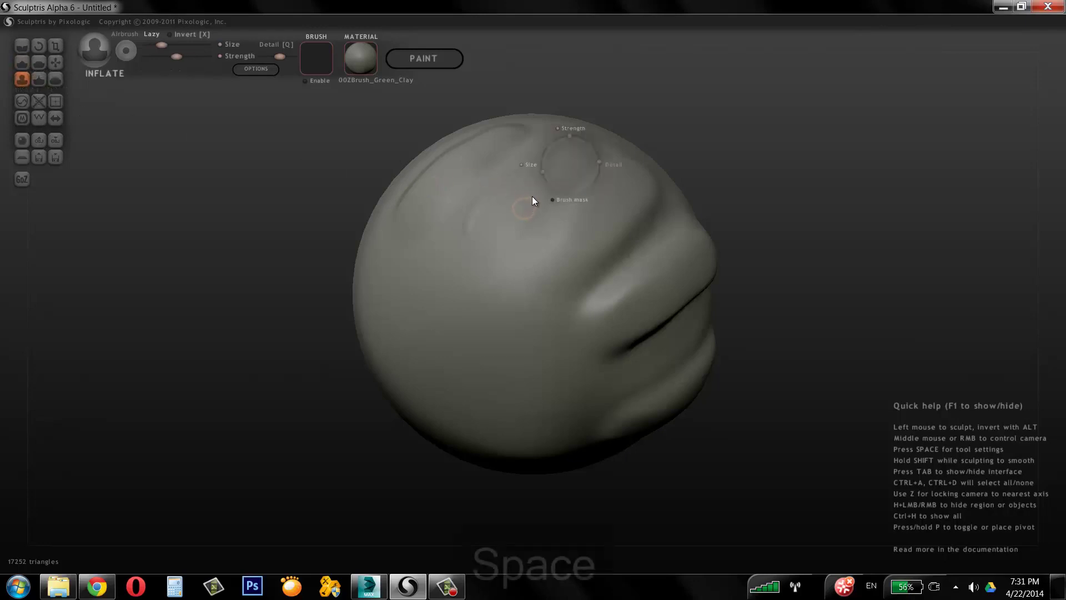
drag(535, 174, 533, 162)
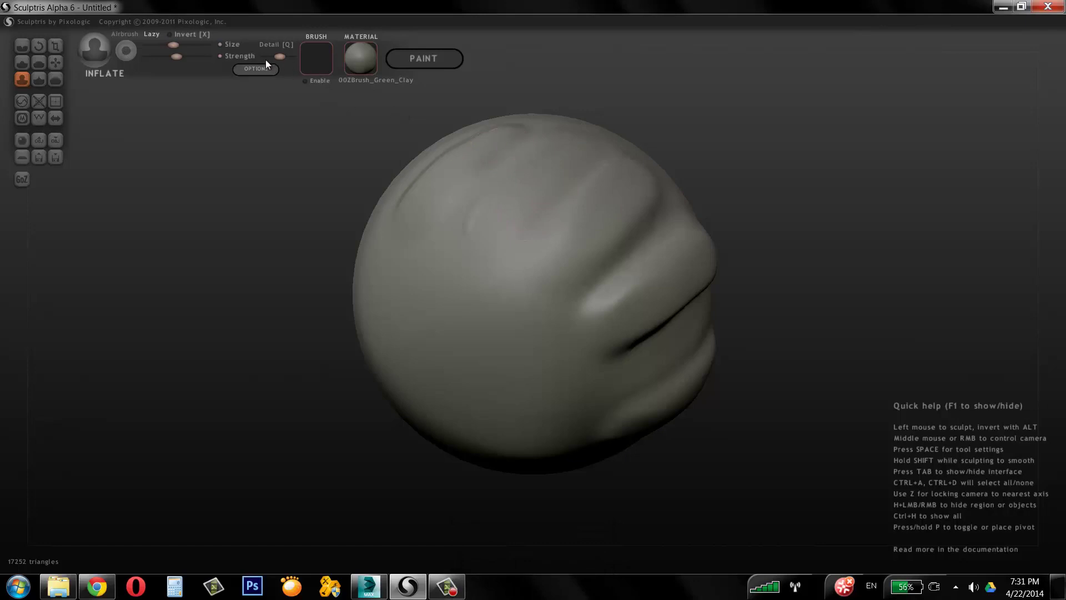
mouse_move(731, 145)
middle_down()
mouse_move(702, 175)
mouse_move(667, 275)
middle_up()
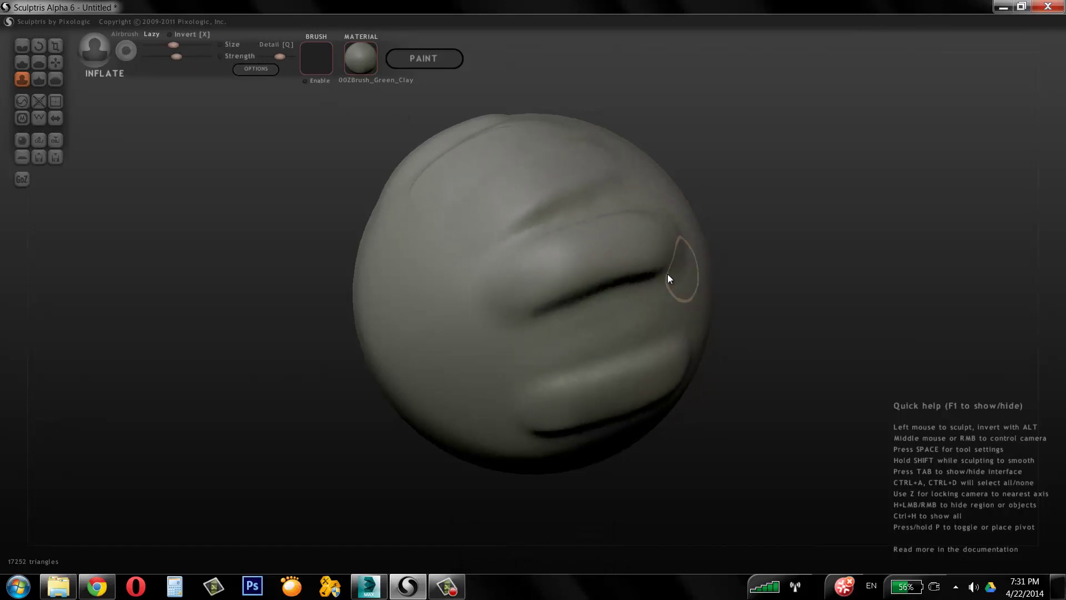
click(21, 62)
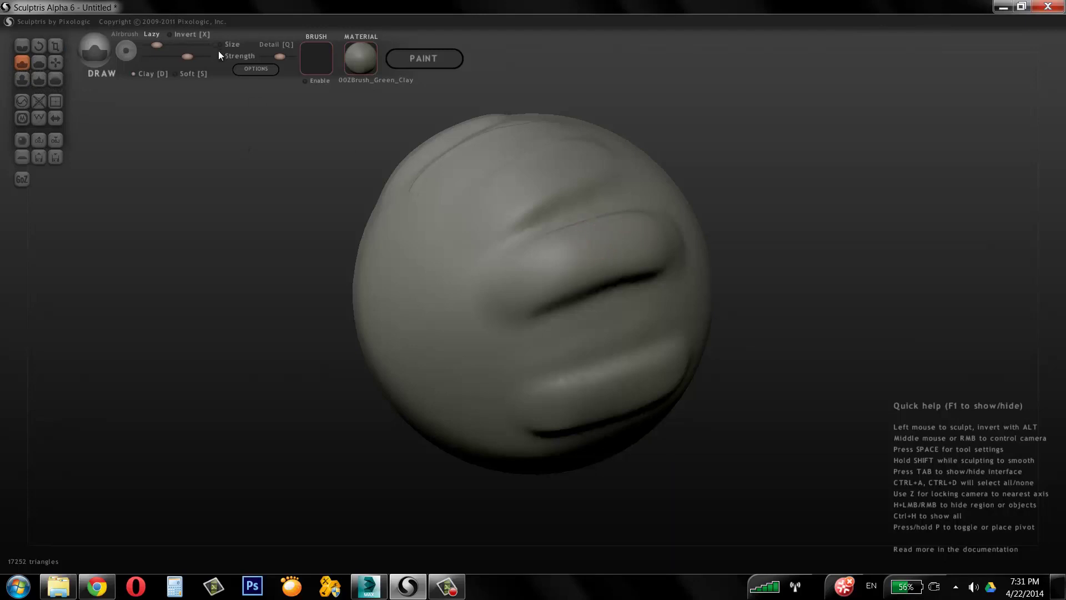
click(22, 79)
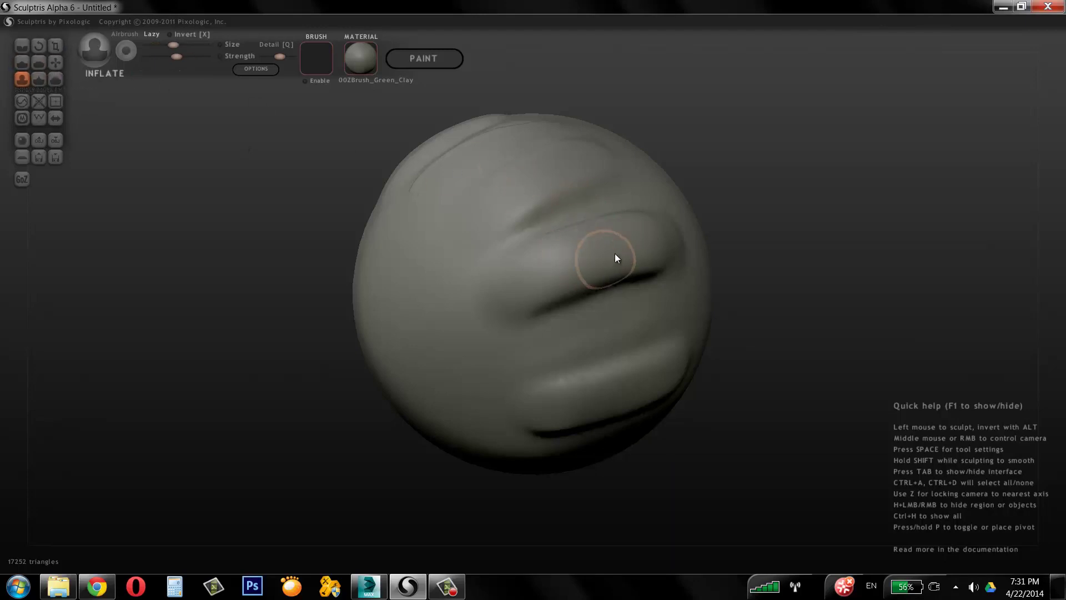
Inflate the right end of the upper large ridge so it bulges out over its lower edge.
mouse_move(658, 260)
mouse_down()
mouse_move(607, 278)
mouse_move(694, 253)
mouse_up()
right_drag(694, 254, 762, 194)
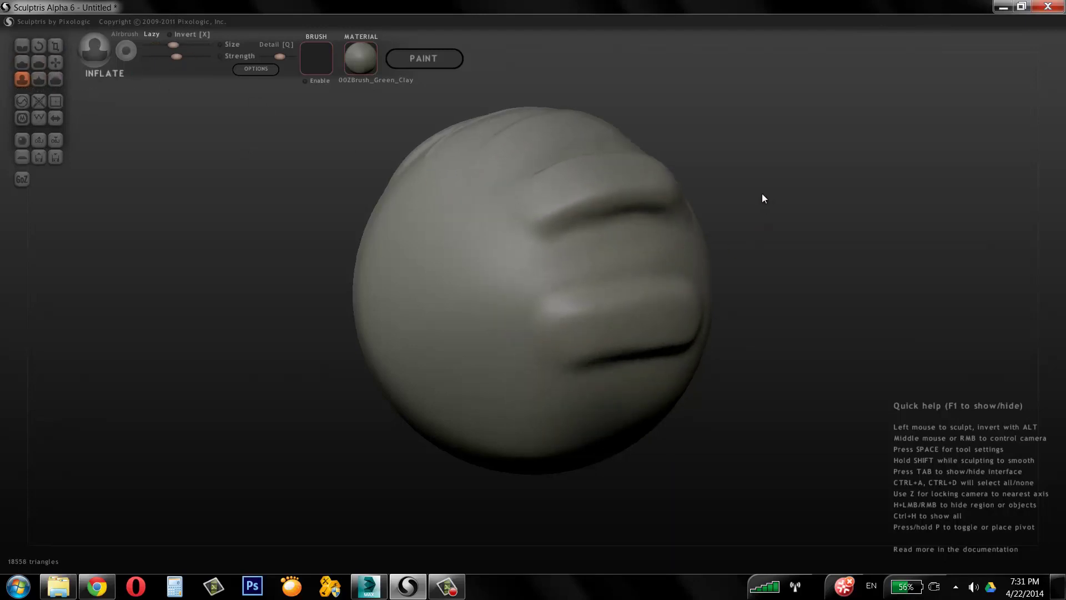
mouse_move(644, 195)
mouse_down()
mouse_move(594, 206)
mouse_move(635, 195)
mouse_up()
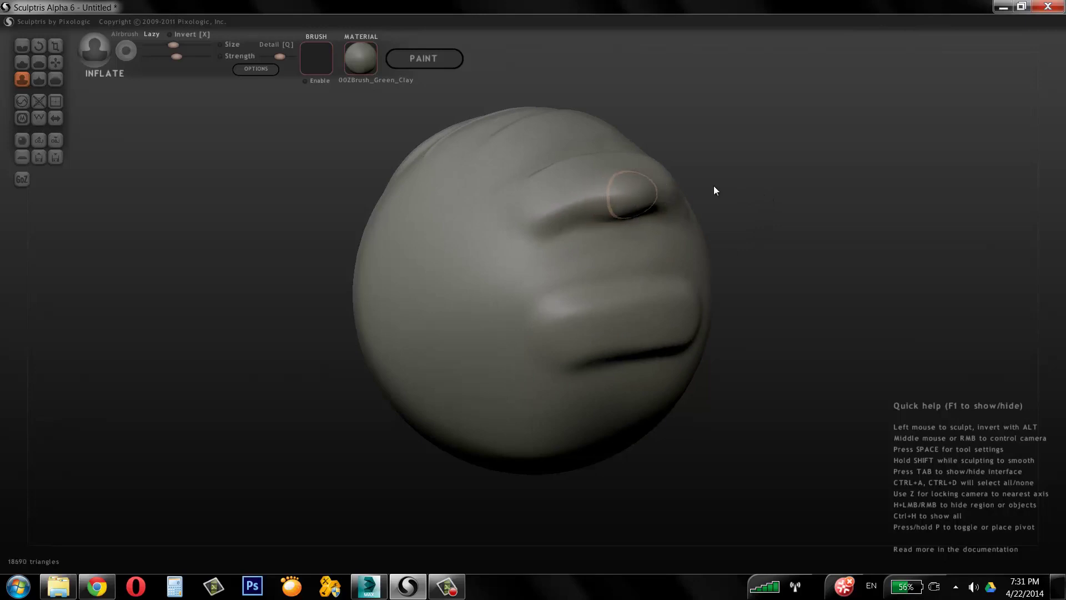
right_drag(714, 185, 855, 231)
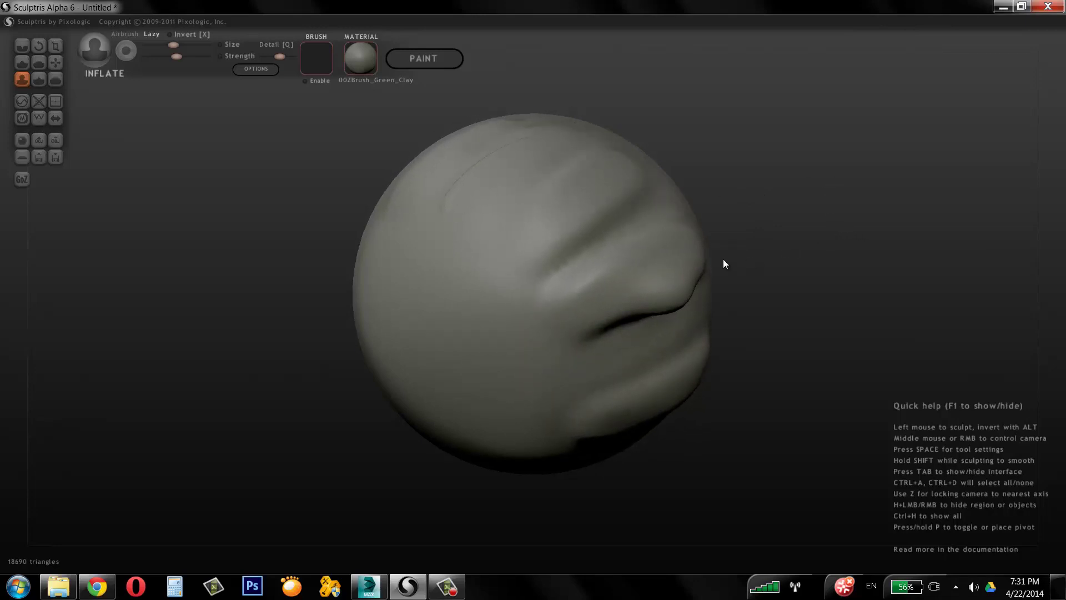
Sharpen the upper large ridge with Pinch strokes along its right part.
click(39, 80)
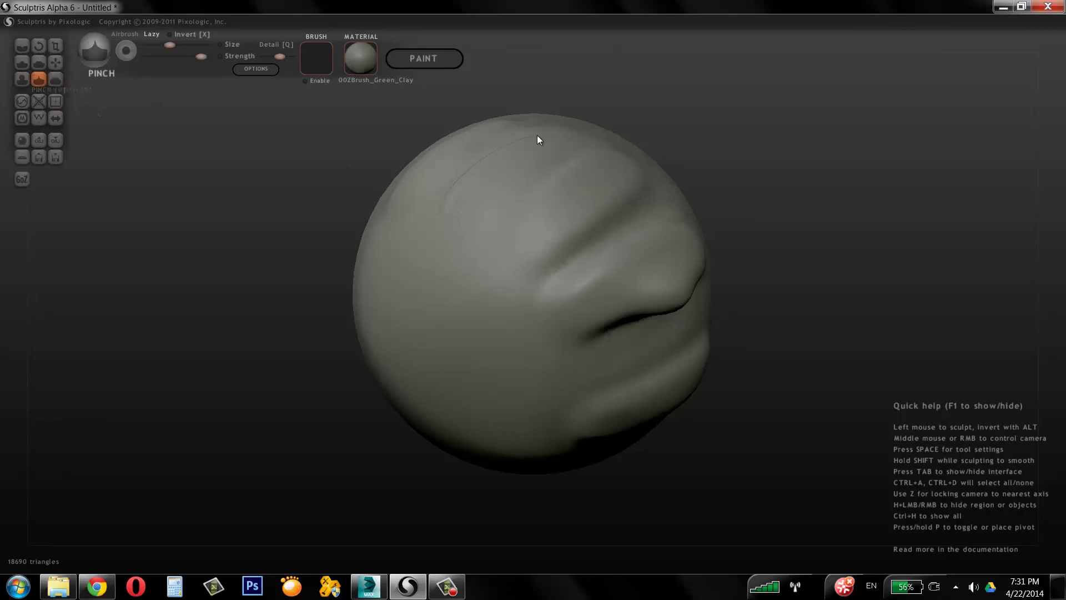
right_drag(731, 206, 712, 139)
drag(628, 228, 606, 234)
mouse_move(607, 233)
right_down()
mouse_move(792, 188)
mouse_move(651, 150)
right_up()
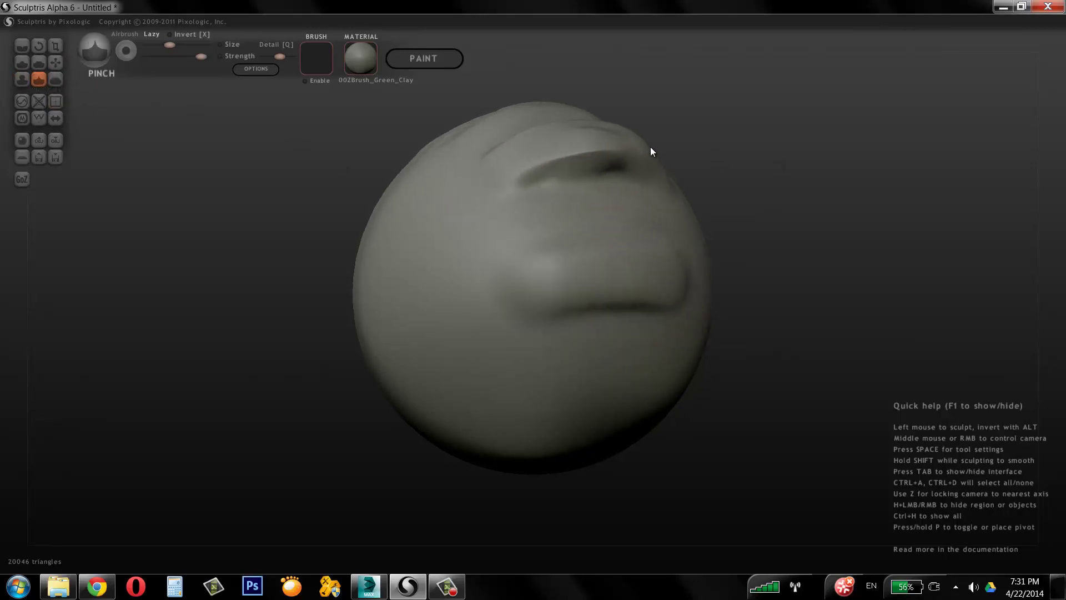
drag(641, 155, 675, 170)
Continue pinching the ridges, tightening the lower ridge's bottom edge into a crisp line.
right_drag(809, 258, 744, 260)
mouse_move(631, 261)
mouse_down()
mouse_move(558, 259)
mouse_move(484, 276)
mouse_move(649, 251)
mouse_up()
mouse_move(648, 251)
right_down()
mouse_move(775, 183)
mouse_move(651, 235)
right_up()
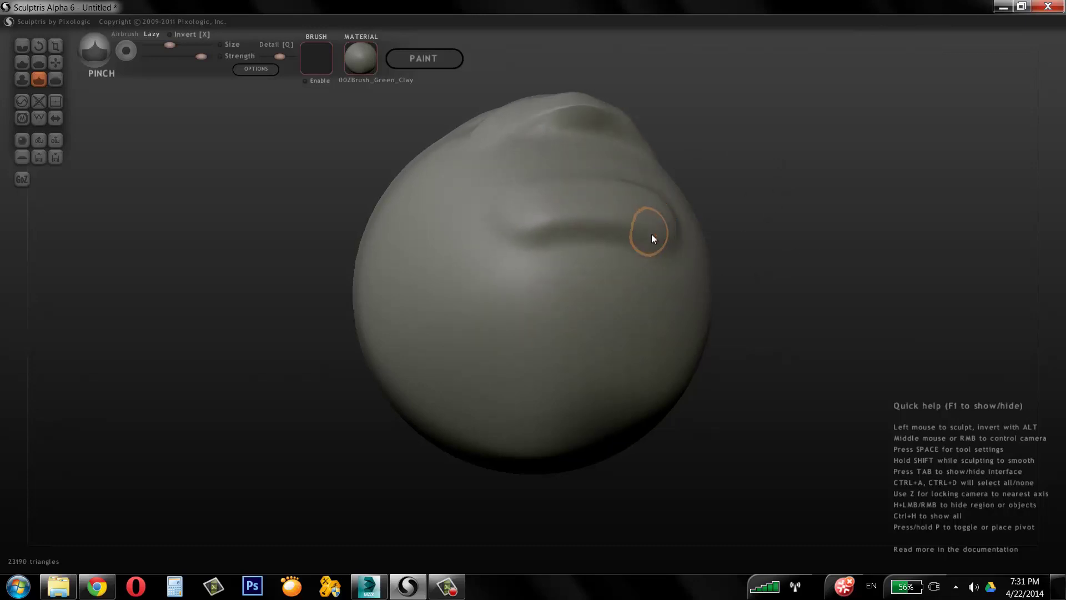
mouse_move(652, 234)
mouse_down()
mouse_move(552, 226)
mouse_move(697, 252)
mouse_move(816, 131)
mouse_up()
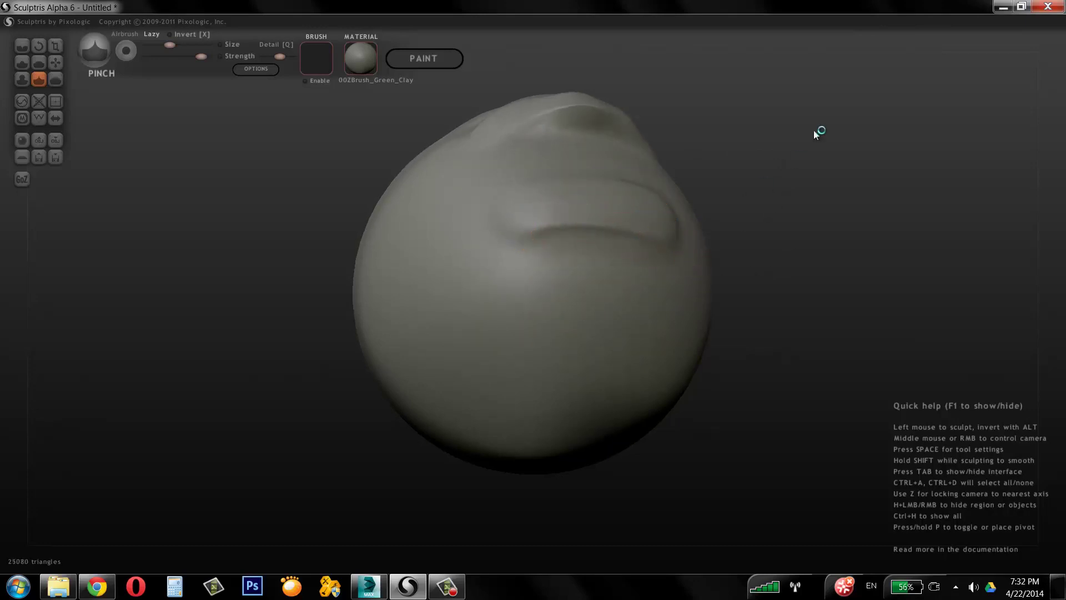
mouse_move(817, 131)
right_down()
mouse_move(832, 126)
mouse_move(830, 161)
mouse_move(780, 148)
right_up()
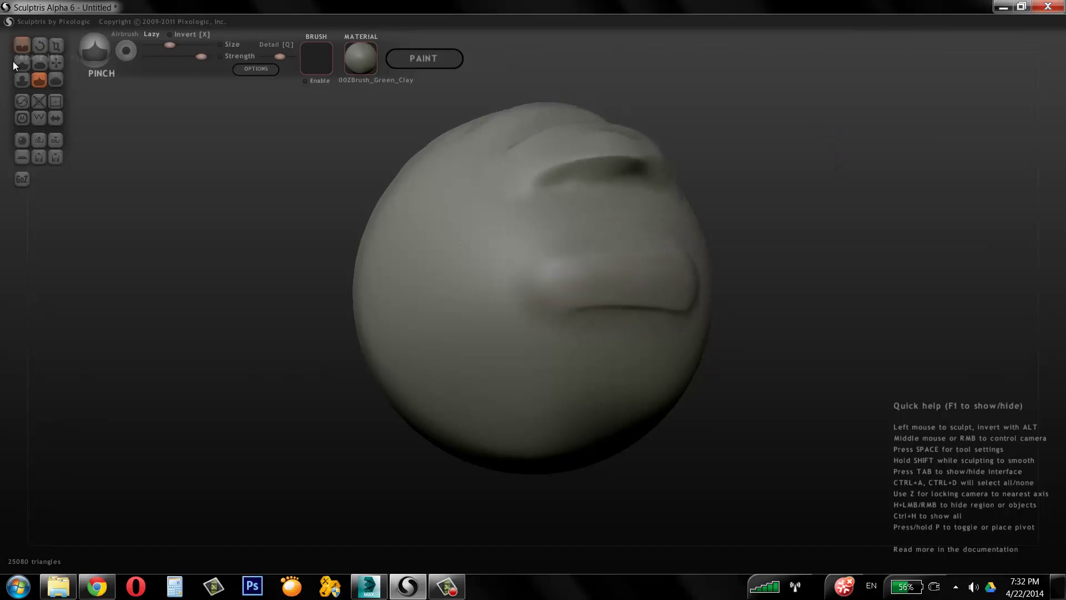
Choose the Flatten brush, enlarge it, and smooth across the upper large ridge and the area above it.
click(39, 62)
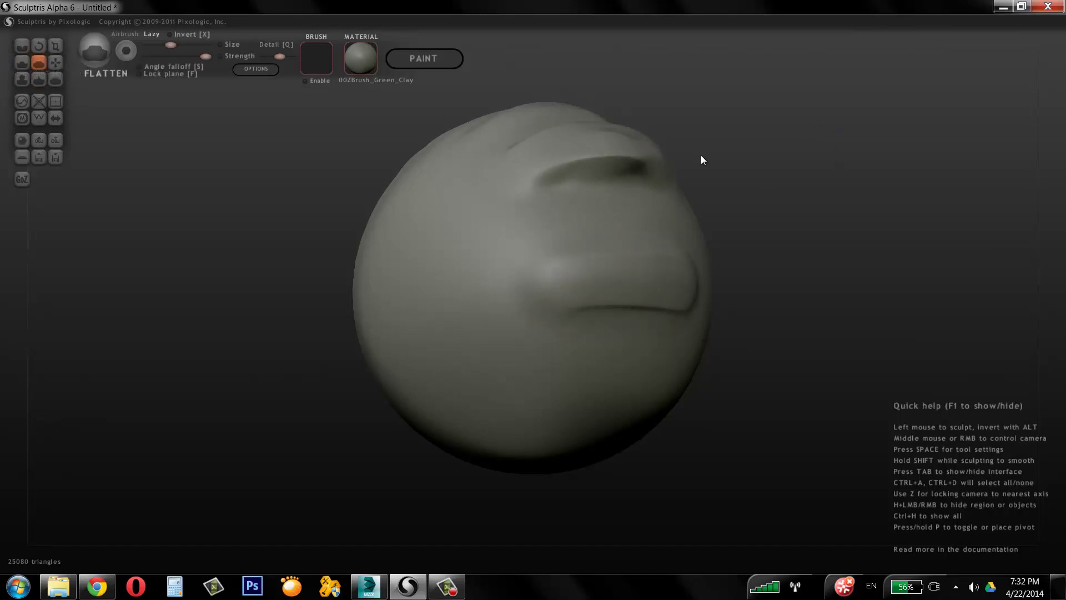
right_drag(701, 154, 663, 204)
key(space)
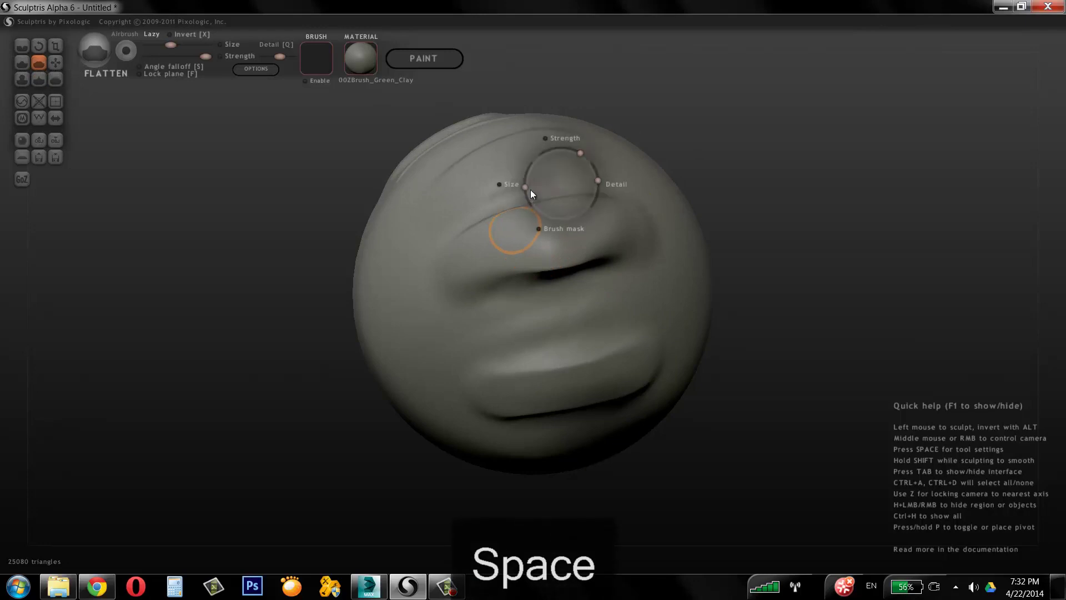
drag(531, 188, 526, 178)
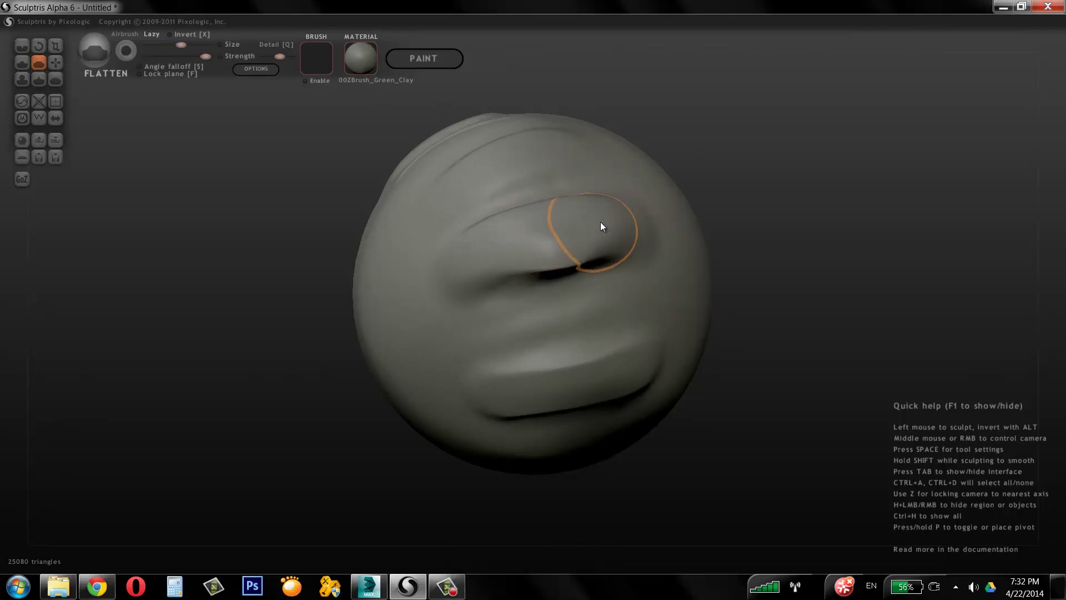
key(shift)
mouse_move(561, 239)
shift+mouse_down()
mouse_move(473, 257)
mouse_move(587, 224)
mouse_move(528, 238)
mouse_move(428, 170)
shift+mouse_up()
mouse_move(467, 233)
shift+mouse_down()
mouse_move(548, 209)
mouse_move(554, 230)
mouse_move(622, 220)
shift+mouse_up()
Smooth the front face of the protruding upper ridge further and apply a Flatten stroke to the surface.
right_drag(777, 122, 783, 215)
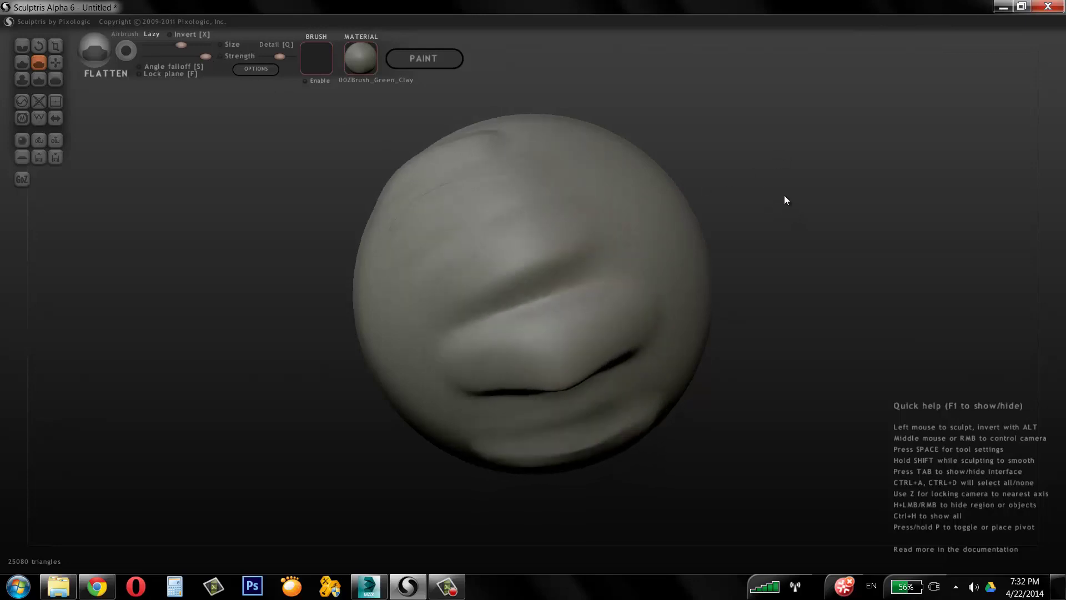
mouse_move(578, 355)
shift+mouse_down()
mouse_move(562, 323)
mouse_move(541, 331)
shift+mouse_up()
mouse_move(542, 332)
middle_down()
mouse_move(808, 178)
mouse_move(899, 169)
mouse_move(764, 232)
middle_up()
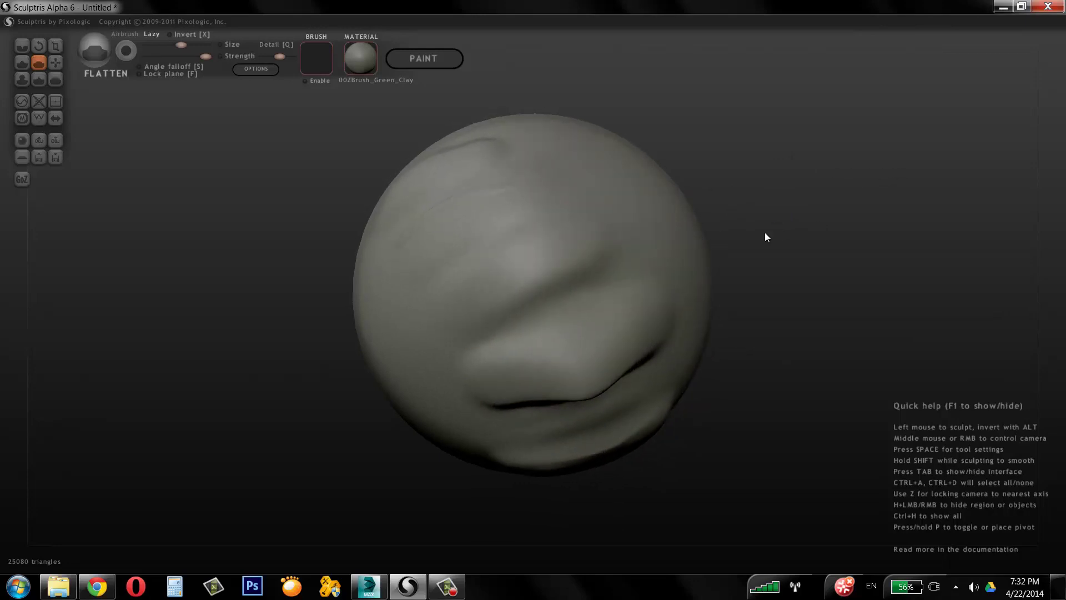
mouse_move(590, 328)
shift+mouse_down()
mouse_move(608, 336)
mouse_move(521, 375)
shift+mouse_up()
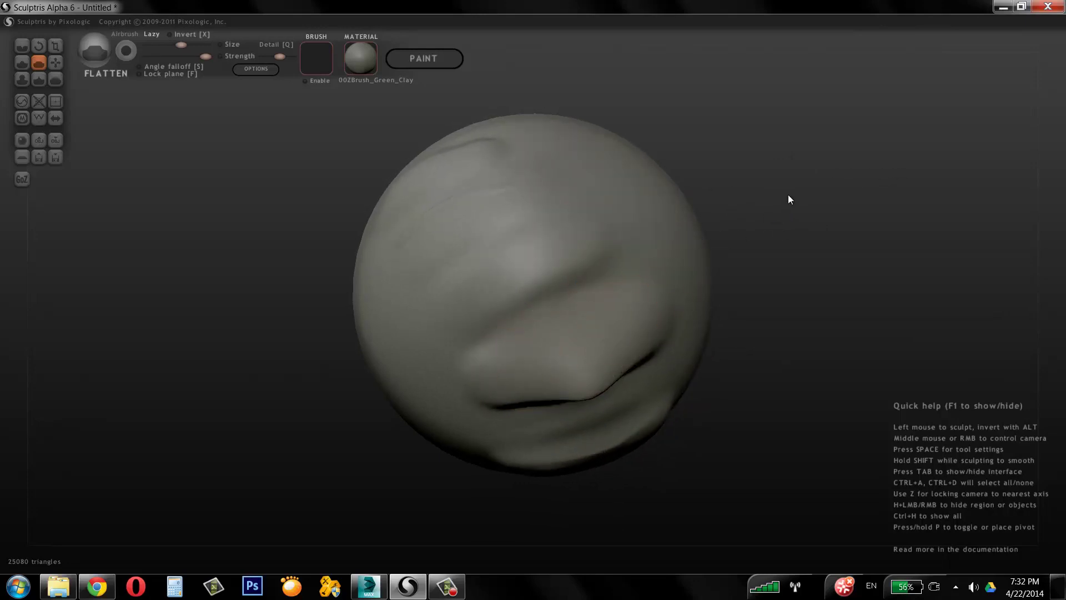
mouse_move(788, 195)
middle_down()
mouse_move(898, 132)
mouse_move(903, 104)
mouse_move(785, 88)
mouse_move(478, 297)
middle_up()
mouse_move(486, 293)
mouse_down()
mouse_move(634, 283)
mouse_move(629, 270)
mouse_move(514, 284)
mouse_move(466, 277)
mouse_up()
mouse_move(772, 128)
middle_down()
mouse_move(827, 181)
mouse_move(813, 166)
mouse_move(814, 204)
mouse_move(852, 230)
mouse_move(783, 244)
mouse_move(705, 226)
middle_up()
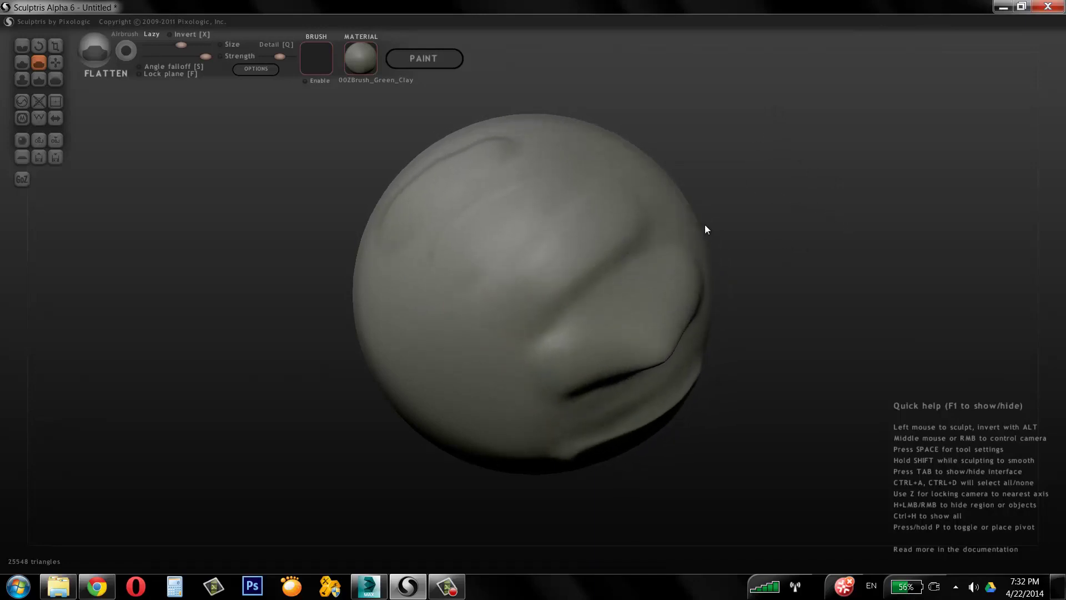
Carve grooves with the Crease brush, including a curved one around the side of the nose-like ridge.
click(21, 47)
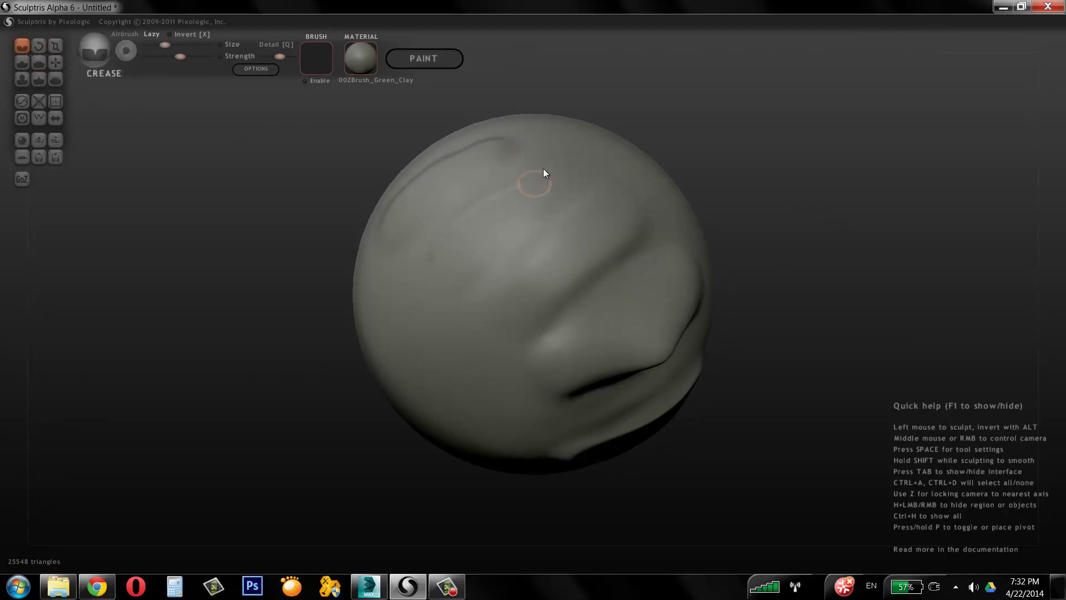
drag(543, 169, 870, 131)
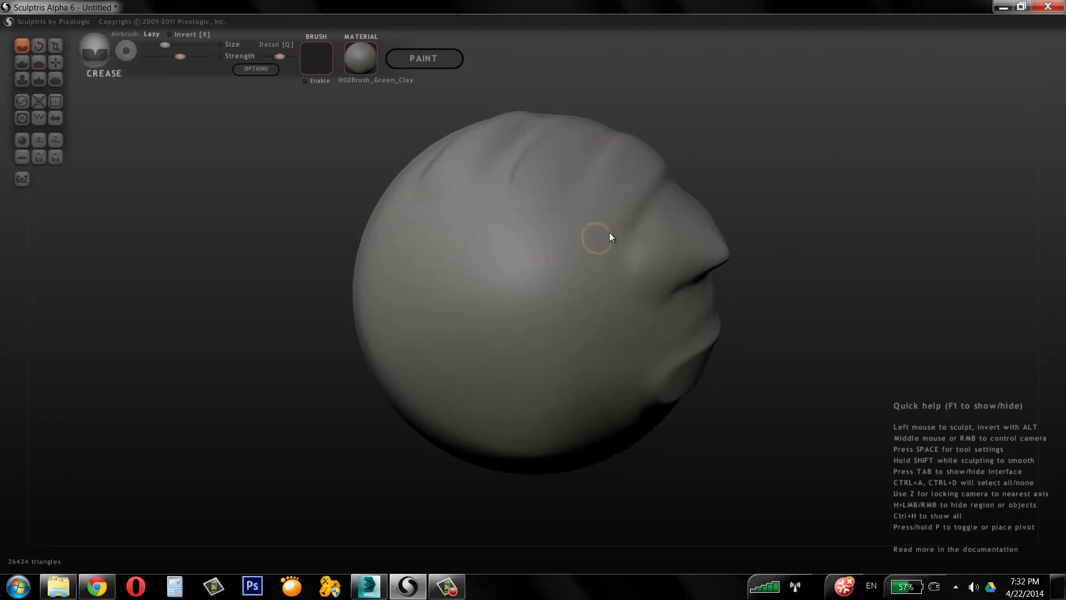
mouse_move(709, 122)
mouse_down()
mouse_move(818, 142)
mouse_move(695, 133)
mouse_move(878, 143)
mouse_move(735, 138)
mouse_move(678, 173)
mouse_up()
mouse_move(620, 205)
mouse_down()
mouse_move(507, 321)
mouse_move(526, 355)
mouse_move(575, 350)
mouse_move(600, 371)
mouse_move(622, 355)
mouse_up()
mouse_move(732, 269)
mouse_down()
mouse_move(807, 212)
mouse_move(598, 193)
mouse_up()
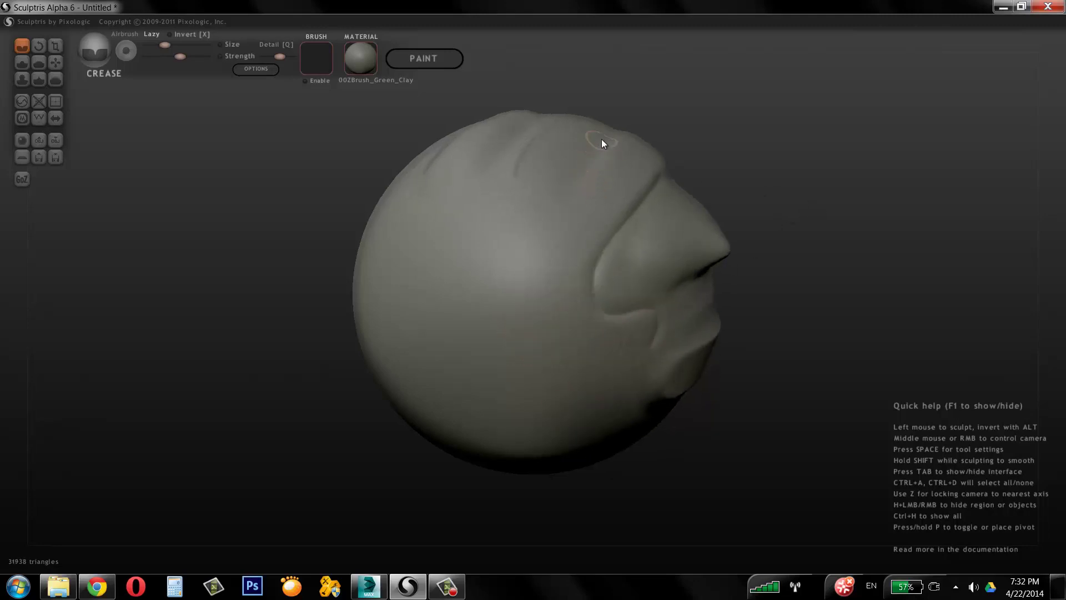
Carve two more curved Crease grooves on the sphere's side, behind the groove surrounding the nose-like ridge.
mouse_move(601, 139)
mouse_down()
mouse_move(545, 245)
mouse_move(537, 306)
mouse_move(560, 341)
mouse_move(575, 333)
mouse_up()
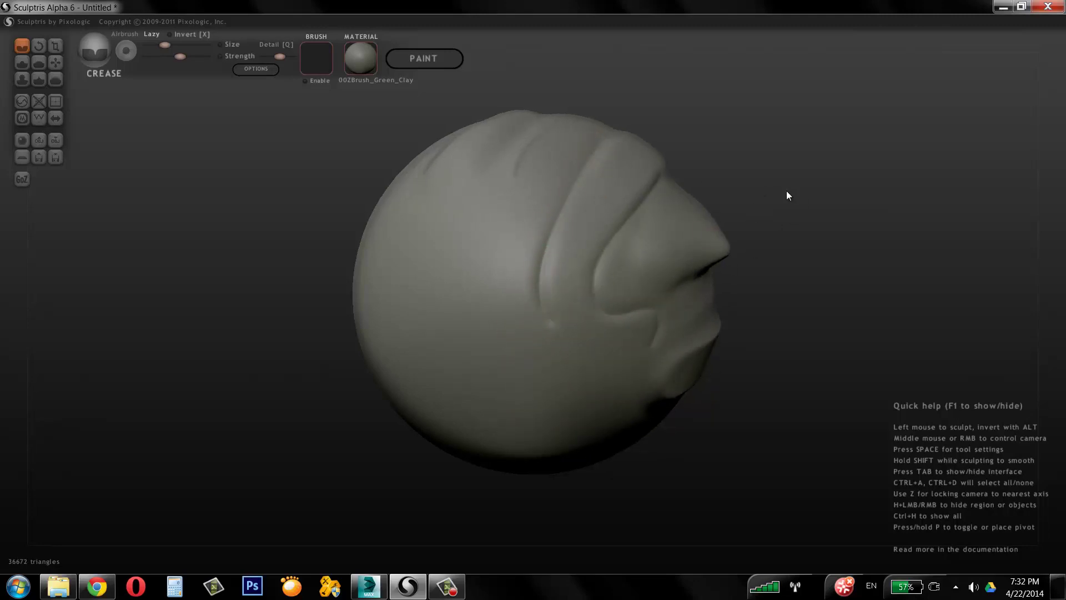
drag(785, 195, 731, 168)
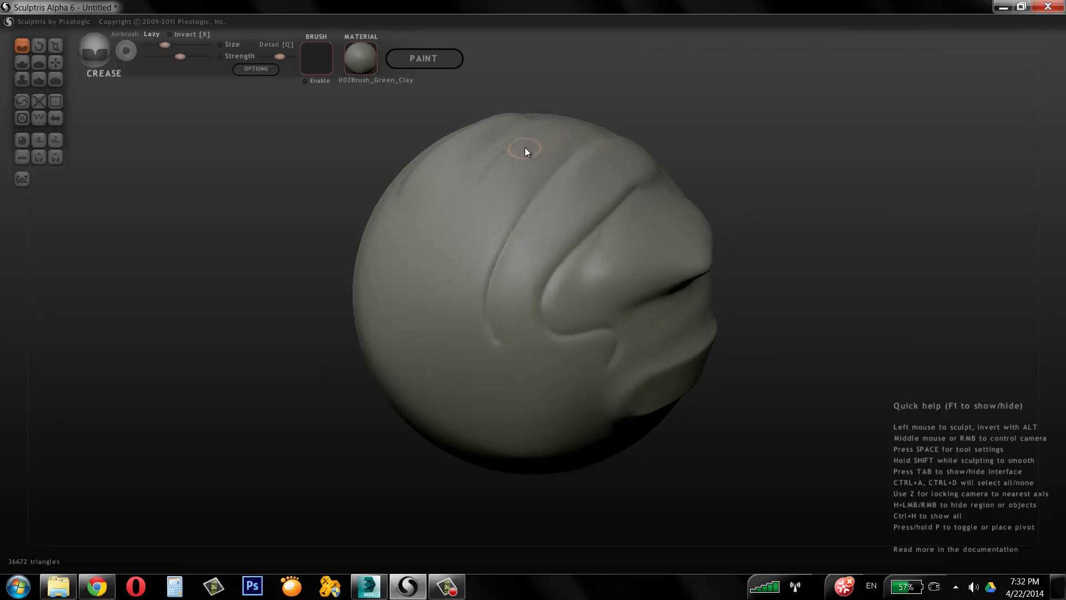
drag(812, 184, 762, 147)
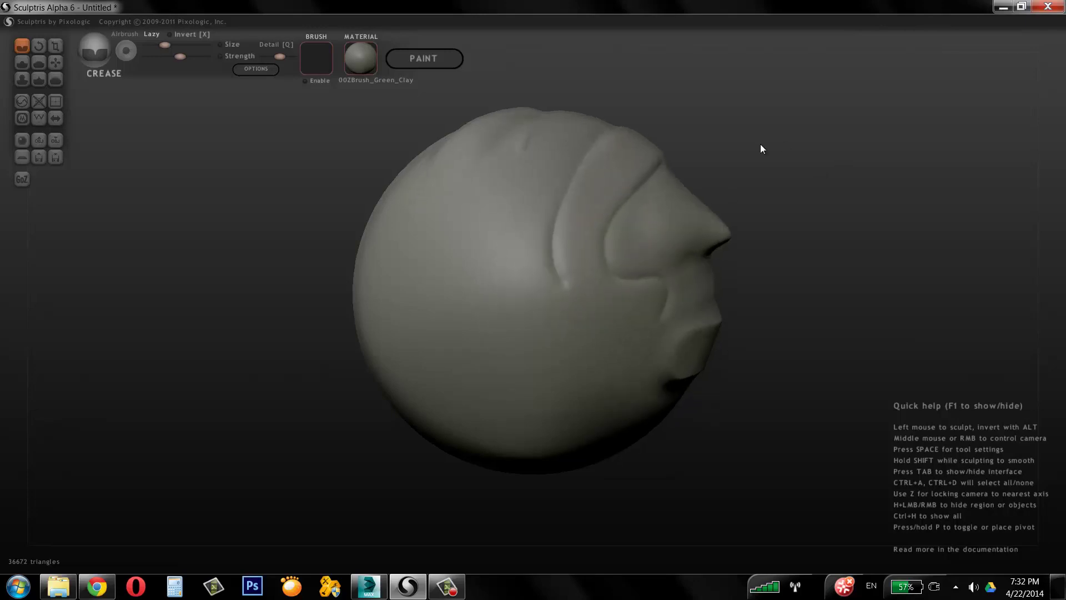
mouse_move(528, 183)
mouse_down()
mouse_move(509, 250)
mouse_move(538, 333)
mouse_move(602, 349)
mouse_up()
mouse_move(835, 191)
mouse_down()
mouse_move(838, 204)
mouse_move(777, 167)
mouse_up()
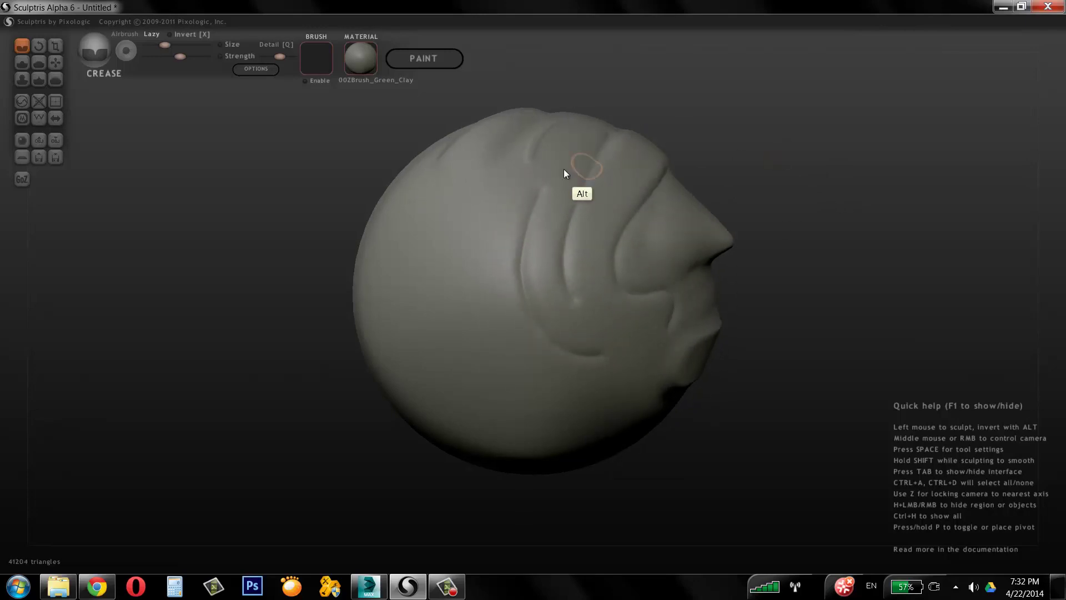
Make an inverted Crease stroke on the sphere's side beside the curved grooves.
mouse_move(511, 177)
alt+mouse_down()
mouse_move(479, 300)
mouse_move(511, 362)
mouse_move(575, 378)
mouse_move(644, 350)
alt+mouse_up()
mouse_move(771, 208)
mouse_down()
mouse_move(809, 138)
mouse_move(598, 126)
mouse_up()
With the Inflate brush, apply one normal and one inverted stroke along the protruding nose-like ridge.
click(22, 79)
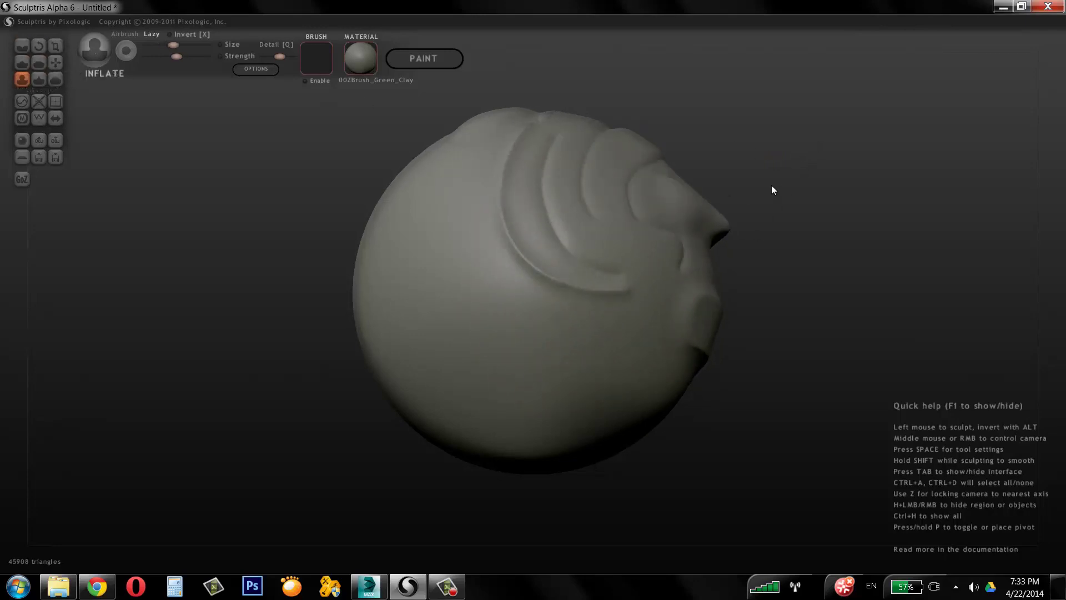
drag(771, 185, 659, 209)
drag(582, 211, 661, 207)
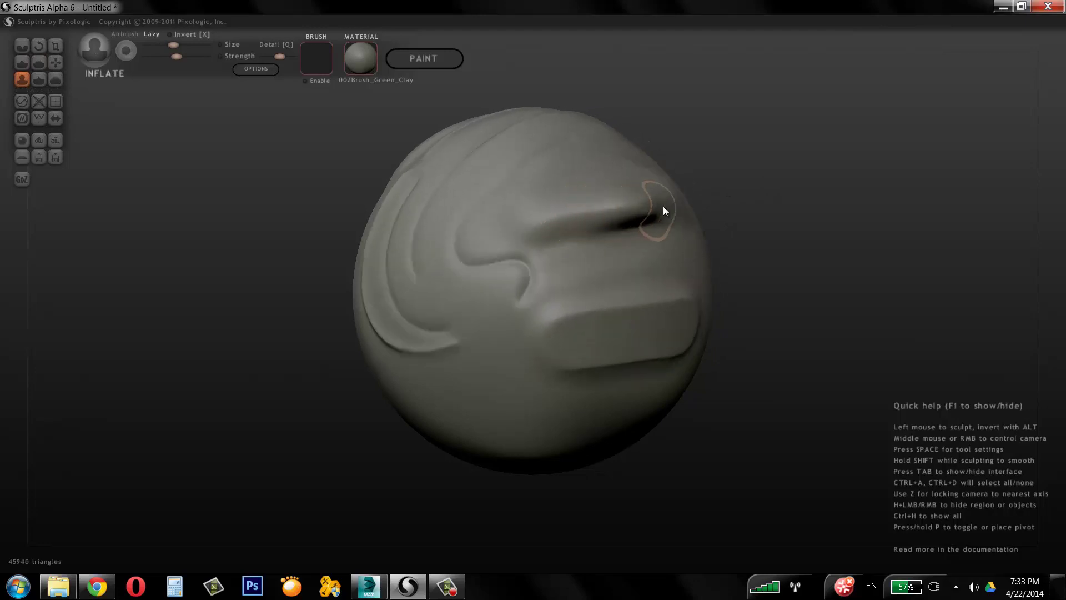
key(alt)
mouse_move(588, 219)
alt+mouse_down()
mouse_move(676, 215)
mouse_move(578, 215)
mouse_move(647, 203)
mouse_move(606, 224)
mouse_move(655, 204)
alt+mouse_up()
middle_drag(807, 161, 817, 163)
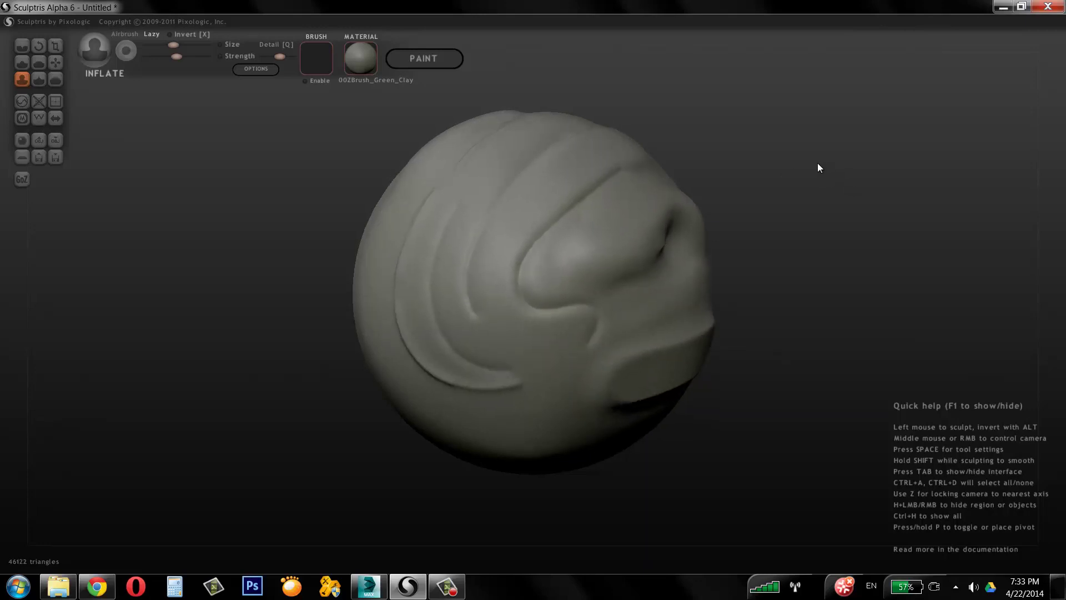
Using an enlarged, stronger Draw brush, raise a ridge below the curved side grooves and carve an inverted stroke beneath it.
click(22, 62)
mouse_move(451, 98)
mouse_down()
mouse_move(771, 147)
mouse_move(622, 248)
mouse_up()
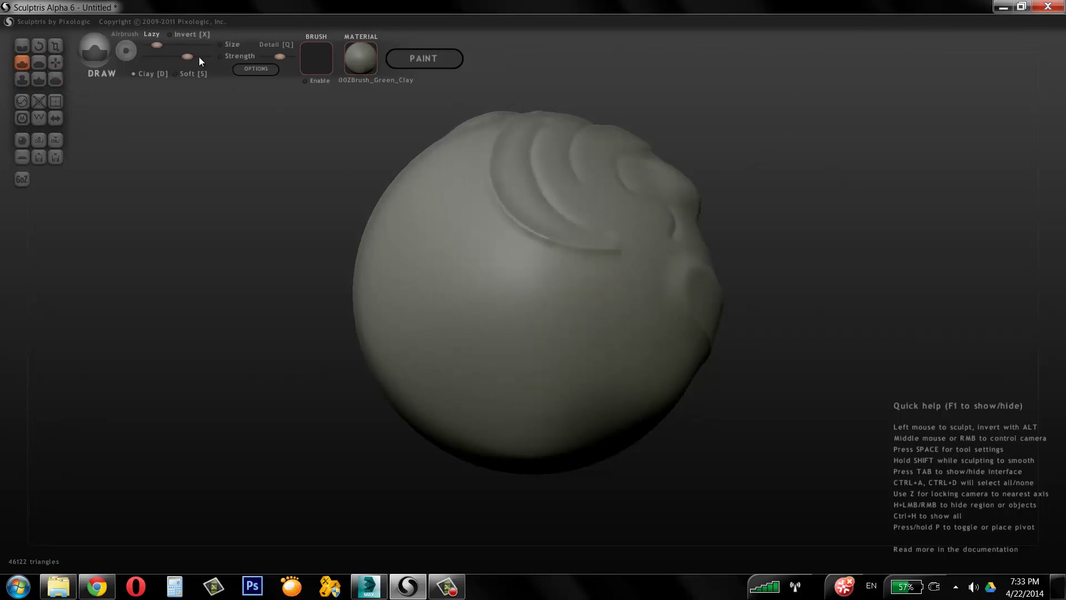
mouse_move(157, 44)
mouse_down()
mouse_move(182, 44)
mouse_move(170, 45)
mouse_up()
click(206, 56)
mouse_move(624, 298)
mouse_down()
mouse_move(583, 305)
mouse_move(535, 338)
mouse_up()
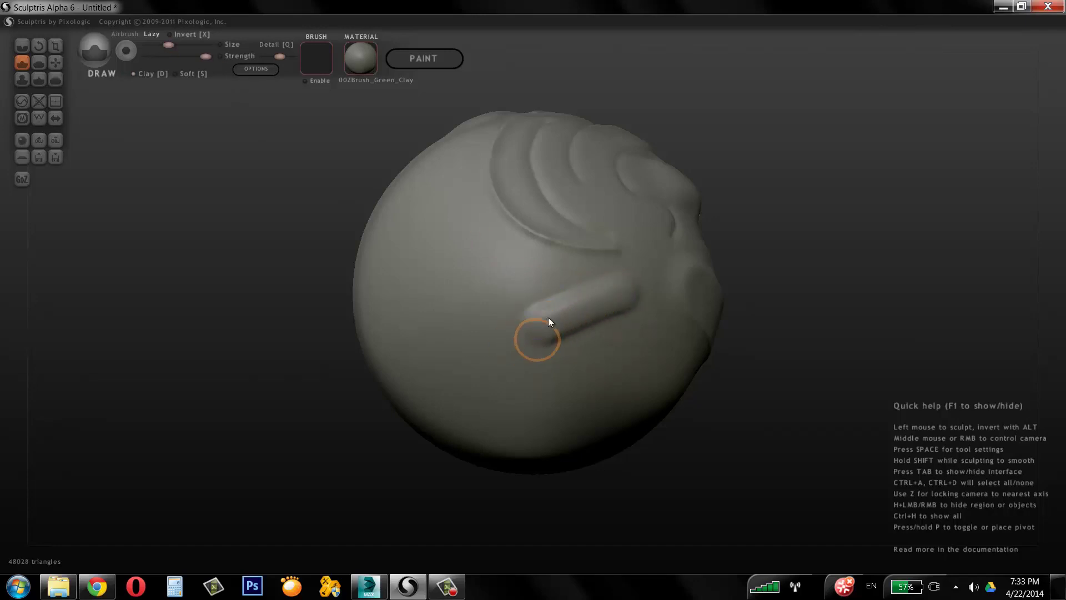
mouse_move(614, 335)
alt+mouse_down()
mouse_move(519, 376)
mouse_move(649, 328)
mouse_move(515, 369)
mouse_move(634, 332)
mouse_move(683, 300)
alt+mouse_up()
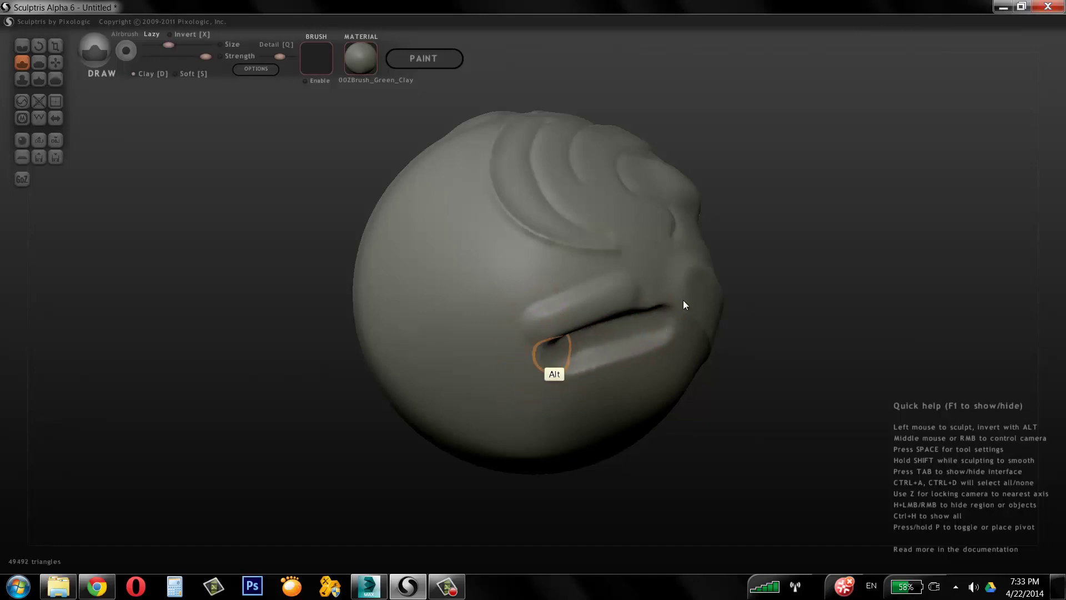
Smooth the drawn ridge and groove on the sphere's underside into the surrounding surface.
mouse_move(805, 288)
middle_down()
mouse_move(804, 174)
mouse_move(788, 172)
middle_up()
mouse_move(617, 195)
shift+mouse_down()
mouse_move(569, 188)
mouse_move(496, 229)
mouse_move(591, 203)
mouse_move(558, 212)
mouse_move(605, 196)
mouse_move(602, 181)
mouse_move(611, 243)
mouse_move(531, 264)
mouse_move(544, 210)
mouse_move(654, 188)
shift+mouse_up()
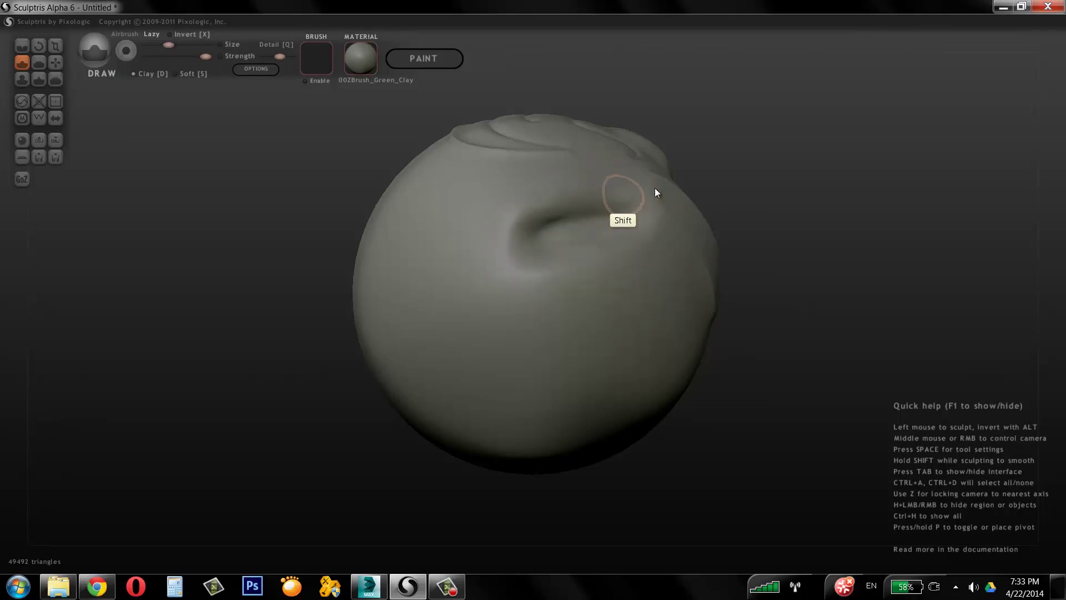
middle_drag(780, 134, 771, 206)
mouse_move(639, 261)
shift+mouse_down()
mouse_move(578, 269)
mouse_move(525, 298)
mouse_move(503, 327)
shift+mouse_up()
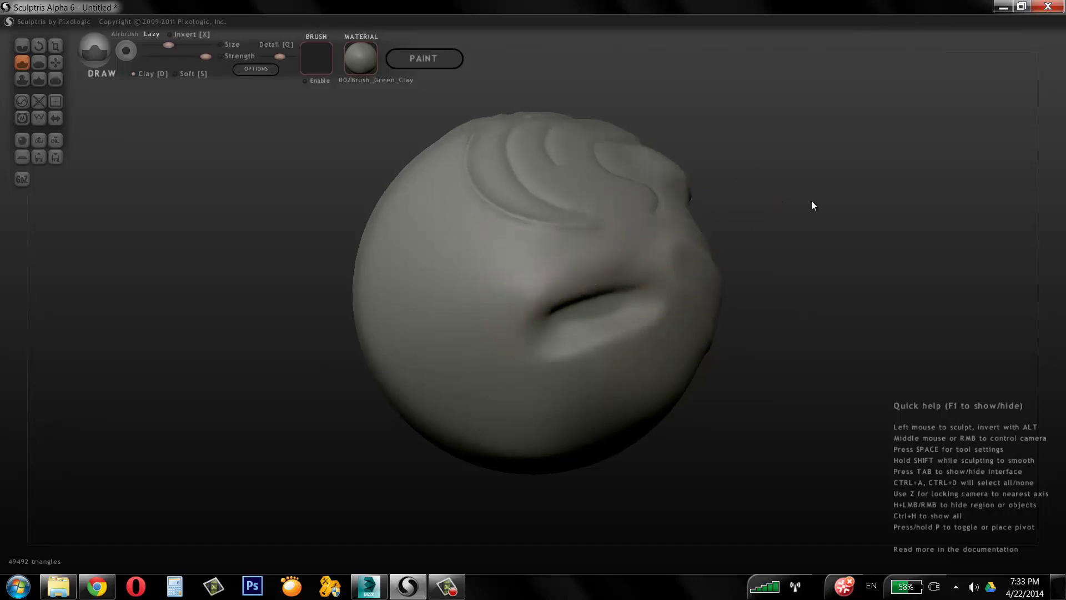
middle_drag(811, 201, 811, 233)
mouse_move(655, 260)
shift+mouse_down()
mouse_move(635, 250)
mouse_move(636, 261)
mouse_move(674, 266)
shift+mouse_up()
Smooth the curved side grooves, the nose-like ridge and the upper edge of the flattened band.
middle_drag(805, 194, 811, 271)
right_drag(811, 276, 516, 217)
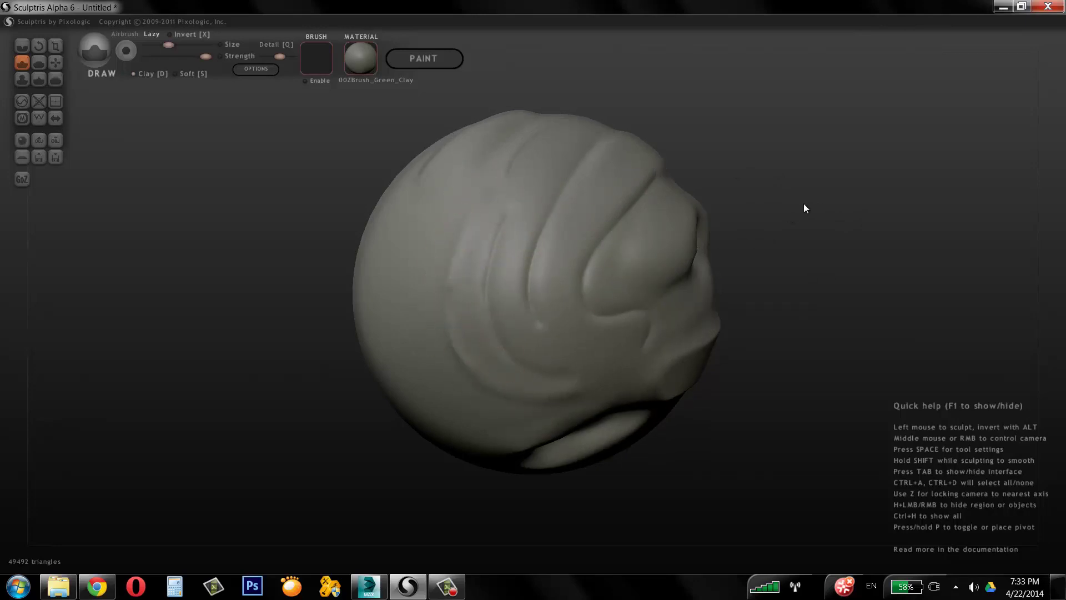
right_drag(804, 204, 579, 192)
mouse_move(514, 216)
shift+mouse_down()
mouse_move(498, 221)
mouse_move(461, 316)
mouse_move(522, 339)
mouse_move(608, 282)
shift+mouse_up()
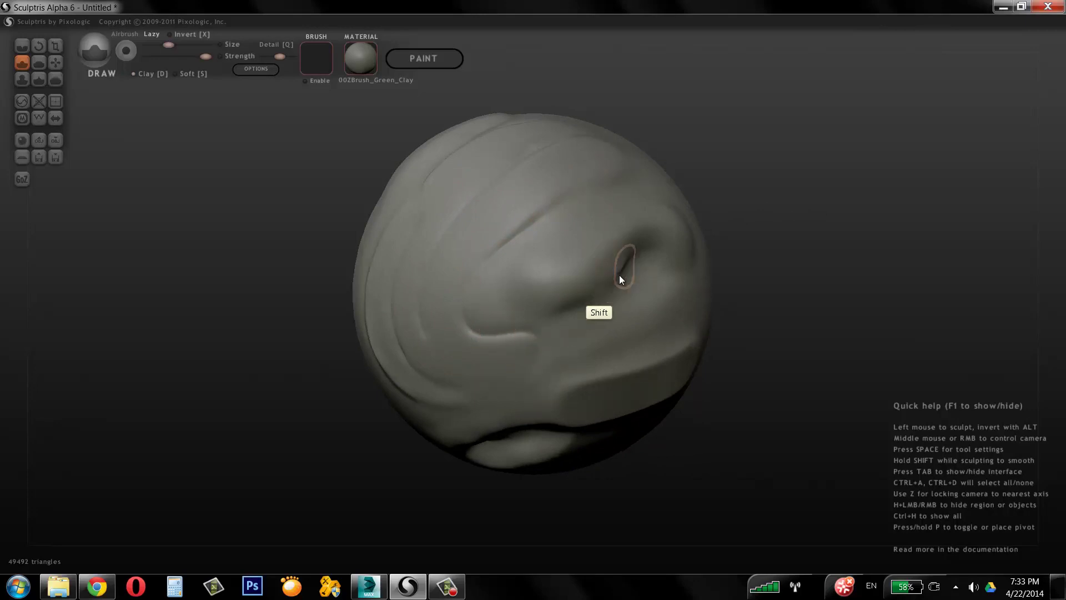
right_drag(814, 211, 510, 231)
right_drag(670, 295, 686, 265)
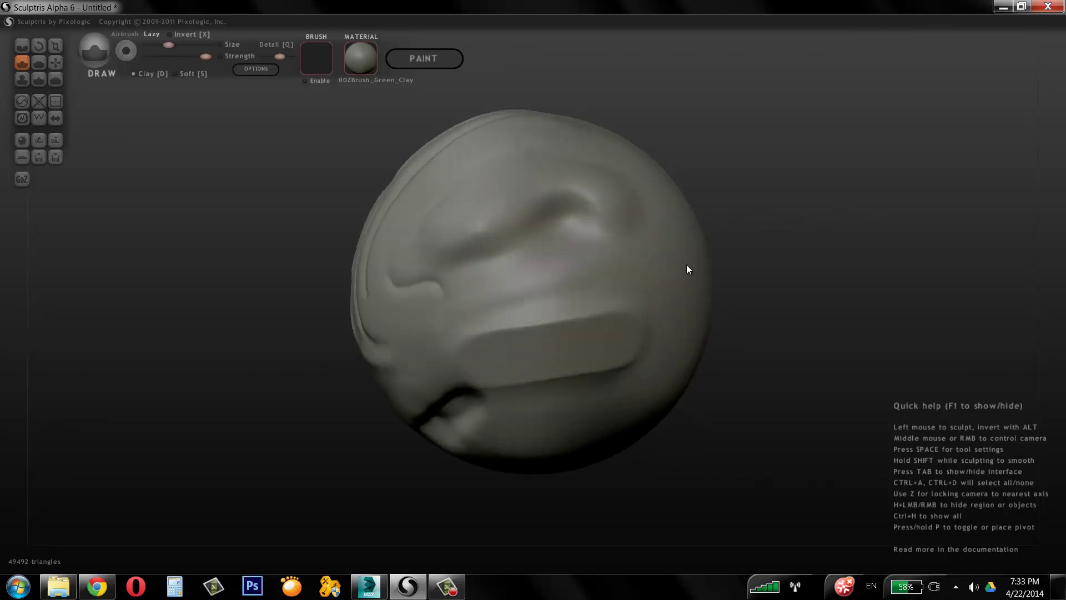
mouse_move(622, 310)
shift+mouse_down()
mouse_move(500, 324)
mouse_move(515, 309)
shift+mouse_up()
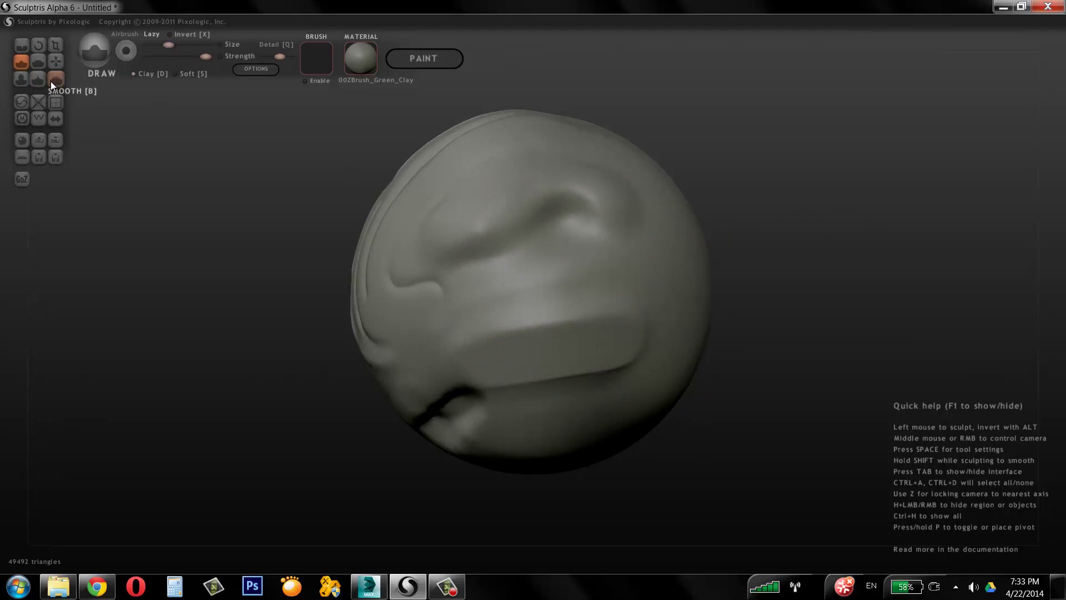
Display the wireframe, examine the mesh density on sculpted and untouched areas, and hide the wireframe again.
key(w)
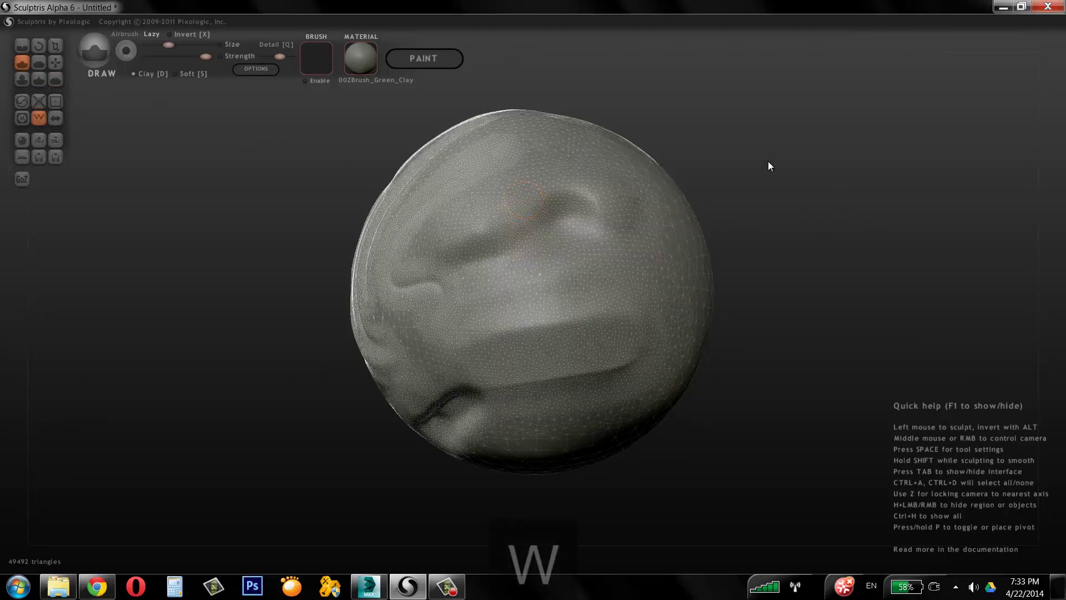
mouse_move(768, 161)
right_down()
mouse_move(864, 179)
mouse_move(766, 150)
mouse_move(870, 160)
right_up()
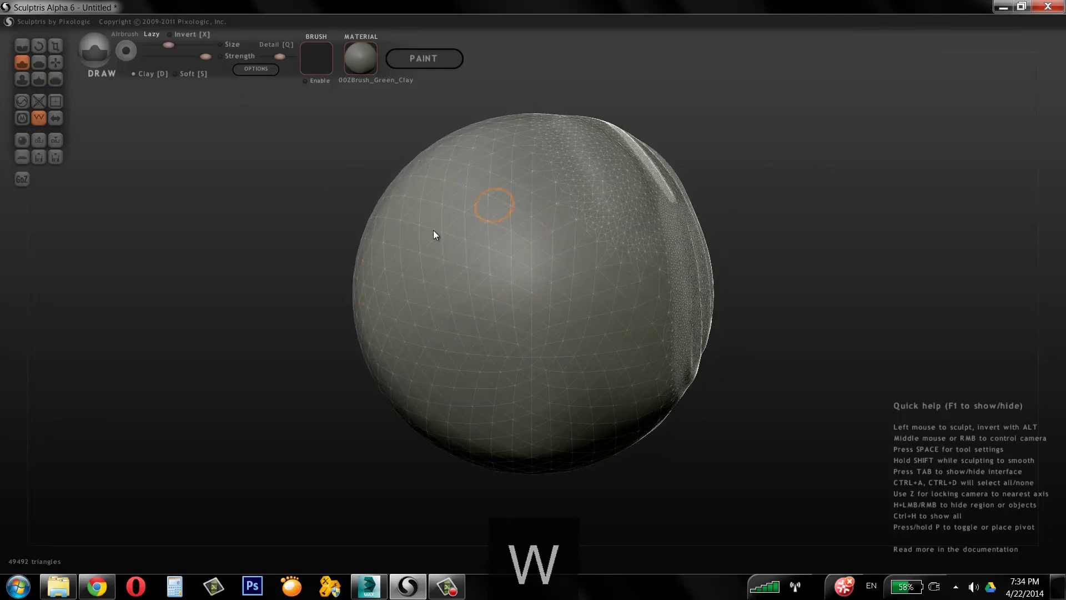
mouse_move(834, 173)
right_down()
mouse_move(654, 174)
mouse_move(617, 160)
mouse_move(784, 211)
mouse_move(624, 203)
right_up()
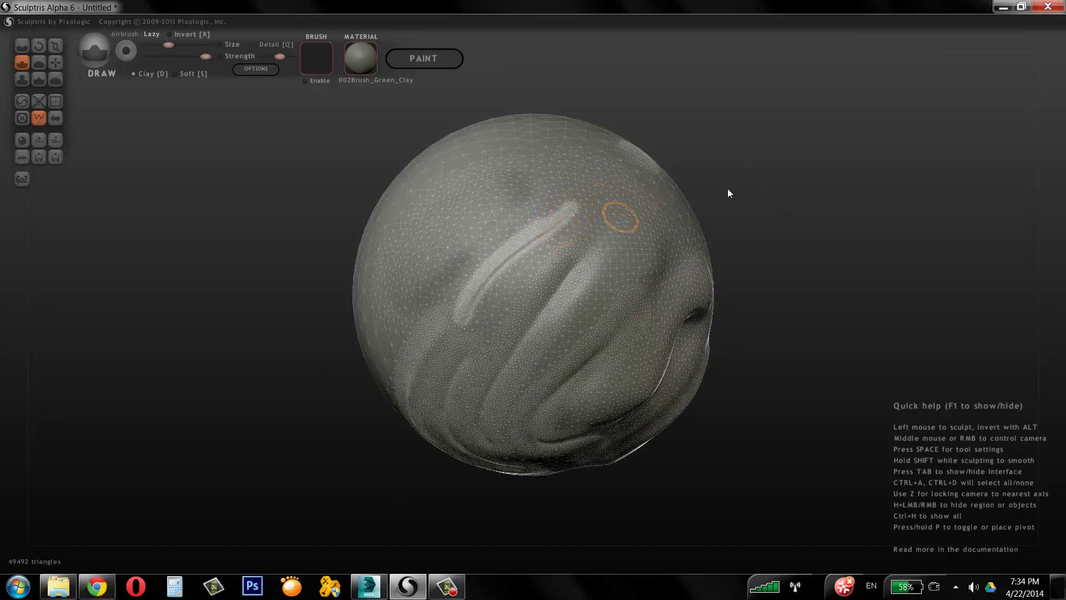
mouse_move(779, 191)
alt+right_down()
mouse_move(783, 292)
mouse_move(793, 265)
alt+right_up()
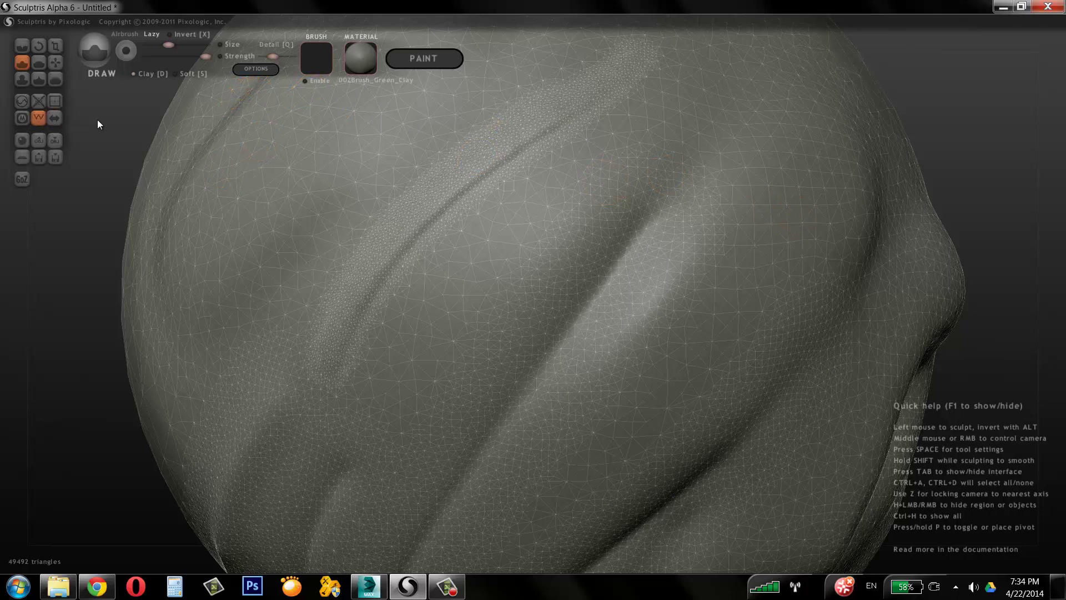
mouse_move(934, 169)
mouse_down()
mouse_move(936, 179)
mouse_move(902, 114)
mouse_move(899, 126)
mouse_up()
mouse_move(891, 212)
alt+mouse_down()
mouse_move(887, 105)
mouse_move(785, 186)
mouse_move(610, 222)
alt+mouse_up()
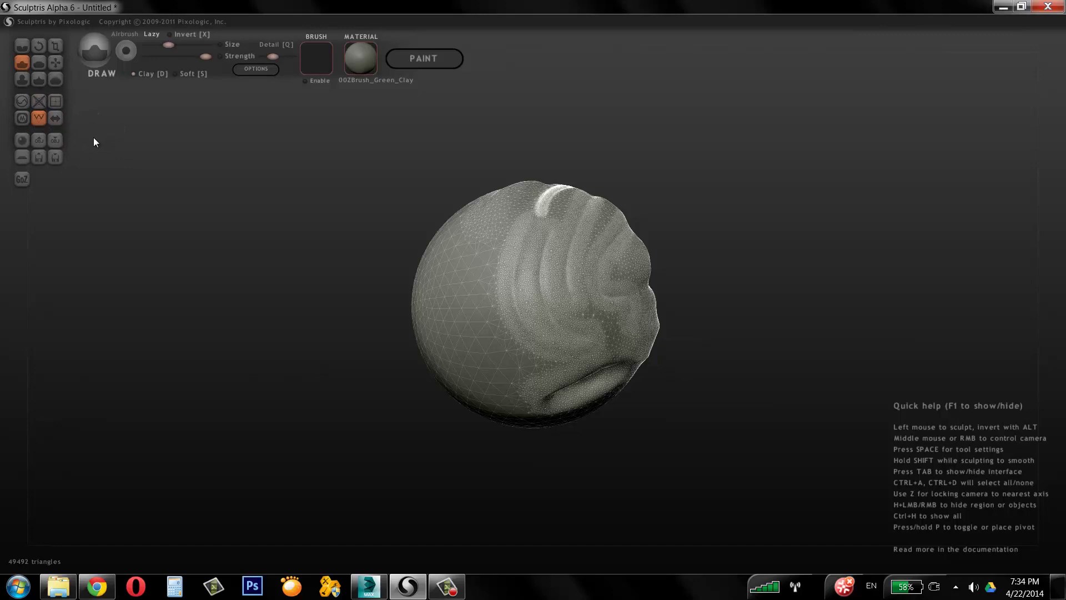
key(w)
Try turning on symmetry with removal of asymmetric details, and undo it.
click(56, 118)
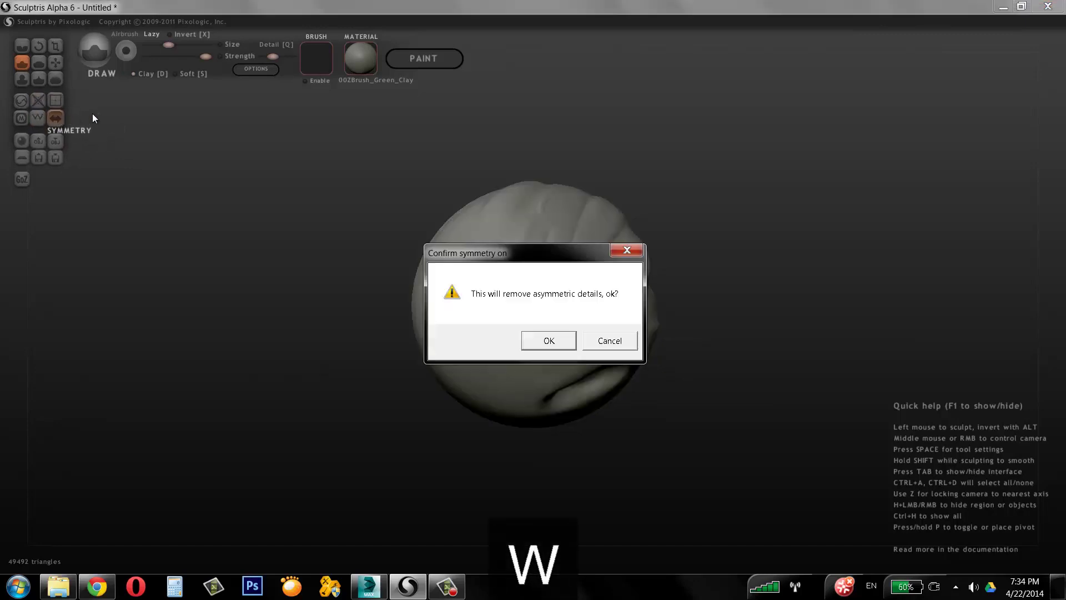
click(550, 340)
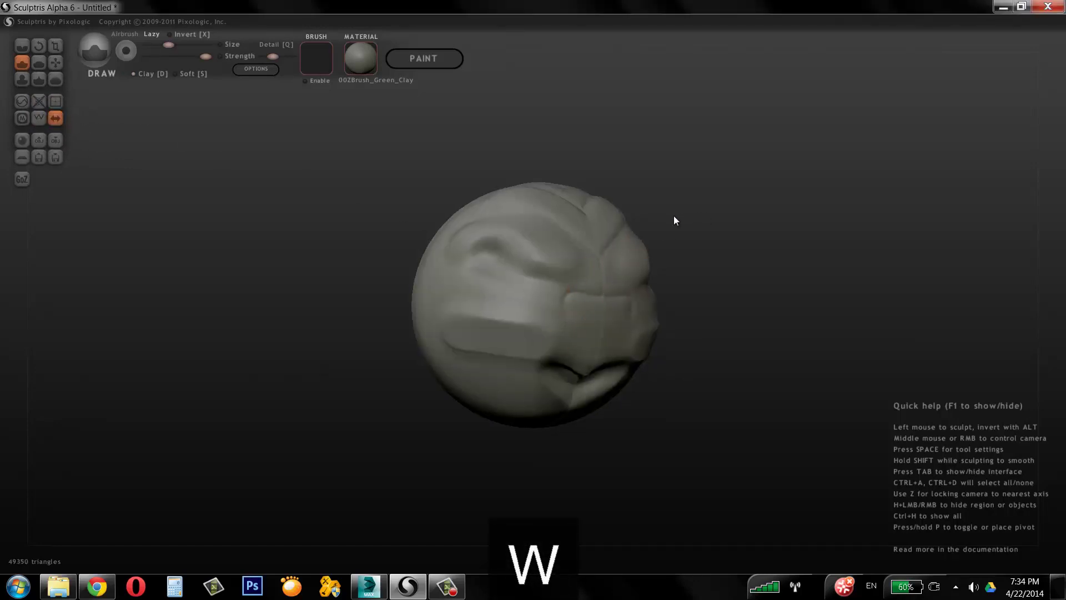
mouse_move(674, 219)
mouse_down()
mouse_move(624, 226)
mouse_move(682, 216)
mouse_up()
key(ctrl+z)
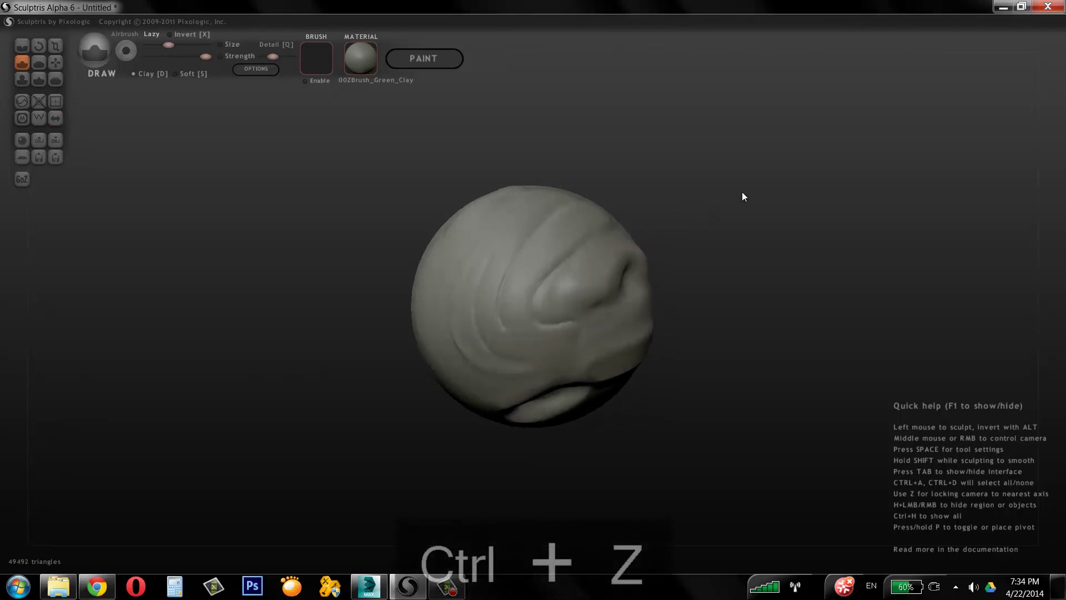
Turn on symmetry, accept the removal of asymmetric details, and inspect the mirrored face-like form around its centre line.
drag(711, 198, 634, 206)
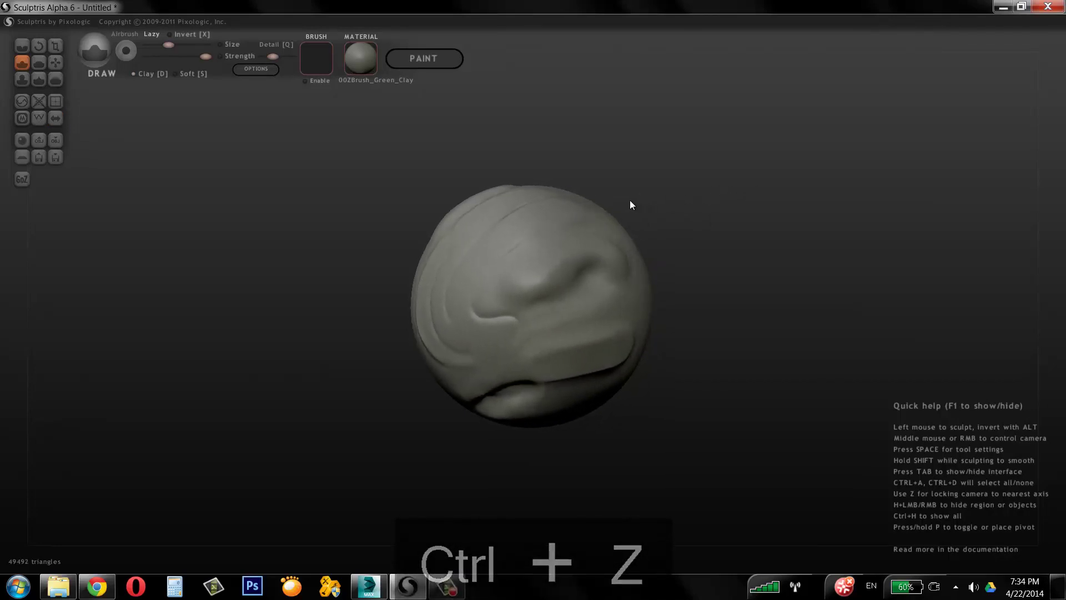
drag(706, 198, 744, 195)
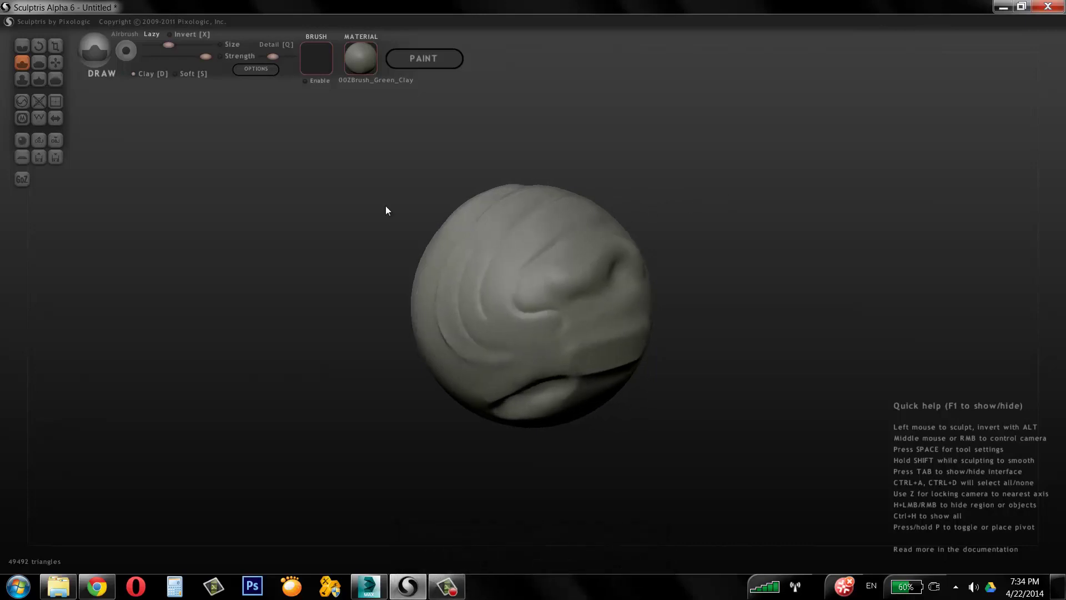
click(55, 118)
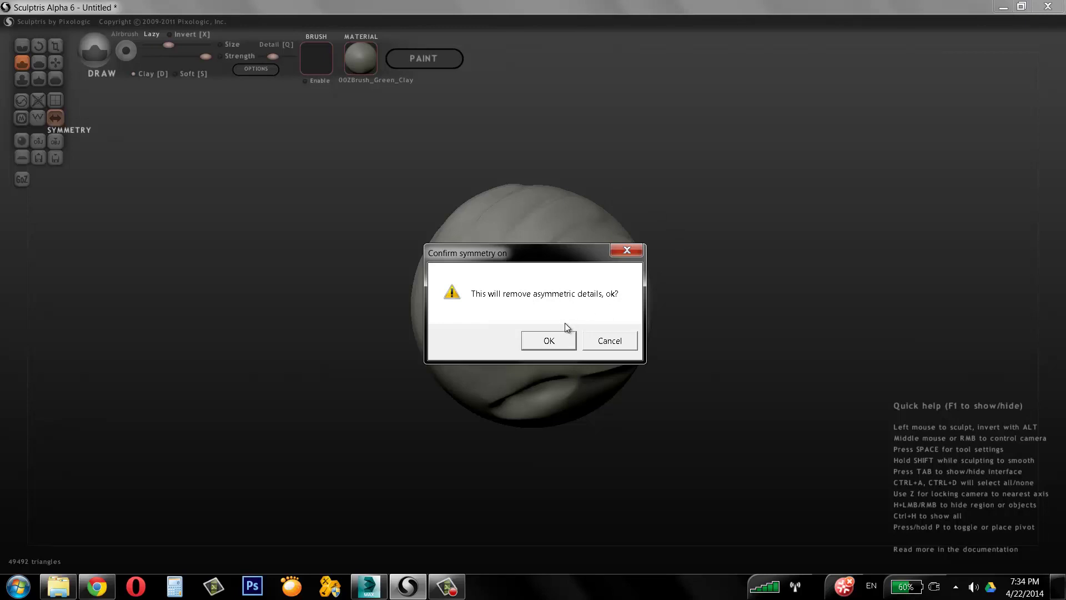
click(548, 340)
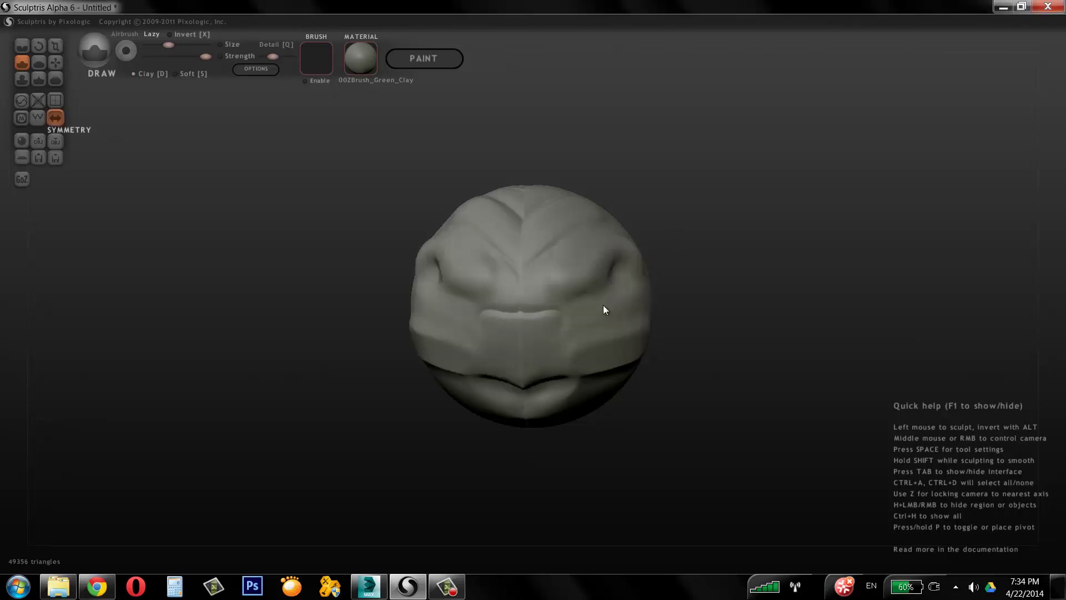
mouse_move(605, 309)
right_down()
mouse_move(743, 191)
mouse_move(698, 281)
mouse_move(718, 158)
mouse_move(714, 191)
mouse_move(734, 216)
right_up()
scroll(767, 218, up, 5)
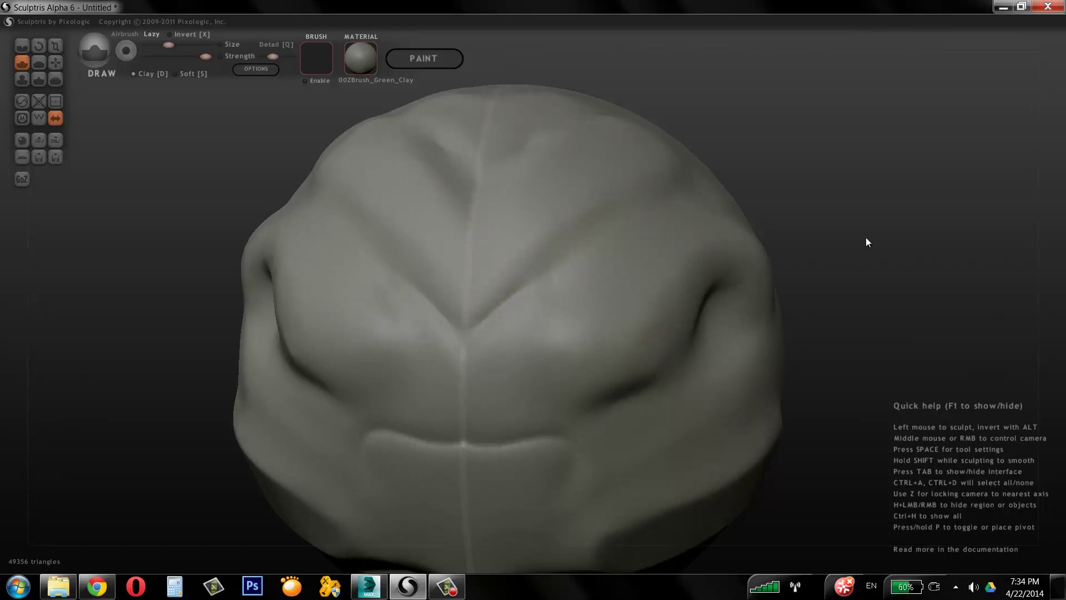
drag(865, 237, 877, 218)
scroll(874, 215, down, 3)
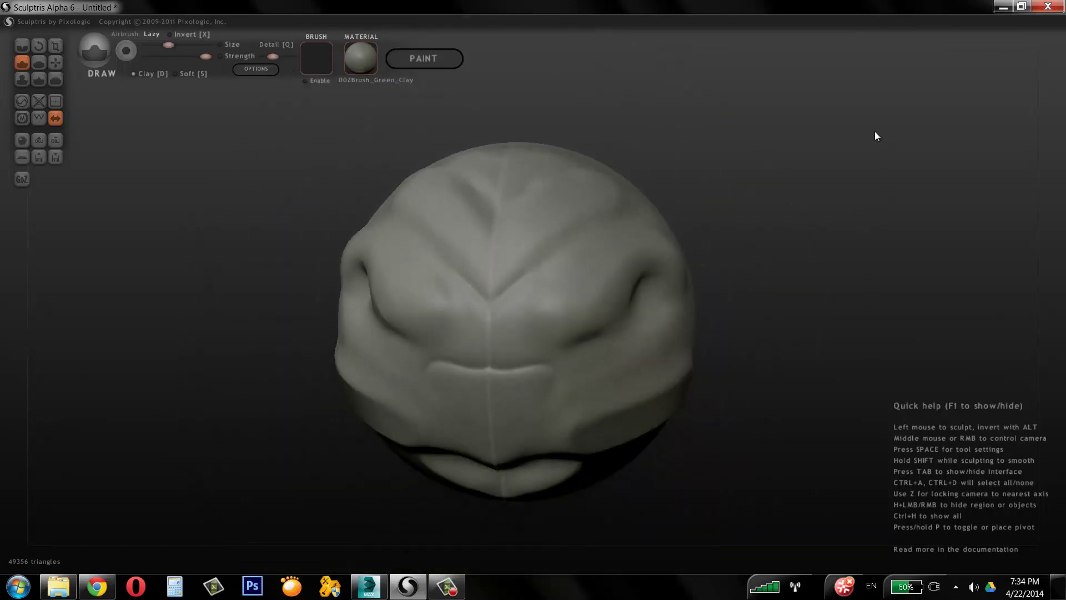
Turn symmetry off and on again, accepting both confirmations.
click(56, 121)
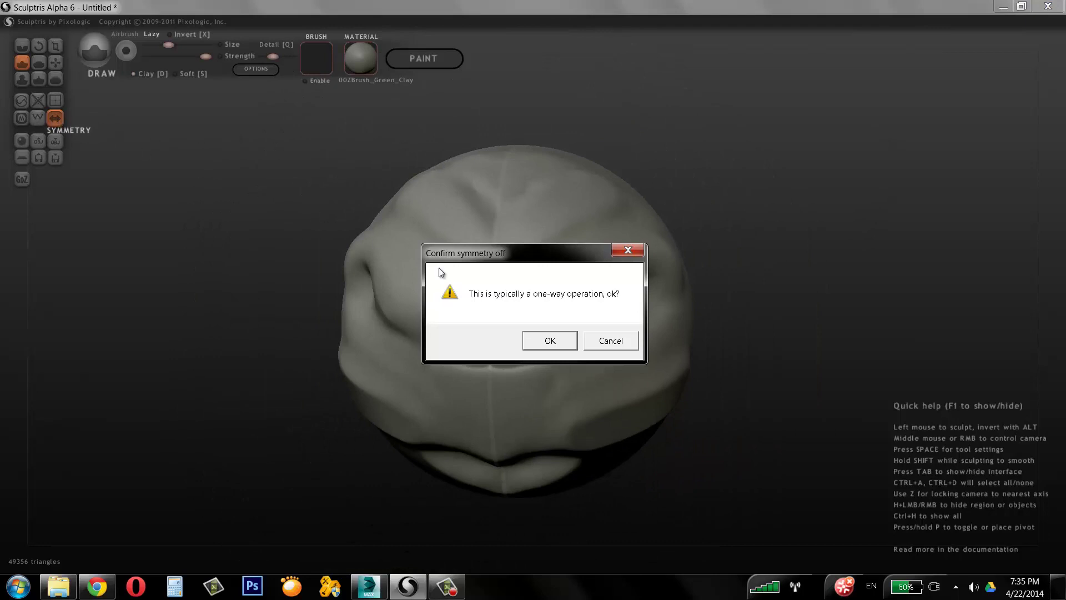
click(551, 341)
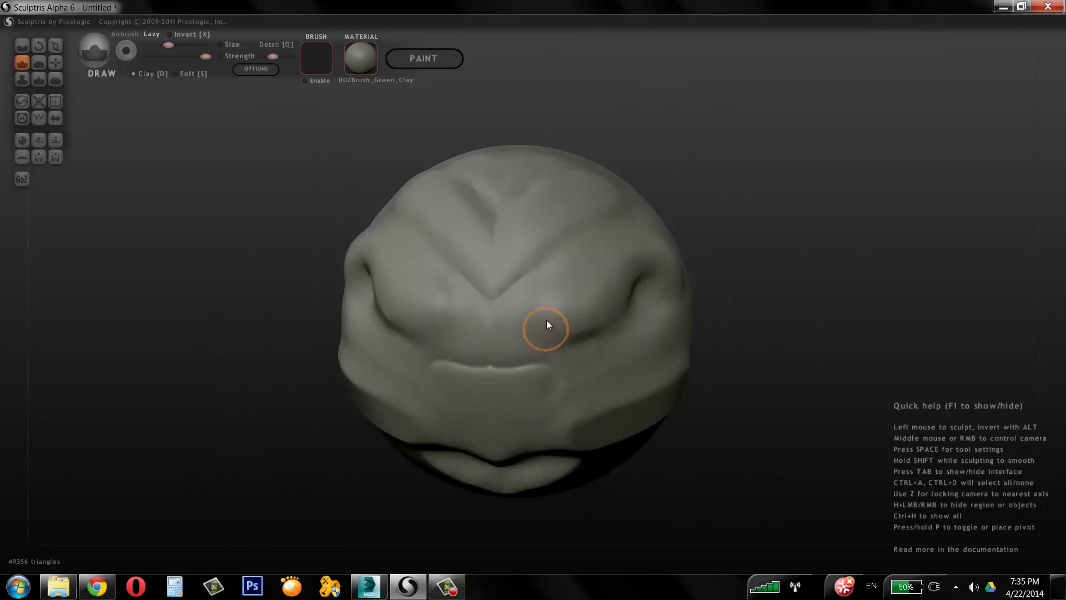
key(x)
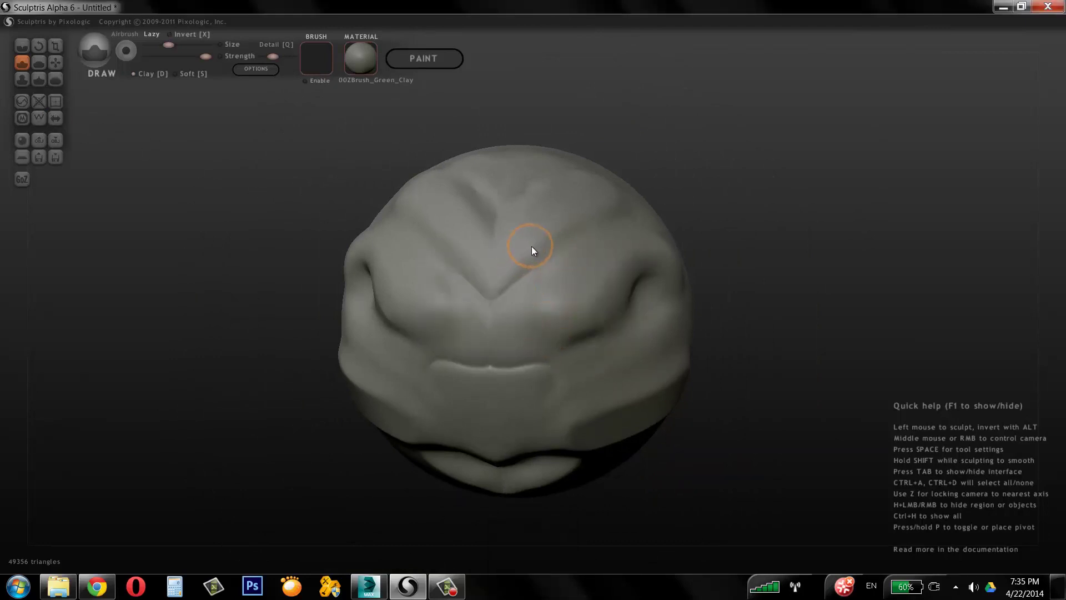
click(56, 118)
click(553, 342)
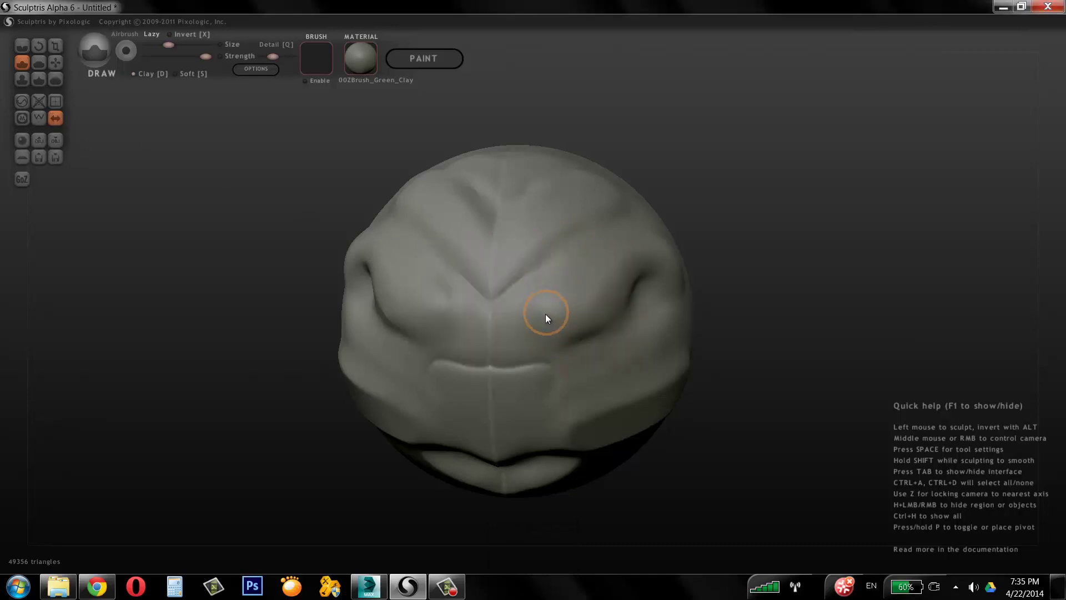
Enable Invert for the Draw brush, carve mirrored hollows above the side ridges, and smooth them together with the forehead grooves.
key(x)
mouse_move(552, 311)
mouse_down()
mouse_move(539, 314)
mouse_move(582, 284)
mouse_move(524, 305)
mouse_move(578, 311)
mouse_move(549, 305)
mouse_move(564, 305)
mouse_move(594, 274)
mouse_move(587, 259)
mouse_up()
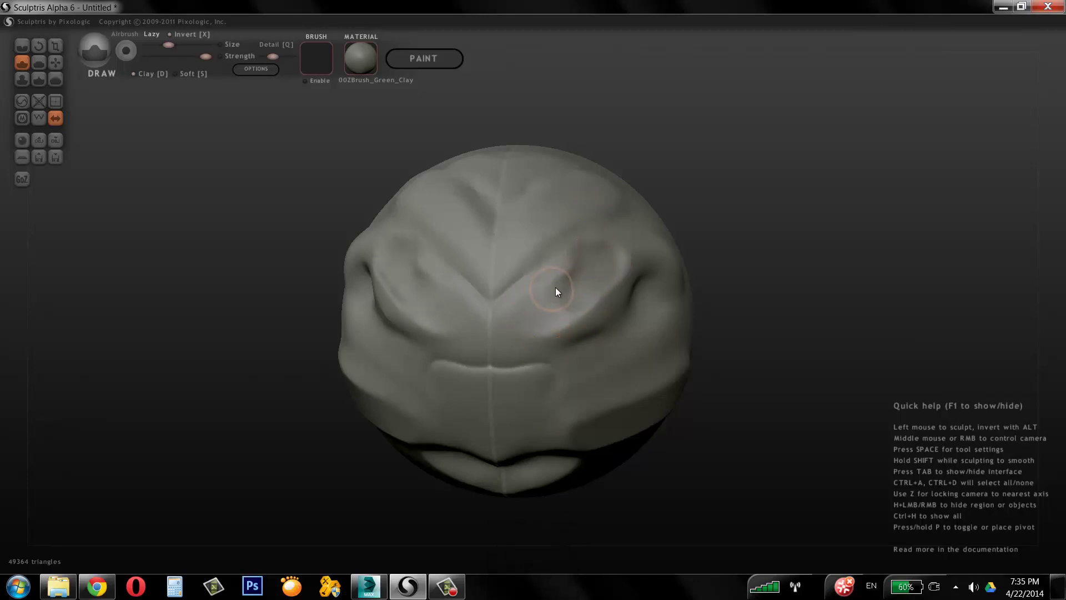
mouse_move(557, 291)
shift+mouse_down()
mouse_move(625, 268)
mouse_move(559, 302)
mouse_move(496, 307)
mouse_move(519, 276)
mouse_move(533, 212)
mouse_move(524, 195)
mouse_move(511, 238)
shift+mouse_up()
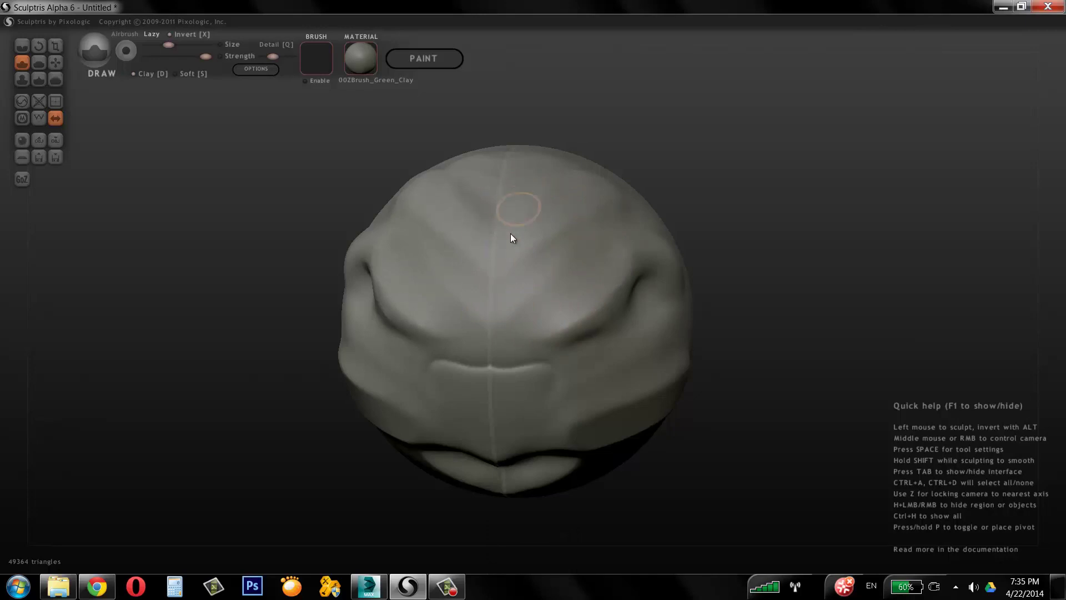
Smooth away the short central crease, raise mirrored slanted brow ridges, and smooth them into the forehead.
mouse_move(510, 347)
shift+mouse_down()
mouse_move(543, 373)
mouse_move(507, 368)
mouse_move(614, 302)
mouse_move(590, 334)
mouse_move(524, 350)
mouse_move(609, 317)
mouse_move(642, 252)
shift+mouse_up()
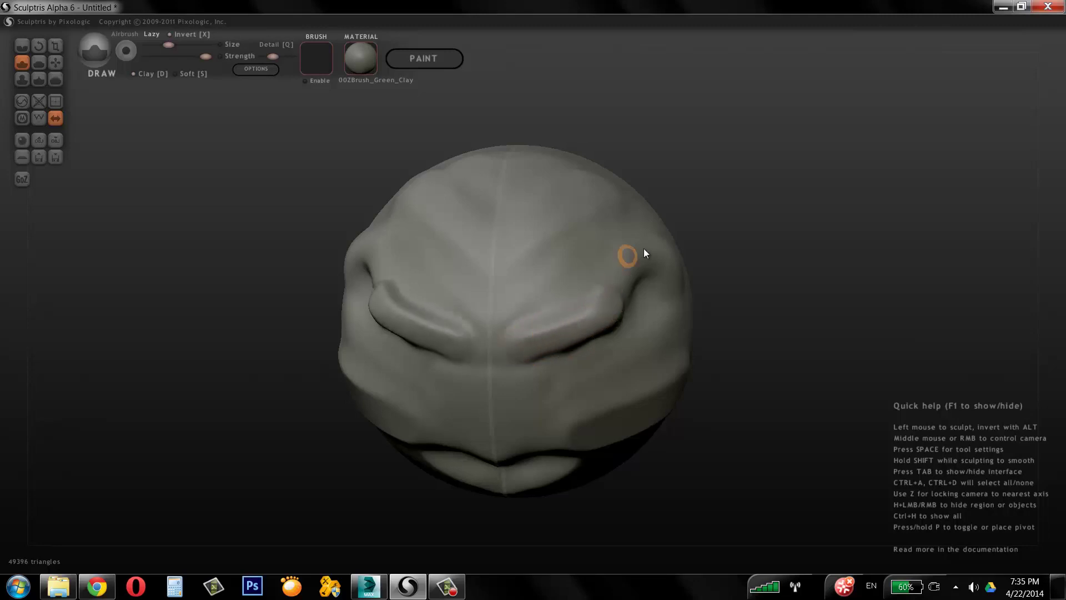
mouse_move(564, 285)
shift+mouse_down()
mouse_move(602, 304)
mouse_move(506, 341)
mouse_move(604, 290)
shift+mouse_up()
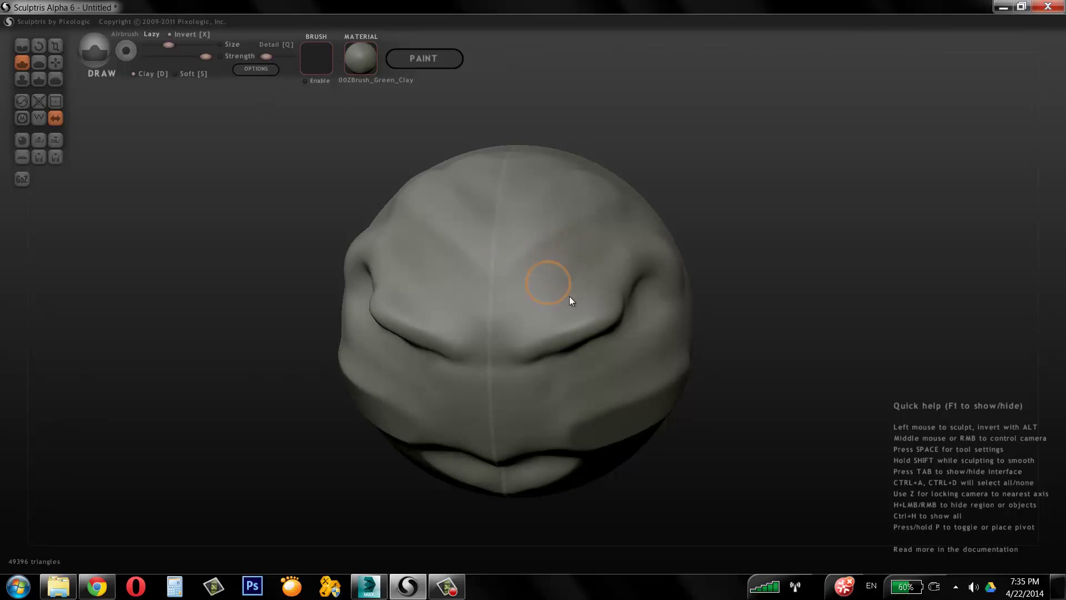
middle_drag(801, 248, 761, 255)
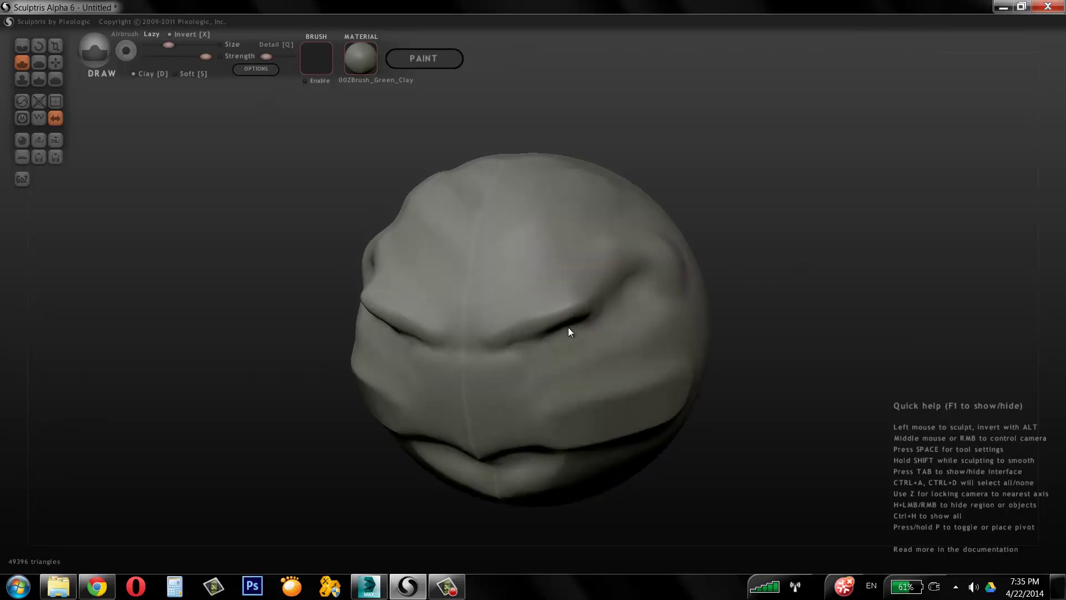
Carve mirrored eye sockets under the slanted brow ridges and inspect them from both sides.
mouse_move(568, 327)
mouse_down()
mouse_move(517, 358)
mouse_move(591, 335)
mouse_move(533, 349)
mouse_move(565, 354)
mouse_move(526, 365)
mouse_move(587, 364)
mouse_move(610, 331)
mouse_move(549, 332)
mouse_move(515, 355)
mouse_move(613, 351)
mouse_move(521, 372)
mouse_move(571, 337)
mouse_up()
key(ctrl+x)
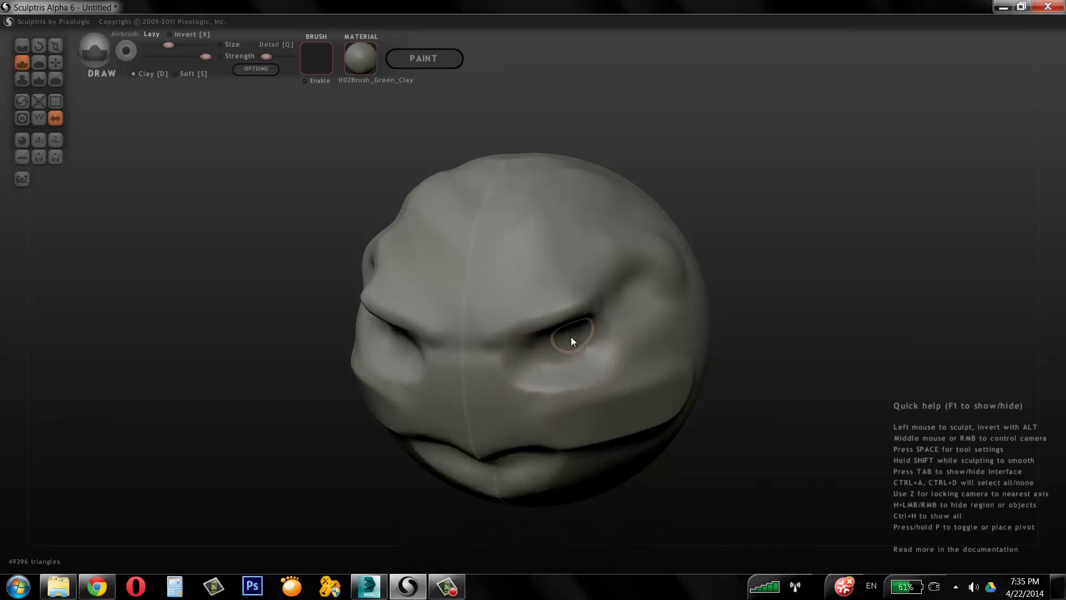
mouse_move(777, 244)
middle_down()
mouse_move(855, 178)
mouse_move(947, 217)
middle_up()
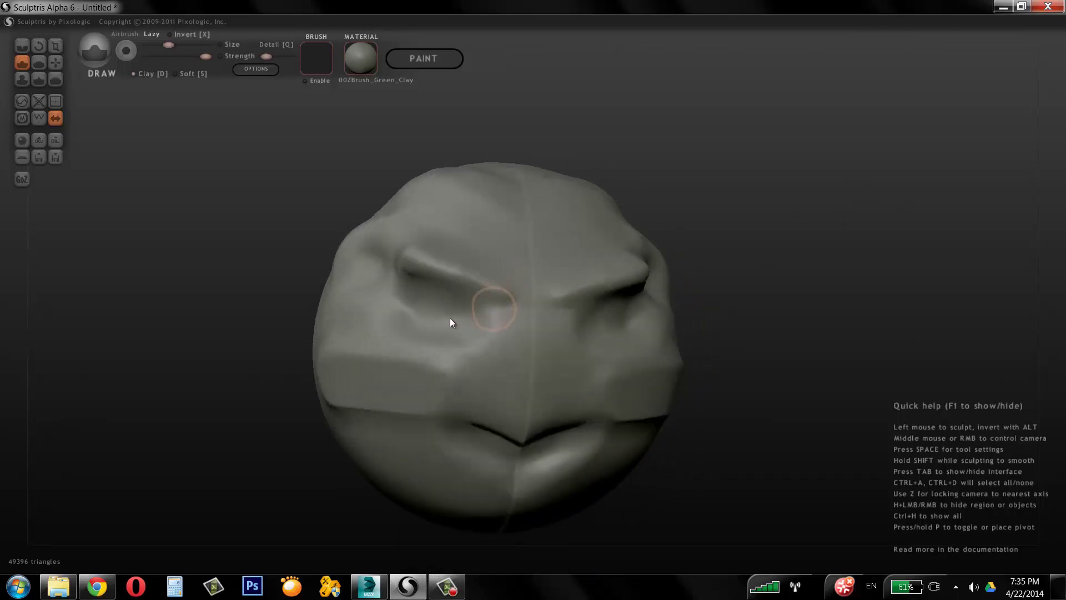
middle_drag(461, 305, 744, 231)
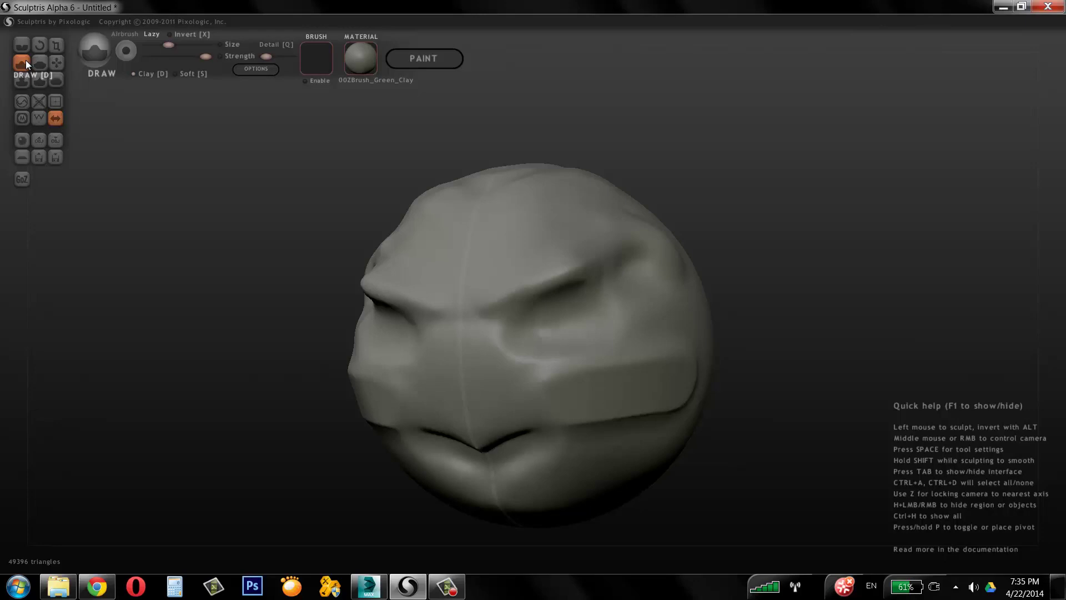
With the Grab brush, pull mirrored horns out of the upper forehead and bend their tips outward.
click(56, 62)
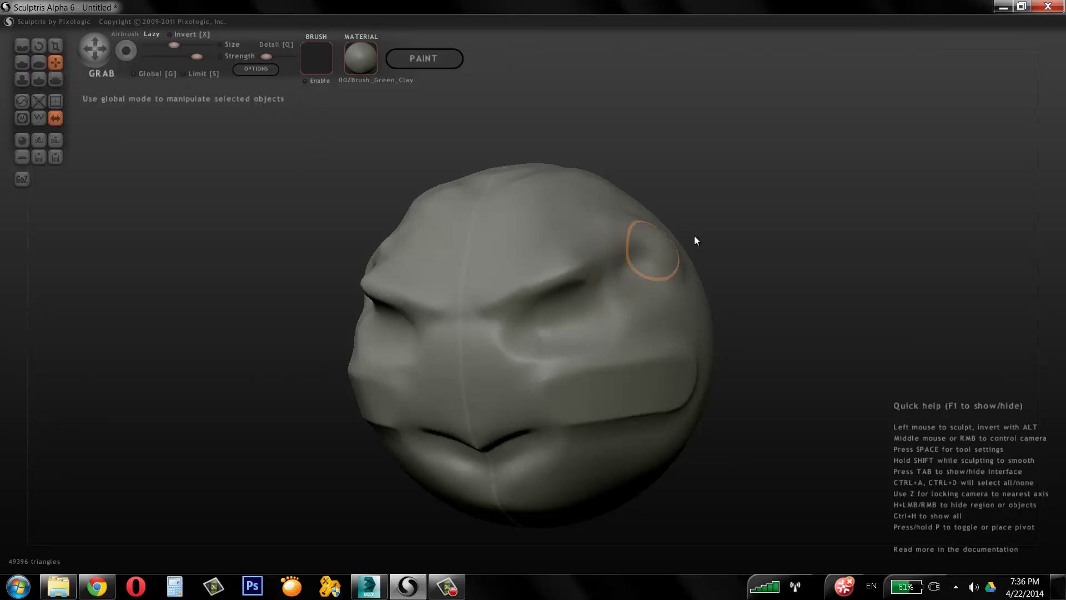
middle_drag(766, 219, 827, 198)
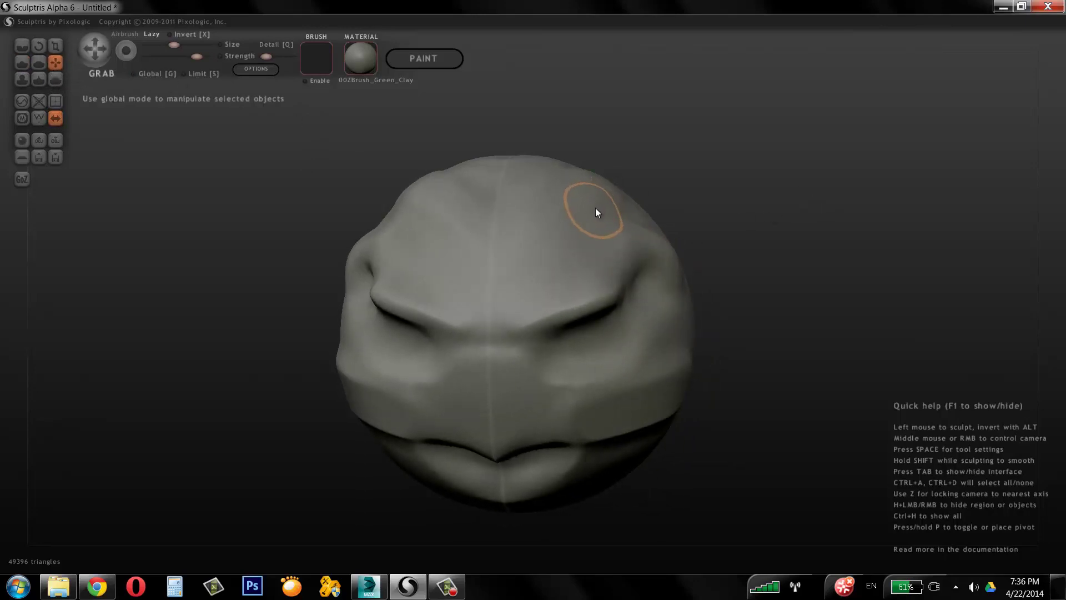
mouse_move(602, 206)
mouse_down()
mouse_move(660, 156)
mouse_move(719, 146)
mouse_move(763, 161)
mouse_move(750, 161)
mouse_move(784, 182)
mouse_move(793, 204)
mouse_up()
mouse_move(824, 260)
mouse_down()
mouse_move(782, 262)
mouse_move(783, 192)
mouse_move(711, 162)
mouse_move(844, 210)
mouse_up()
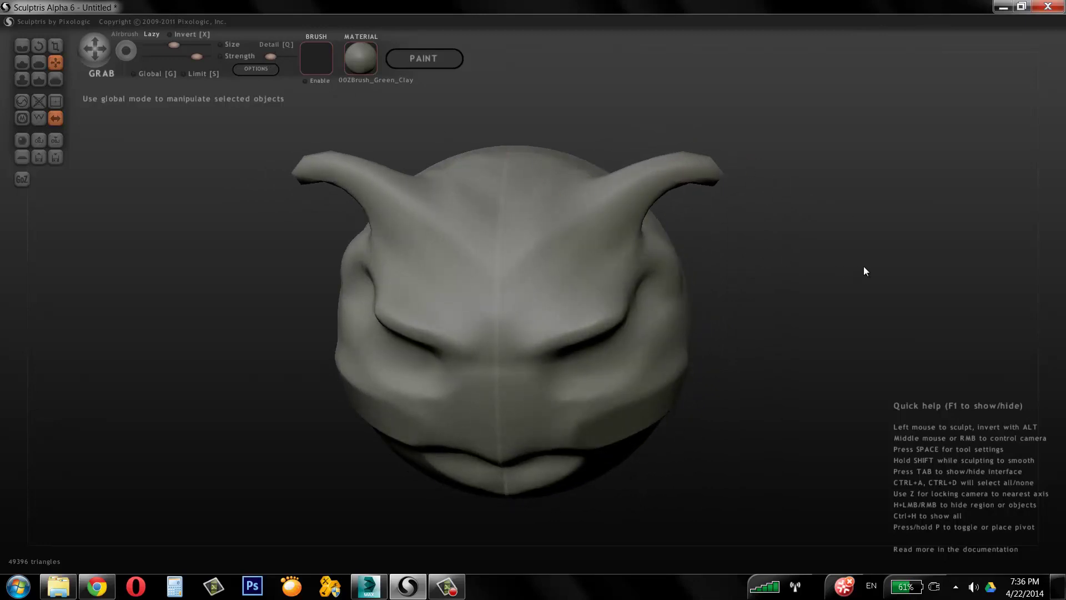
Pull long mirrored arms out of the sides of the head, bend them downward, and show the wireframe.
mouse_move(792, 271)
mouse_down()
mouse_move(765, 188)
mouse_move(665, 279)
mouse_up()
mouse_move(645, 196)
mouse_down()
mouse_move(762, 195)
mouse_move(787, 205)
mouse_move(804, 235)
mouse_move(808, 289)
mouse_move(796, 288)
mouse_move(767, 375)
mouse_move(768, 436)
mouse_move(754, 476)
mouse_up()
key(w)
Pull mirrored legs out of the lower back of the body and bend them at the knees into feet.
mouse_move(880, 216)
alt+middle_down()
mouse_move(801, 168)
mouse_move(809, 94)
mouse_move(786, 168)
mouse_move(657, 189)
mouse_move(571, 231)
alt+middle_up()
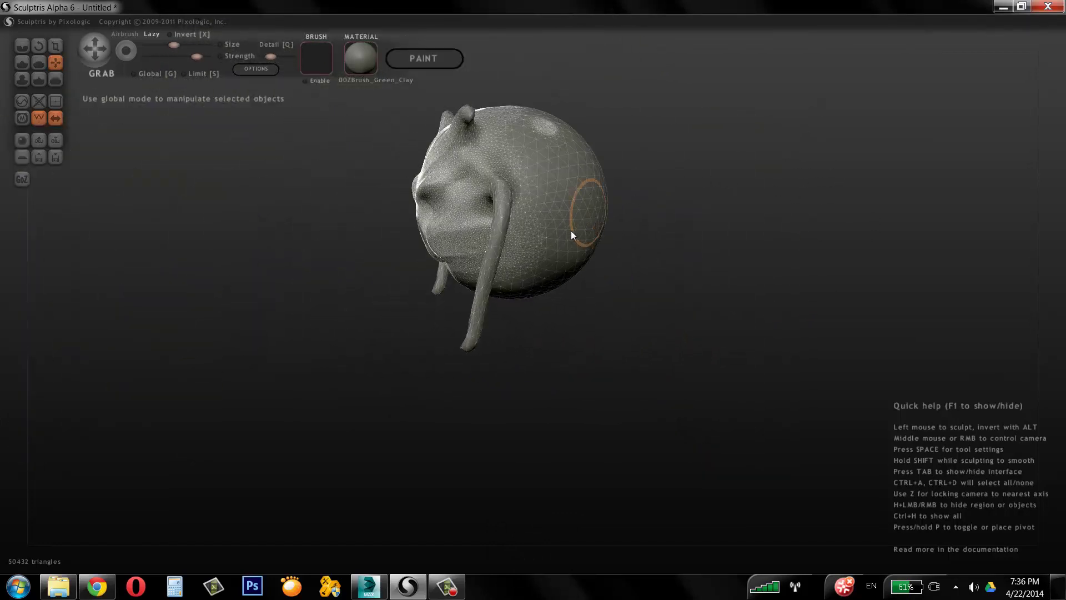
mouse_move(571, 231)
mouse_down()
mouse_move(626, 290)
mouse_move(616, 290)
mouse_move(696, 407)
mouse_move(608, 425)
mouse_move(536, 472)
mouse_up()
drag(589, 436, 475, 522)
mouse_move(708, 279)
mouse_down()
mouse_move(824, 202)
mouse_move(568, 365)
mouse_up()
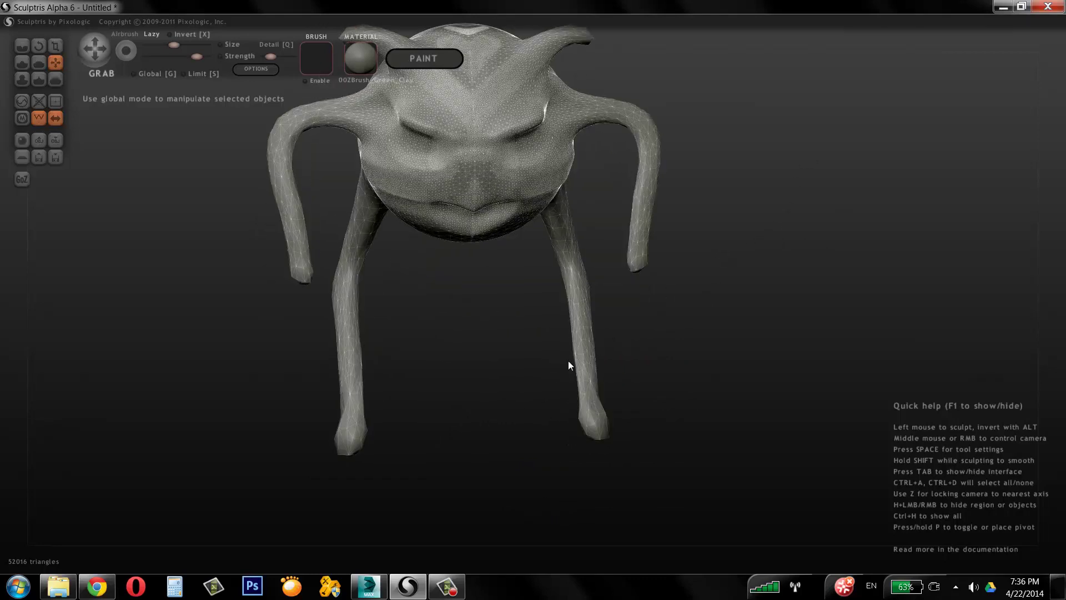
Thicken the mirrored legs and feet along their length with the Inflate brush.
click(22, 80)
drag(576, 271, 599, 427)
mouse_move(584, 382)
middle_down()
mouse_move(582, 372)
mouse_move(655, 295)
middle_up()
mouse_move(655, 299)
right_down()
mouse_move(615, 189)
mouse_move(641, 184)
right_up()
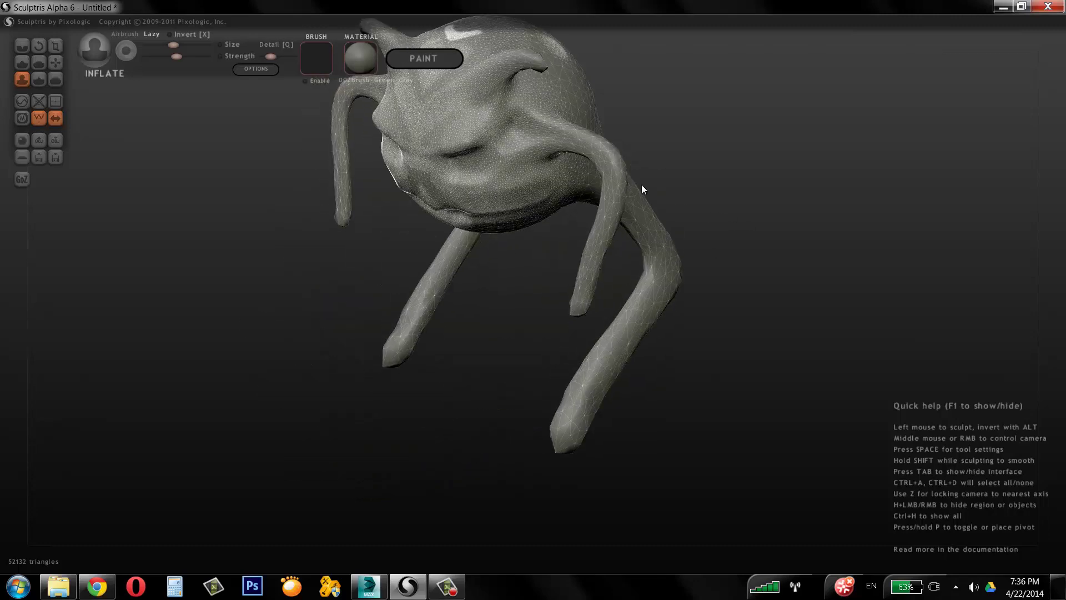
mouse_move(647, 314)
mouse_down()
mouse_move(549, 455)
mouse_move(523, 464)
mouse_move(571, 419)
mouse_move(574, 431)
mouse_move(651, 333)
mouse_up()
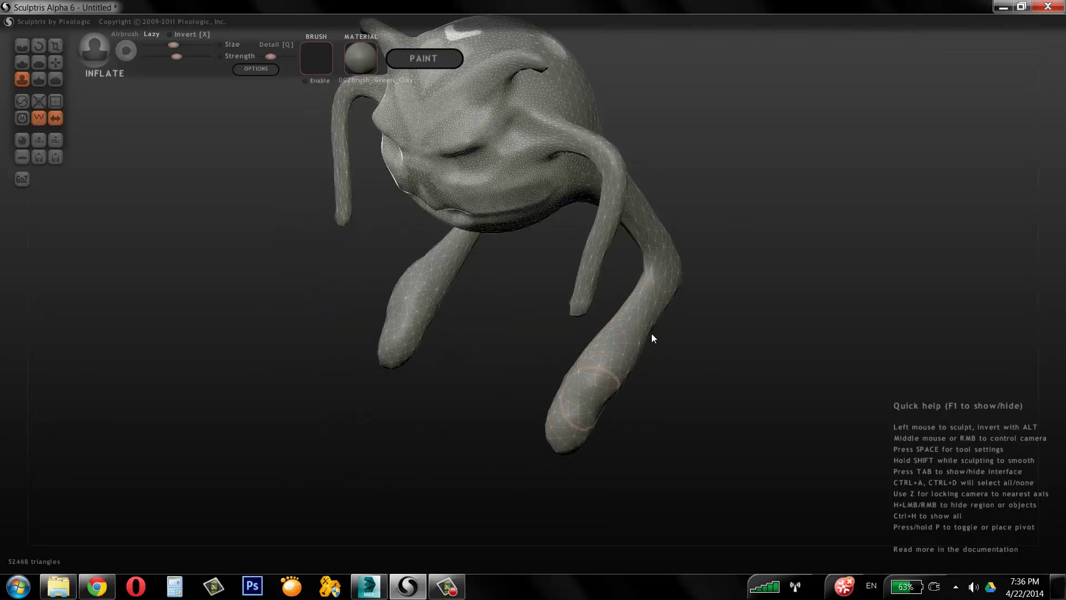
right_drag(651, 333, 630, 206)
mouse_move(630, 210)
mouse_down()
mouse_move(708, 338)
mouse_move(484, 473)
mouse_move(578, 369)
mouse_up()
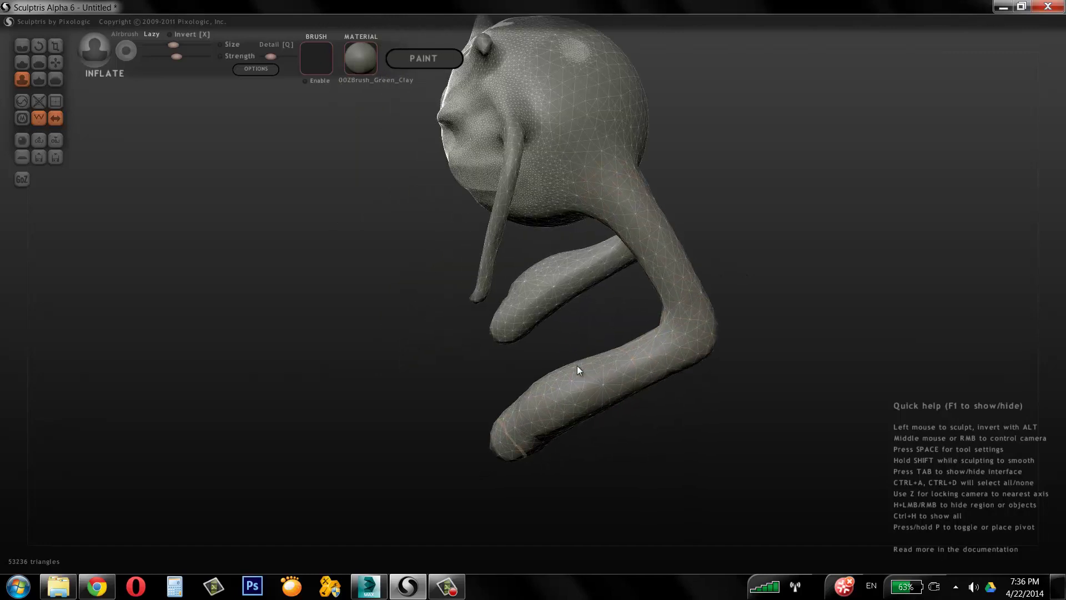
mouse_move(578, 369)
right_down()
mouse_move(871, 261)
mouse_move(854, 293)
mouse_move(575, 352)
mouse_move(656, 196)
right_up()
Inflate the mirrored forearms, hide the wireframe, and check the creature from the side.
click(556, 158)
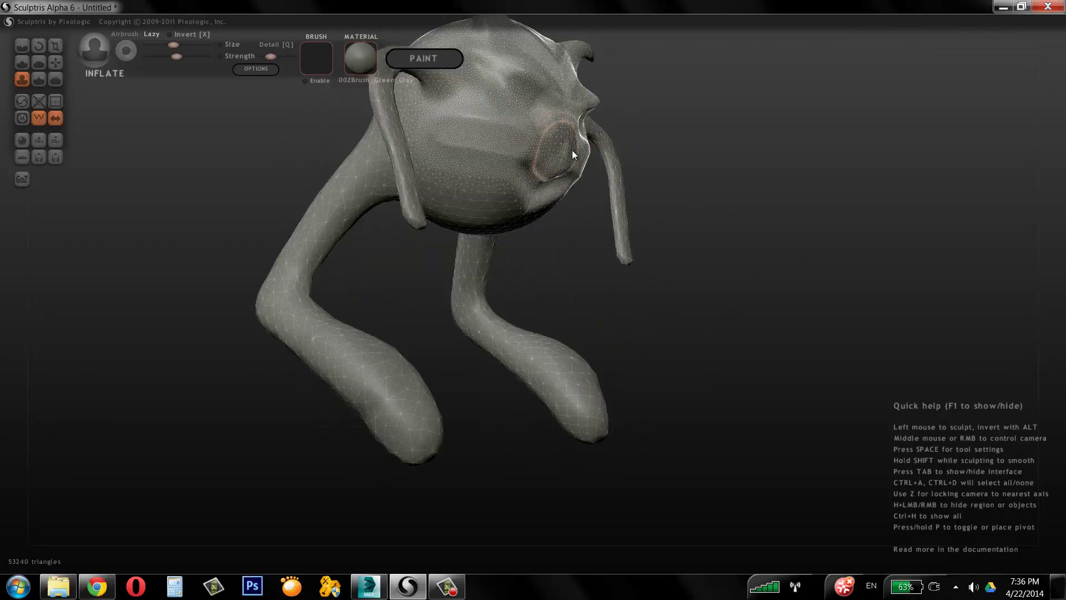
mouse_move(777, 183)
right_down()
mouse_move(788, 192)
mouse_move(712, 199)
mouse_move(689, 170)
right_up()
mouse_move(689, 169)
mouse_down()
mouse_move(746, 206)
mouse_move(729, 325)
mouse_move(734, 265)
mouse_move(738, 345)
mouse_move(728, 311)
mouse_move(739, 320)
mouse_move(737, 244)
mouse_move(709, 264)
mouse_up()
key(w)
mouse_move(607, 267)
right_down()
mouse_move(873, 209)
mouse_move(823, 199)
right_up()
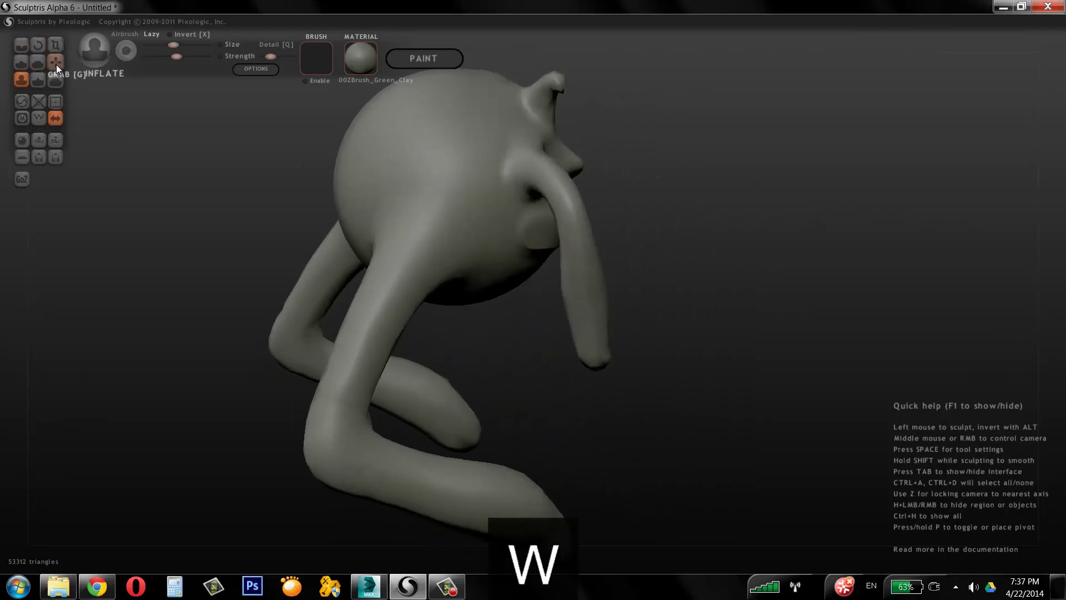
Enlarge the Grab brush and push the rounded back of the body inward.
click(57, 68)
right_drag(739, 232, 539, 234)
key(space)
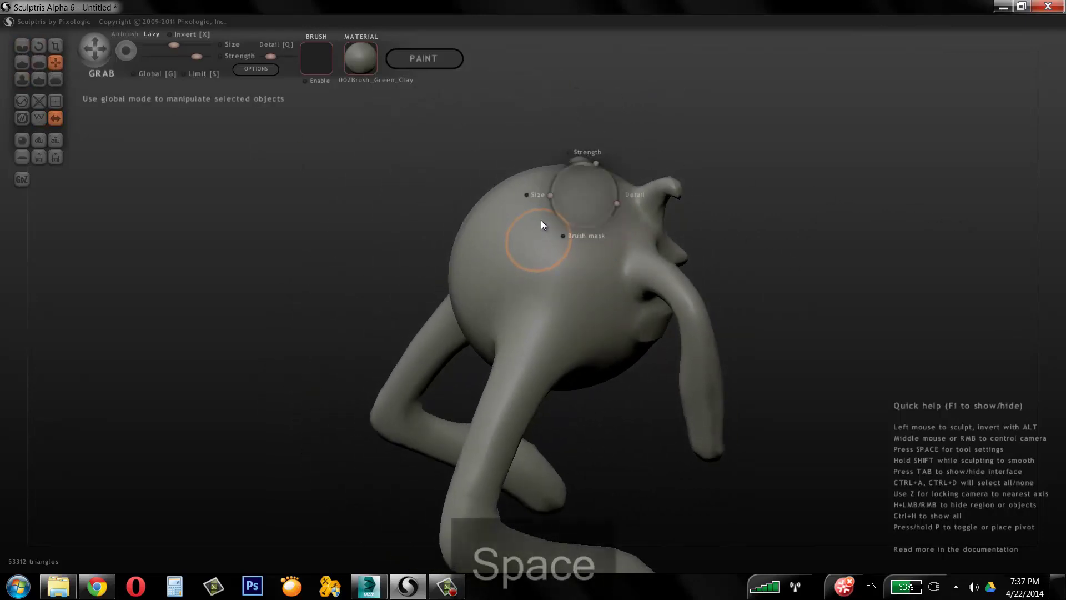
drag(549, 195, 556, 176)
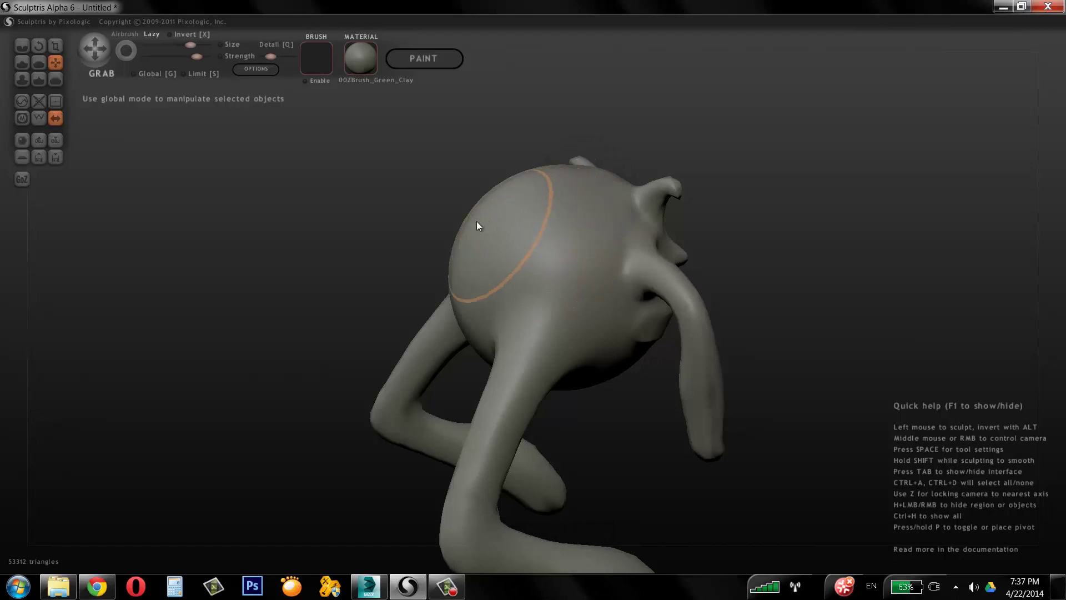
mouse_move(477, 225)
mouse_down()
mouse_move(499, 233)
mouse_move(474, 276)
mouse_move(496, 287)
mouse_up()
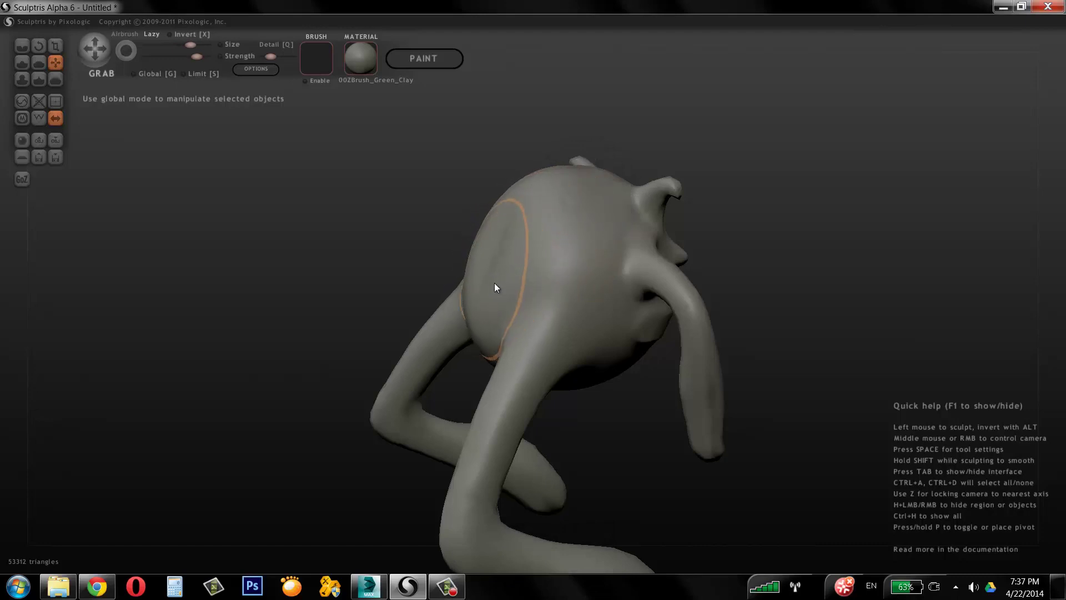
drag(555, 205, 575, 209)
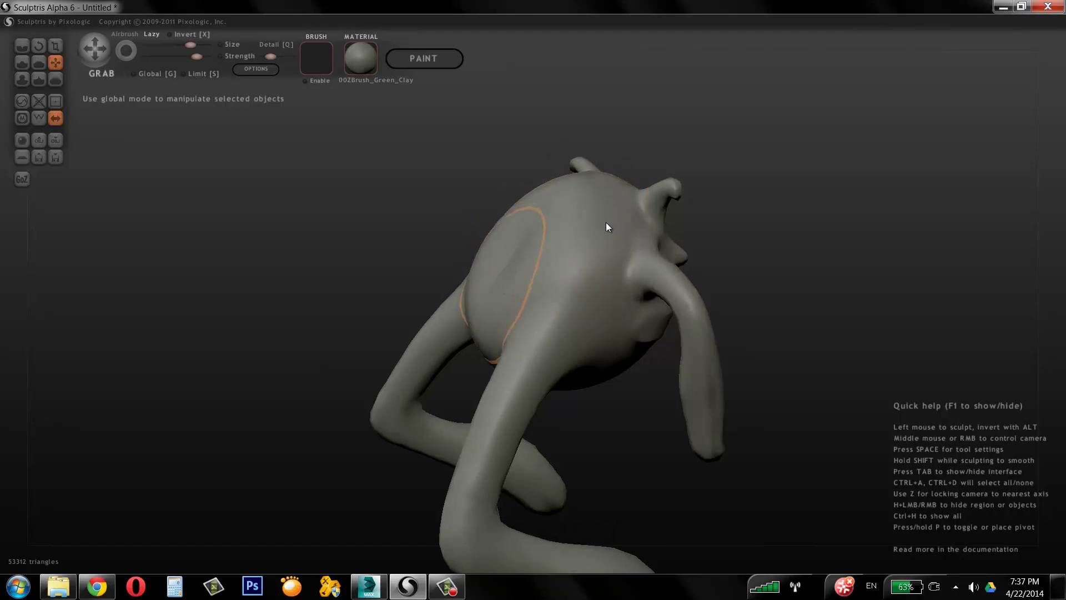
Grab the chin and lower cheeks and pull them down into a long, pointed face, adjusting the brow area.
mouse_move(607, 222)
middle_down()
mouse_move(616, 192)
mouse_move(576, 174)
middle_up()
mouse_move(589, 250)
mouse_down()
mouse_move(589, 221)
mouse_move(564, 218)
mouse_up()
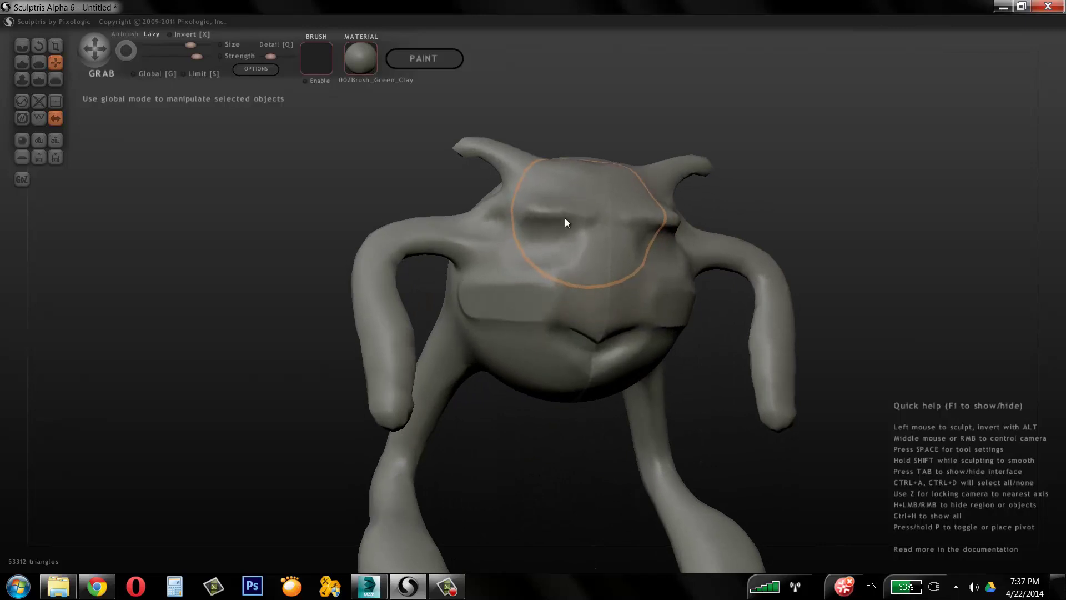
mouse_move(525, 305)
mouse_down()
mouse_move(522, 329)
mouse_move(565, 417)
mouse_up()
drag(550, 361, 522, 408)
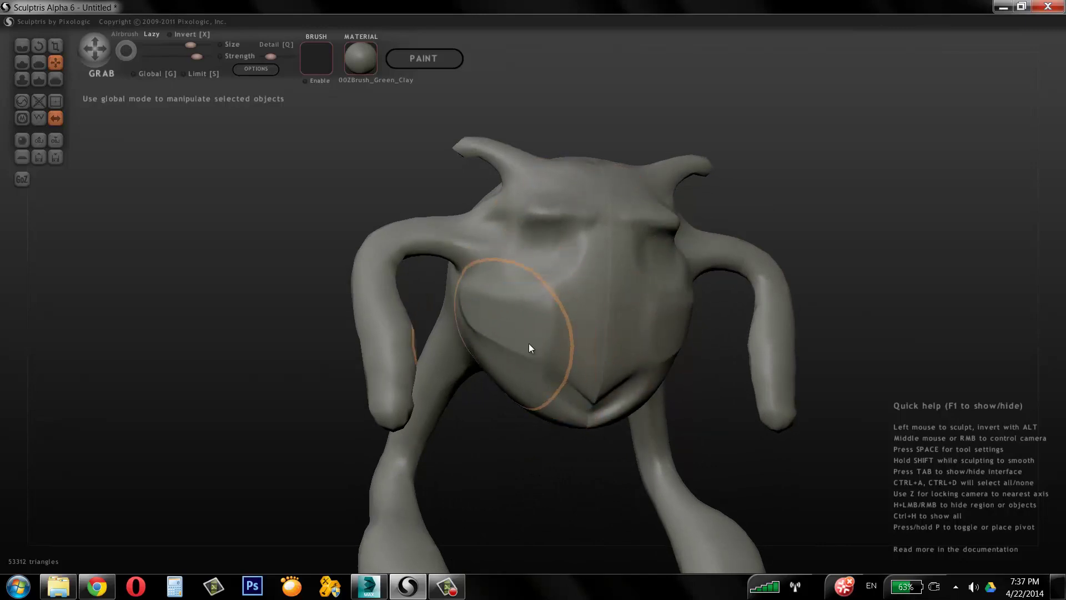
drag(528, 343, 542, 355)
middle_drag(750, 198, 672, 213)
drag(595, 233, 600, 190)
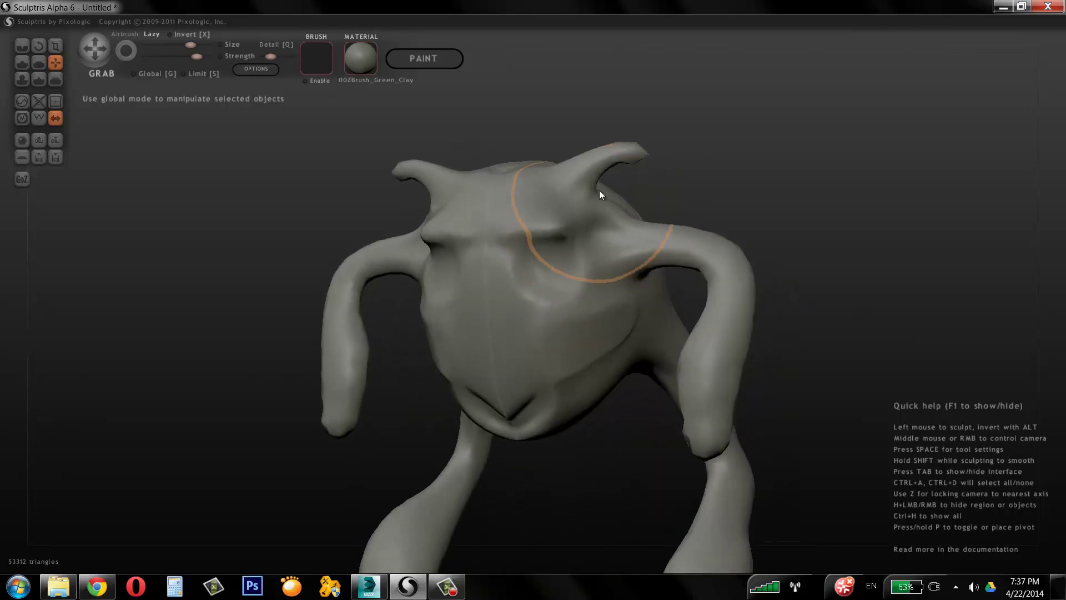
Pull the crown of the head upward from behind and review the whole figure from the front.
mouse_move(731, 188)
right_down()
mouse_move(757, 219)
mouse_move(509, 254)
right_up()
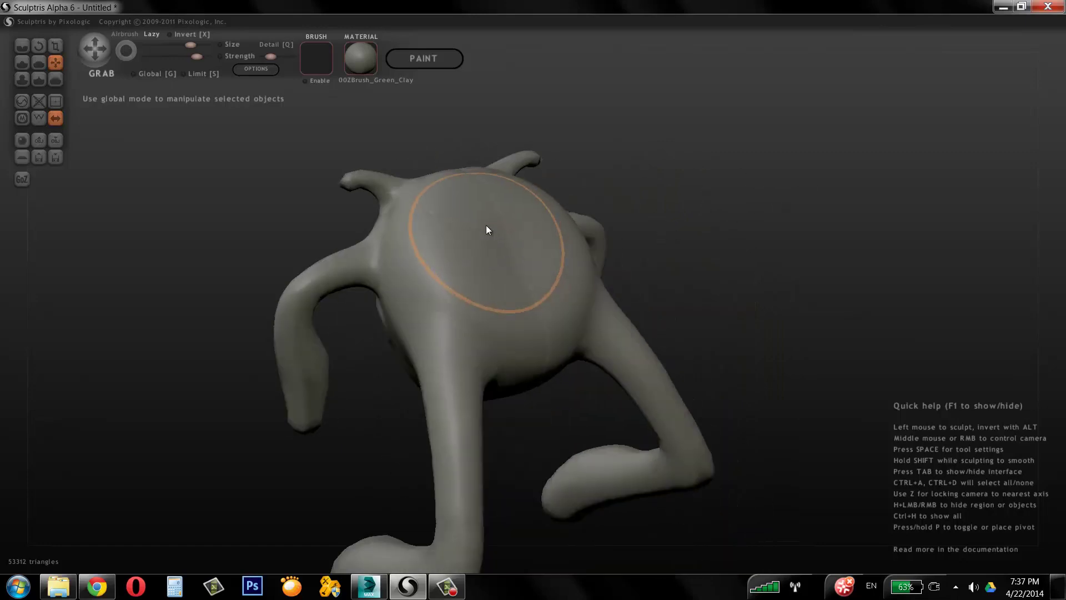
mouse_move(578, 147)
right_down()
mouse_move(842, 137)
mouse_move(464, 215)
right_up()
drag(464, 215, 469, 165)
mouse_move(468, 165)
right_down()
mouse_move(807, 134)
mouse_move(789, 185)
right_up()
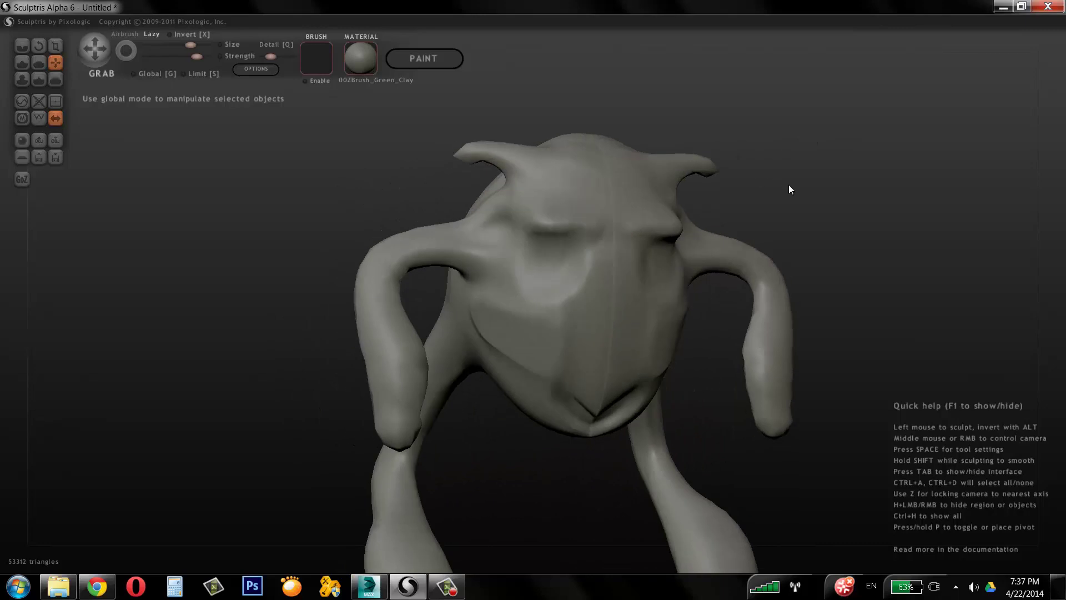
scroll(773, 200, down, 5)
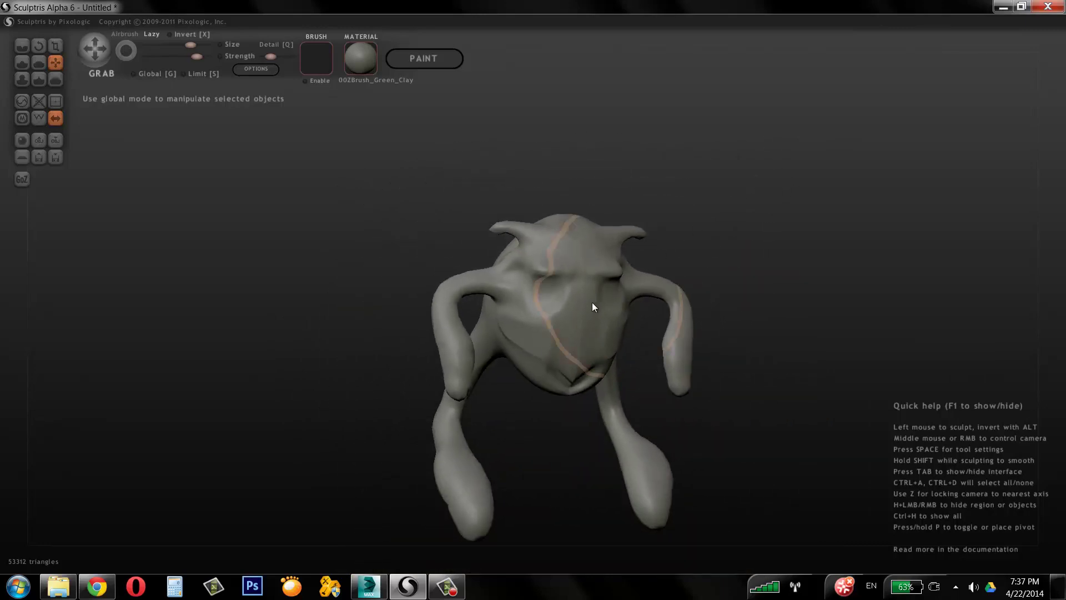
right_drag(698, 233, 717, 143)
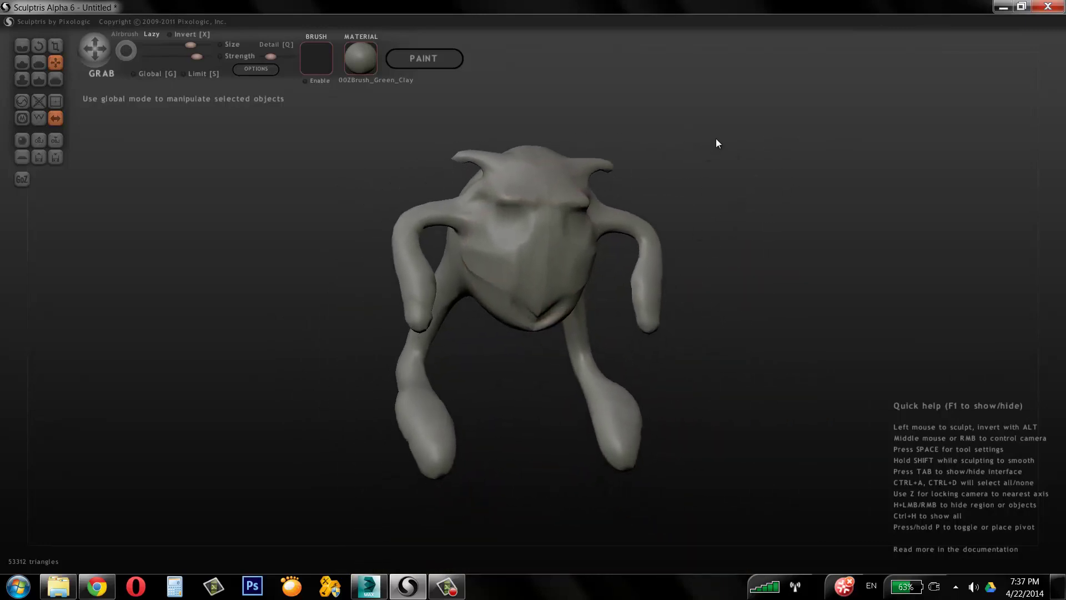
scroll(715, 211, up, 5)
Flatten the brows, cheeks and mouth with the Flatten brush, lowering its strength during the work.
click(38, 63)
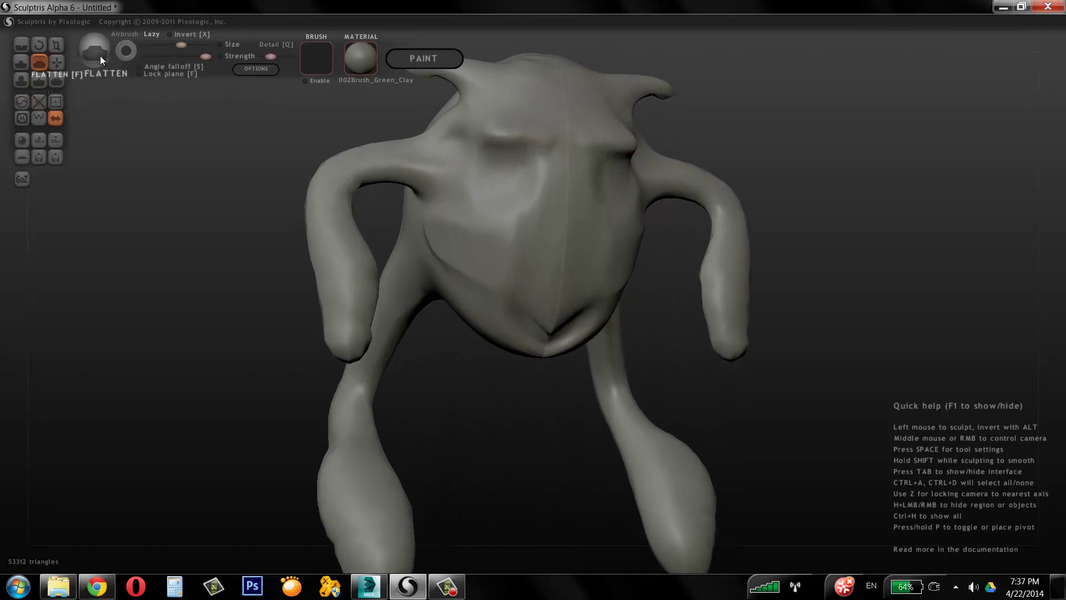
mouse_move(507, 165)
mouse_down()
mouse_move(527, 135)
mouse_move(543, 191)
mouse_move(577, 210)
mouse_move(551, 326)
mouse_up()
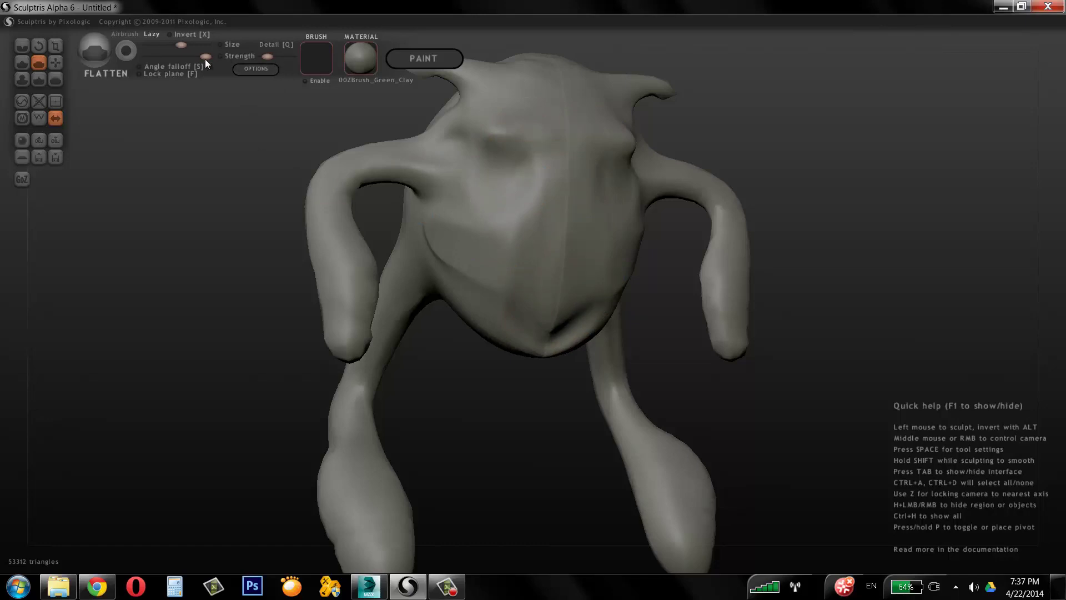
mouse_move(540, 208)
mouse_down()
mouse_move(578, 218)
mouse_move(582, 168)
mouse_move(558, 313)
mouse_move(572, 312)
mouse_move(525, 154)
mouse_move(473, 213)
mouse_move(454, 262)
mouse_up()
drag(818, 170, 820, 171)
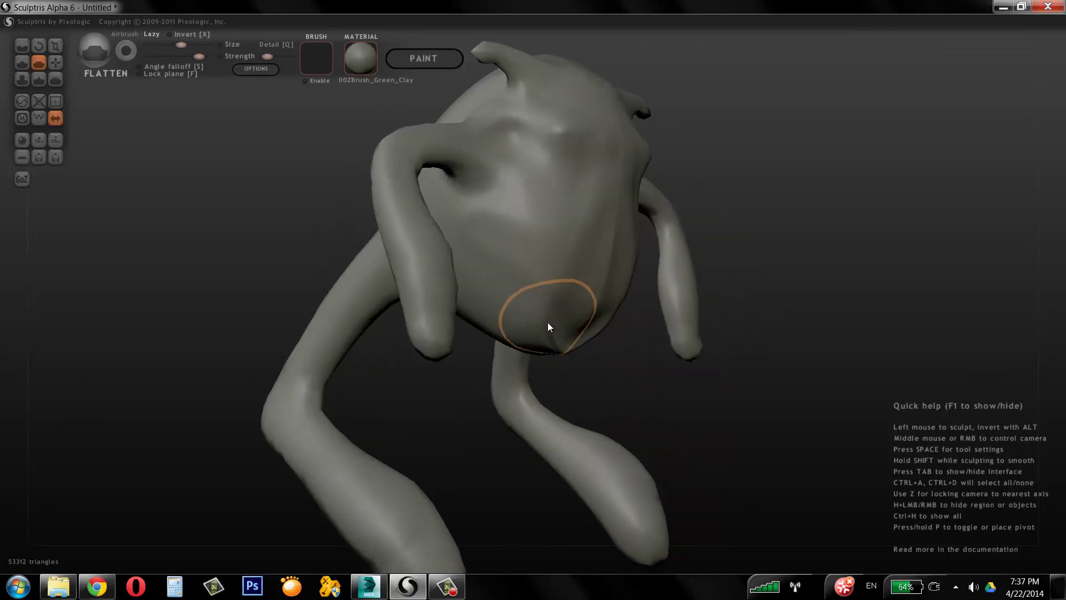
Push the pointed chin up and back with the Grab brush, and check the shape from the front view.
click(55, 62)
mouse_move(548, 332)
mouse_down()
mouse_move(533, 300)
mouse_move(682, 232)
mouse_up()
key(z)
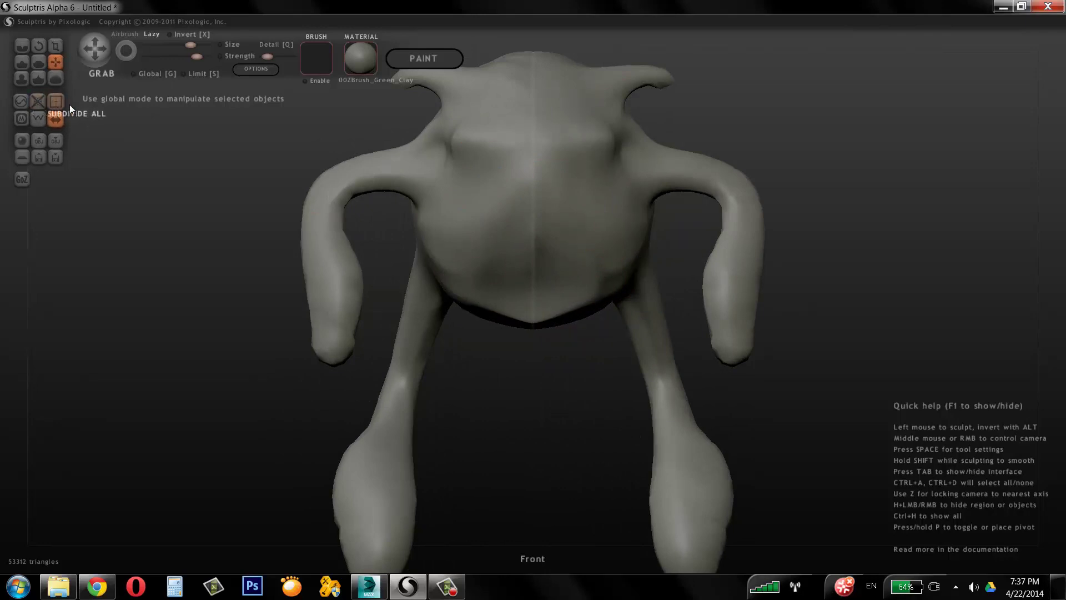
mouse_move(745, 117)
mouse_down()
mouse_move(618, 131)
mouse_move(570, 165)
mouse_up()
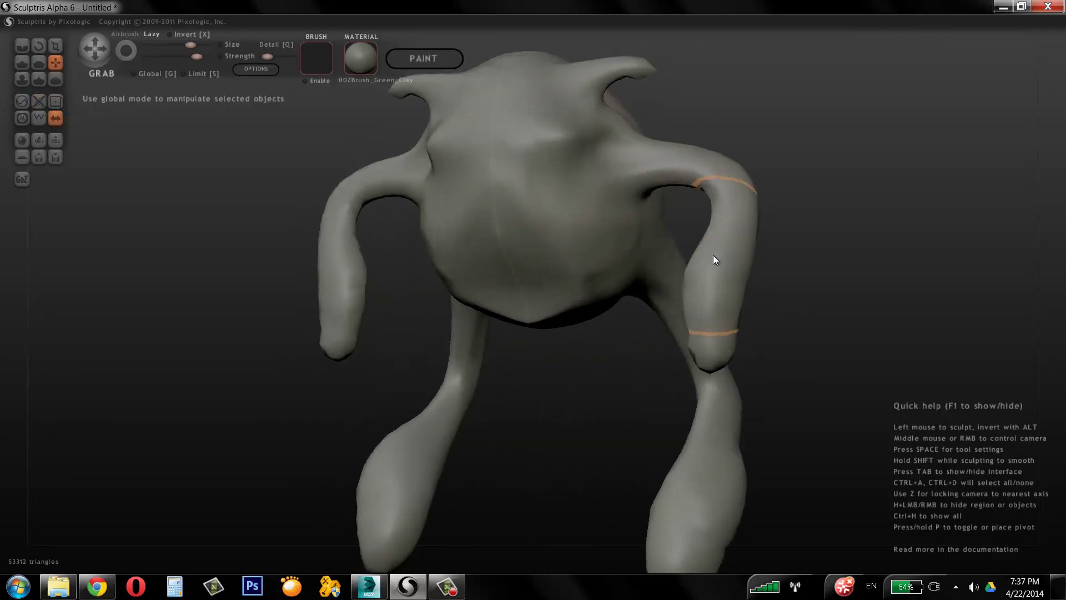
drag(772, 222, 634, 147)
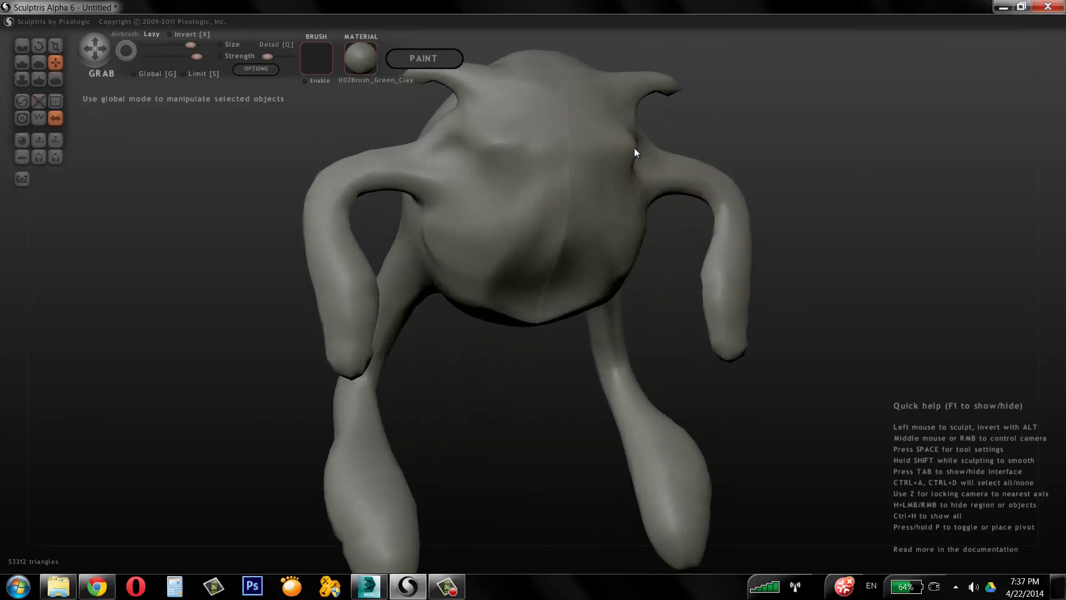
Return to the Draw brush and mask a small mirrored patch on the inner forearms.
click(22, 63)
right_drag(535, 177, 733, 143)
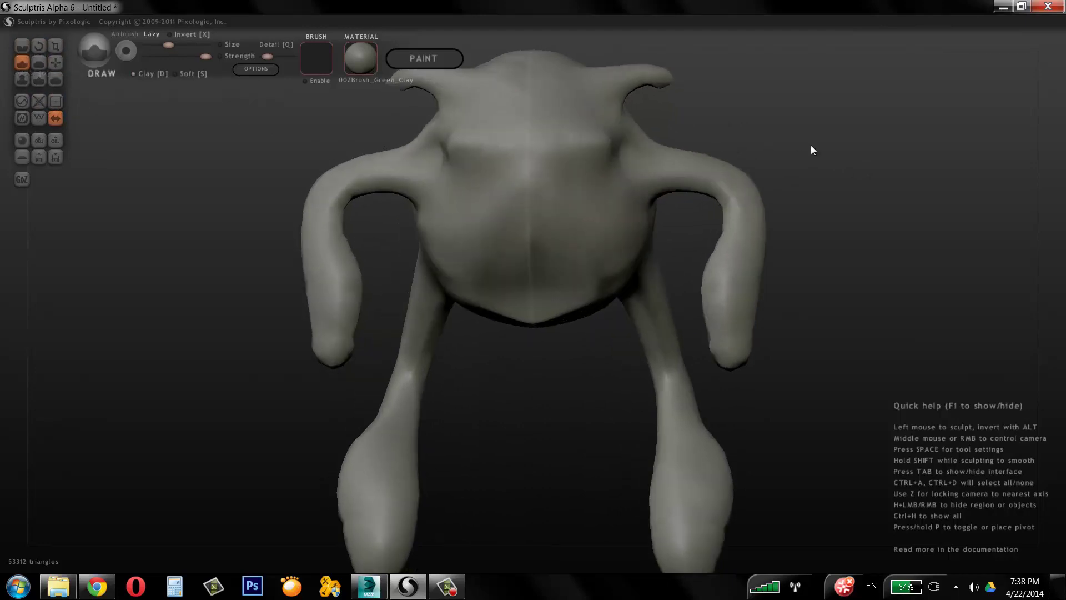
right_drag(811, 150, 815, 206)
scroll(814, 201, up, 3)
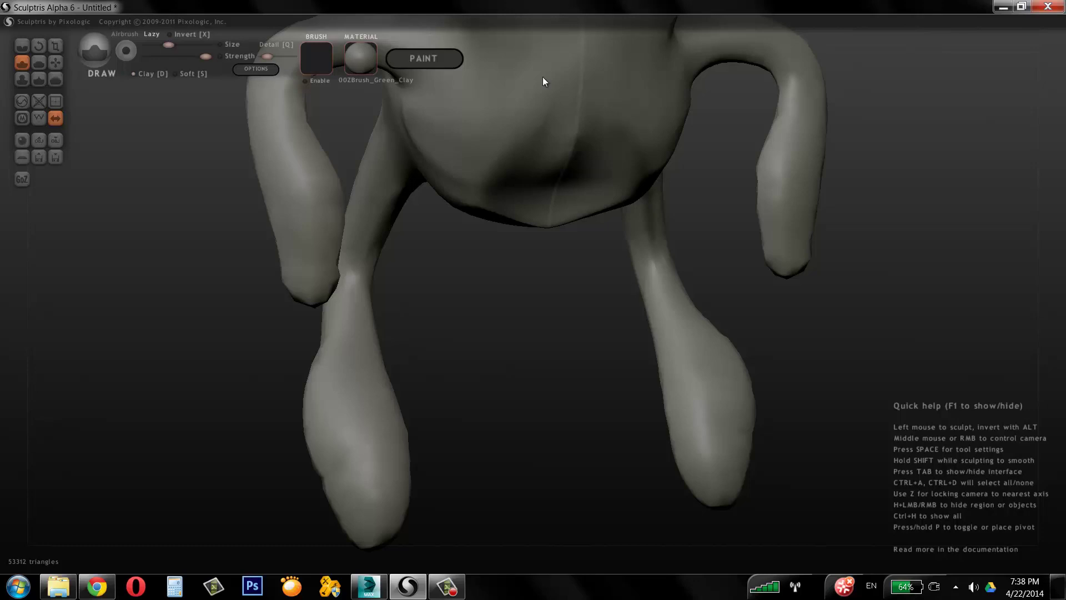
mouse_move(840, 178)
right_down()
mouse_move(804, 235)
mouse_move(703, 218)
right_up()
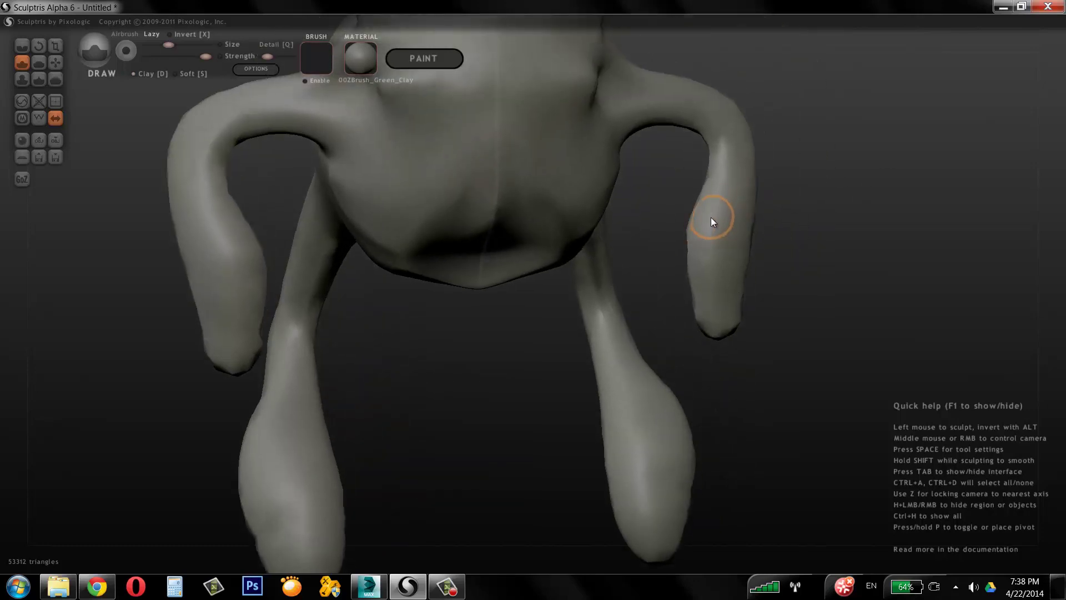
key(m)
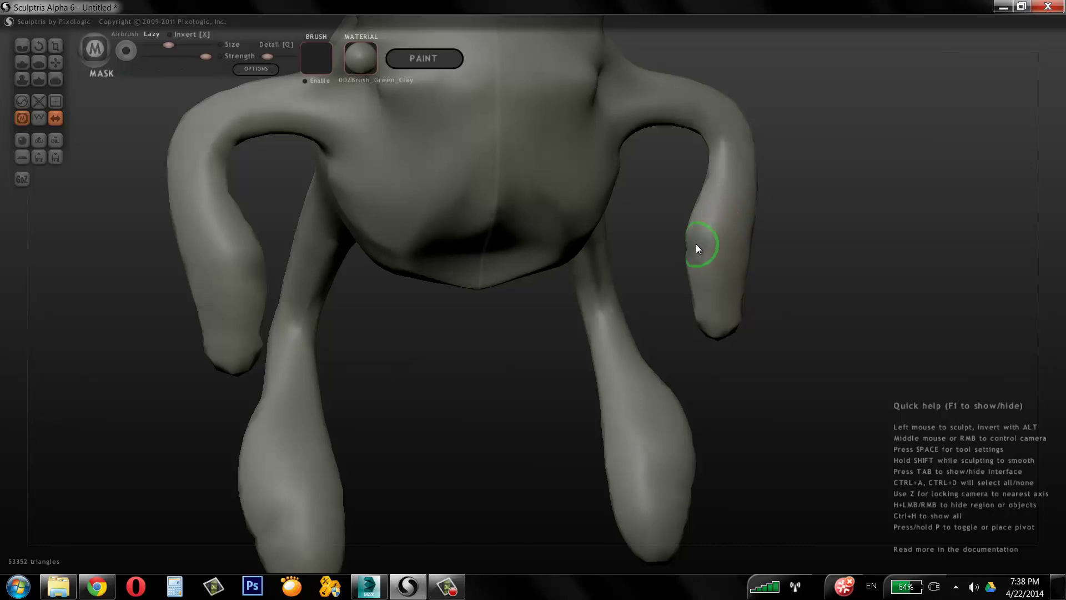
ctrl+drag(696, 241, 694, 242)
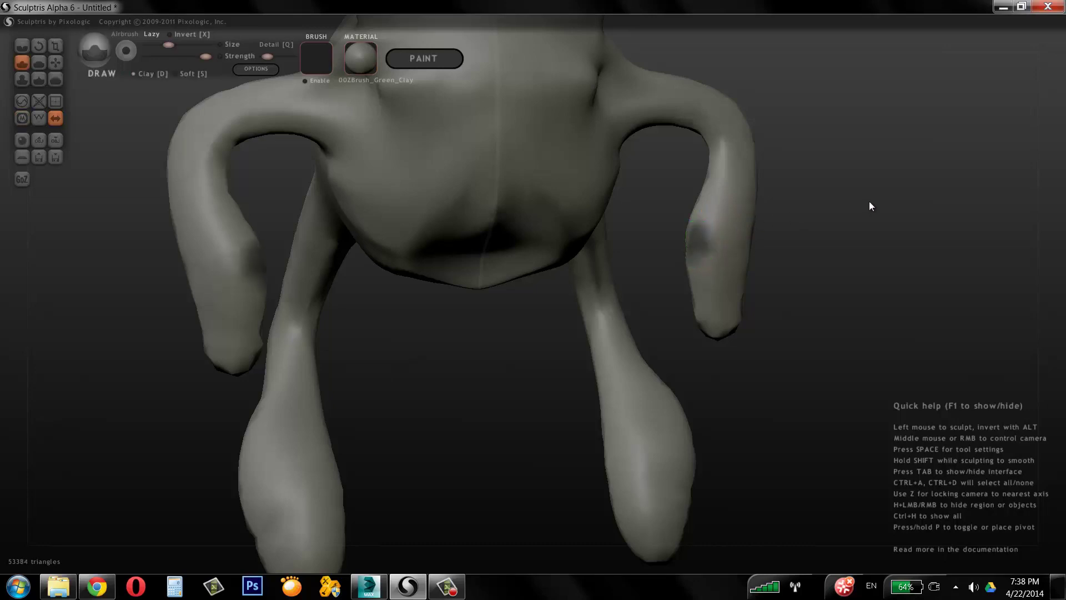
Mask the mirrored thumb patches on the inner forearms and add masked patches at the inner ends of both arms.
right_drag(869, 201, 855, 201)
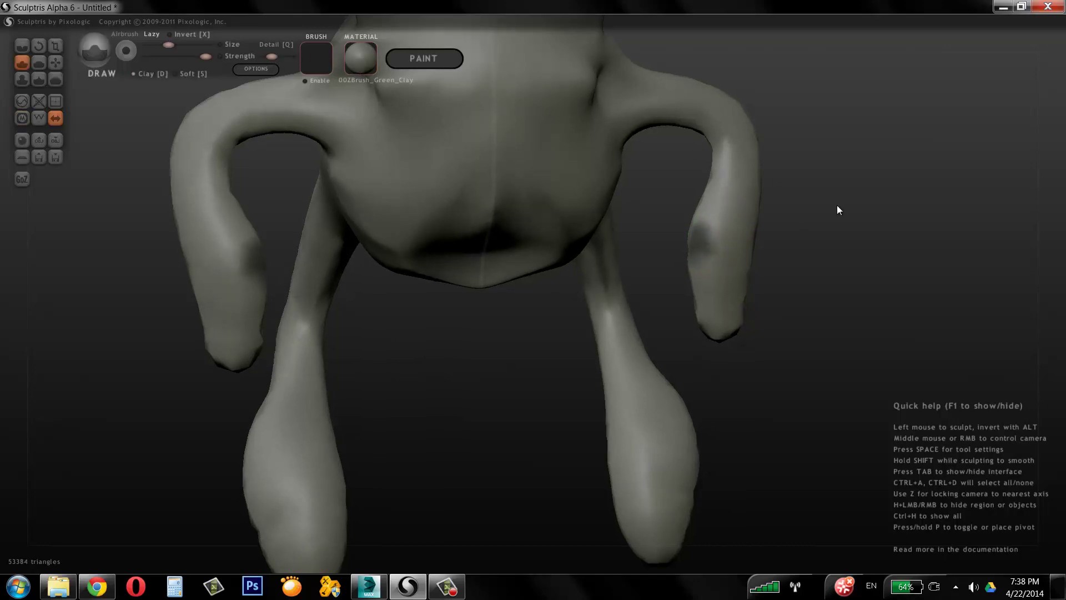
drag(838, 210, 684, 230)
key(m)
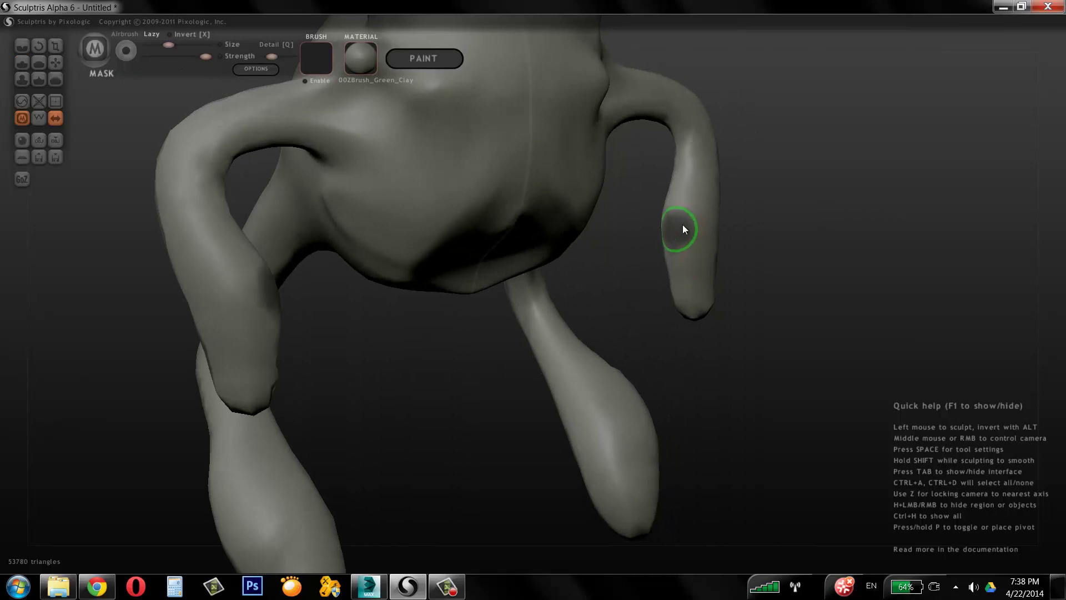
click(682, 224)
key(d)
mouse_move(849, 214)
mouse_down()
mouse_move(802, 214)
mouse_move(782, 183)
mouse_move(698, 325)
mouse_up()
click(705, 320)
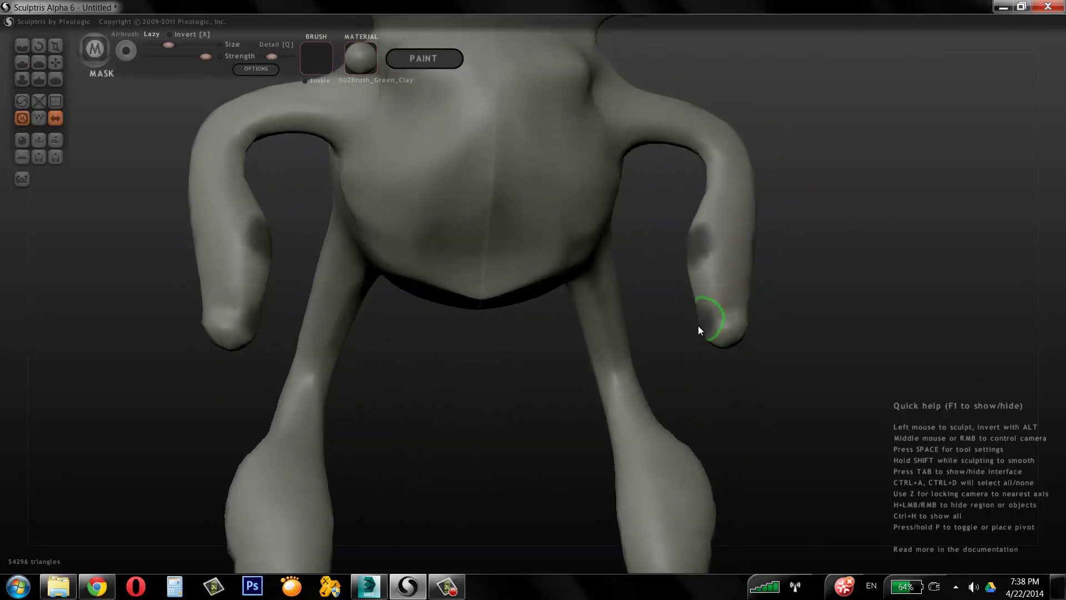
Mask a second mirrored finger patch on the outer tip of both arms.
drag(838, 208, 813, 212)
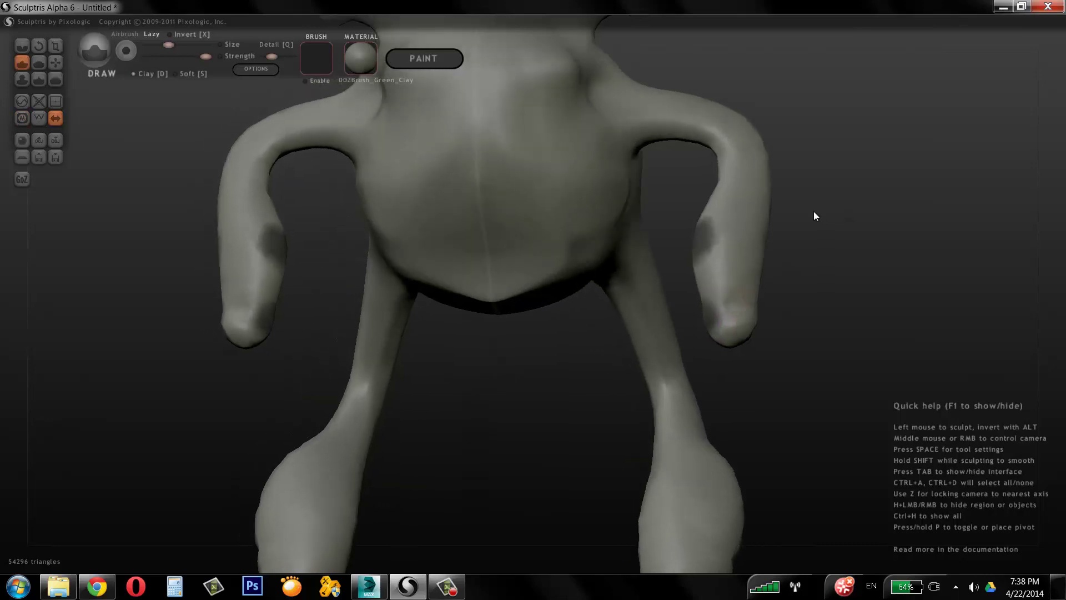
click(752, 329)
mouse_move(823, 327)
mouse_down()
mouse_move(820, 297)
mouse_move(745, 288)
mouse_up()
key(ctrl)
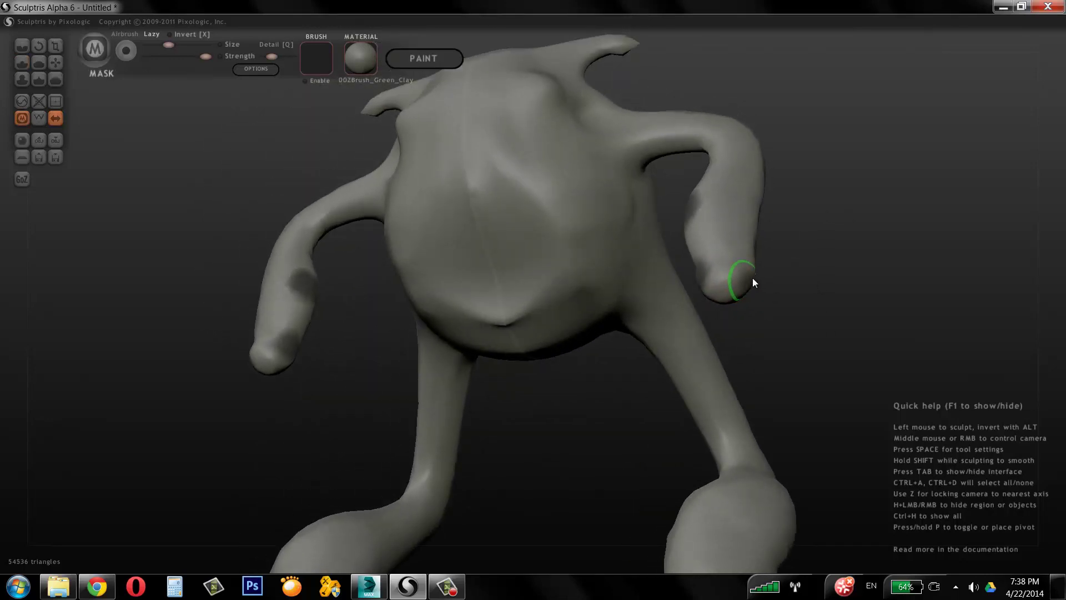
ctrl+click(753, 282)
drag(844, 238, 901, 264)
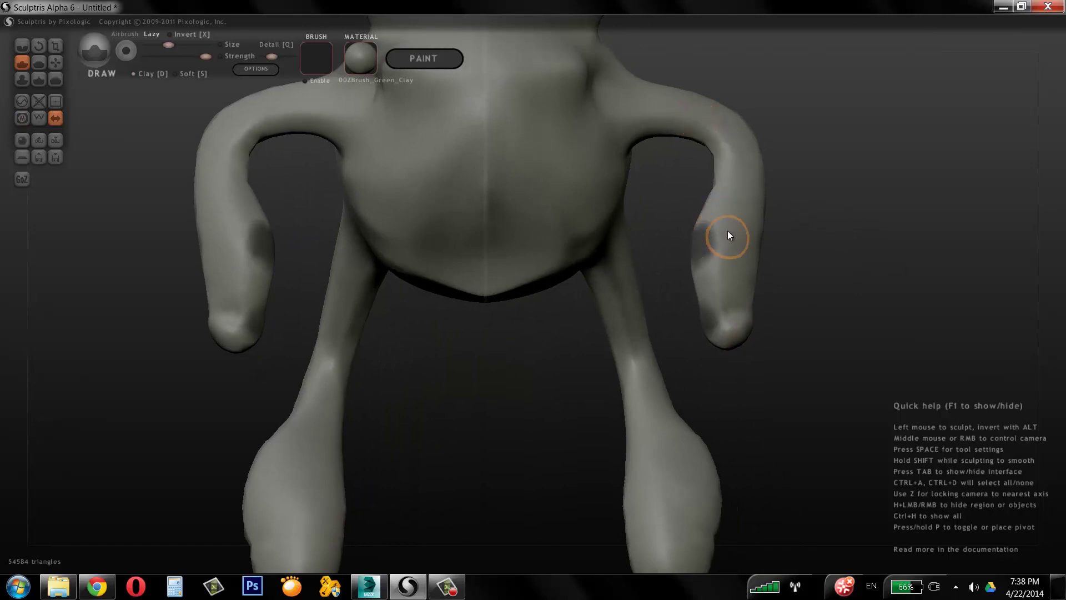
Switch to the Inflate brush and go over the thumb and finger patches on both hands.
click(21, 82)
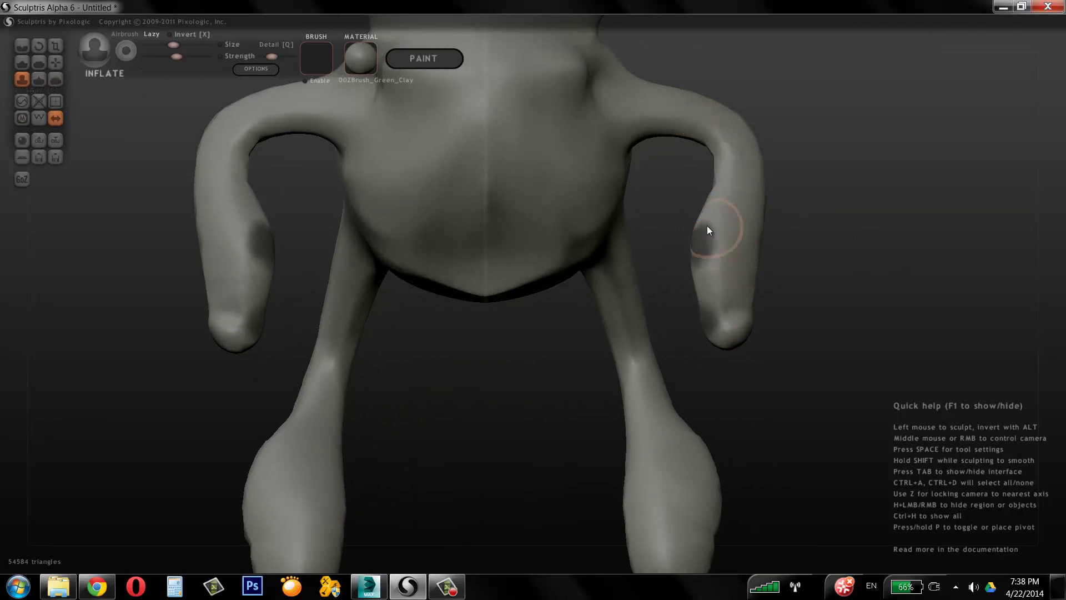
drag(711, 227, 699, 271)
drag(789, 221, 855, 214)
mouse_move(694, 297)
mouse_down()
mouse_move(684, 294)
mouse_move(685, 332)
mouse_up()
drag(761, 269, 667, 264)
drag(861, 246, 716, 245)
mouse_move(616, 308)
mouse_down()
mouse_move(633, 325)
mouse_move(618, 332)
mouse_up()
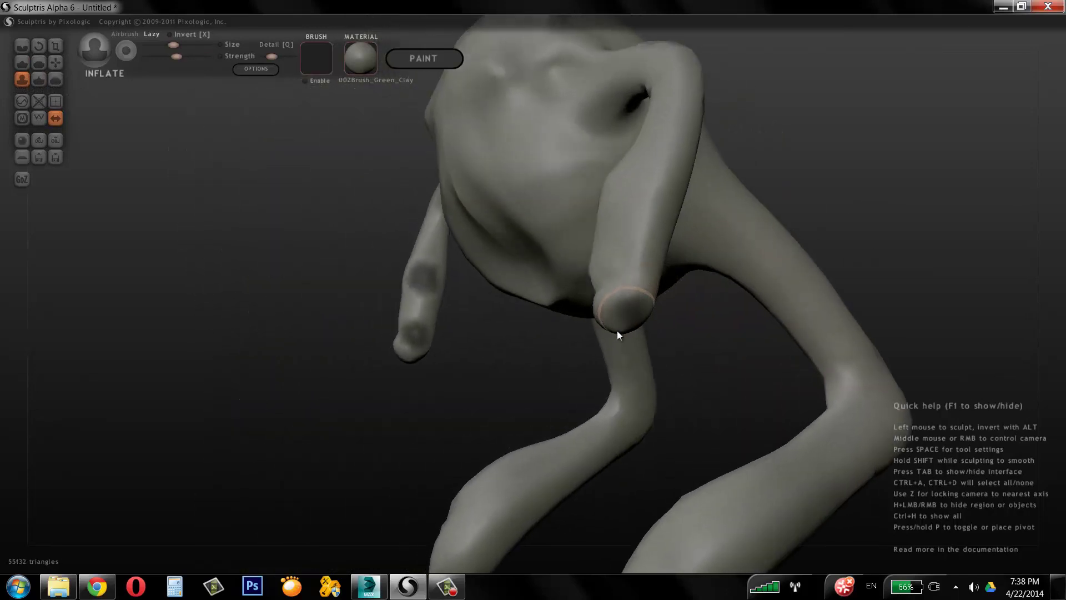
drag(837, 168, 934, 204)
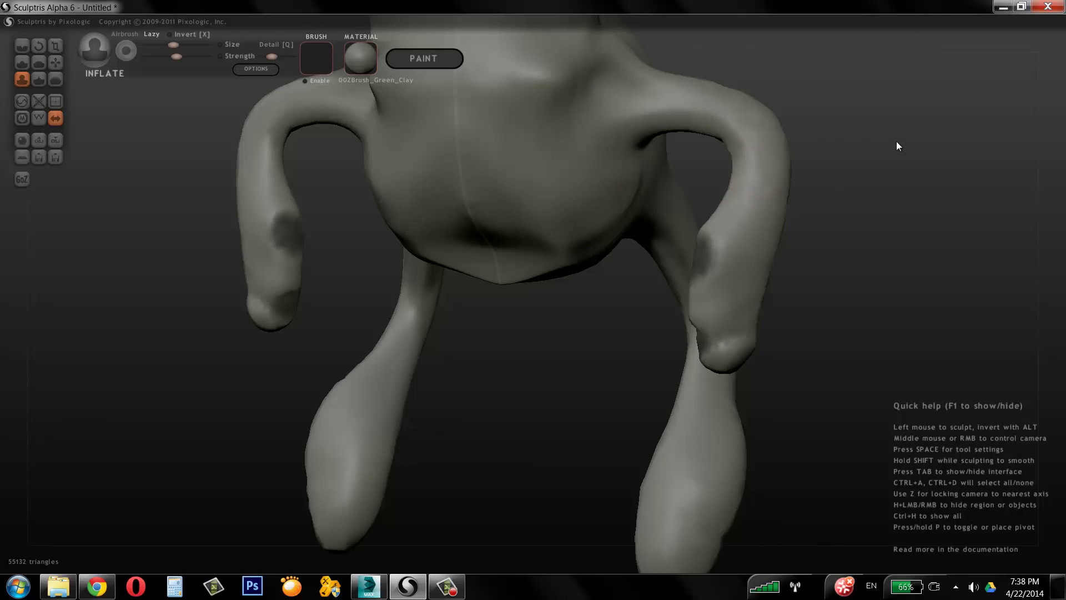
Invert the mask so only the thumb and finger patches stay editable, and check them around both hands.
key(ctrl+i)
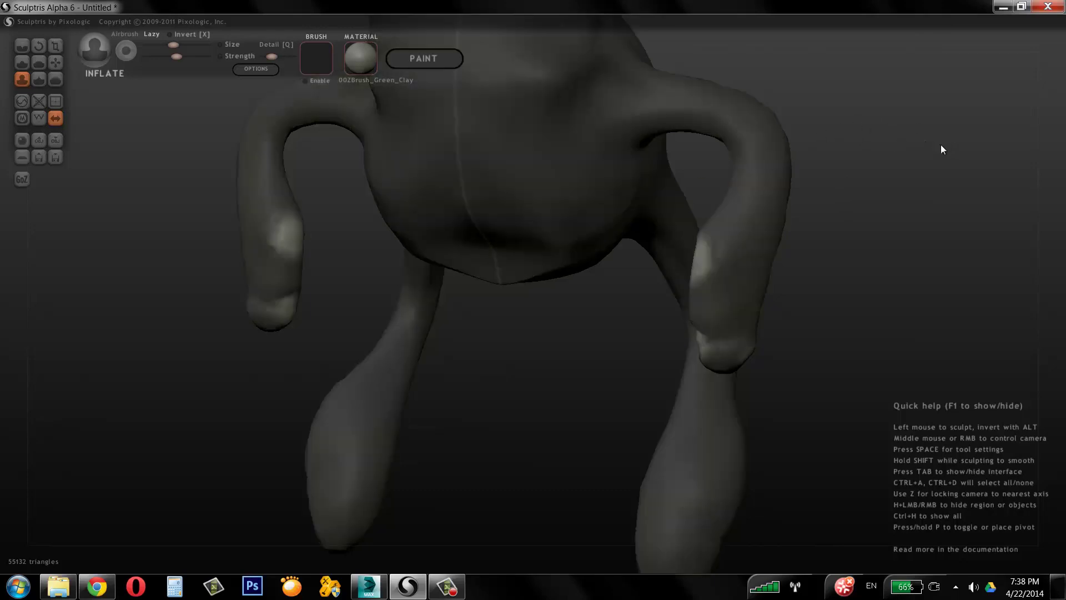
middle_drag(933, 151, 990, 138)
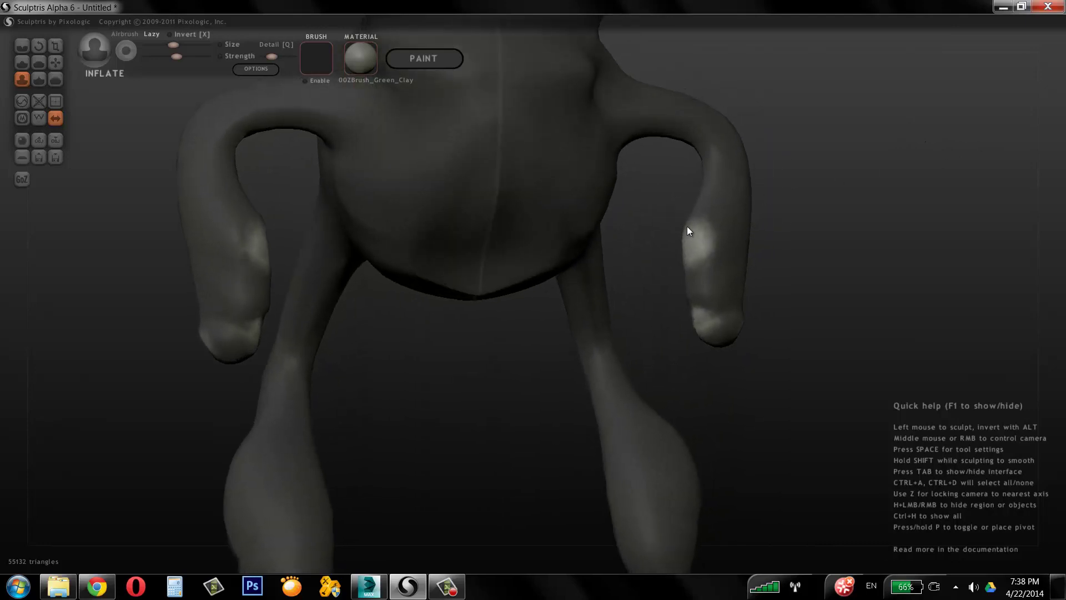
middle_drag(697, 244, 835, 112)
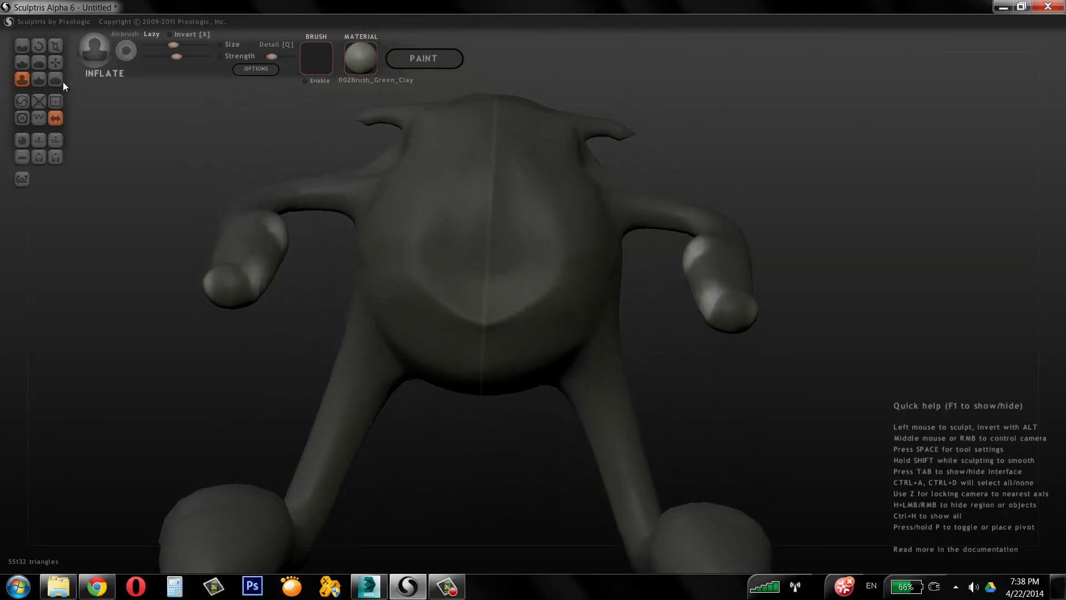
Pull a mirrored thumb out of each inner forearm using the Grab brush at a smaller size.
click(54, 63)
middle_drag(802, 254, 784, 319)
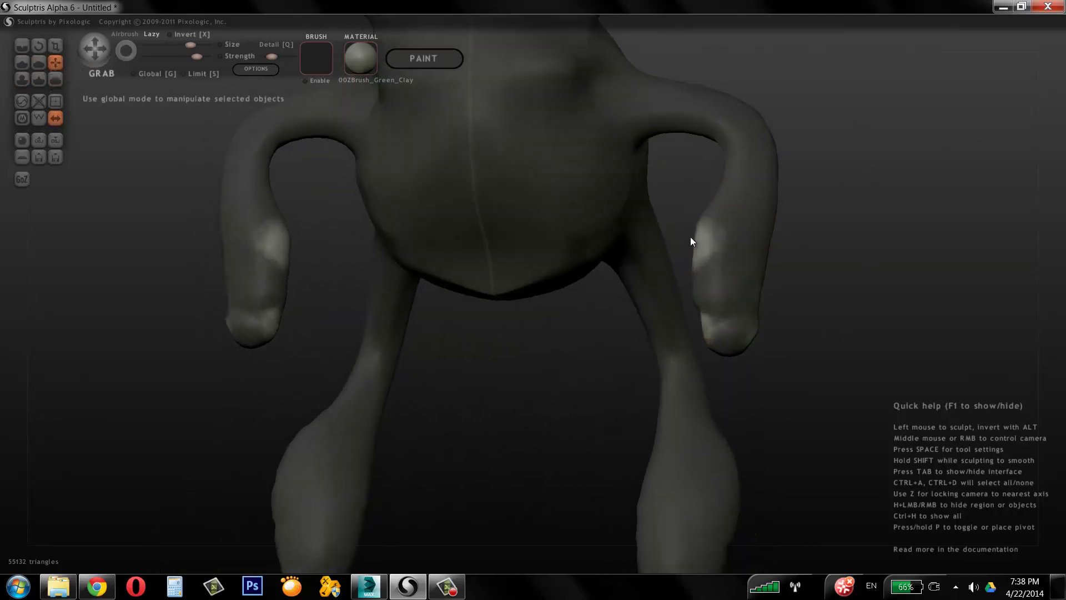
key(space)
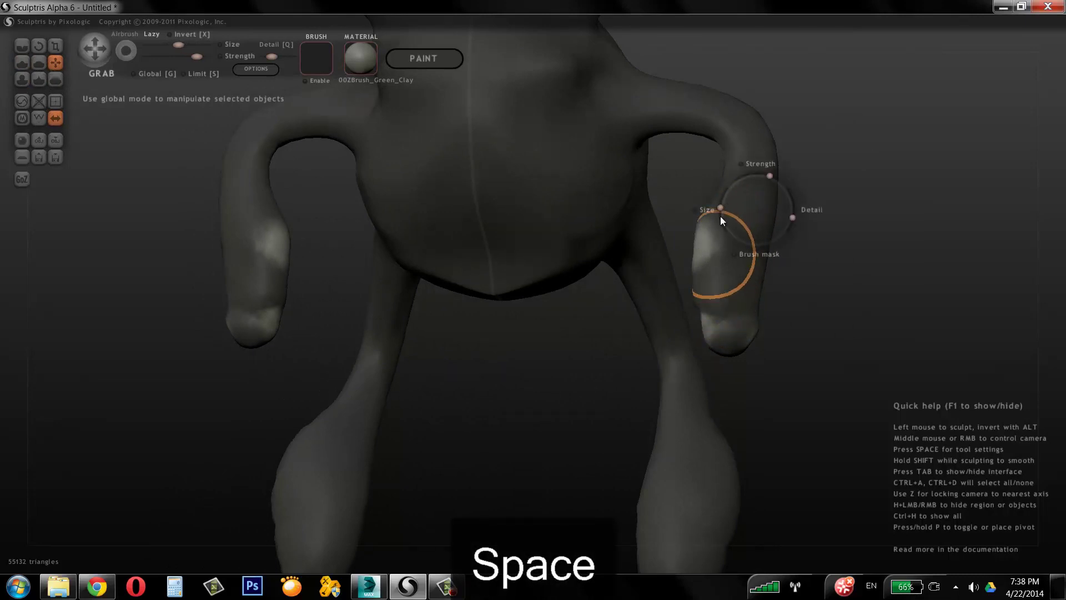
drag(721, 215, 633, 274)
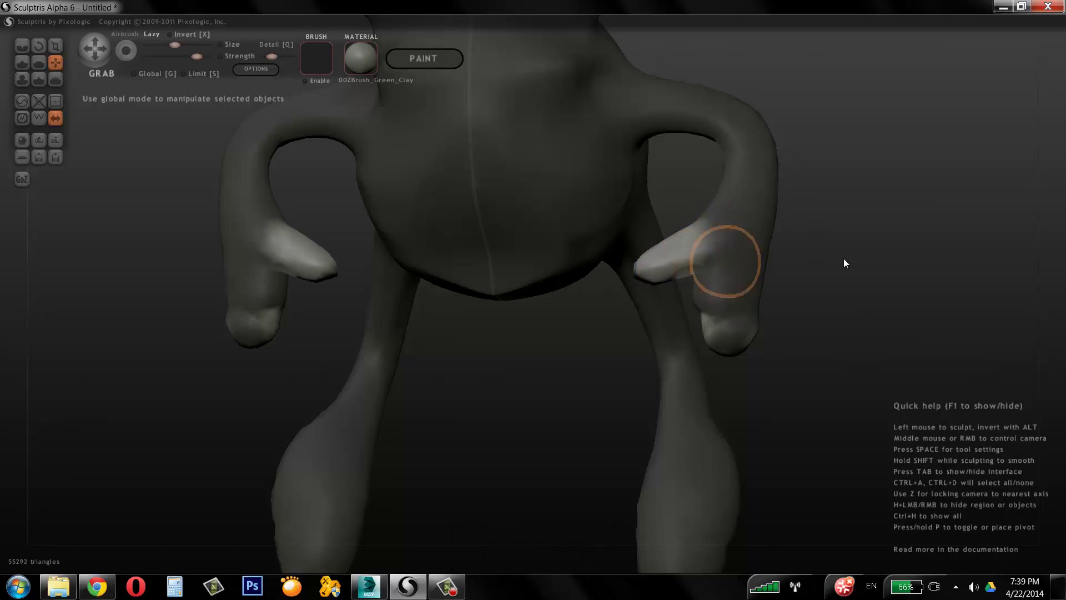
Pull two mirrored fingers downward from the unmasked patches at the ends of both arms.
drag(844, 260, 811, 282)
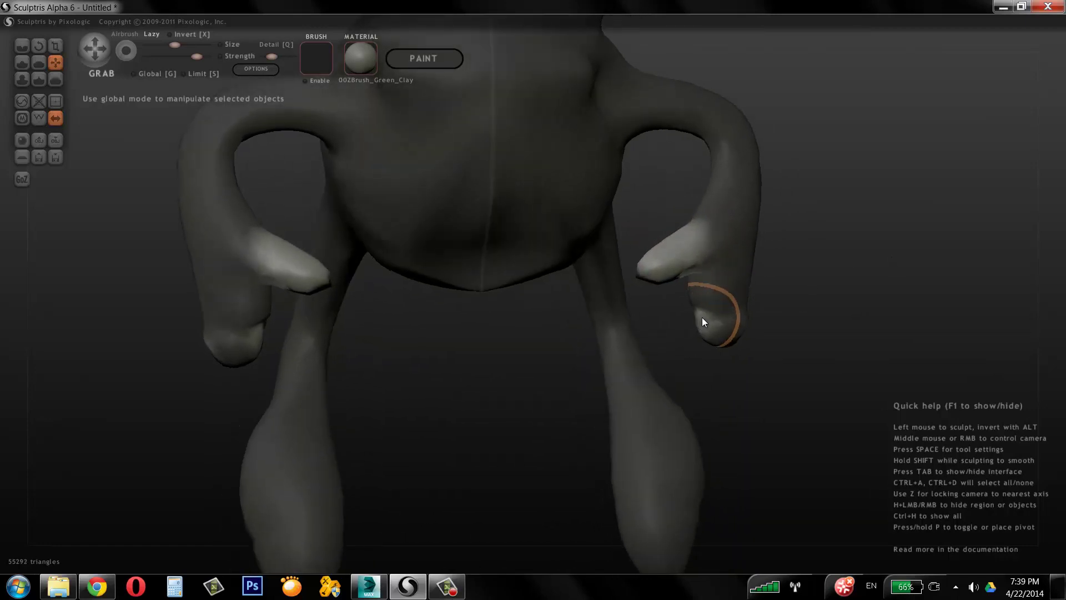
mouse_move(702, 317)
mouse_down()
mouse_move(684, 347)
mouse_move(689, 399)
mouse_up()
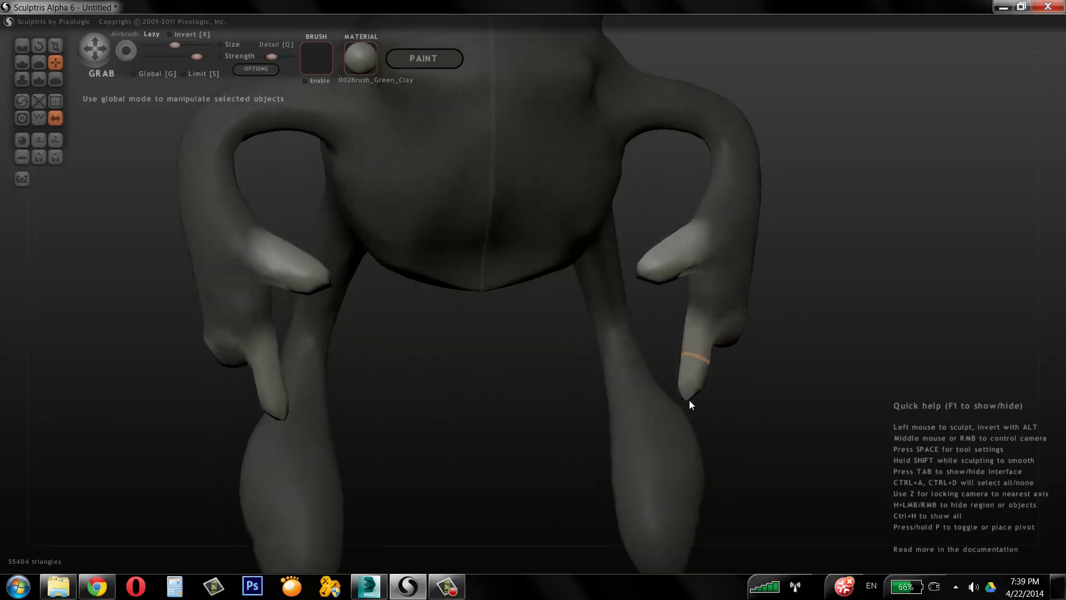
mouse_move(791, 286)
mouse_down()
mouse_move(667, 276)
mouse_move(617, 349)
mouse_move(625, 449)
mouse_up()
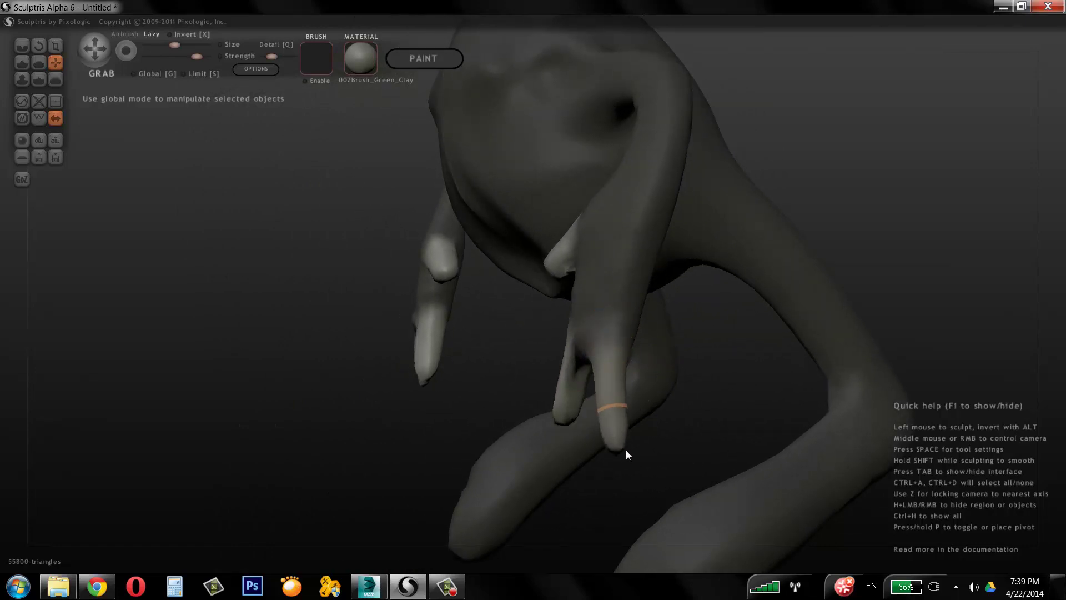
mouse_move(689, 374)
right_down()
mouse_move(905, 246)
mouse_move(925, 258)
right_up()
Lengthen and spread the inner fingers and bend the thumbs slightly downward with the Grab brush.
drag(925, 258, 926, 251)
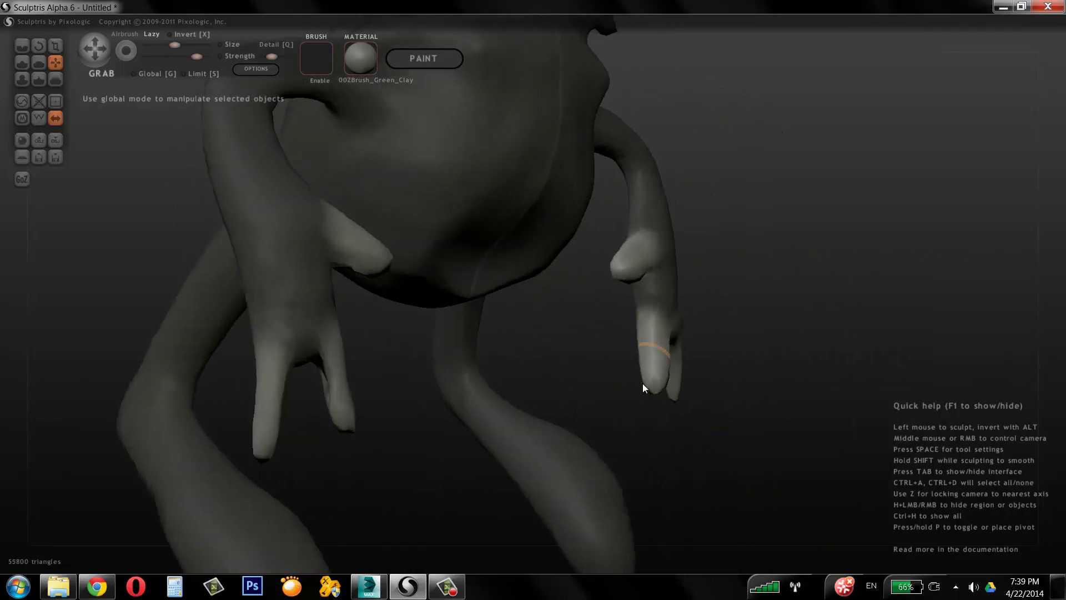
drag(657, 373, 637, 389)
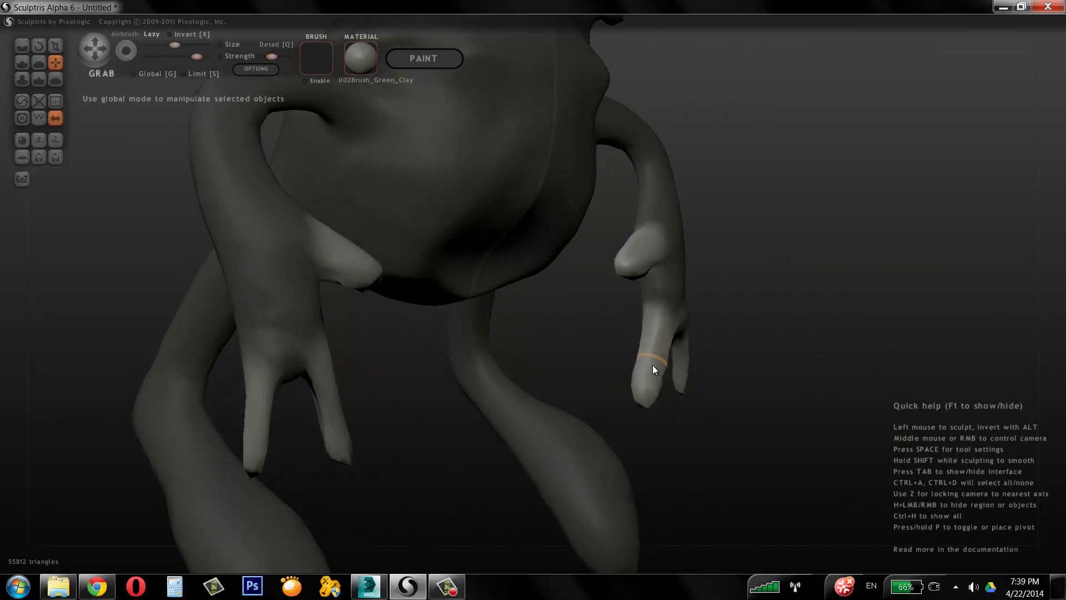
drag(628, 262, 629, 279)
mouse_move(633, 277)
right_down()
mouse_move(701, 228)
mouse_move(711, 256)
right_up()
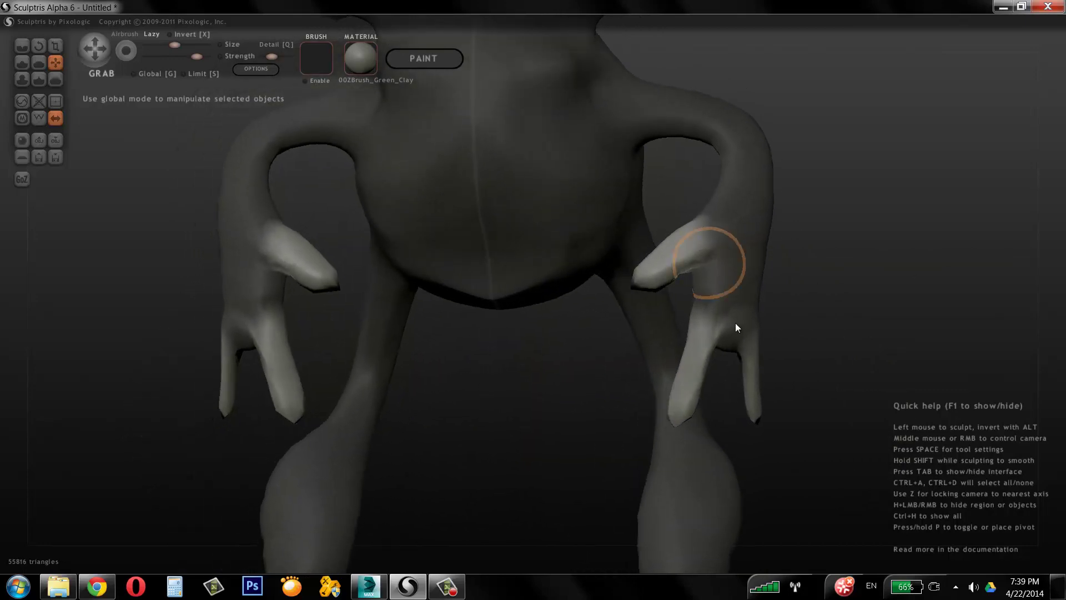
Thicken the fingers with the Inflate brush, then smooth the thumbs and fill them out.
click(22, 80)
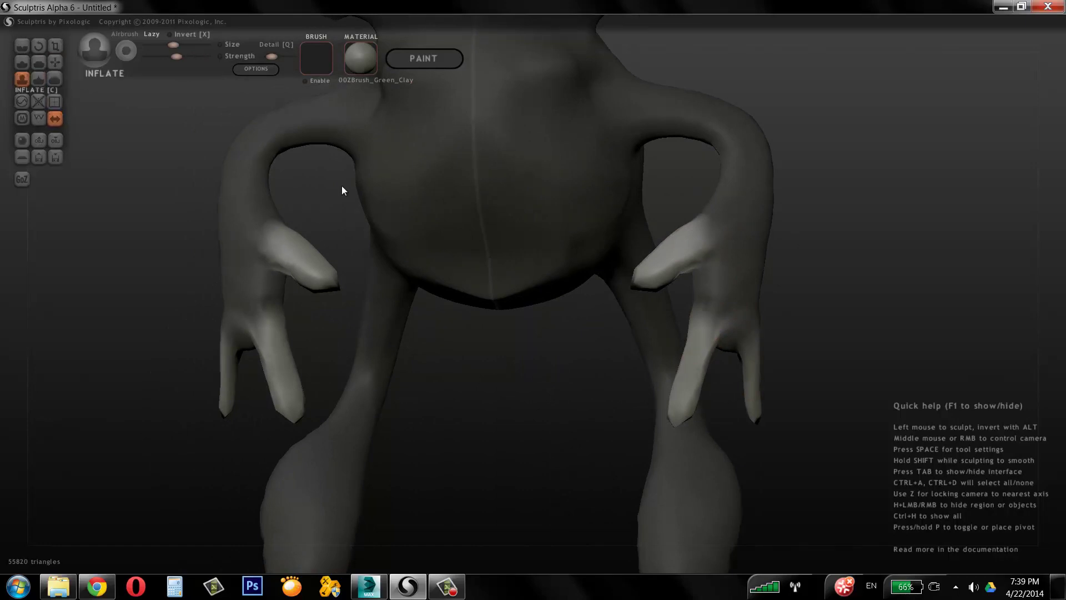
mouse_move(698, 340)
mouse_down()
mouse_move(749, 376)
mouse_move(757, 431)
mouse_move(766, 412)
mouse_up()
mouse_move(766, 411)
right_down()
mouse_move(828, 255)
mouse_move(623, 260)
mouse_move(888, 262)
mouse_move(699, 226)
right_up()
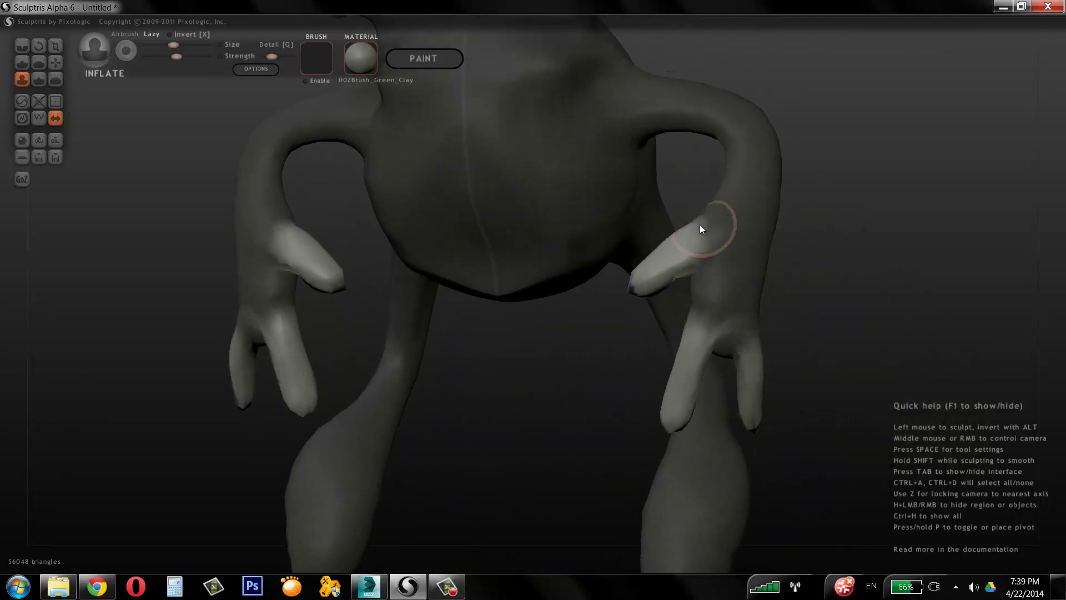
shift+drag(663, 256, 647, 275)
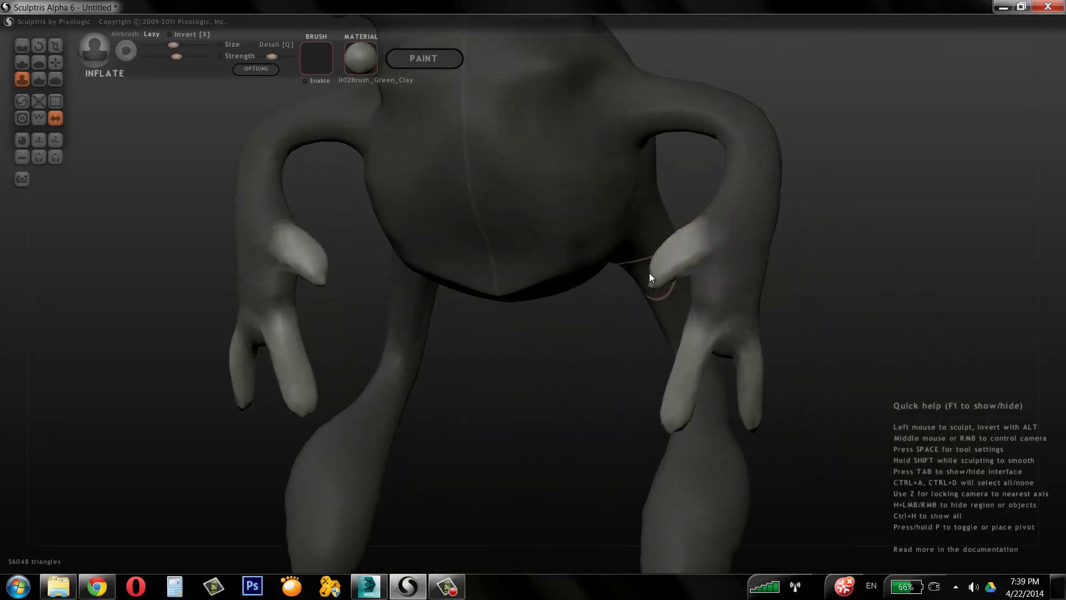
drag(676, 251, 687, 247)
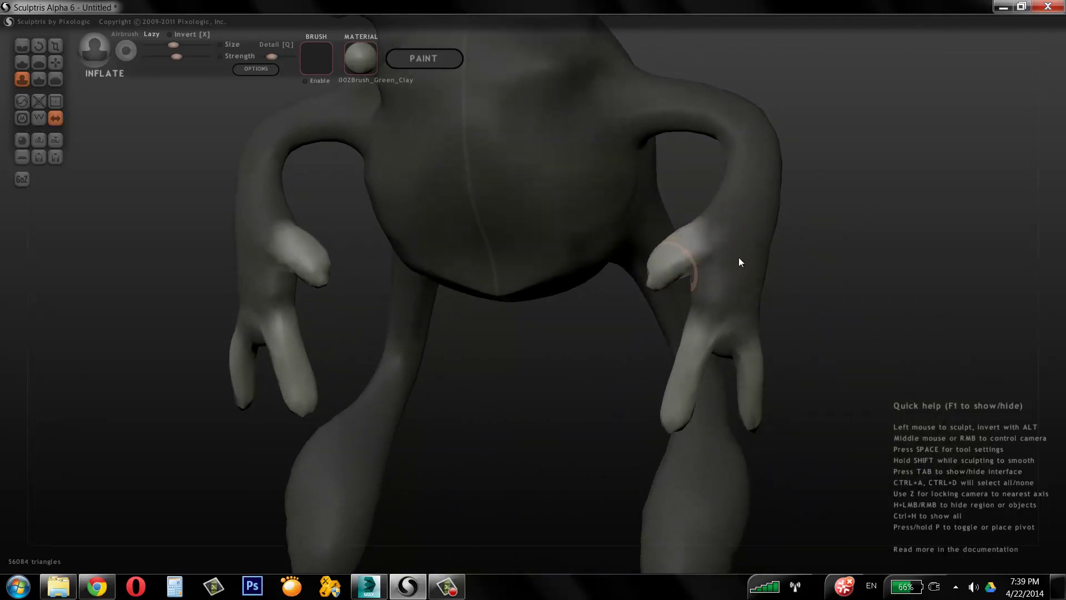
Clear the mask from the whole model and smooth the thumbs.
ctrl+drag(941, 215, 952, 245)
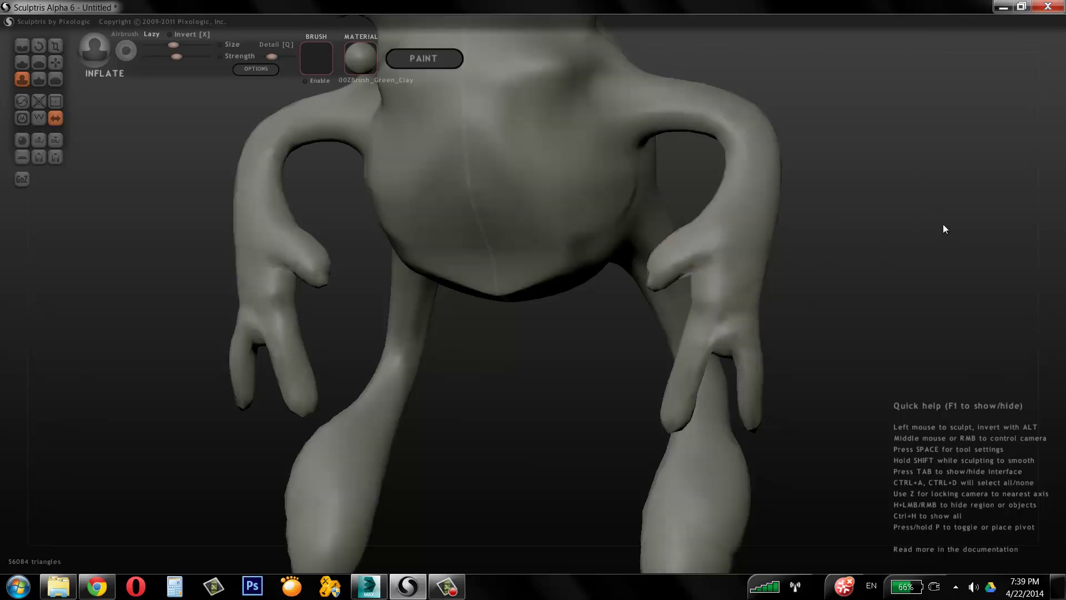
middle_drag(894, 233, 985, 210)
mouse_move(677, 256)
shift+mouse_down()
mouse_move(662, 271)
mouse_move(659, 257)
shift+mouse_up()
middle_drag(794, 265, 744, 281)
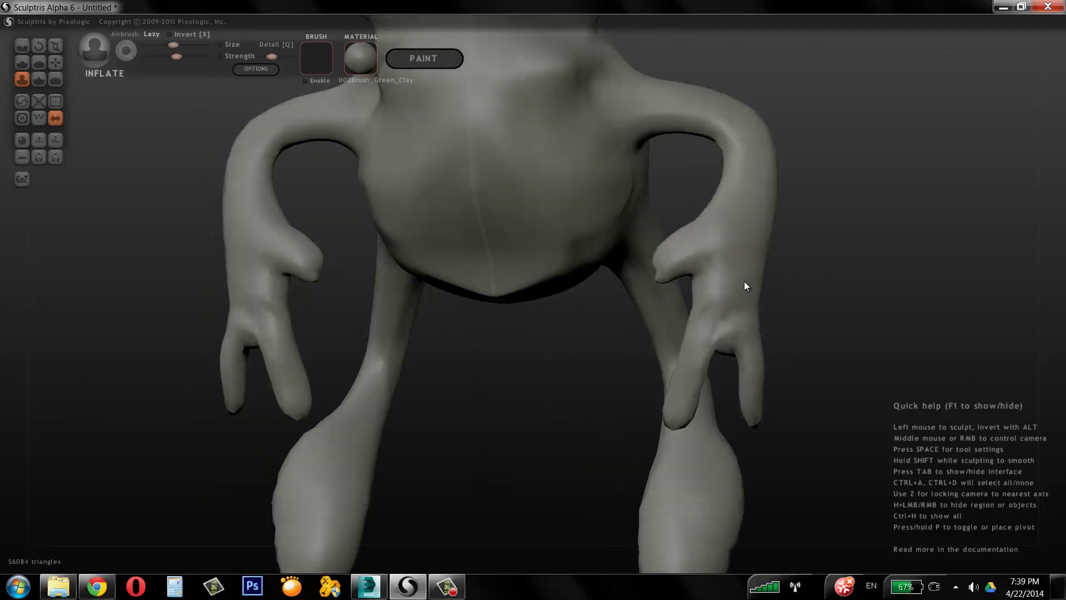
Even out the surface of the wrists and hands from behind, and check the hands from the front.
middle_drag(853, 258, 629, 265)
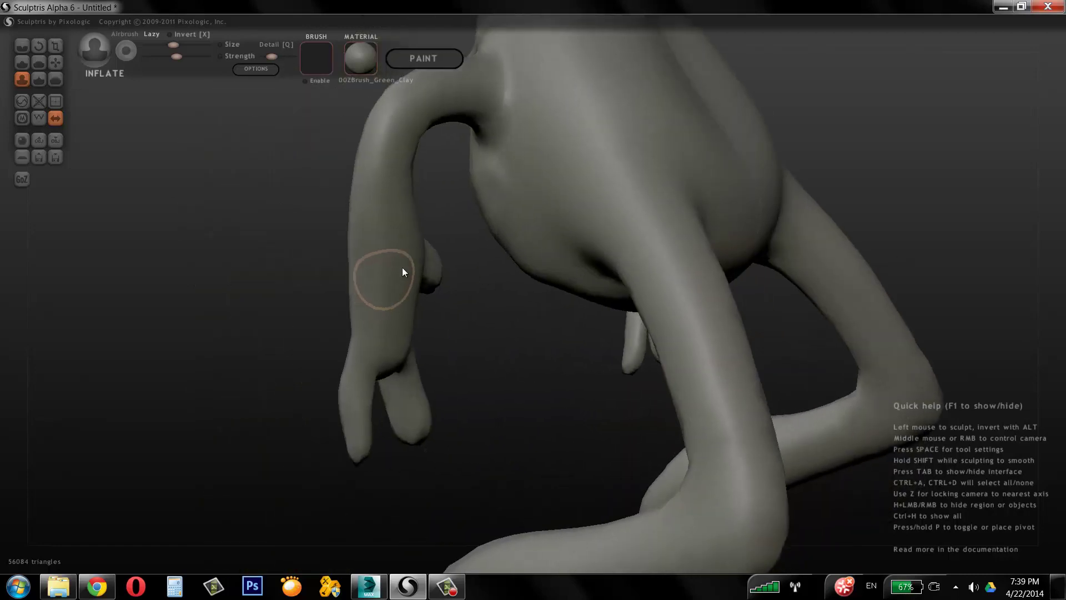
right_drag(400, 333, 435, 309)
drag(305, 270, 311, 368)
right_drag(148, 254, 528, 228)
mouse_move(828, 214)
right_down()
mouse_move(890, 237)
mouse_move(667, 299)
right_up()
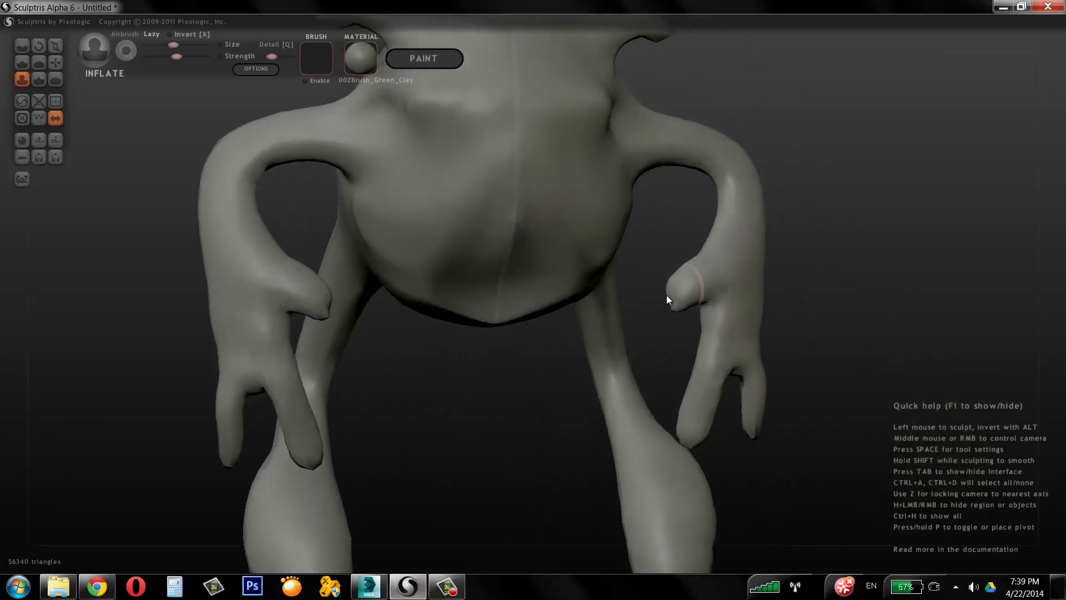
Lengthen the thumbs and outer fingers downward using the Grab brush at a reduced size.
click(56, 62)
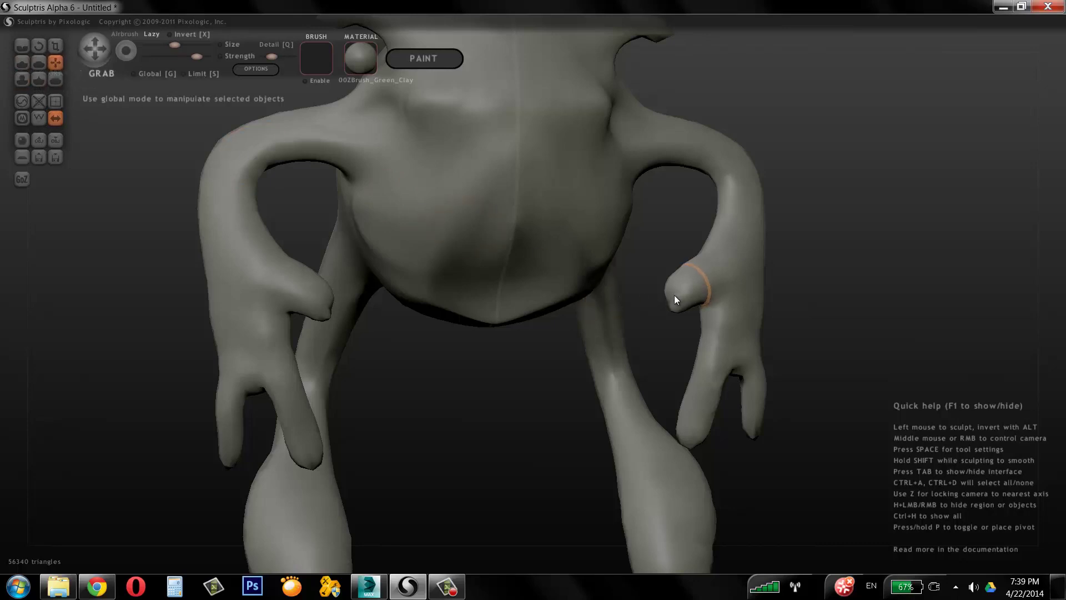
key(space)
drag(688, 249, 689, 257)
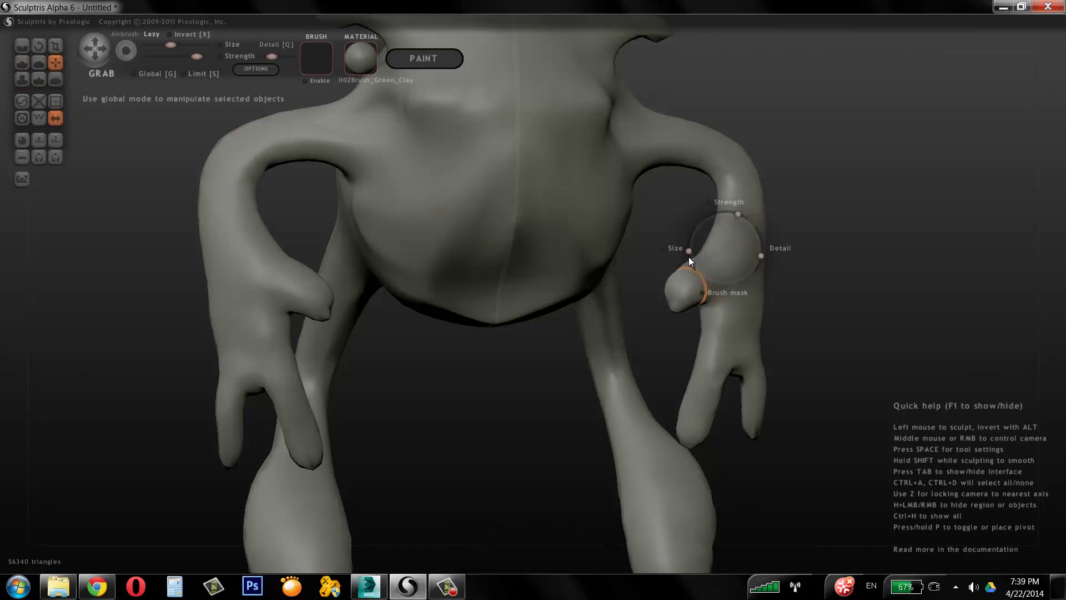
mouse_move(669, 305)
mouse_down()
mouse_move(656, 321)
mouse_move(685, 313)
mouse_up()
mouse_move(777, 294)
right_down()
mouse_move(889, 283)
mouse_move(681, 284)
right_up()
drag(744, 415, 734, 443)
drag(789, 376, 644, 284)
Build up raised forms along the backs of the hands and the arms with the Draw brush.
click(31, 60)
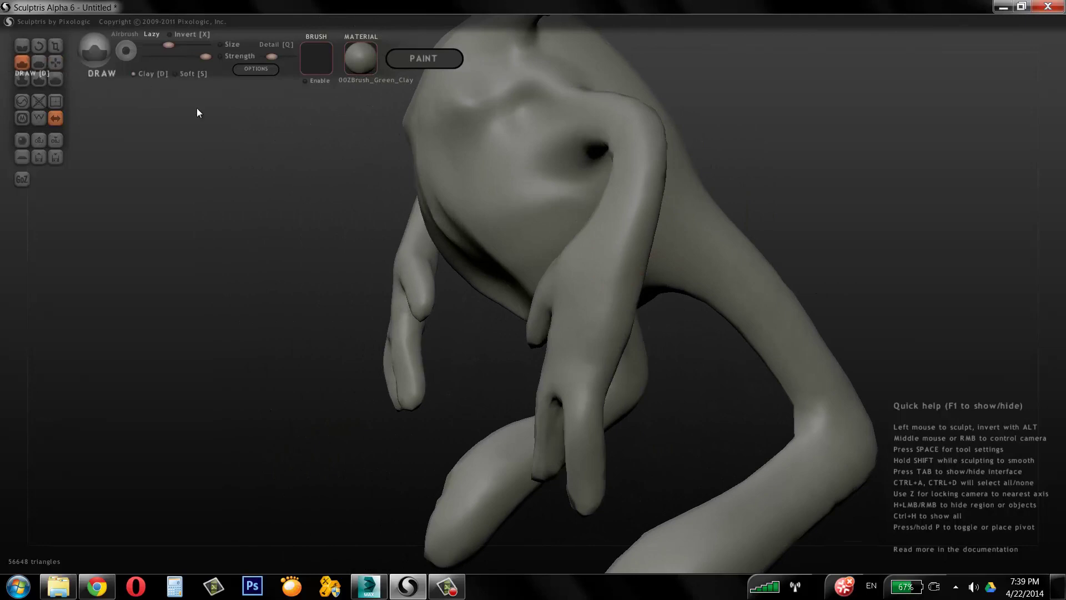
drag(557, 353, 573, 296)
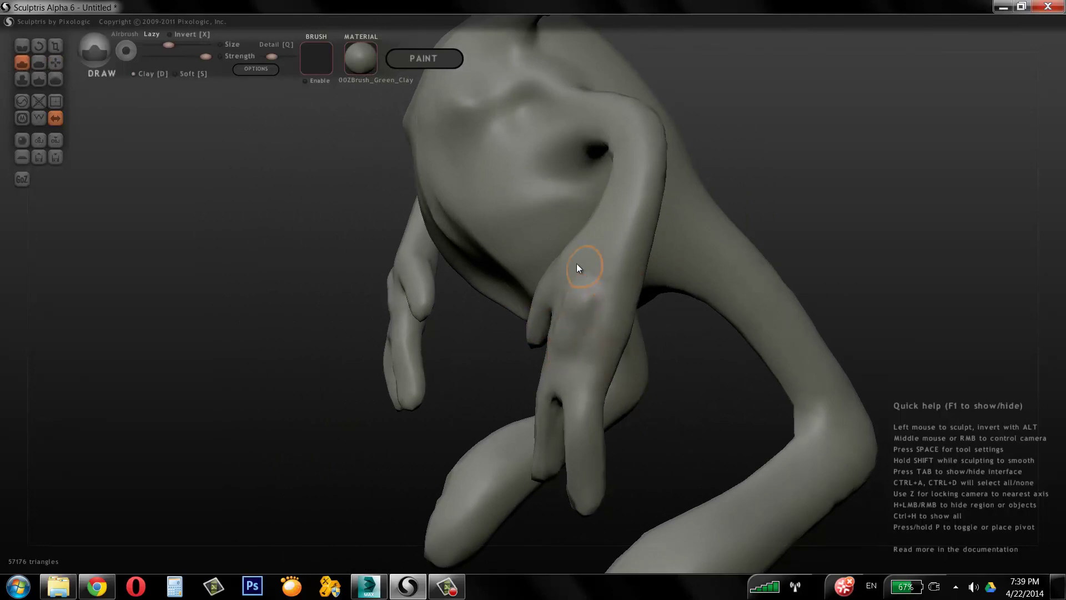
drag(650, 283, 712, 220)
mouse_move(661, 158)
mouse_down()
mouse_move(709, 171)
mouse_move(687, 147)
mouse_up()
drag(725, 184, 727, 247)
Sculpt a raised stroke across the upper chest beside the shoulder with the Draw brush.
drag(879, 149, 784, 128)
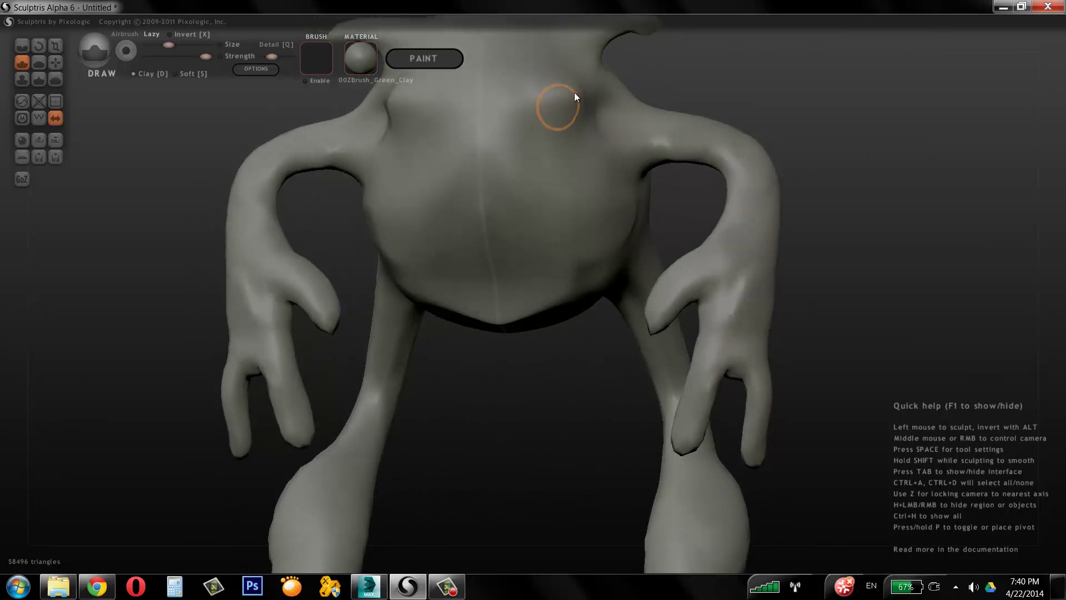
drag(587, 86, 541, 107)
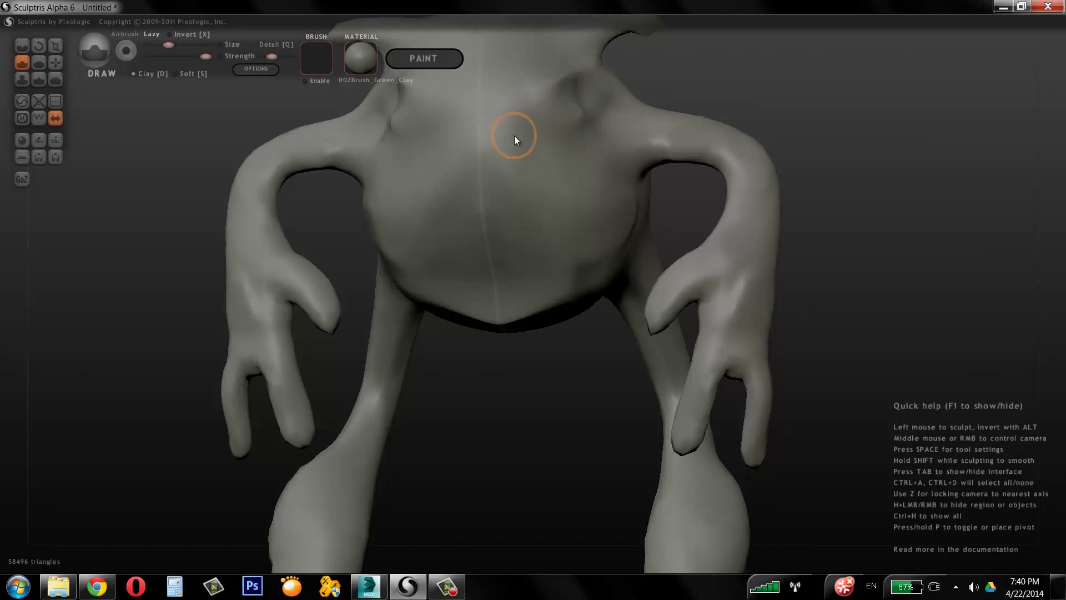
Display the wireframe and examine the mesh density on the torso, arms and legs from the front and side.
click(38, 118)
mouse_move(521, 128)
middle_down()
mouse_move(796, 155)
mouse_move(574, 153)
mouse_move(649, 162)
middle_up()
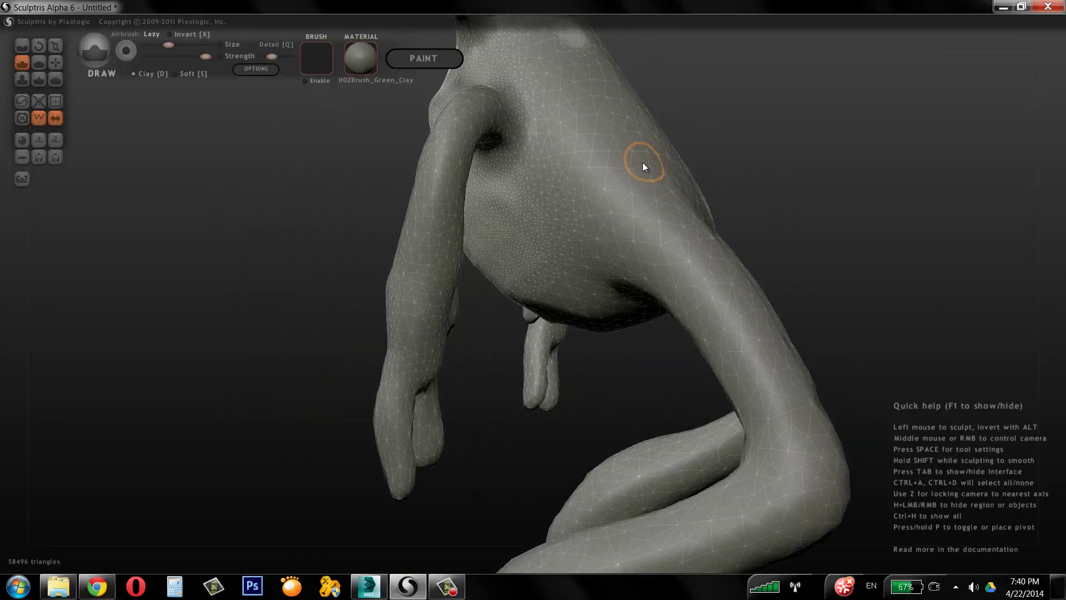
middle_drag(799, 164, 955, 181)
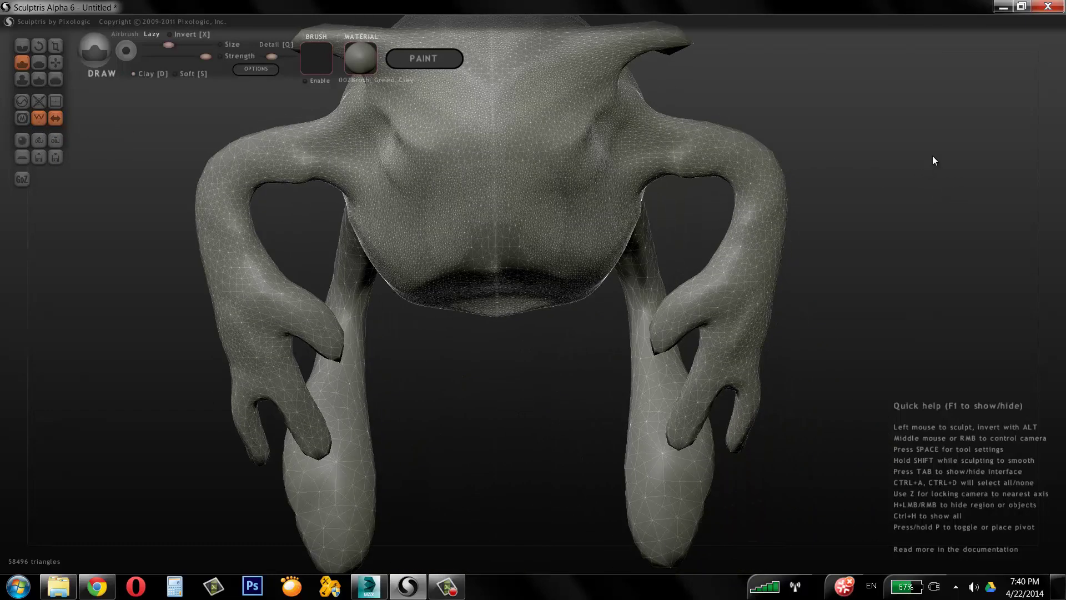
middle_drag(785, 121, 880, 135)
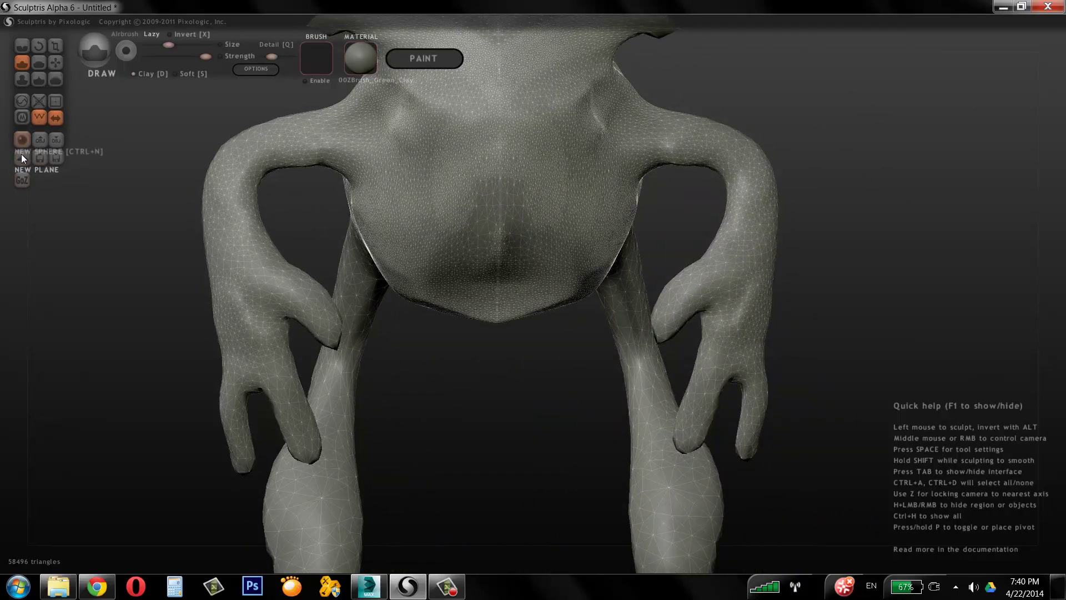
middle_drag(780, 162, 848, 157)
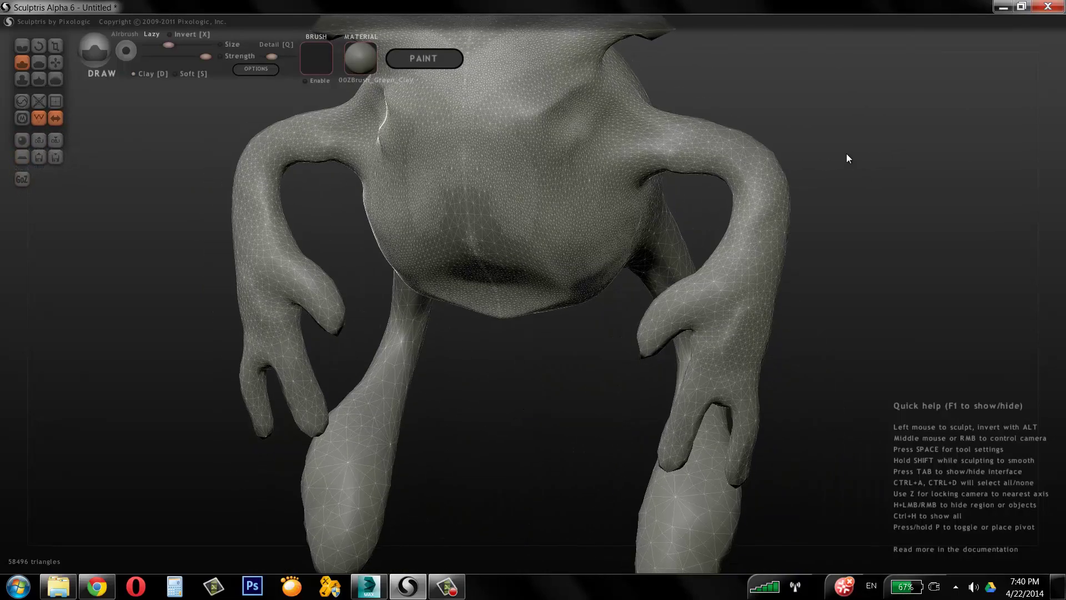
middle_drag(528, 167, 977, 139)
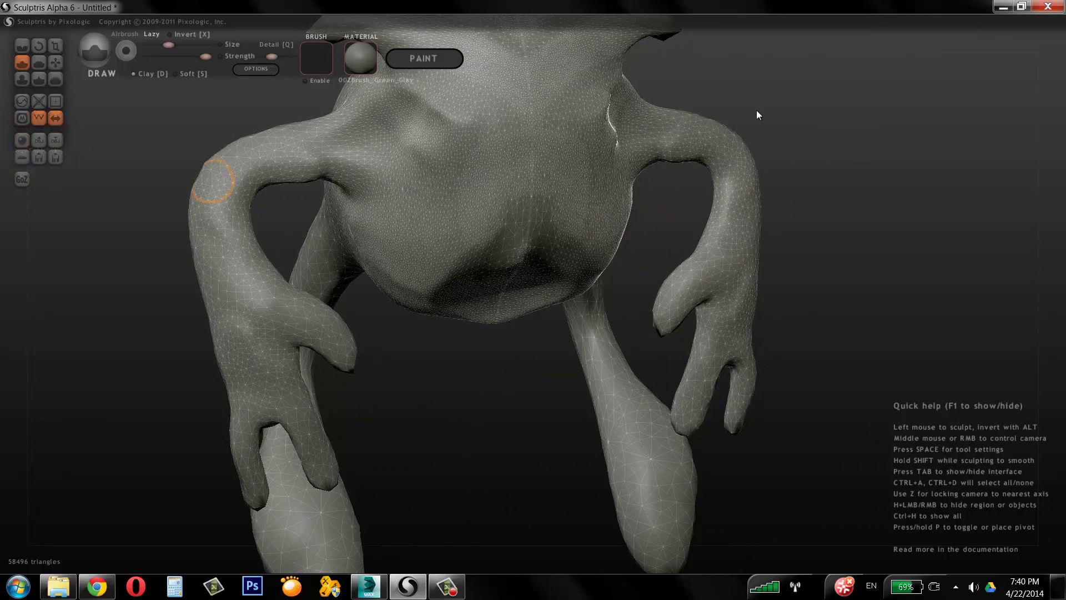
middle_drag(756, 110, 854, 127)
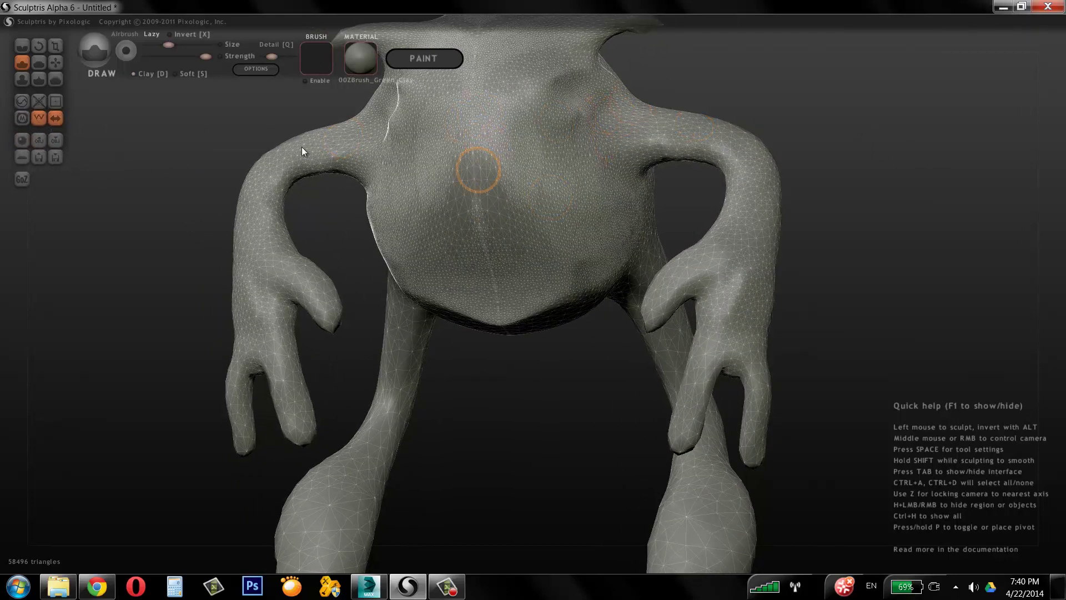
Export the creature to the desktop as a Wavefront OBJ file named teste, keeping symmetry enabled.
click(55, 118)
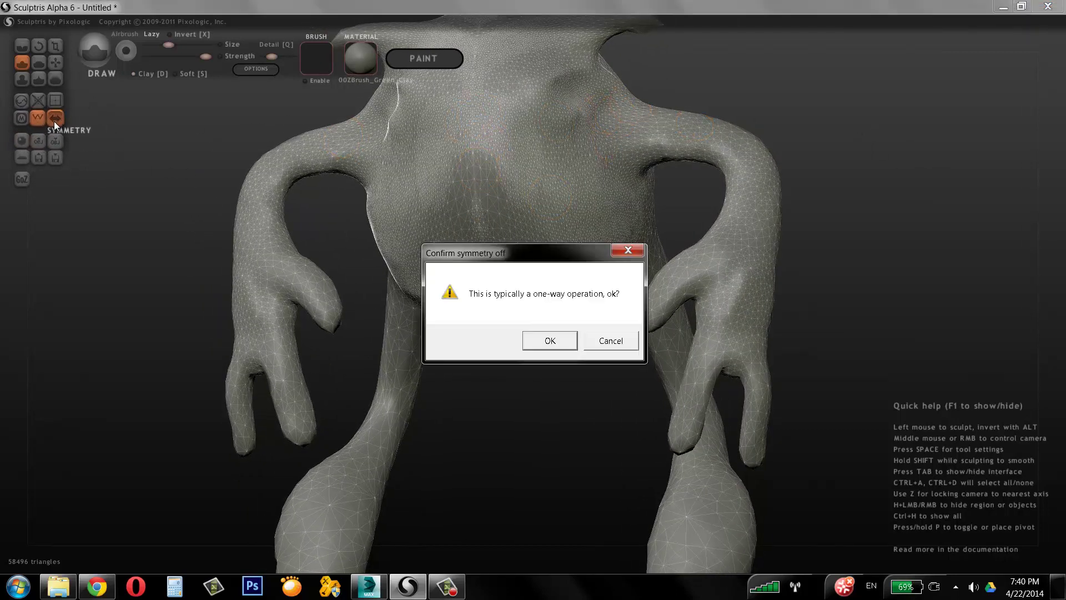
click(614, 345)
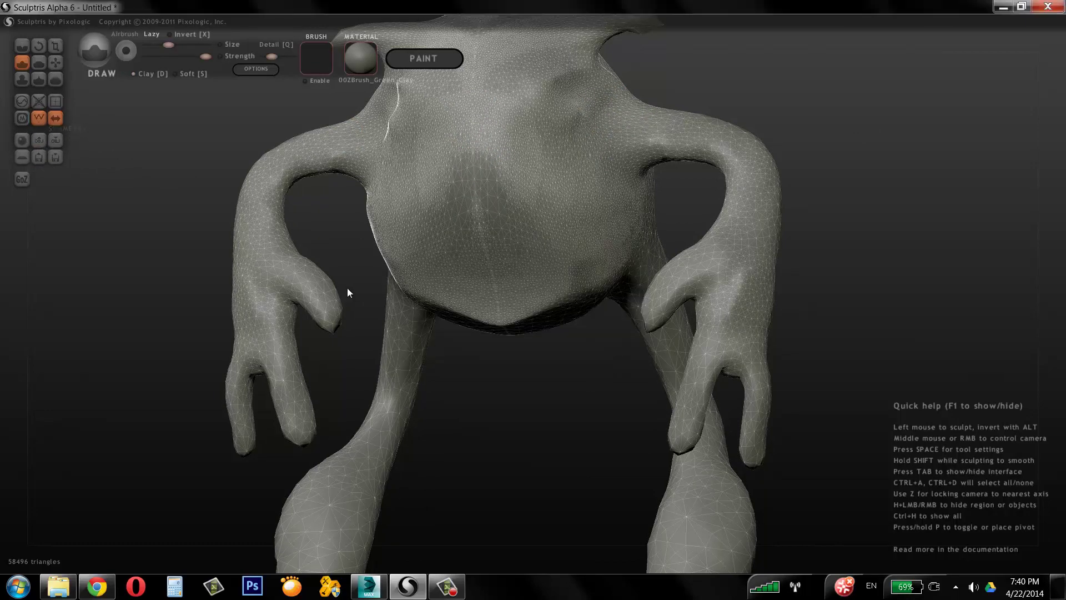
click(55, 138)
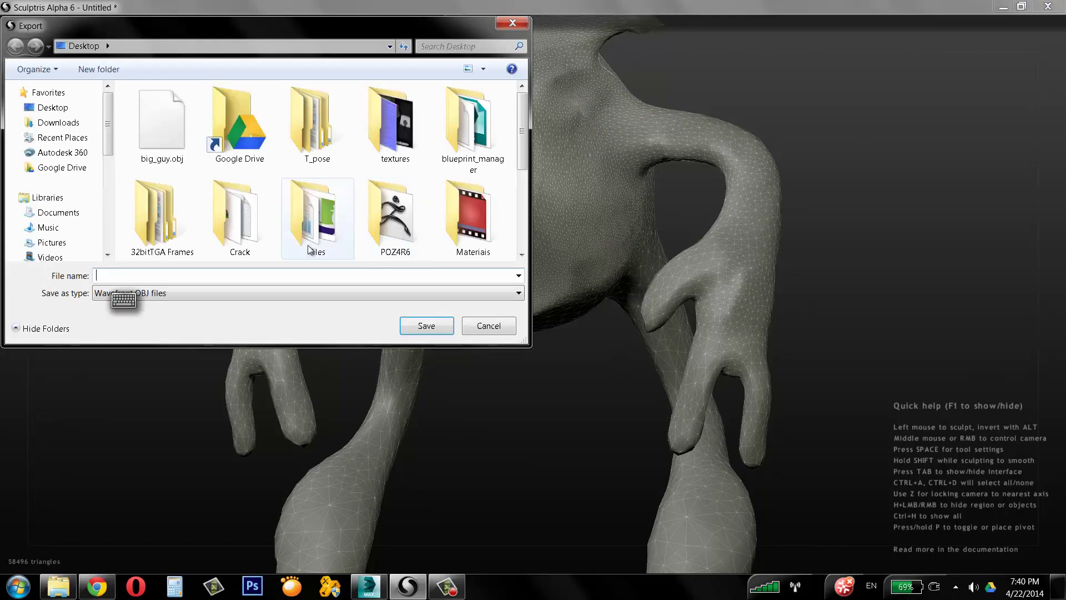
click(173, 298)
click(160, 308)
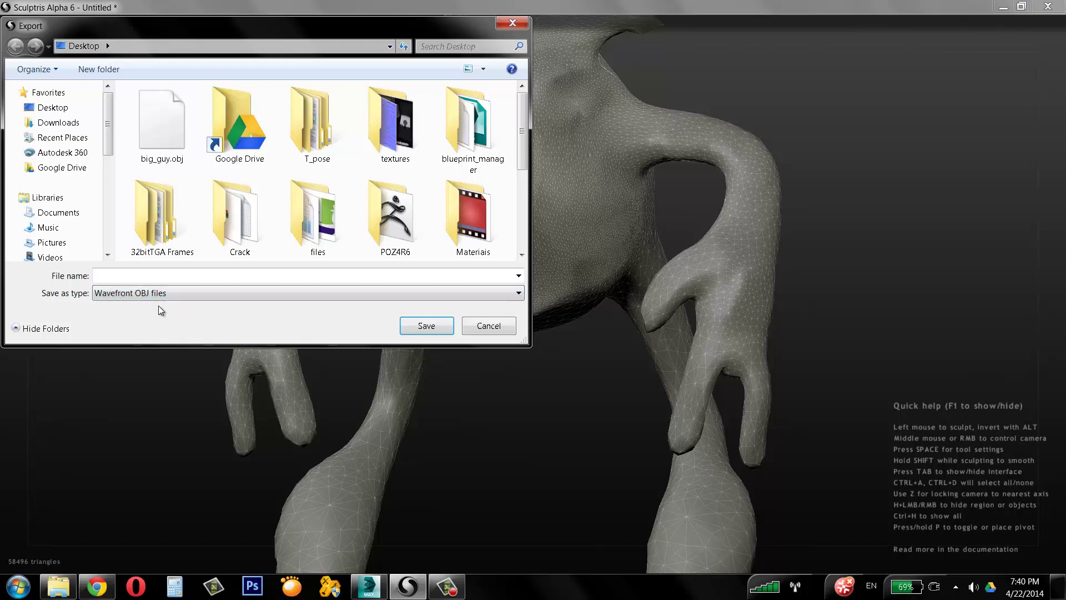
click(159, 274)
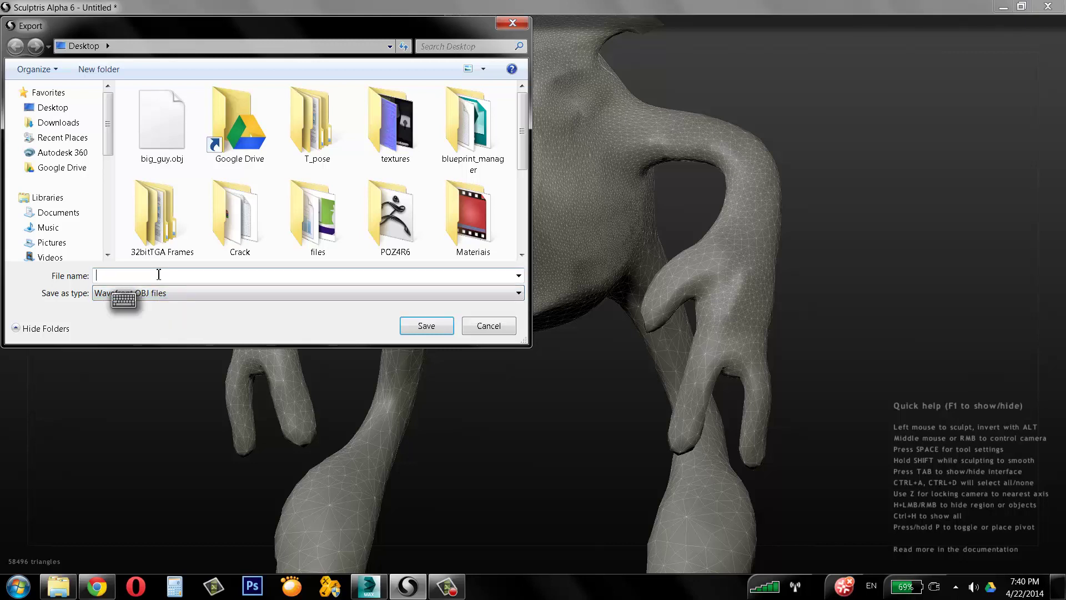
text(teste)
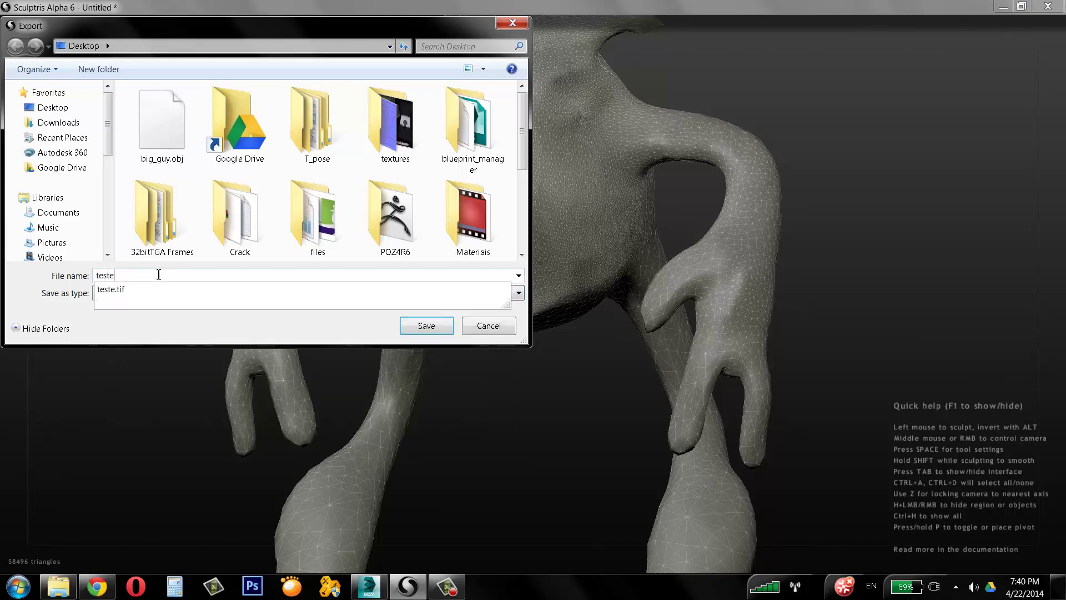
click(332, 328)
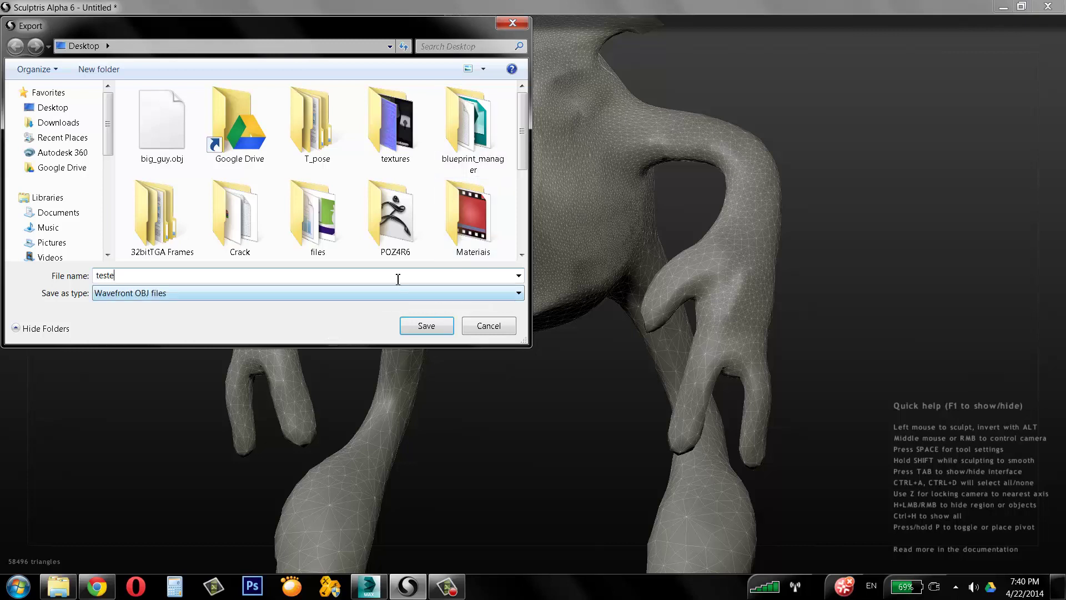
click(435, 328)
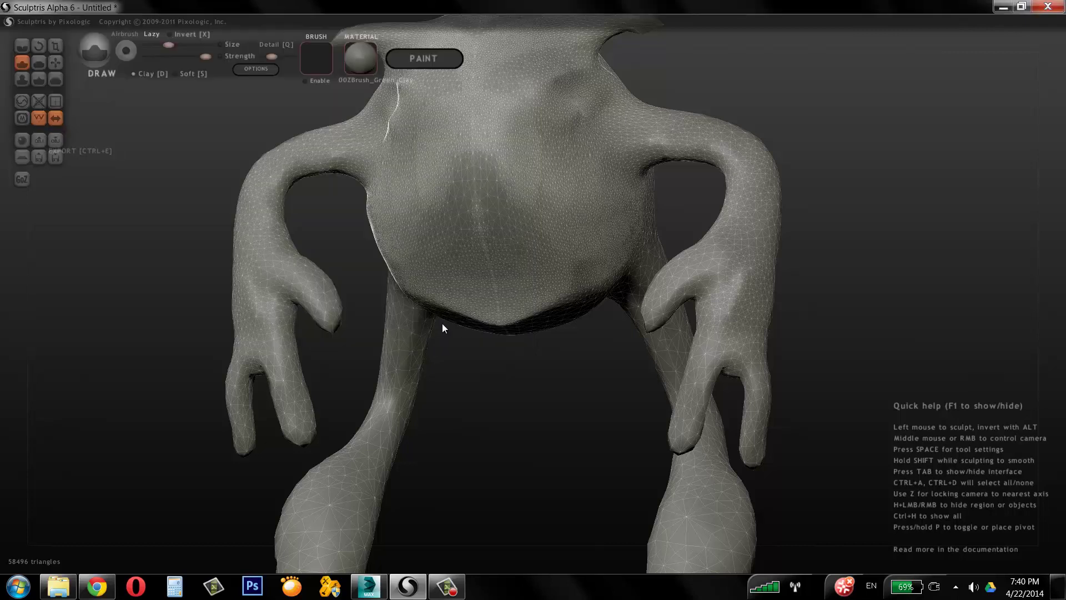
Switch to 3ds Max and try to import teste.obj from the desktop with the default OBJ import options.
click(1005, 7)
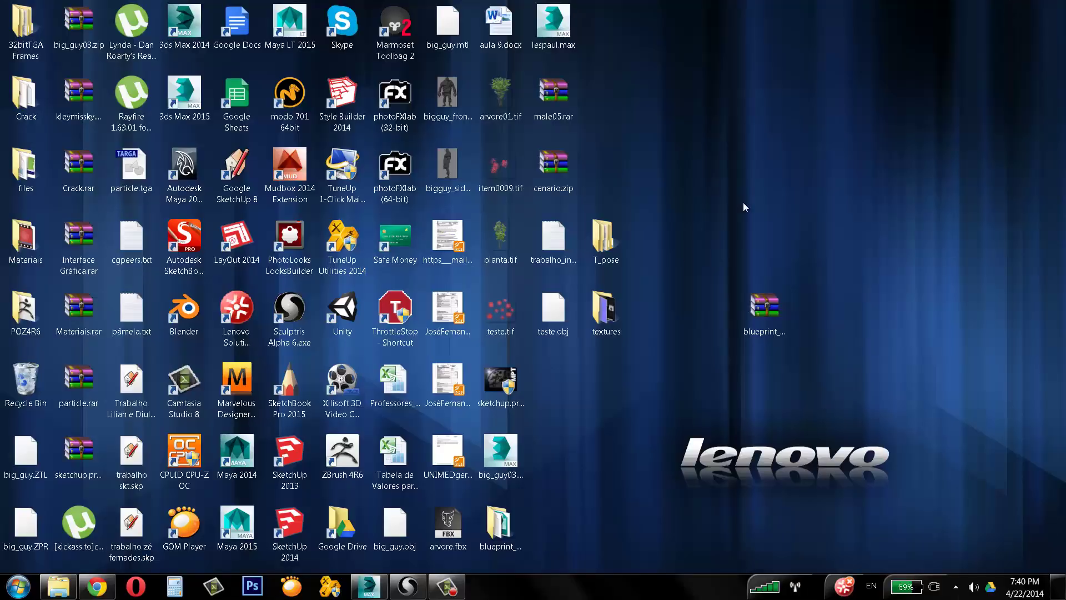
click(368, 584)
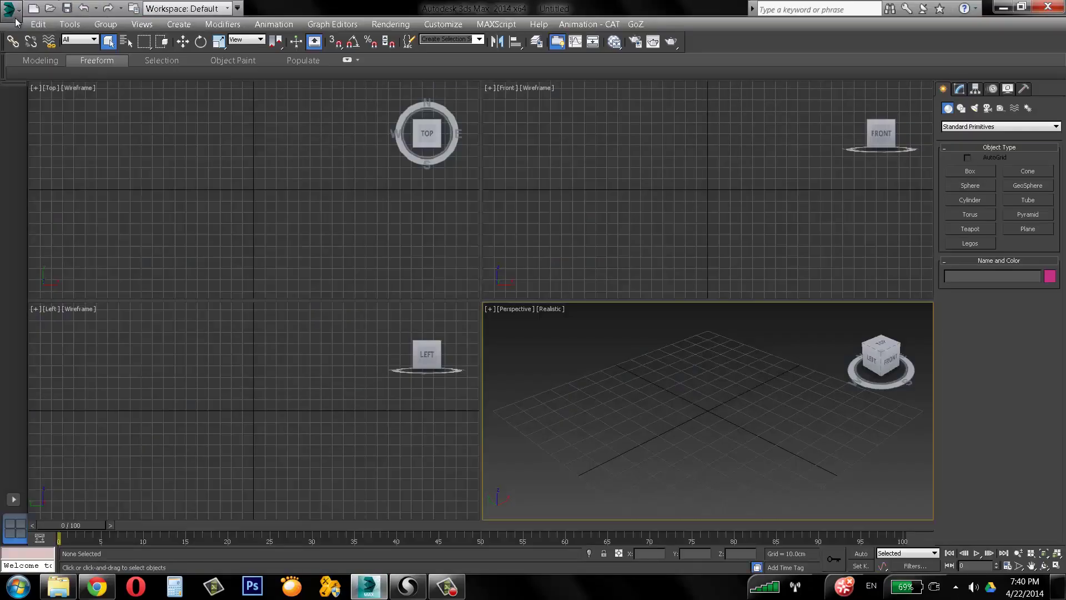
click(11, 9)
mouse_move(92, 195)
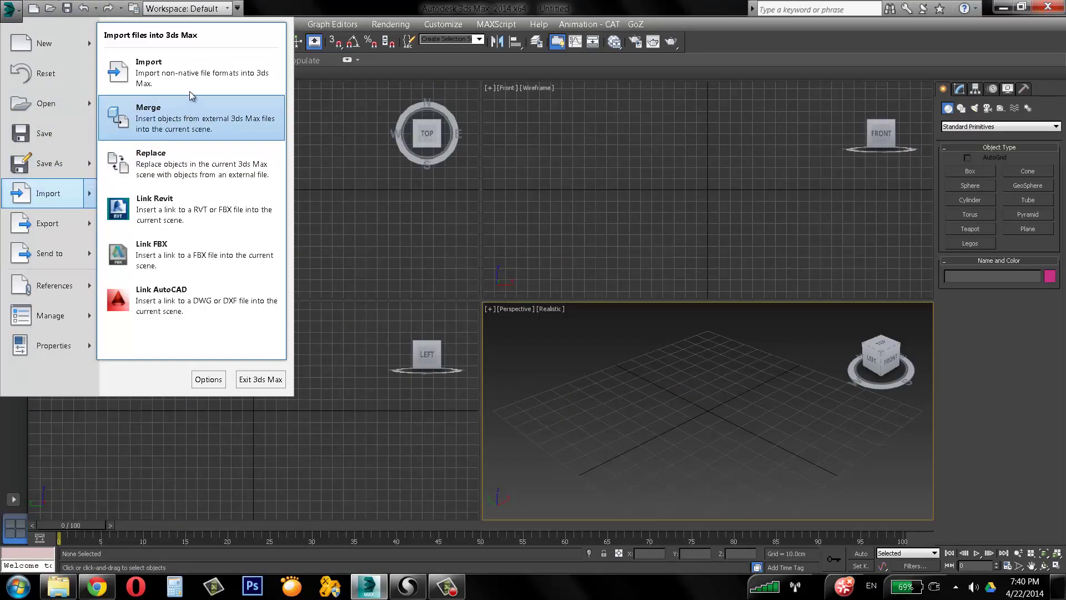
click(143, 64)
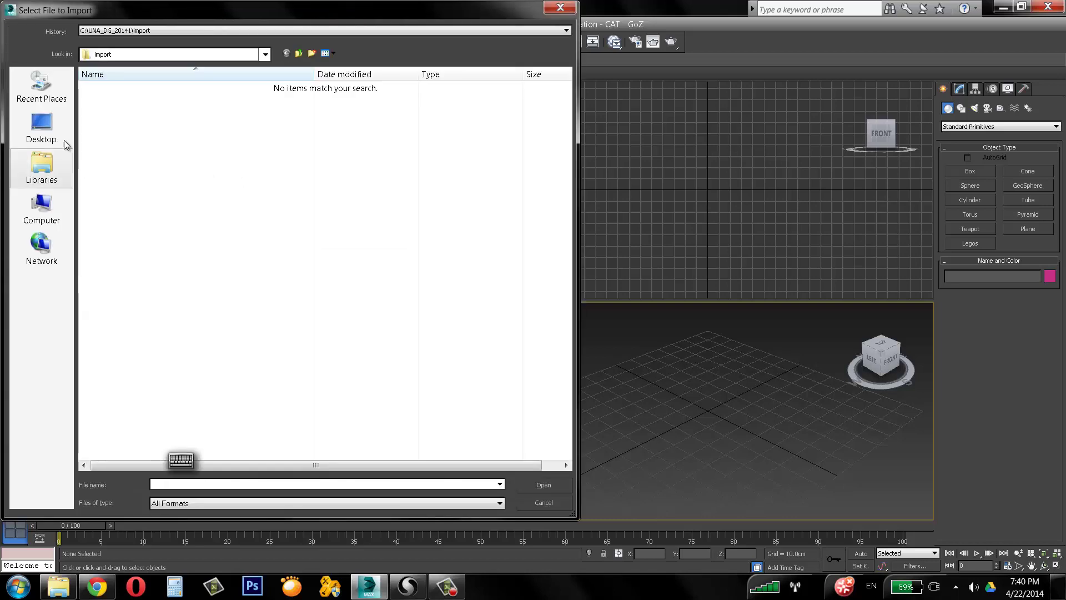
click(66, 144)
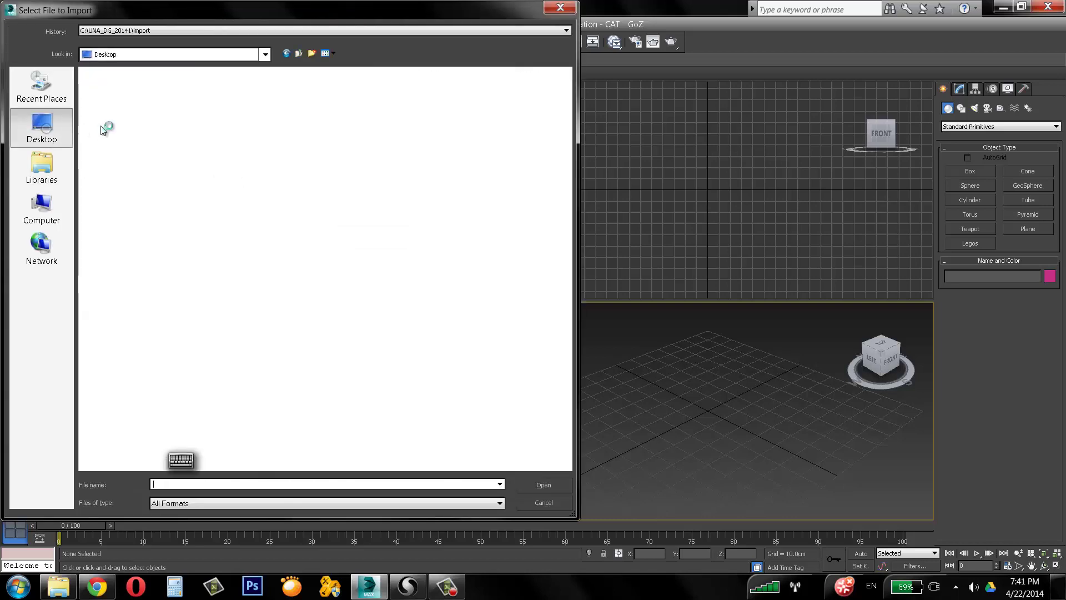
click(273, 268)
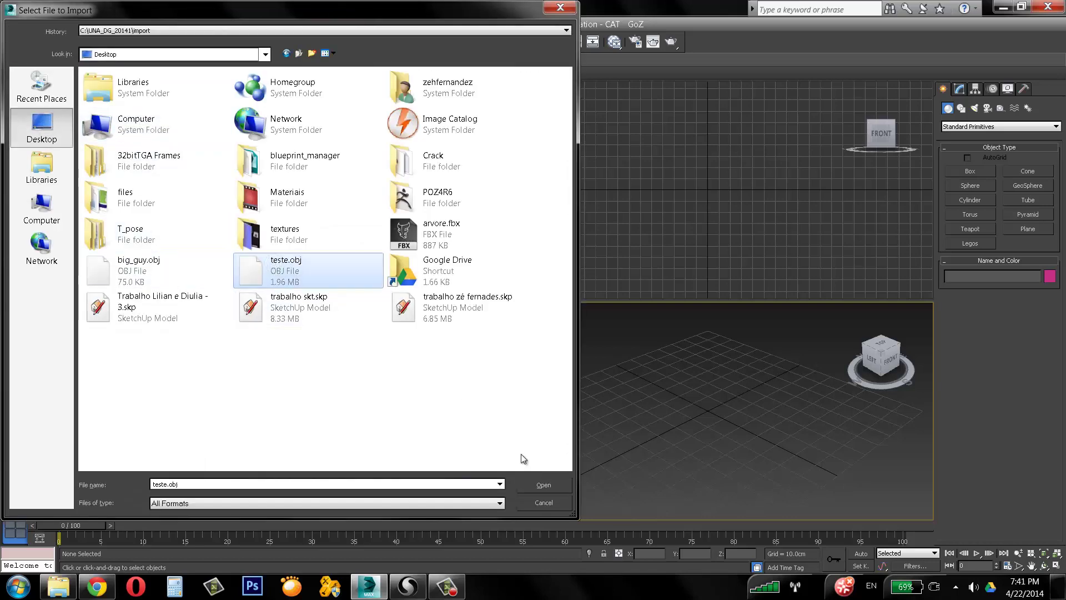
click(541, 485)
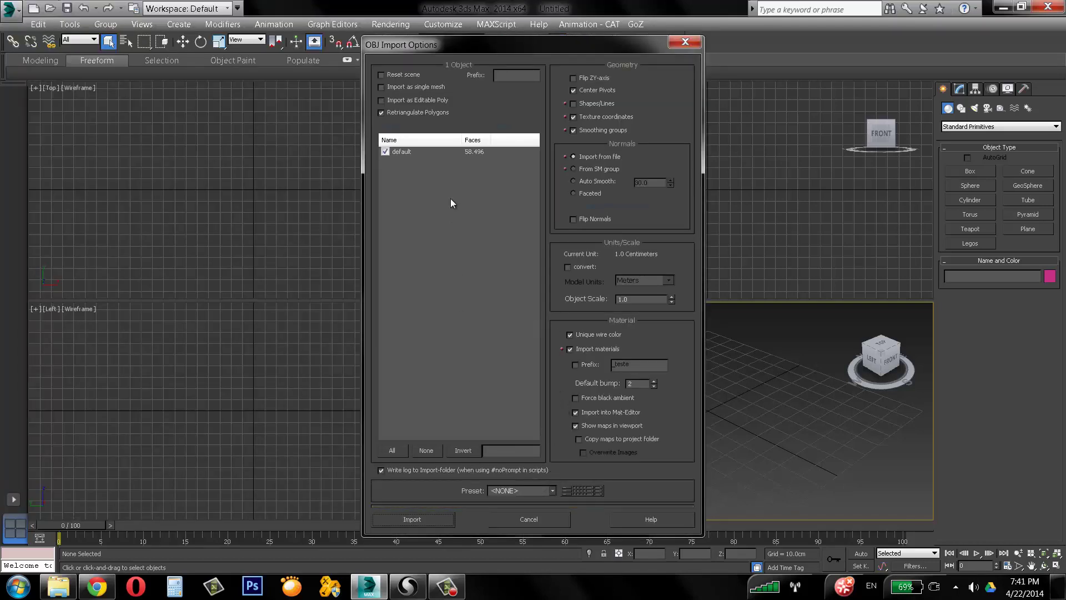
click(485, 150)
click(411, 519)
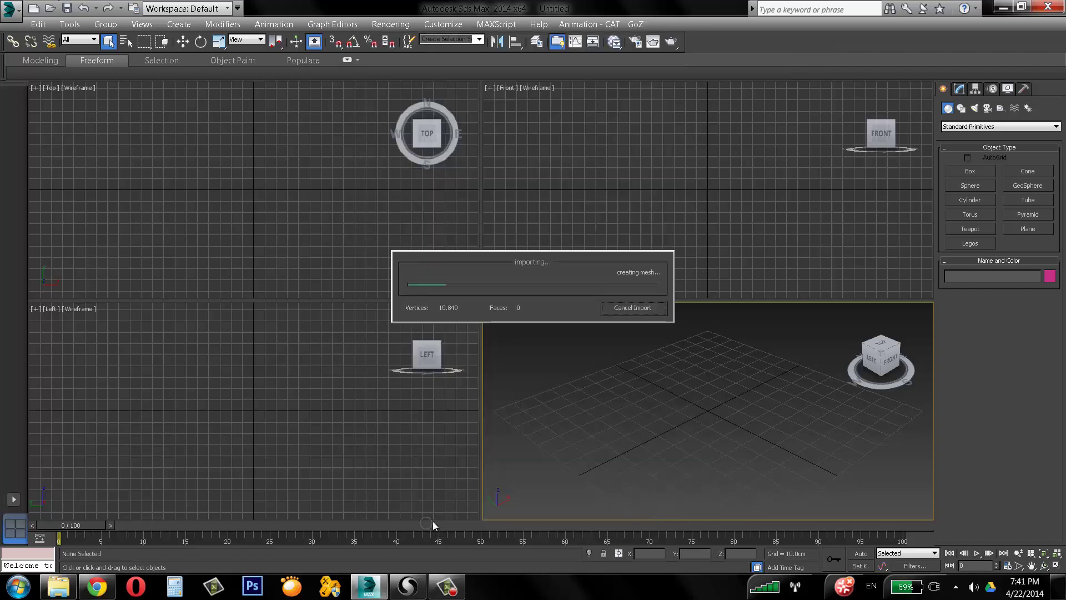
click(572, 336)
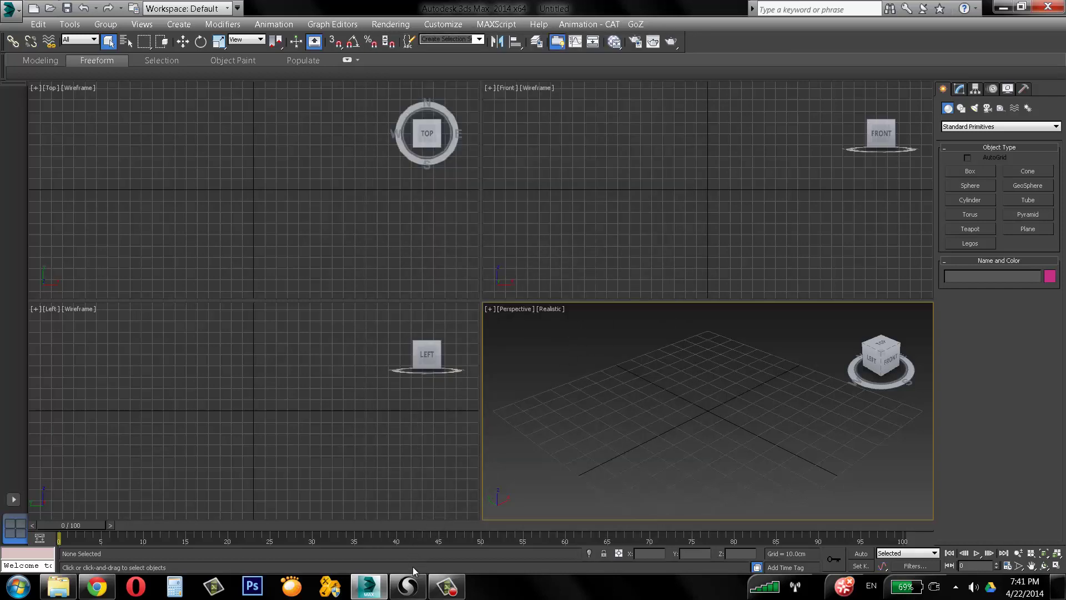
Switch back to Sculptris, subdivide the whole model and export it again, overwriting teste.obj on the desktop.
click(408, 586)
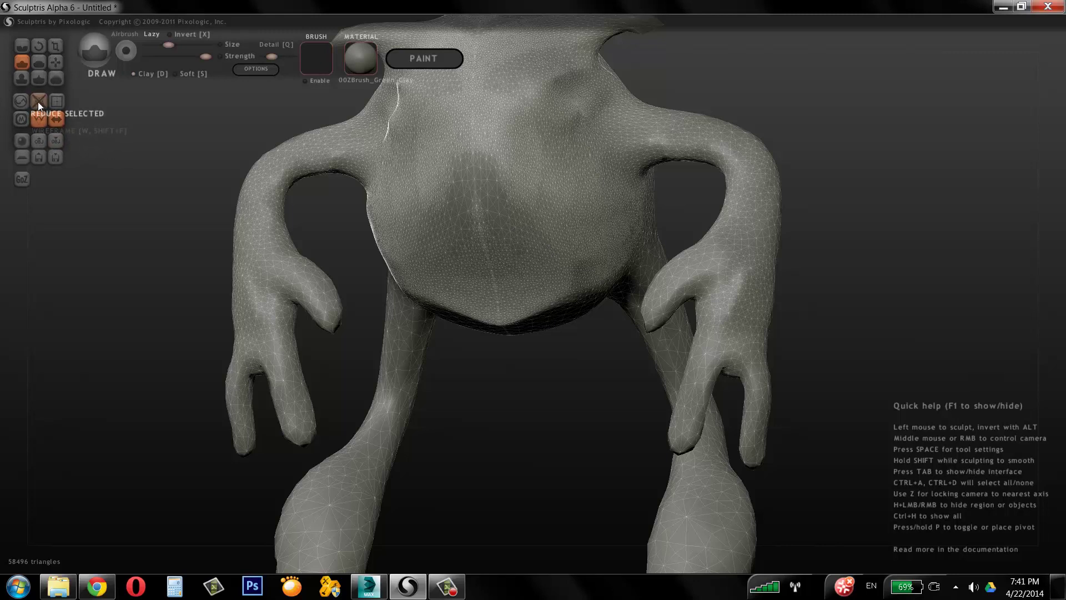
click(55, 99)
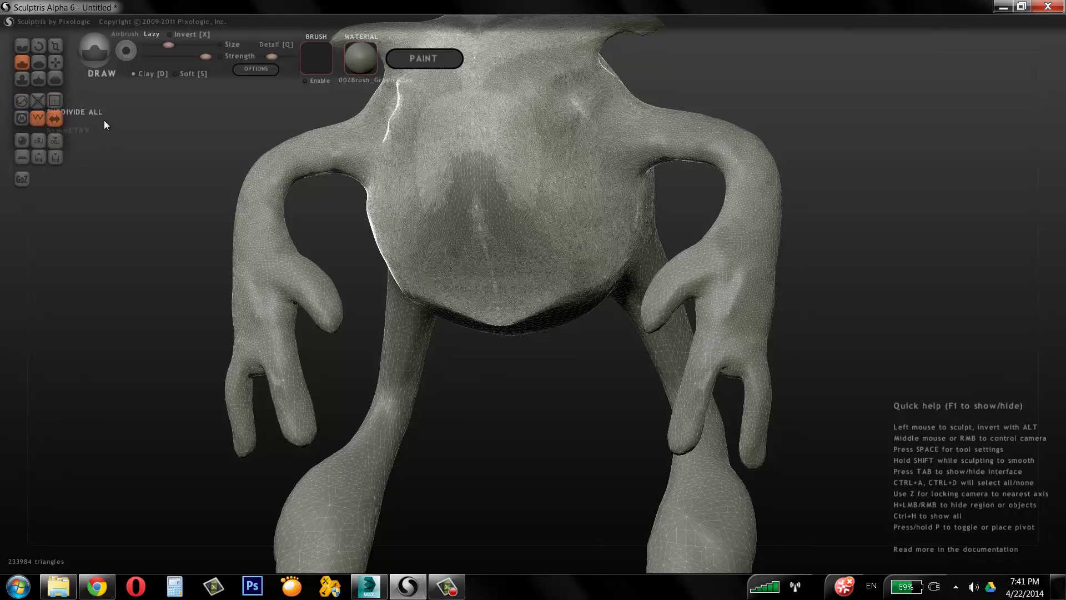
click(57, 141)
click(169, 136)
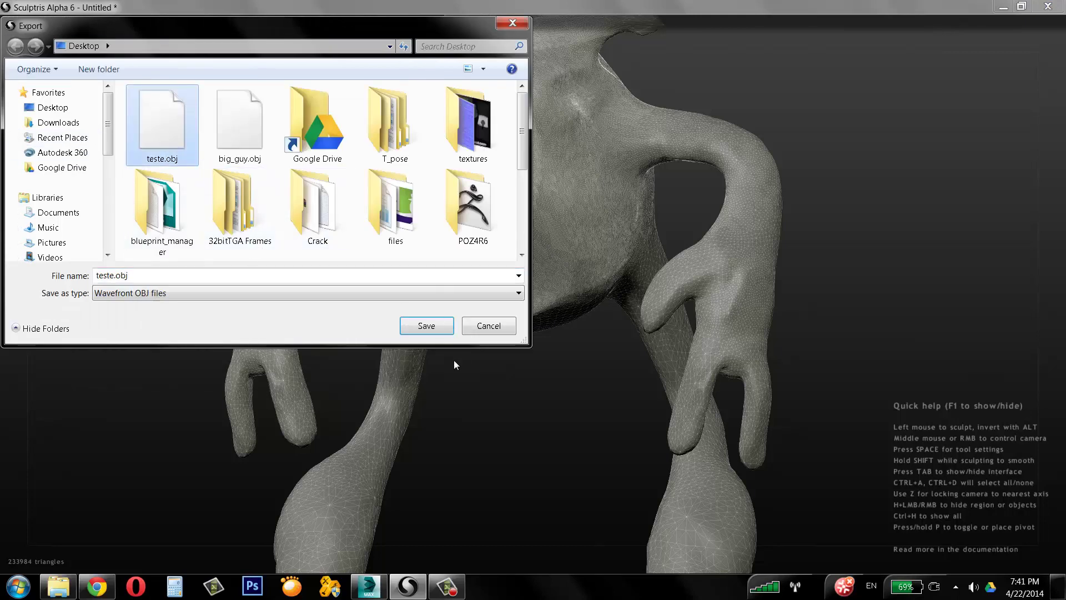
click(447, 326)
click(581, 297)
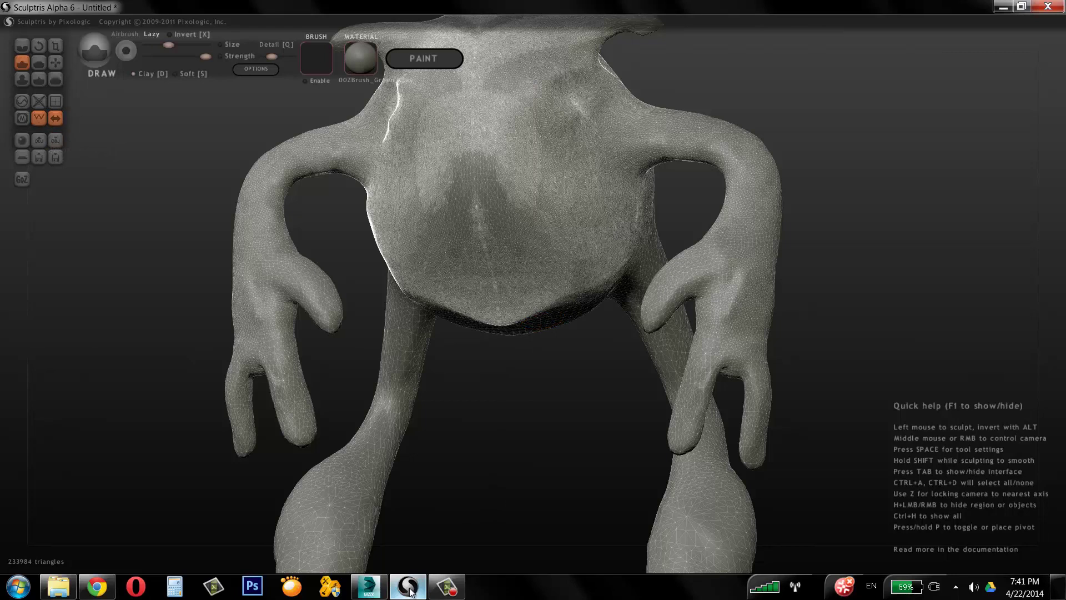
Switch to 3ds Max and open teste.obj from the desktop for import, using the gw::OBJ-Importer file type.
click(368, 586)
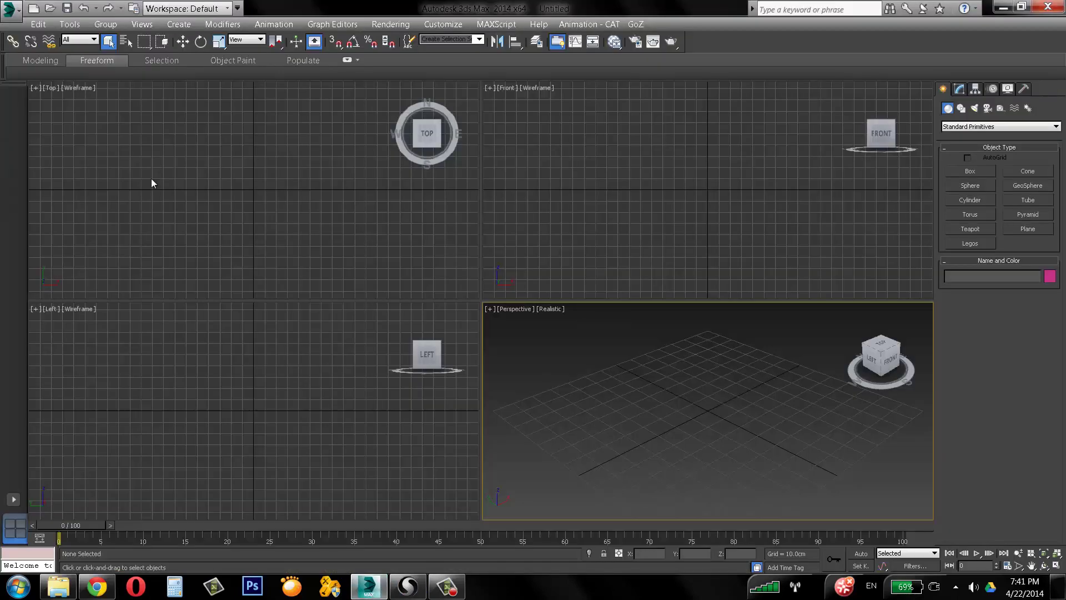
click(11, 9)
mouse_move(47, 193)
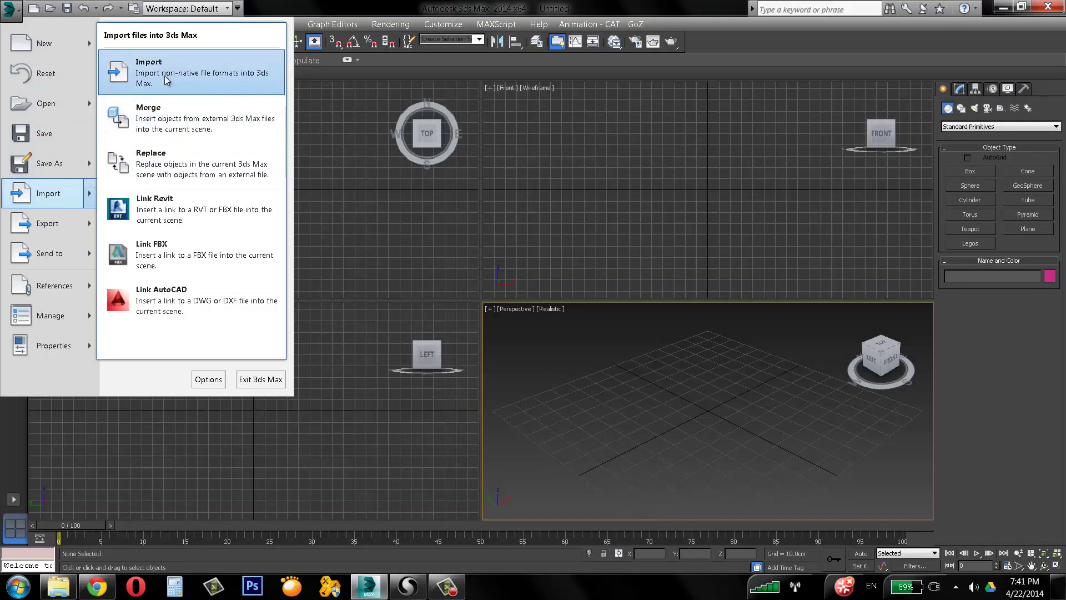
click(163, 71)
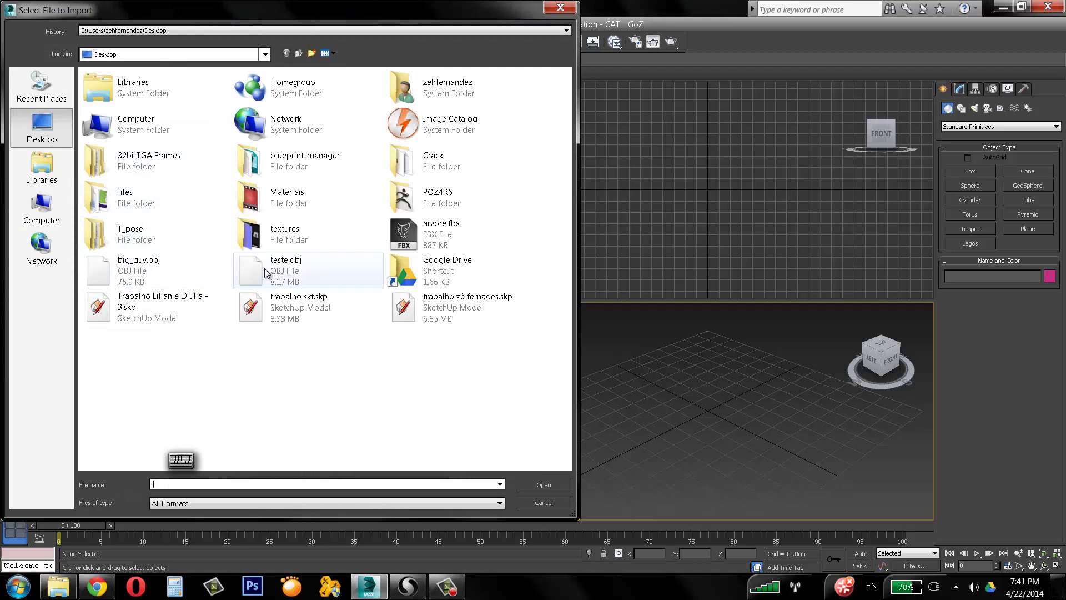
click(266, 270)
click(492, 506)
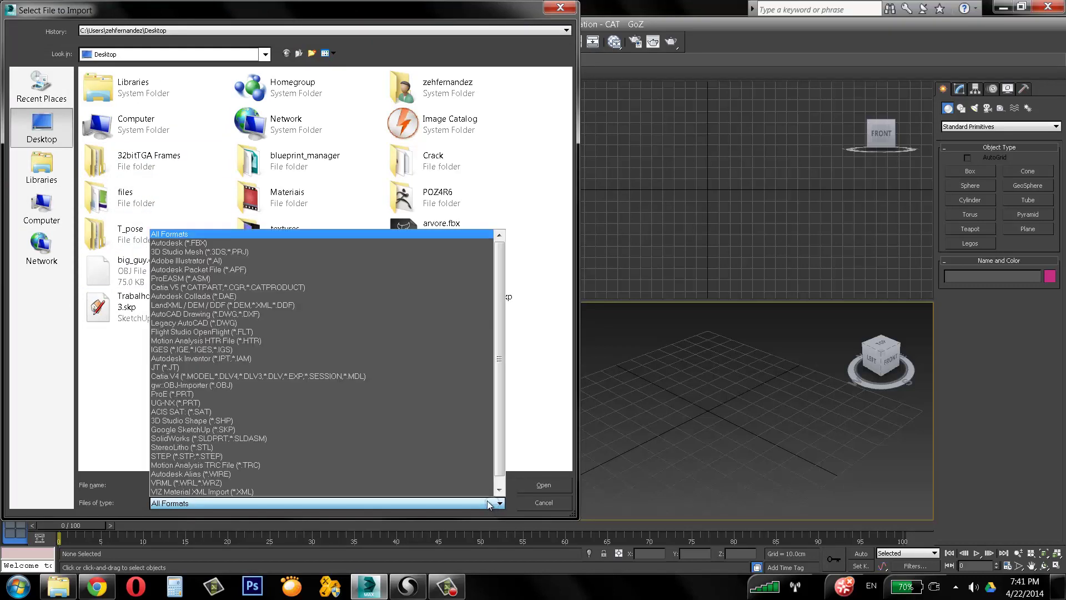
click(198, 385)
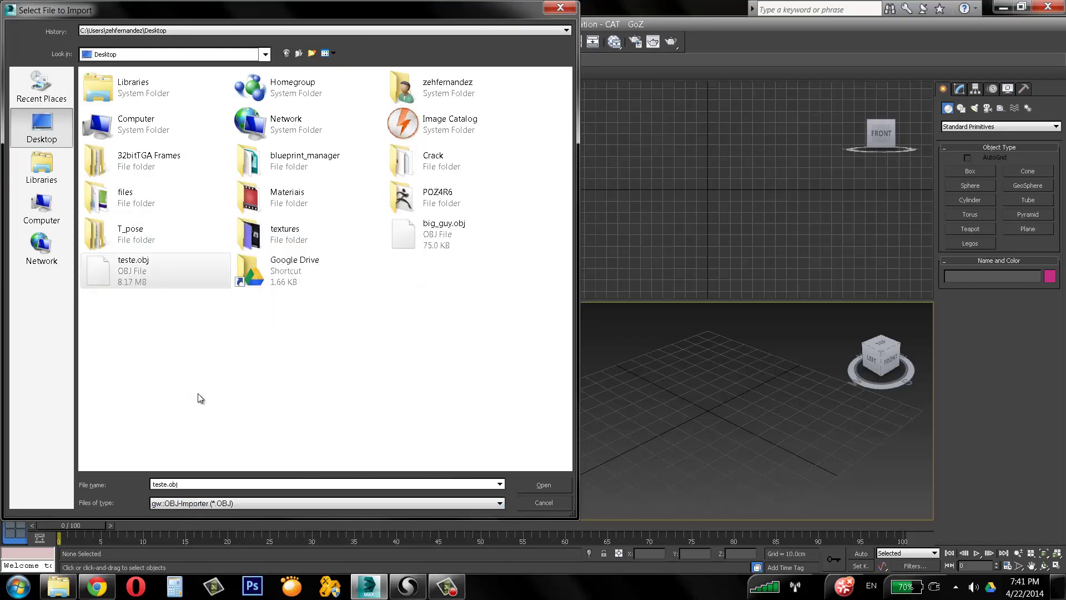
click(210, 284)
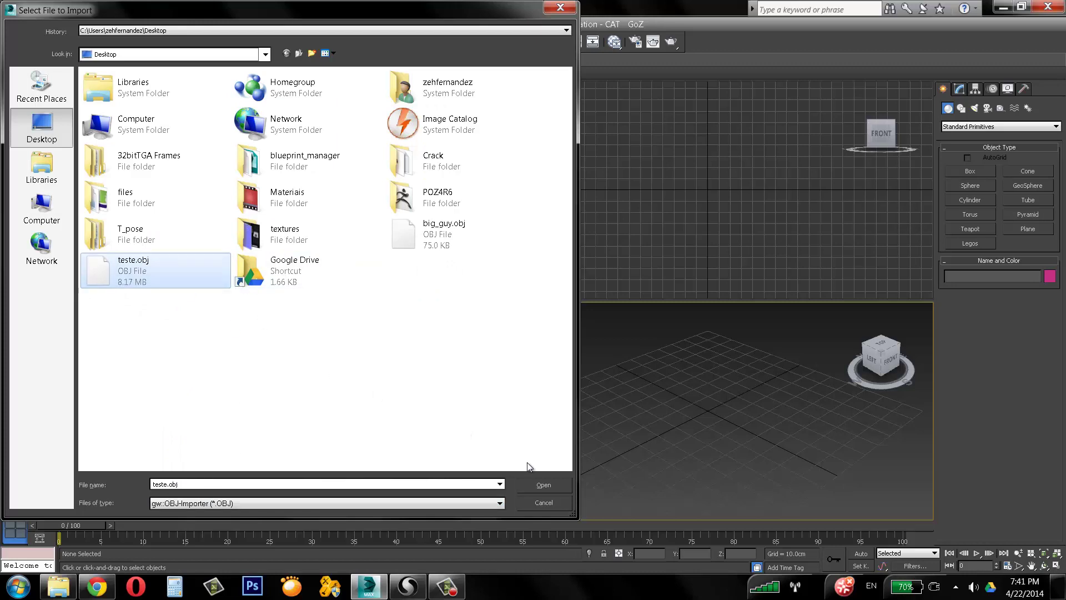
click(544, 484)
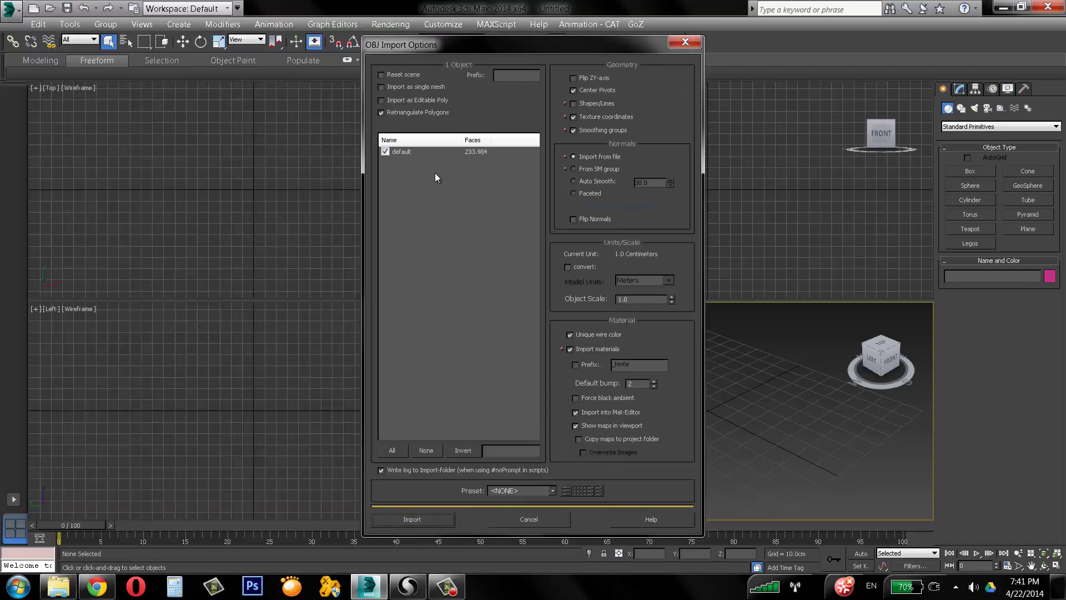
Import the creature with Reset scene, Import as single mesh and Import as Editable Poly enabled, keeping material import on, and dismiss the summary.
click(483, 153)
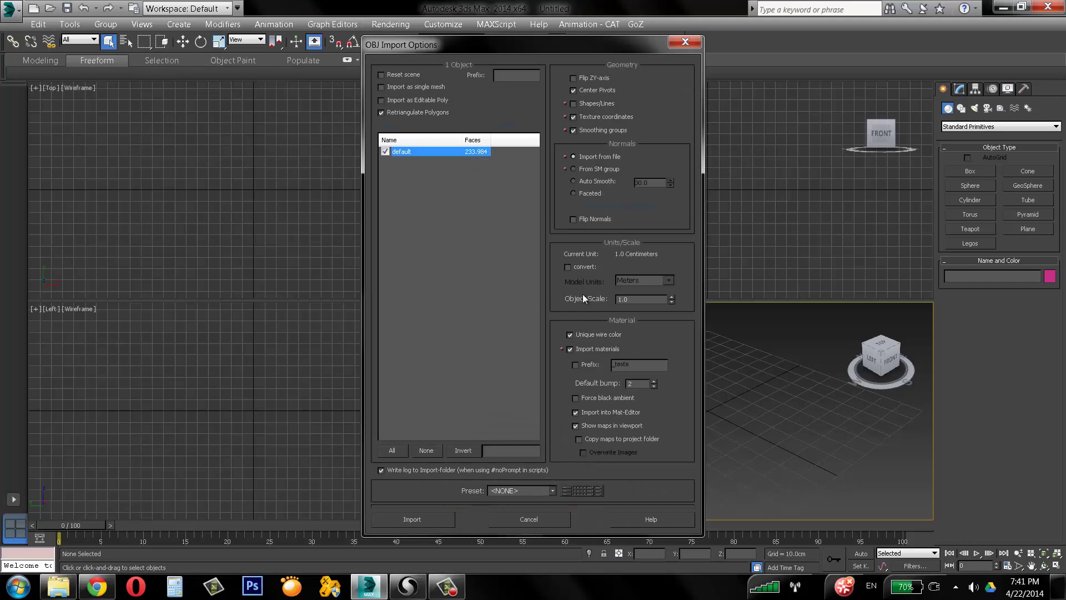
click(408, 74)
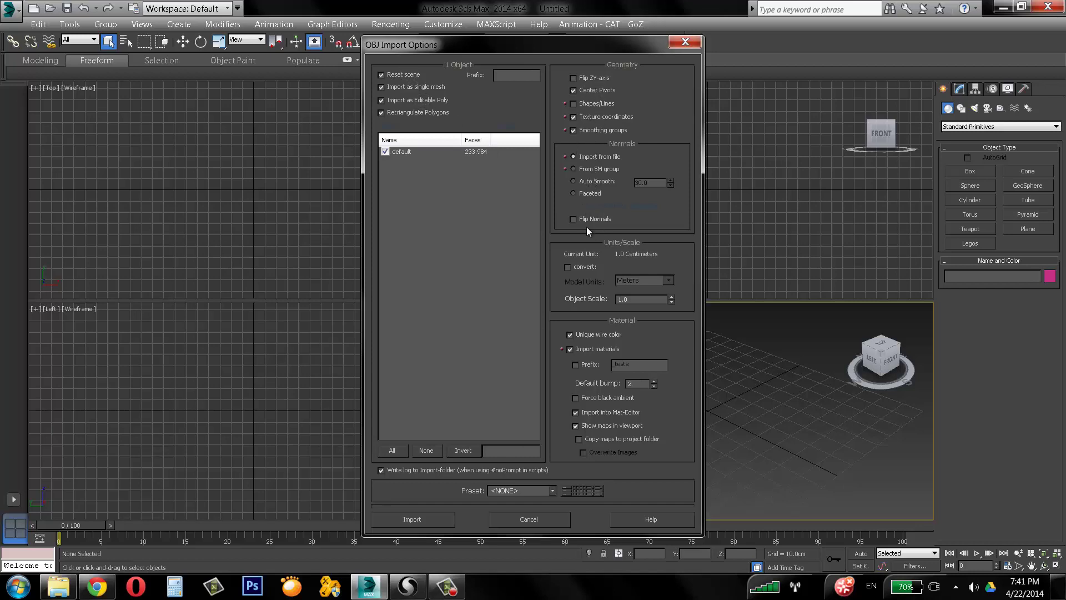
click(571, 349)
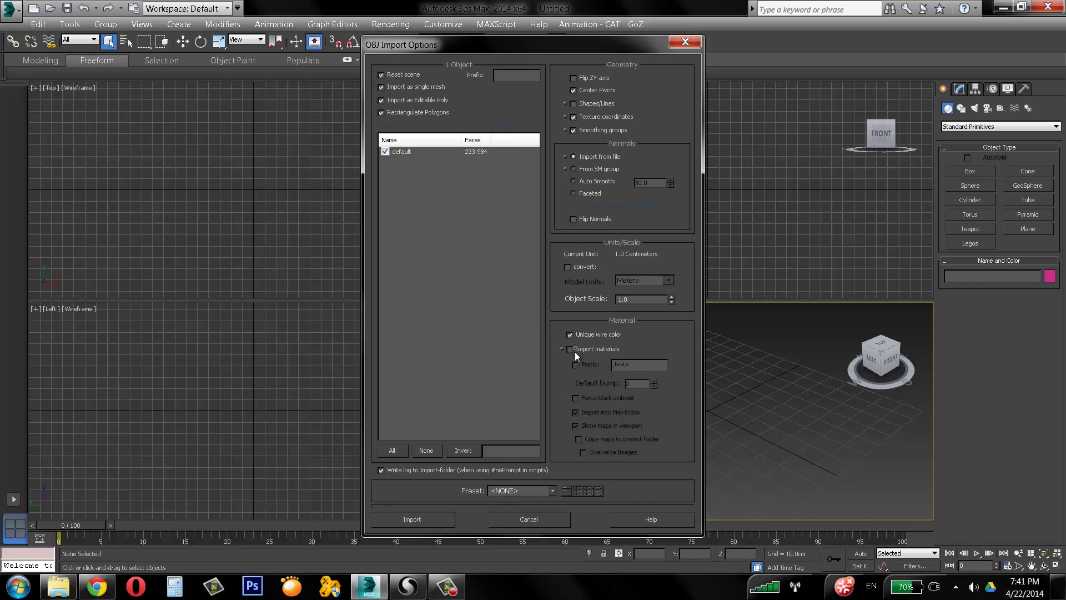
click(583, 350)
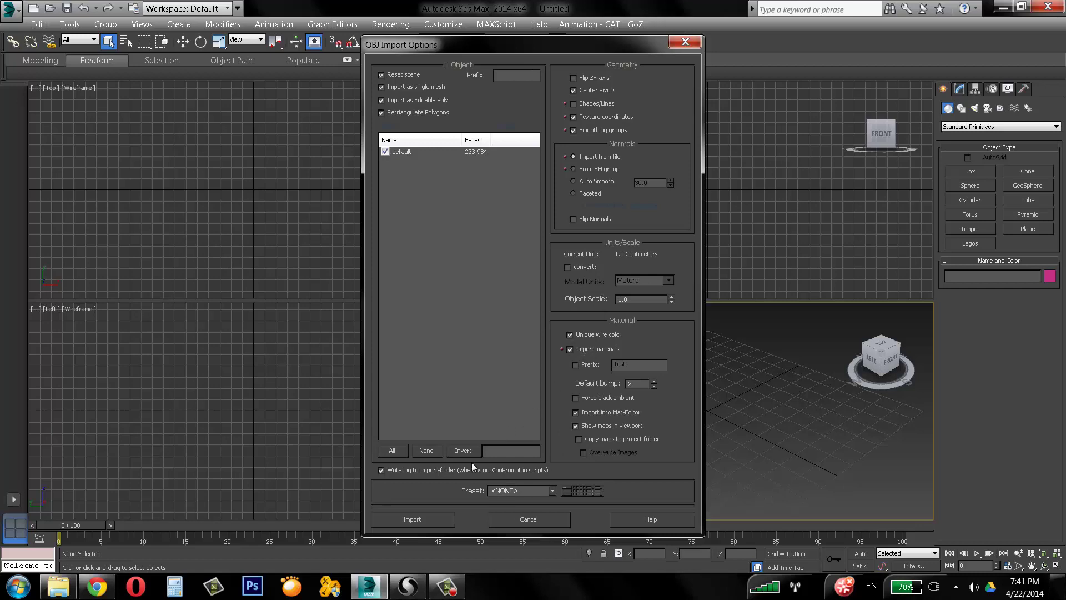
click(418, 521)
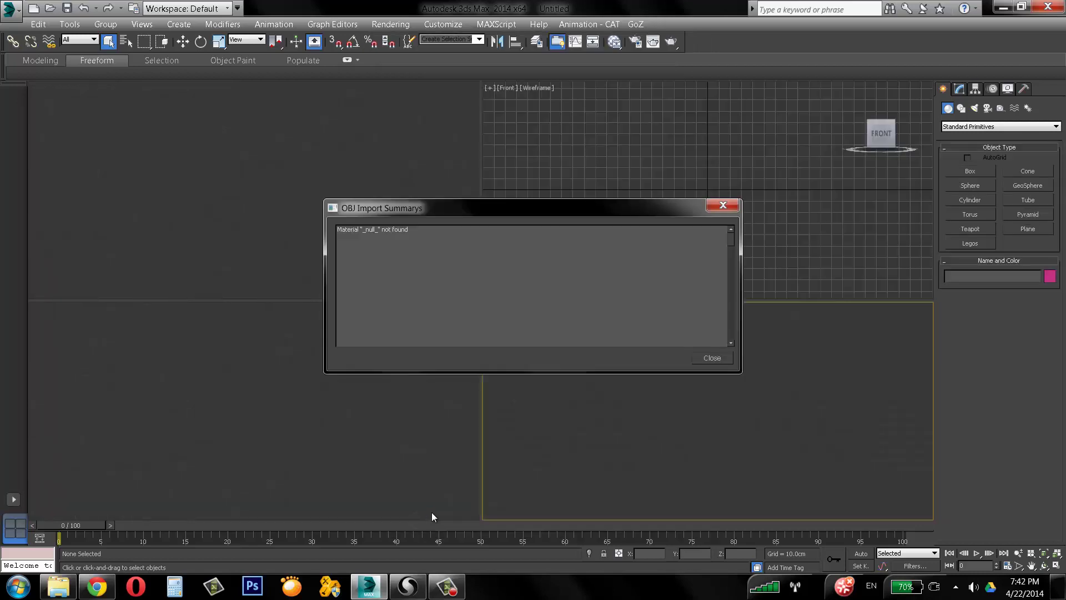
click(404, 230)
click(720, 359)
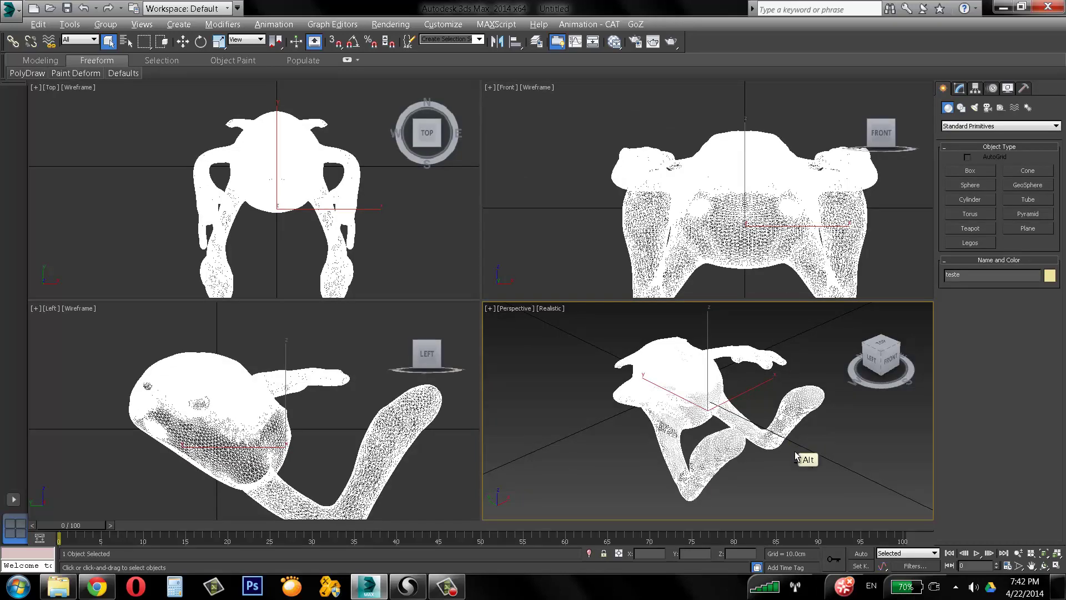
Maximize the perspective viewport and inspect the imported creature's body and legs from several angles.
click(806, 366)
click(728, 382)
click(1057, 565)
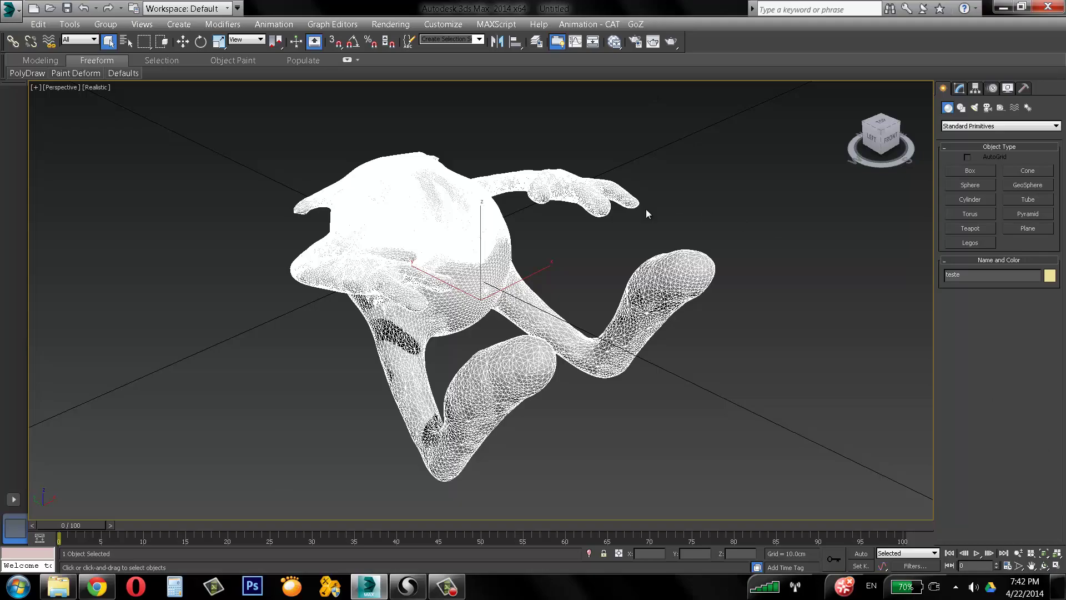
alt+middle_drag(643, 210, 683, 198)
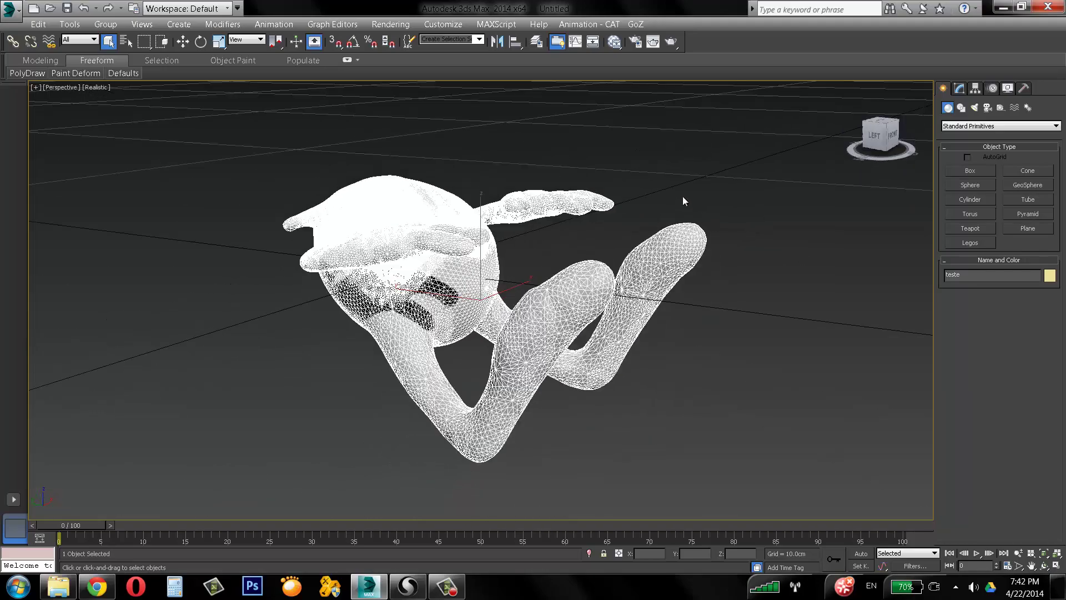
click(683, 197)
click(501, 232)
alt+middle_drag(500, 232, 616, 187)
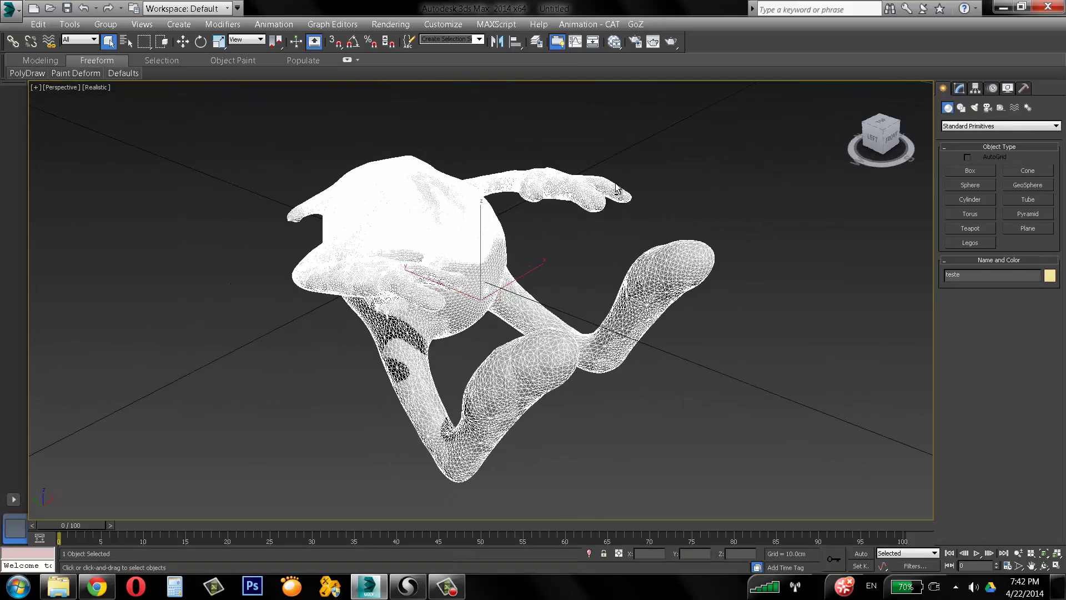
Display the viewport's polygon and vertex statistics and examine the mesh density on the back, arms and legs.
key(7)
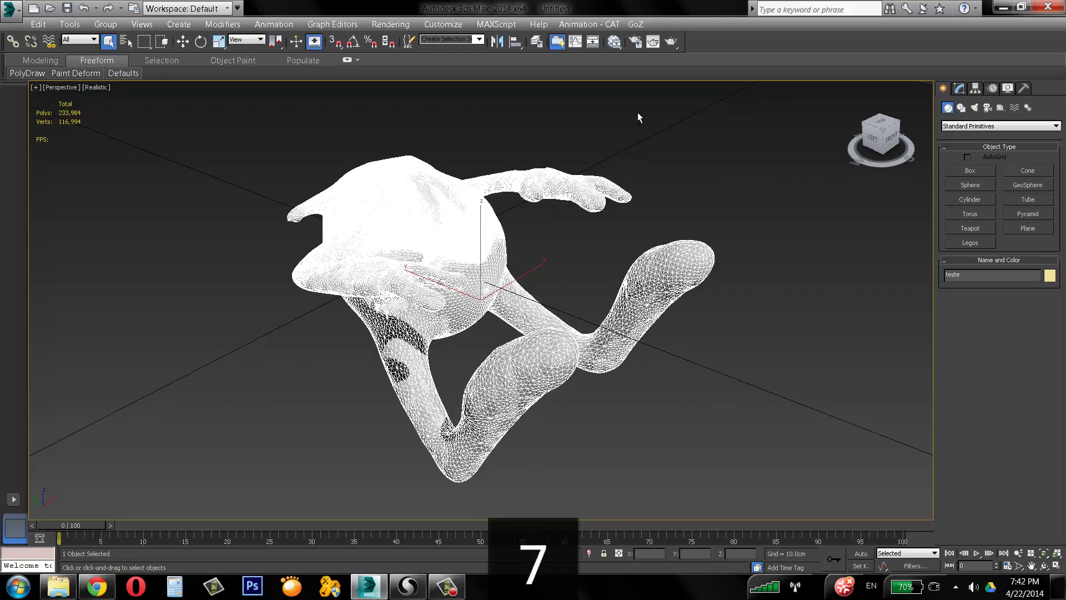
alt+middle_drag(637, 118, 603, 352)
scroll(571, 288, up, 3)
middle_drag(598, 311, 703, 184)
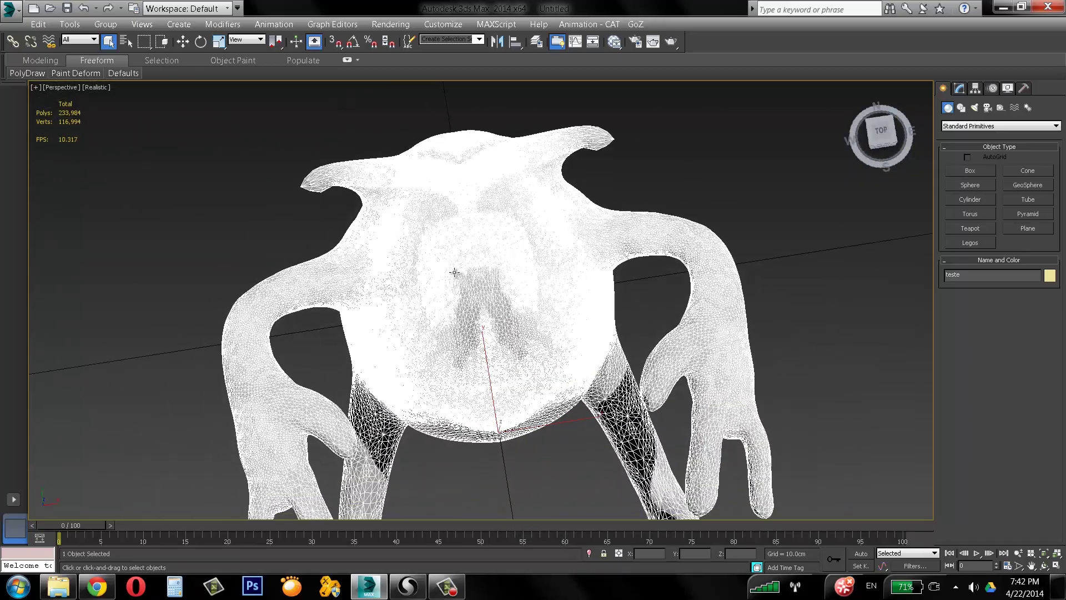
scroll(454, 272, up, 3)
scroll(457, 269, down, 3)
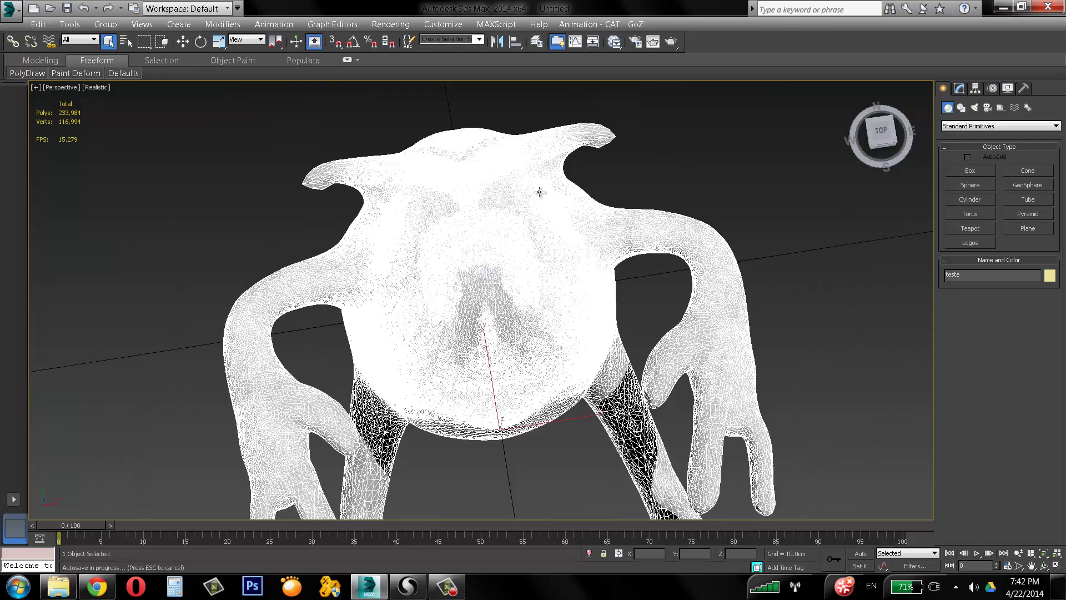
alt+middle_drag(528, 190, 405, 281)
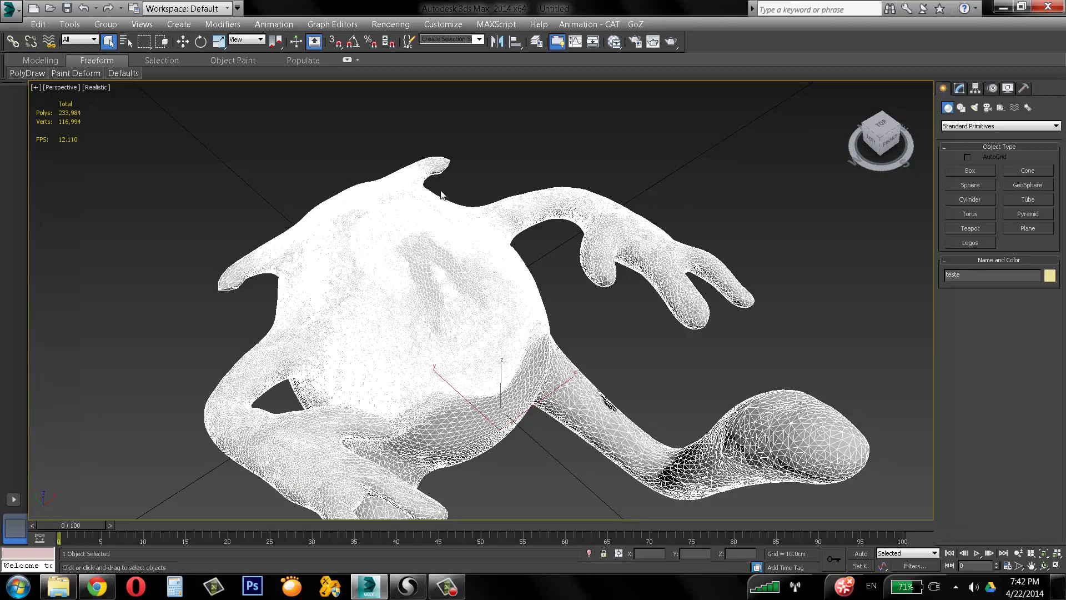
click(541, 155)
click(393, 285)
Close 3ds Max without saving and, back in Sculptris, start a new scene with a sphere, discarding the creature's changes.
click(1051, 12)
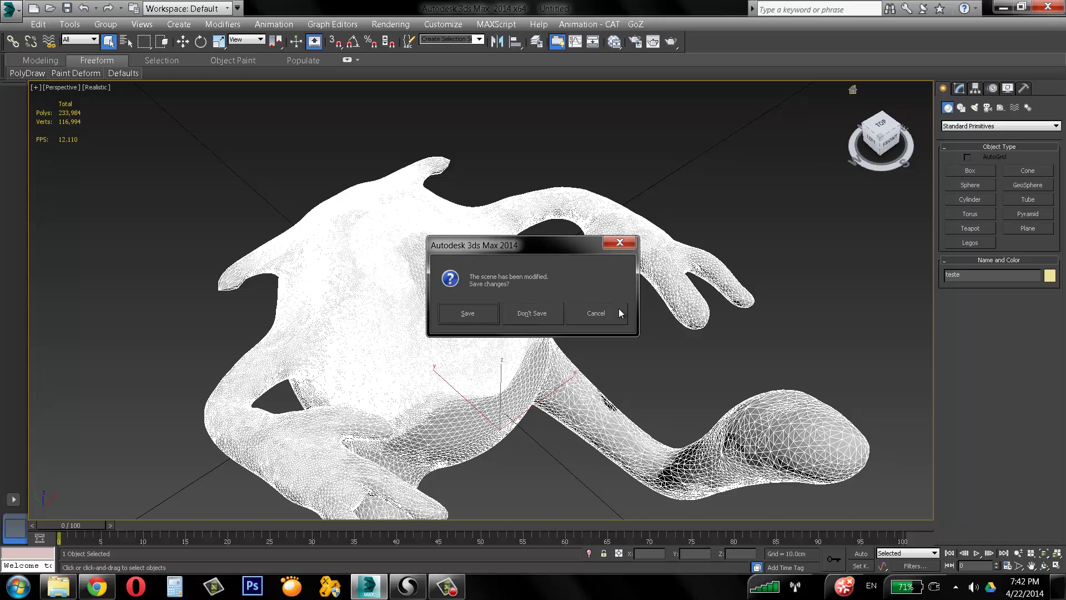
click(551, 312)
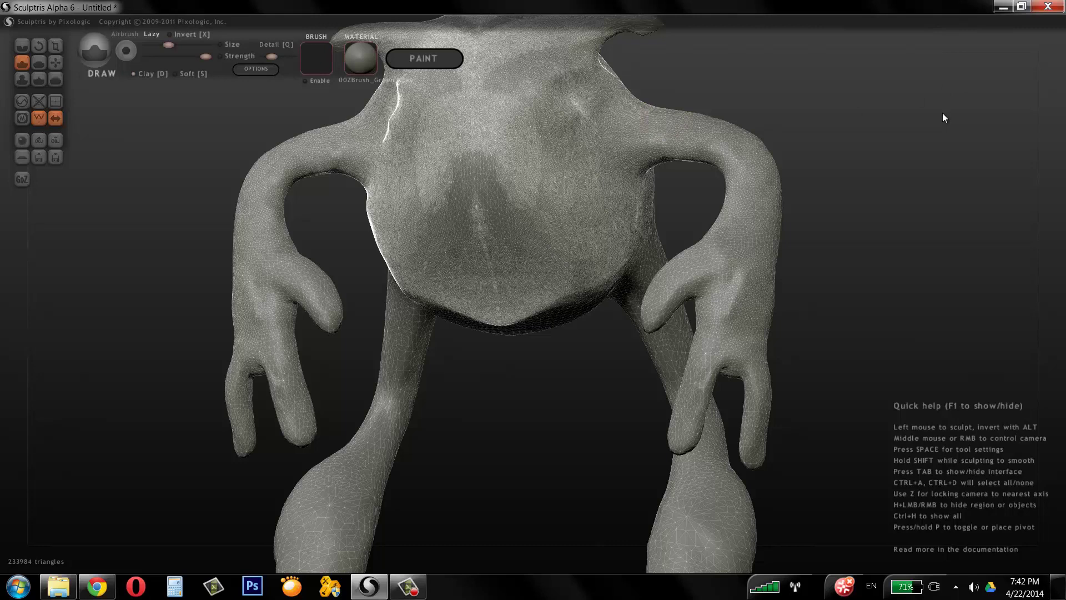
click(21, 142)
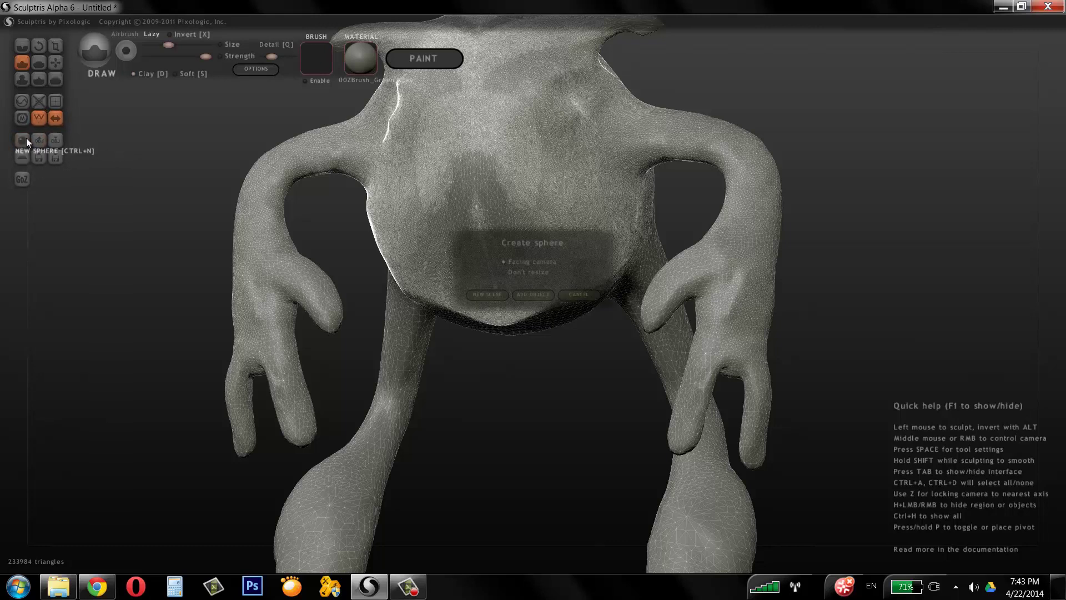
click(492, 293)
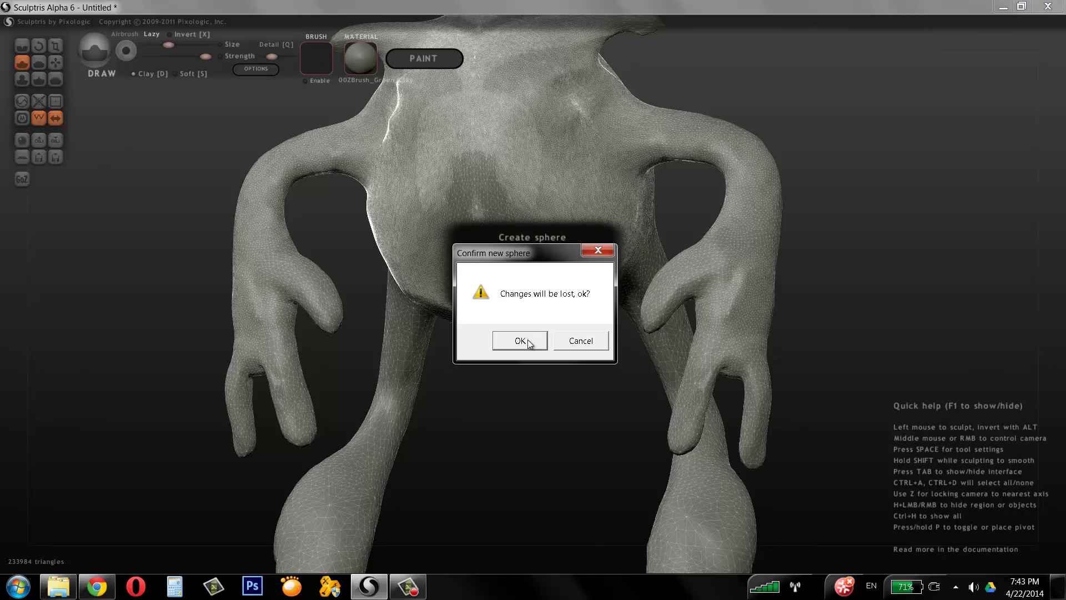
click(528, 337)
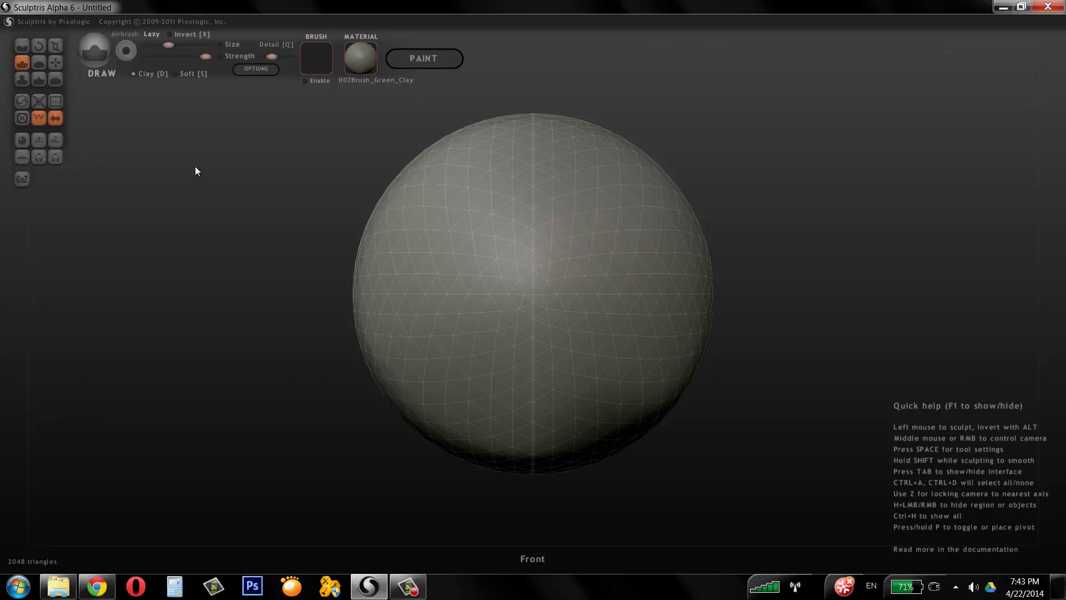
click(39, 140)
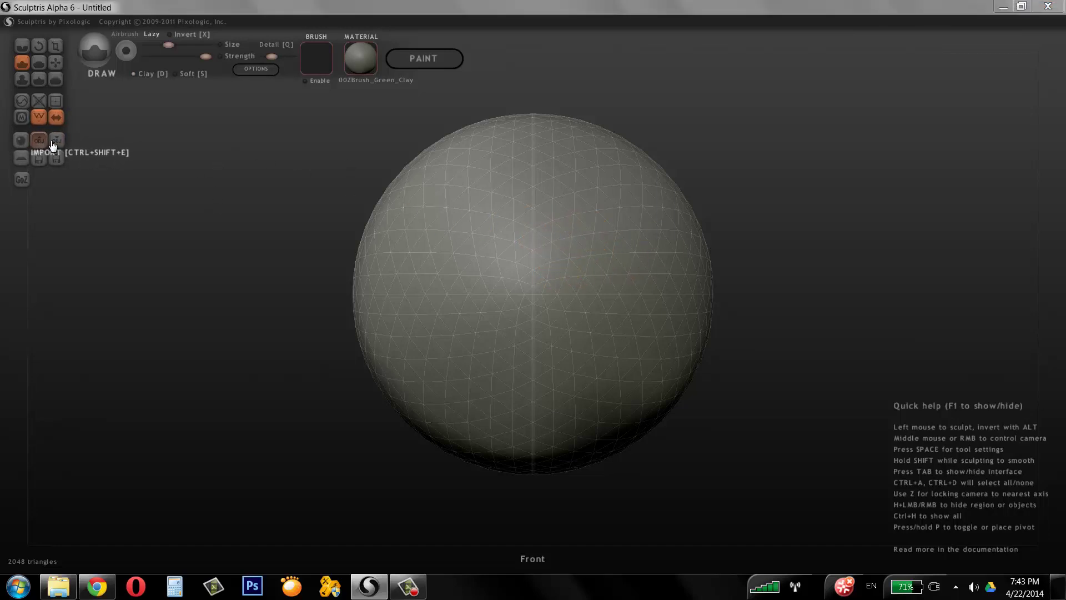
Import big_guy.obj as a new scene facing the camera, without going to paint mode.
click(245, 131)
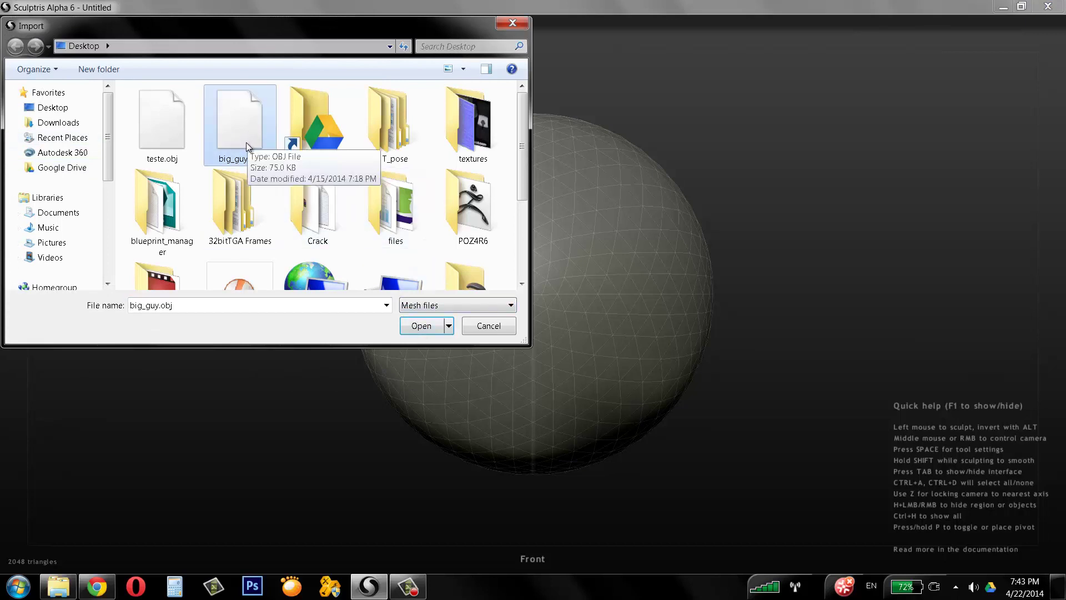
click(421, 326)
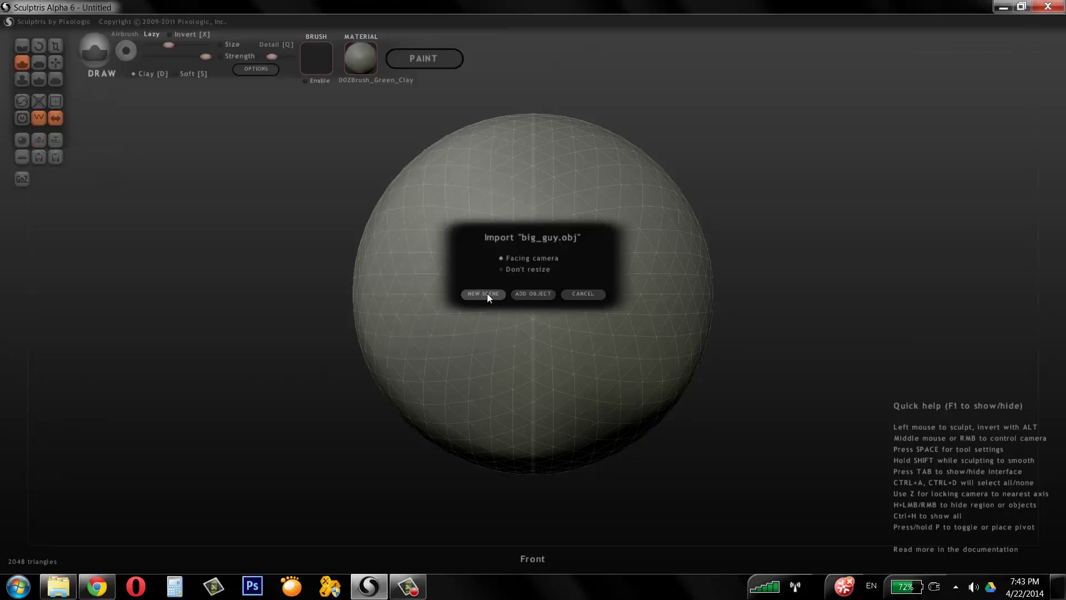
click(487, 294)
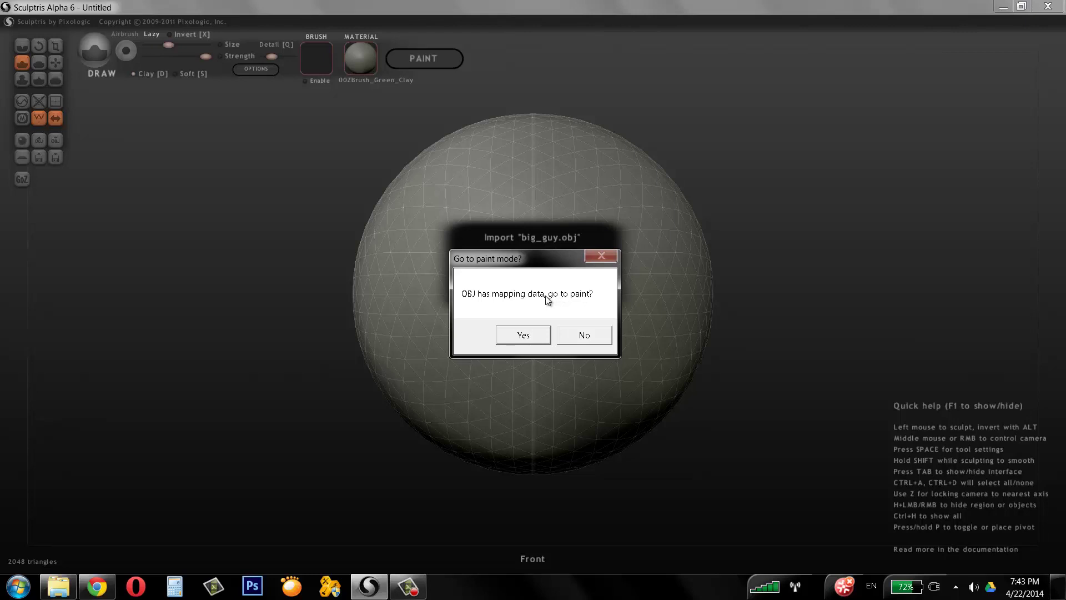
click(578, 335)
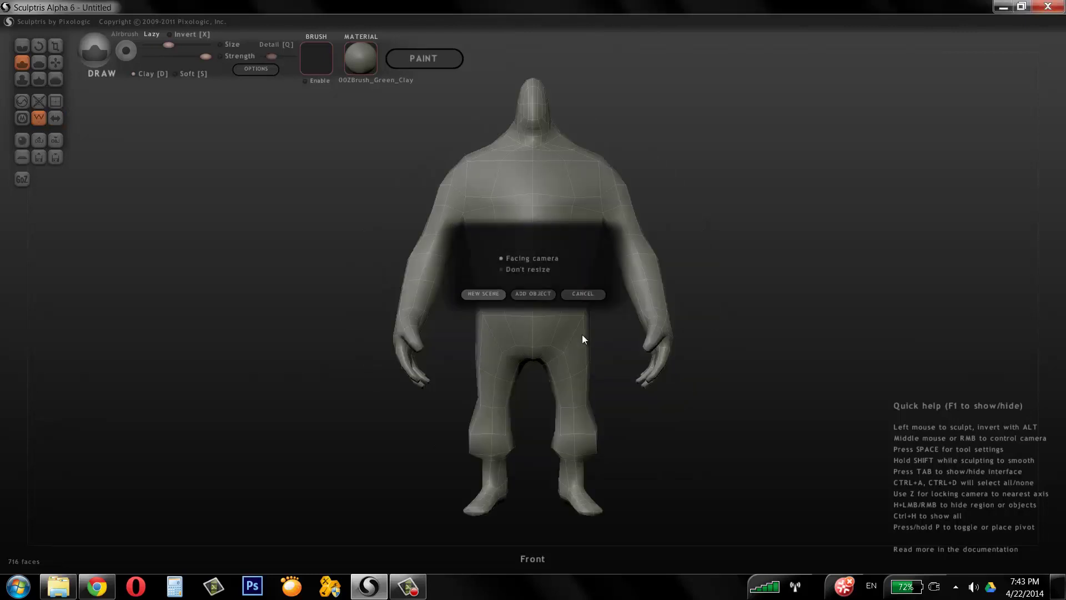
Try a Draw stroke on one side of the chest with symmetry off, and undo it.
drag(737, 169, 590, 170)
scroll(788, 198, up, 8)
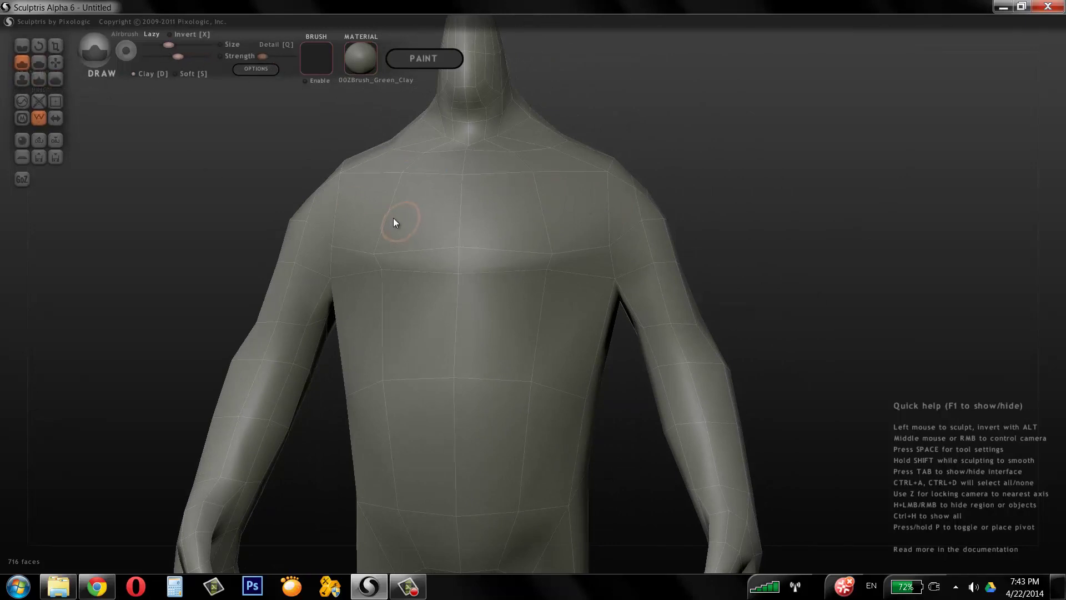
middle_drag(518, 220, 754, 161)
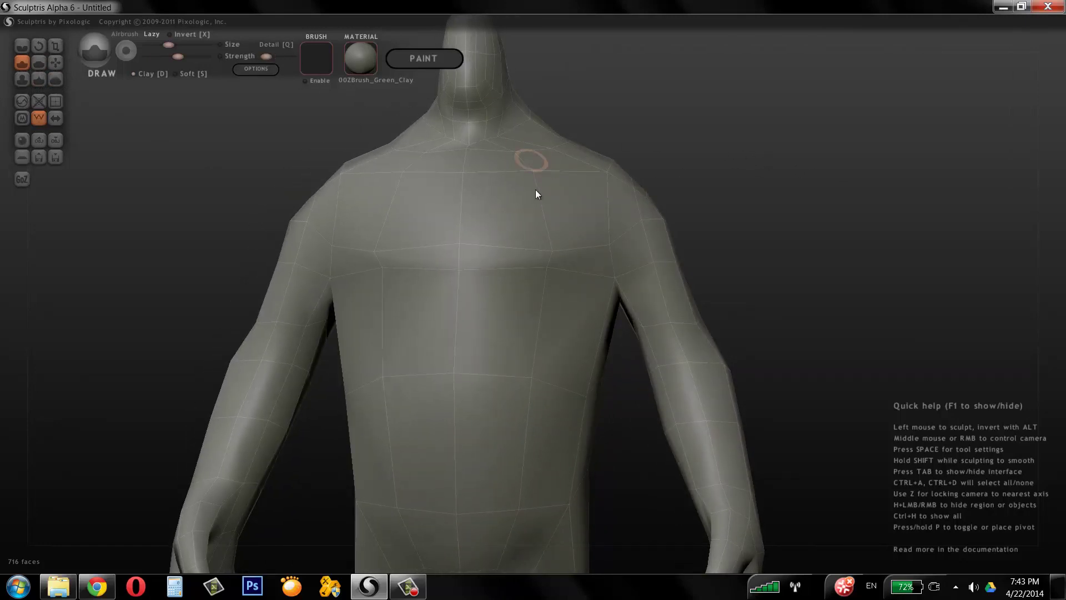
drag(551, 222, 542, 250)
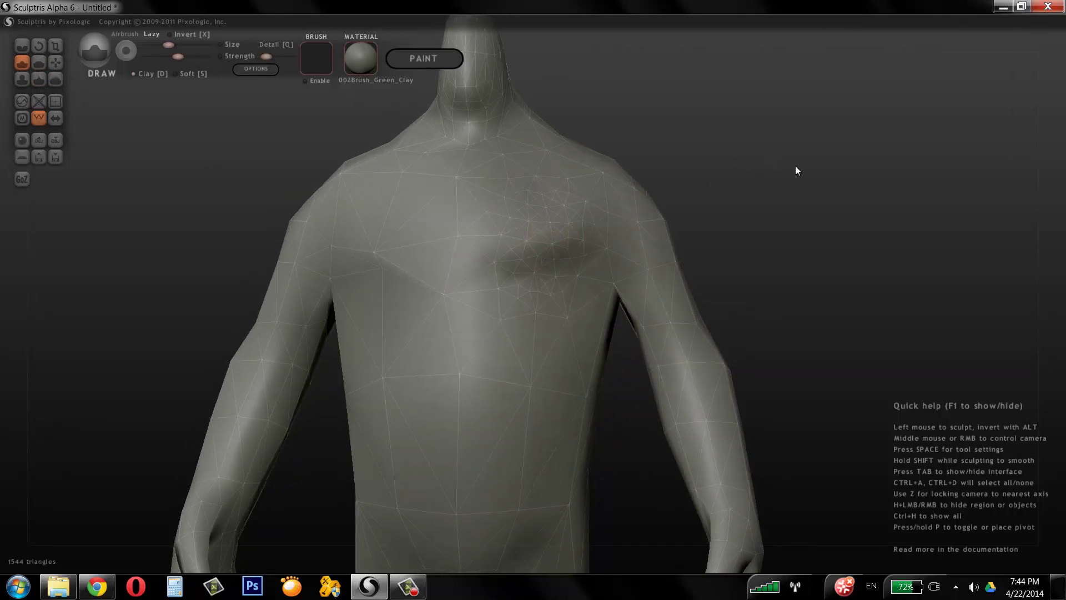
mouse_move(795, 167)
middle_down()
mouse_move(675, 164)
mouse_move(697, 120)
middle_up()
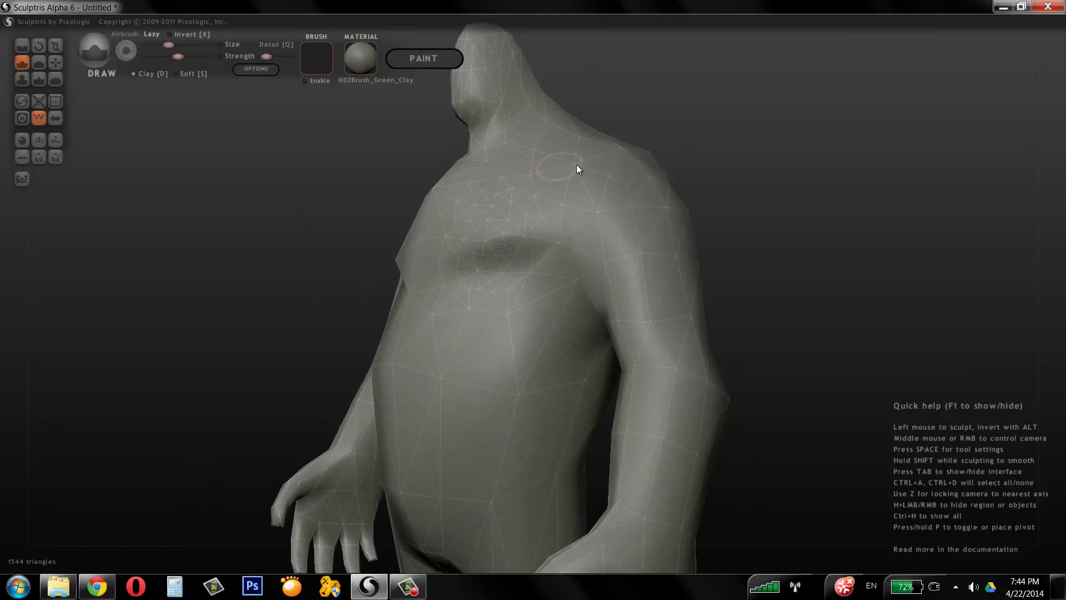
key(ctrl+z)
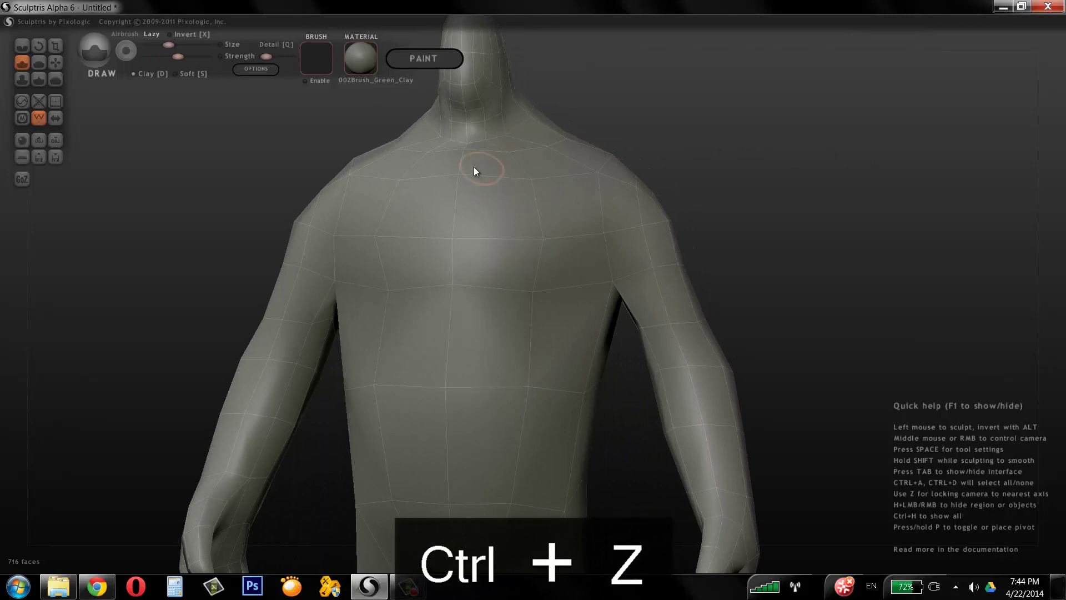
Turn on symmetry for the figure, accepting the removal of asymmetric details.
click(55, 119)
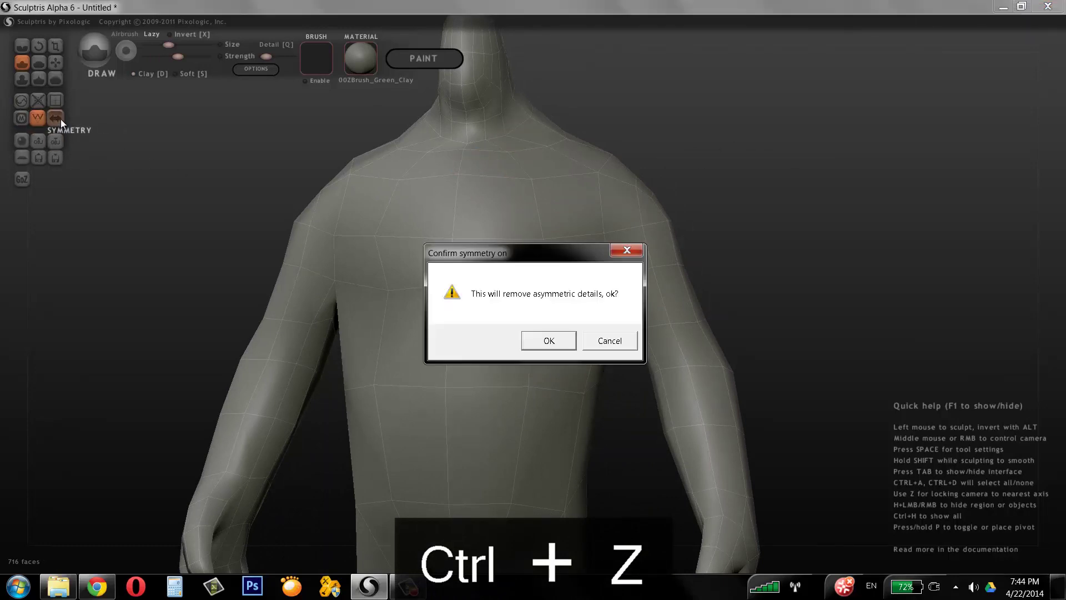
click(555, 340)
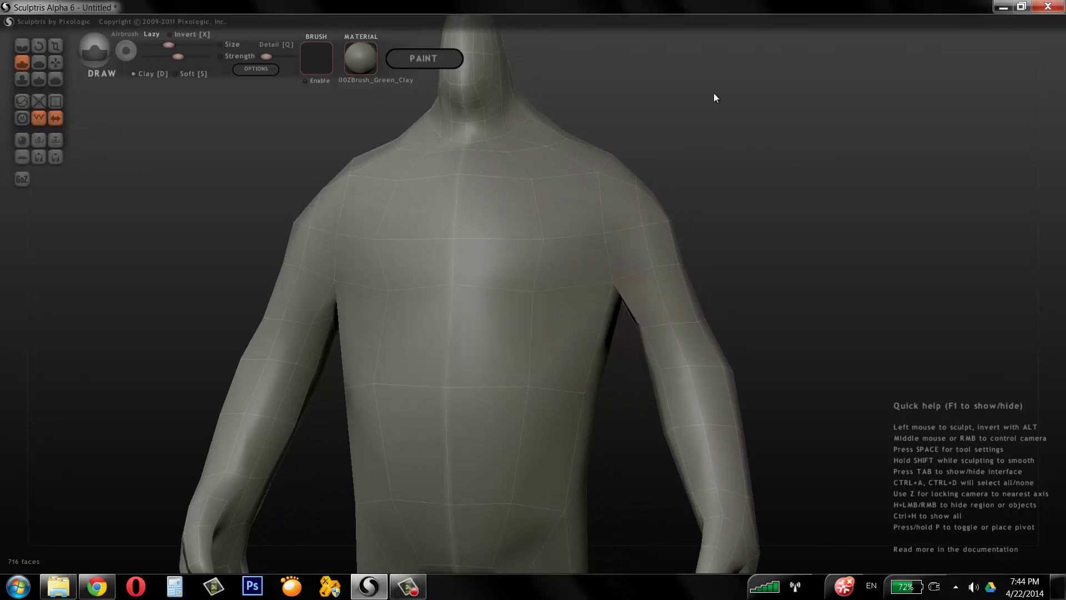
Try Draw strokes on the chest with symmetry on, and undo them.
middle_drag(714, 92, 651, 241)
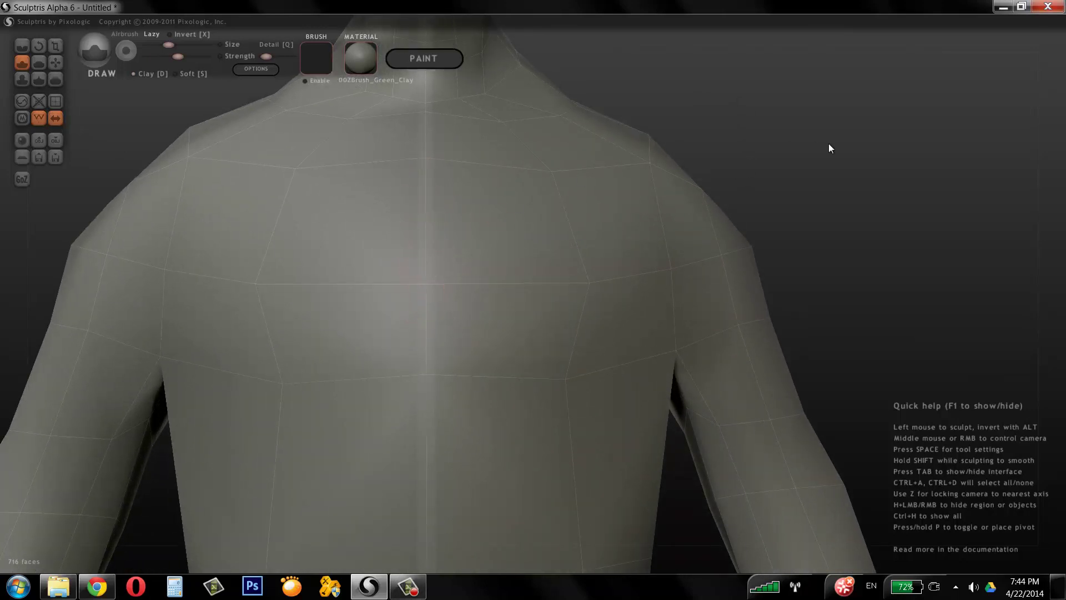
drag(828, 147, 701, 243)
mouse_move(588, 296)
mouse_down()
mouse_move(572, 287)
mouse_move(709, 202)
mouse_up()
key(ctrl+z)
key(ctrl+z)
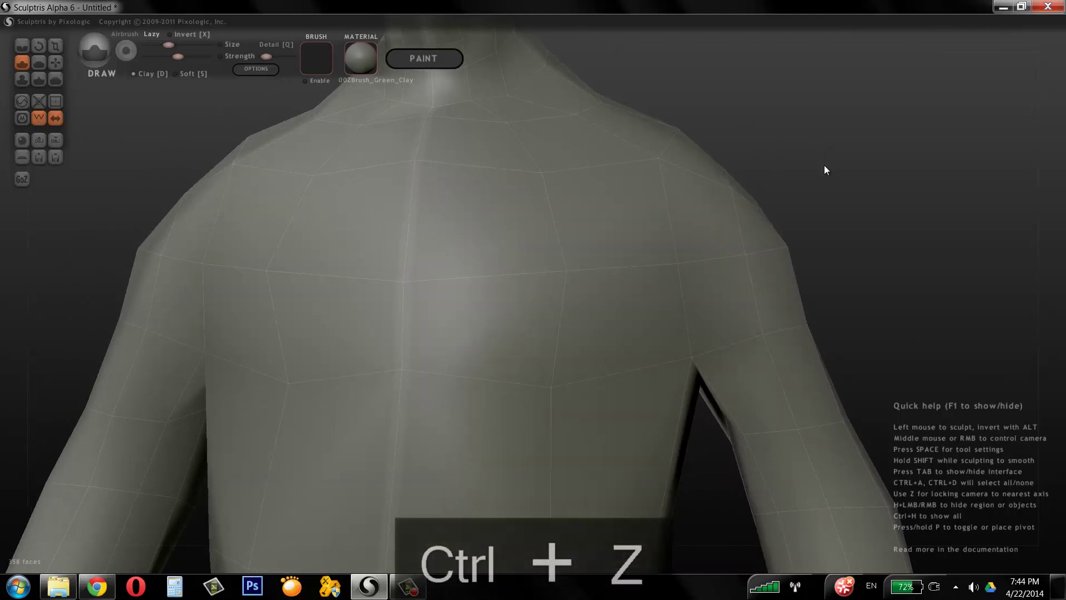
key(ctrl+z)
key(ctrl+z)
key(ctrl+z)
key(ctrl+z)
key(ctrl+z)
key(ctrl+z)
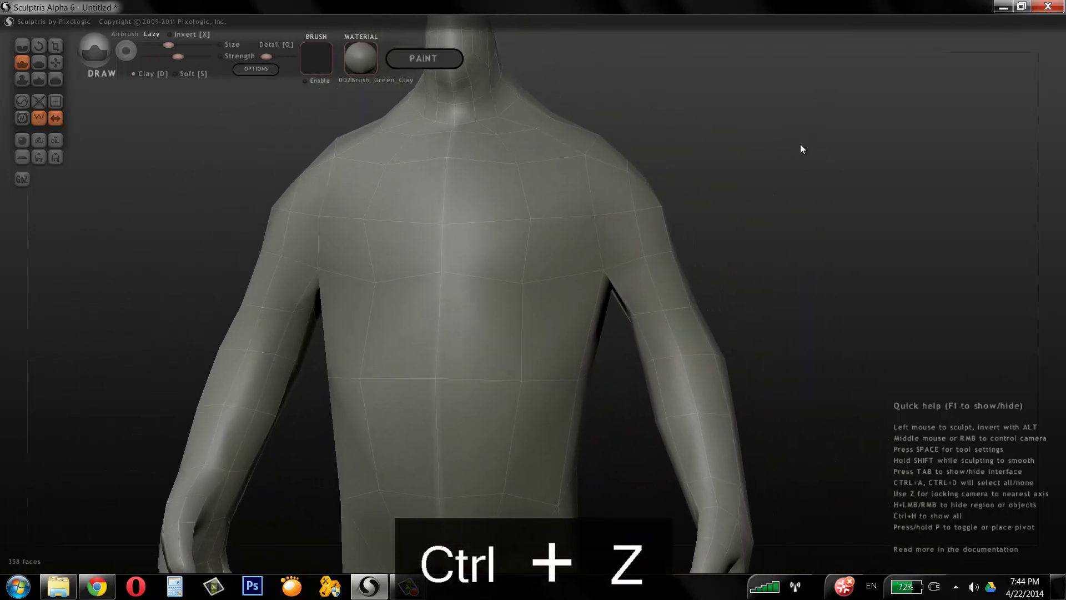
Subdivide the entire figure once to give it a denser mesh.
drag(766, 176, 719, 130)
drag(293, 182, 324, 127)
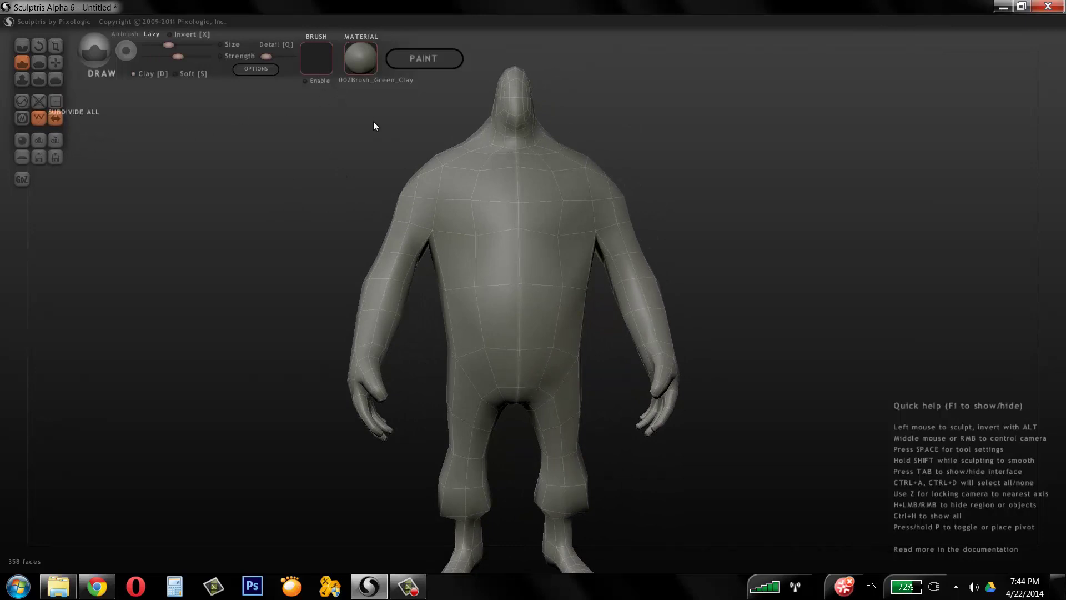
click(56, 102)
drag(605, 142, 738, 188)
scroll(744, 168, up, 8)
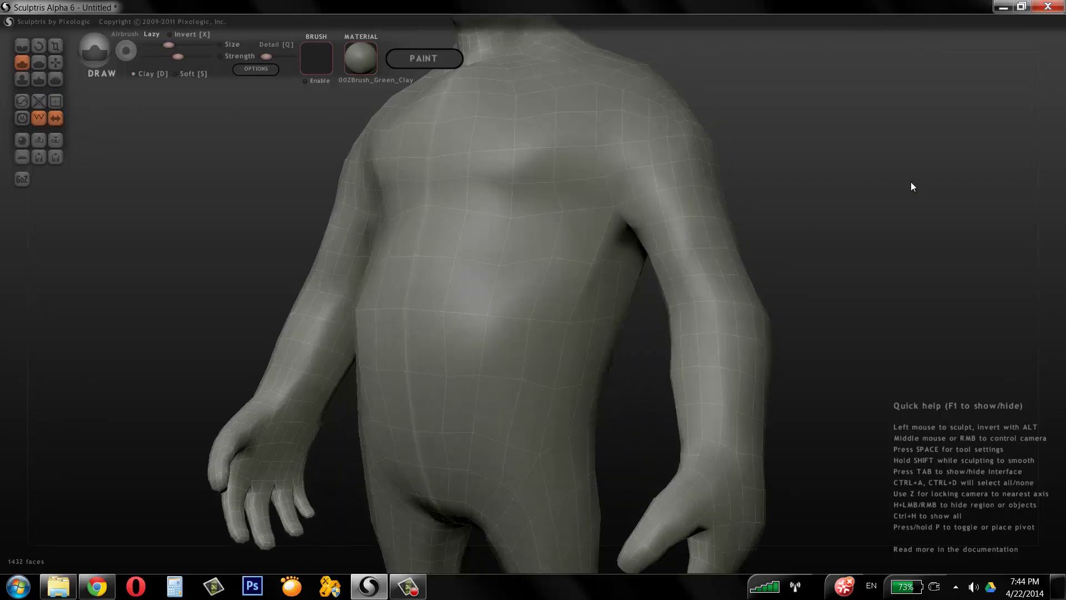
drag(887, 179, 896, 180)
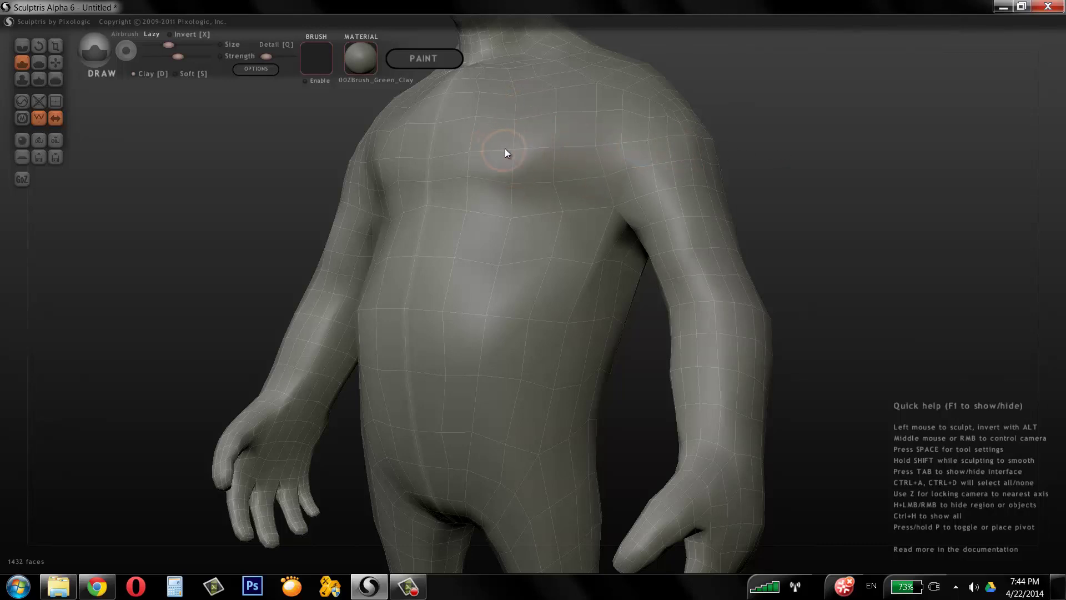
Build up the chest, armpits and lower belly with a larger Draw brush, hiding the wireframe.
key(space)
drag(517, 104, 521, 92)
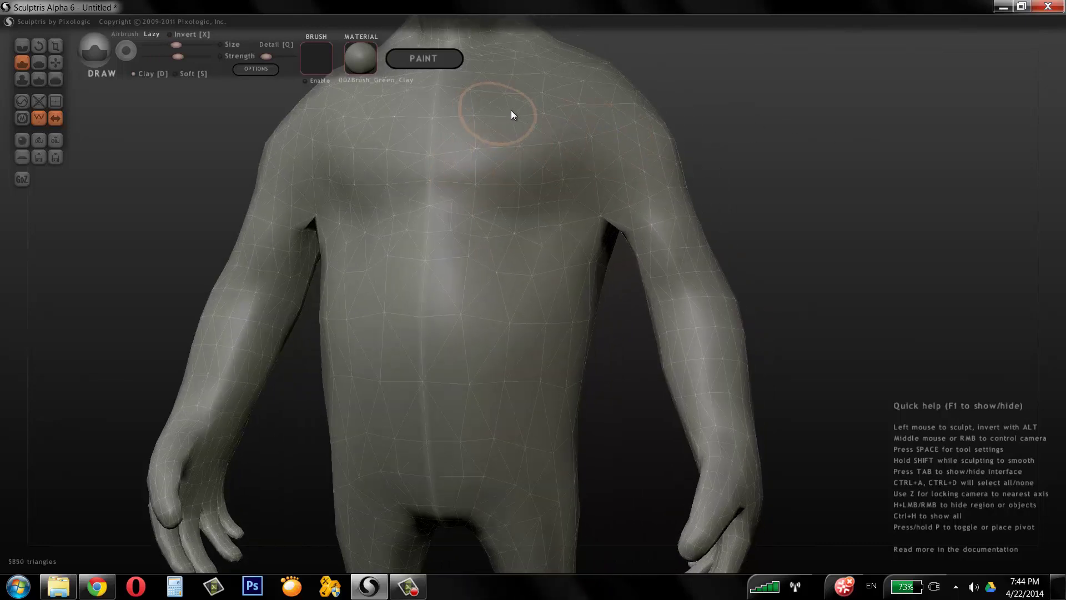
key(w)
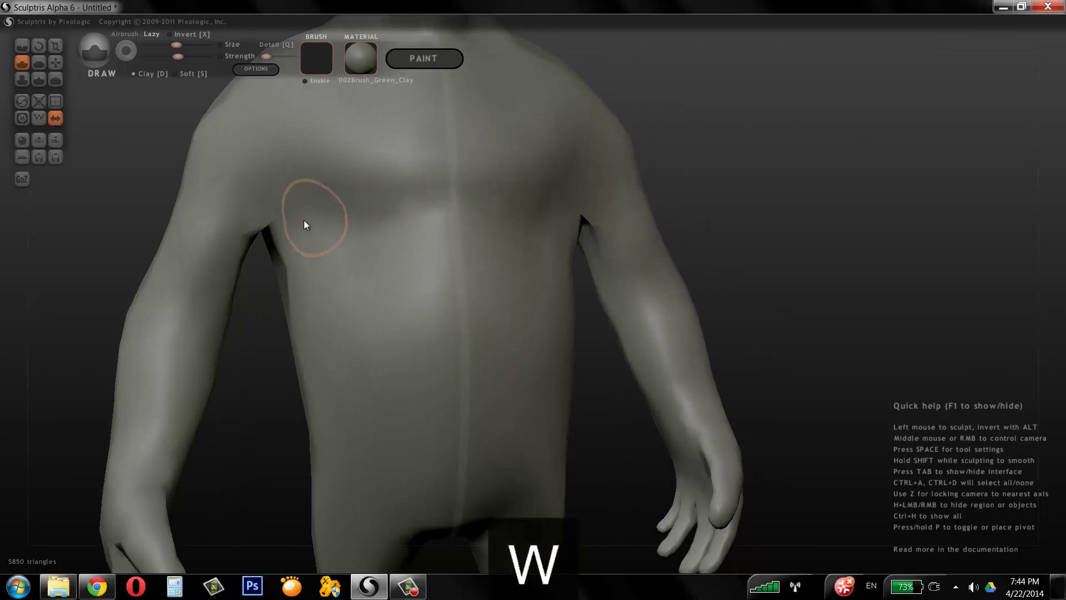
drag(305, 224, 274, 230)
mouse_move(212, 111)
mouse_down()
mouse_move(260, 132)
mouse_move(299, 121)
mouse_up()
scroll(764, 138, down, 3)
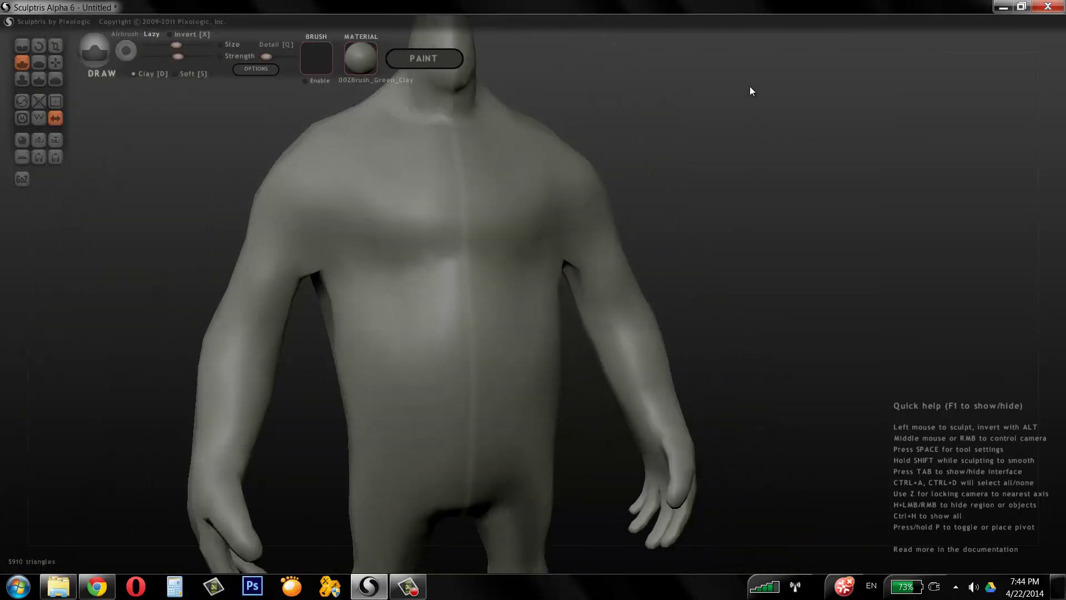
alt+right_drag(749, 86, 748, 108)
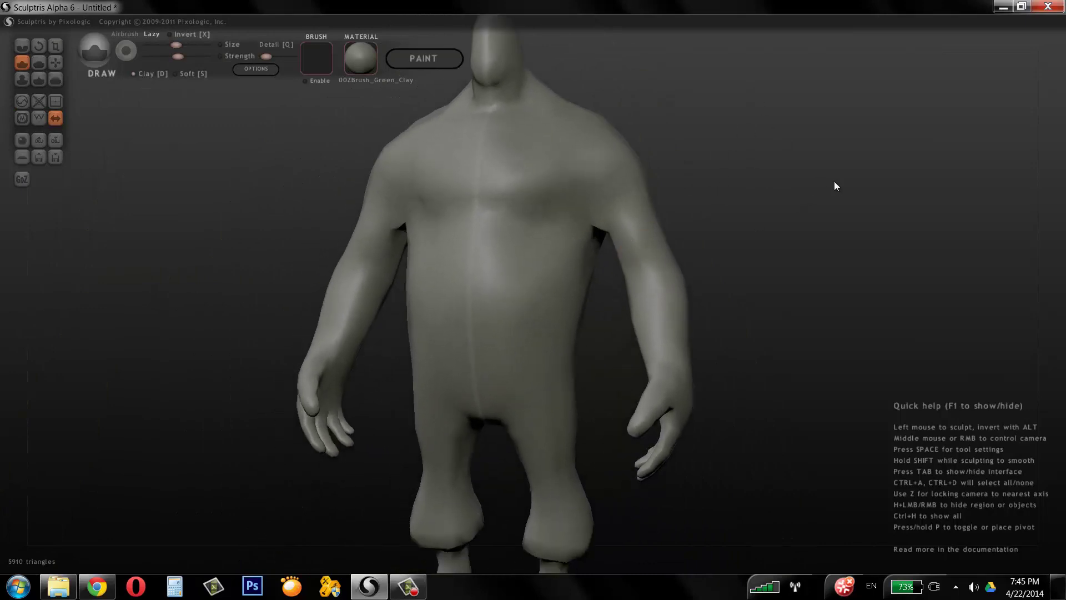
drag(835, 183, 638, 278)
mouse_move(476, 374)
mouse_down()
mouse_move(535, 373)
mouse_move(450, 398)
mouse_up()
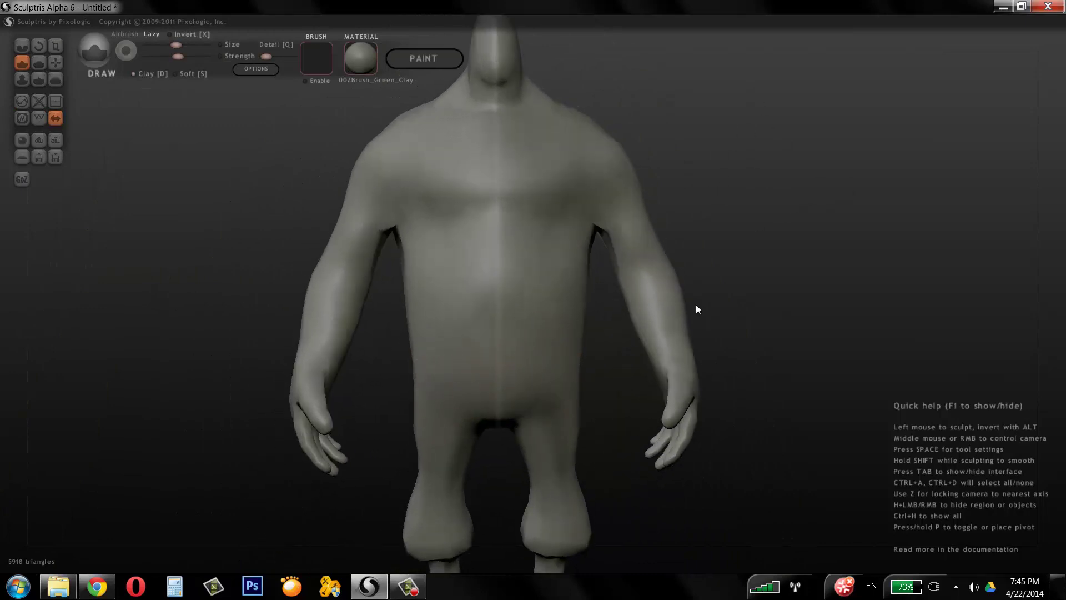
Reduce the brush size and rough out the muscles of the upper back with Draw strokes.
drag(698, 307, 707, 169)
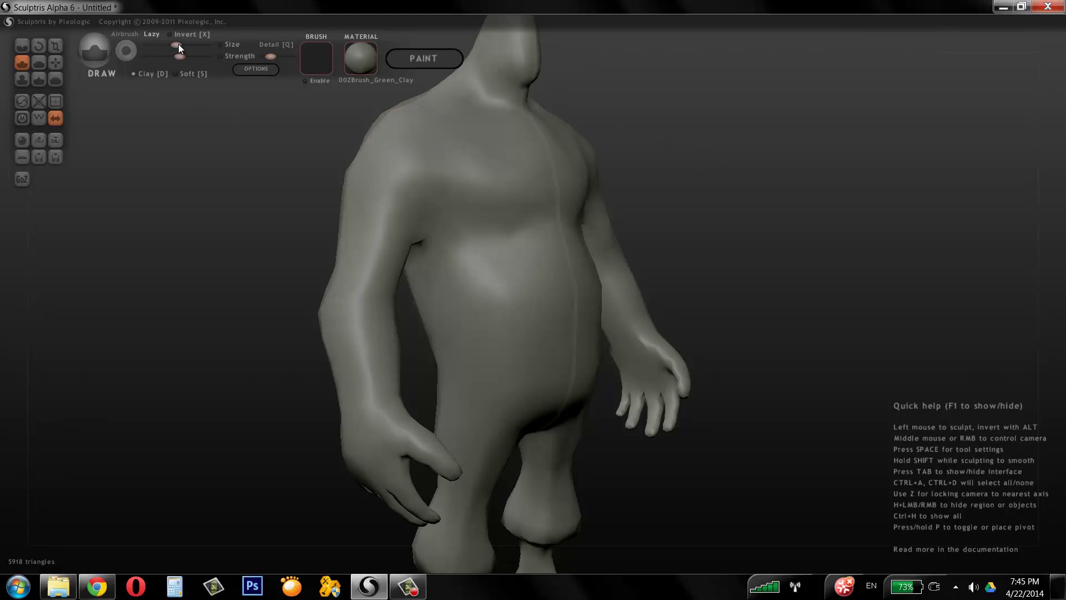
drag(173, 45, 165, 45)
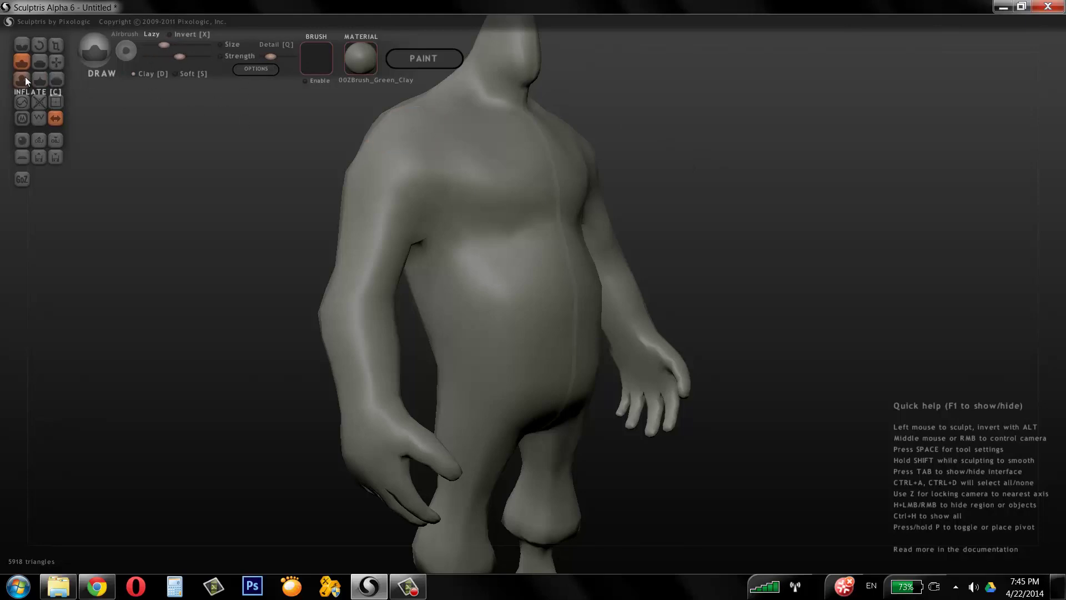
drag(772, 161, 910, 179)
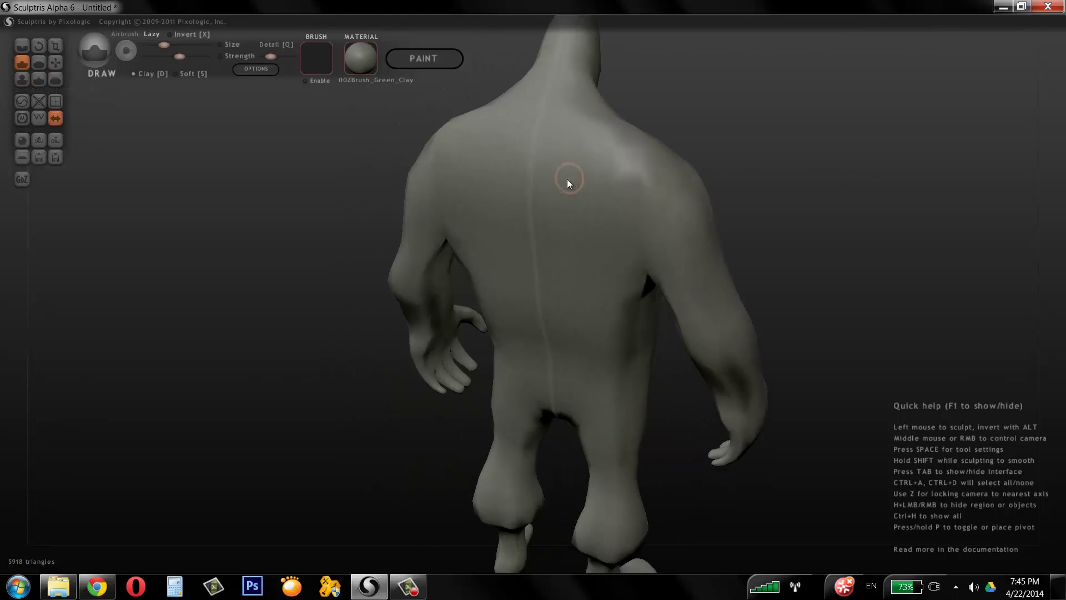
drag(567, 179, 595, 158)
mouse_move(462, 150)
mouse_down()
mouse_move(502, 211)
mouse_move(488, 124)
mouse_move(522, 93)
mouse_move(517, 106)
mouse_up()
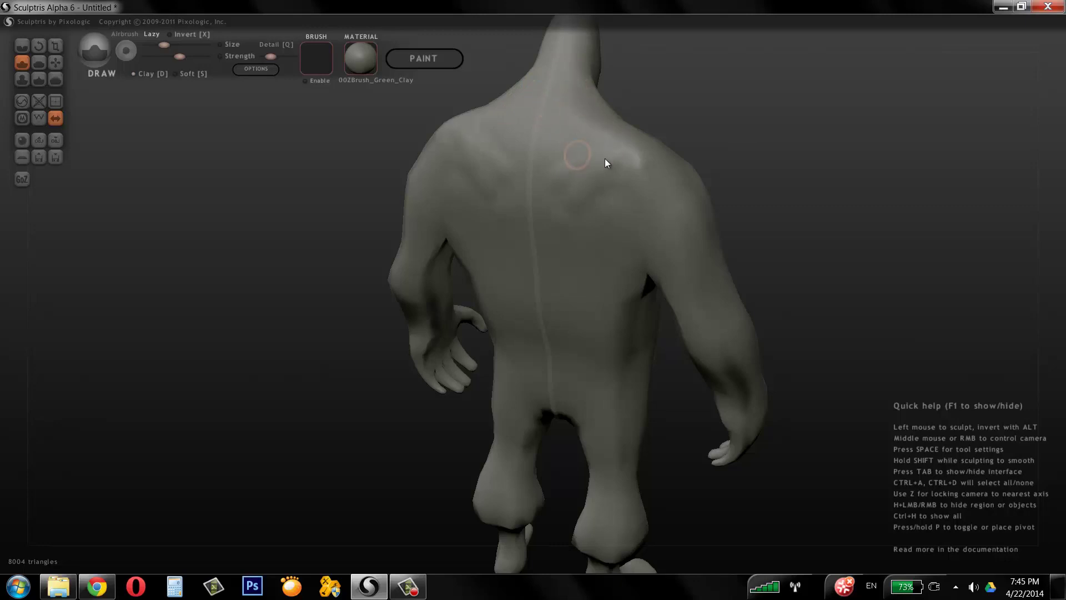
drag(555, 195, 562, 201)
drag(692, 136, 632, 159)
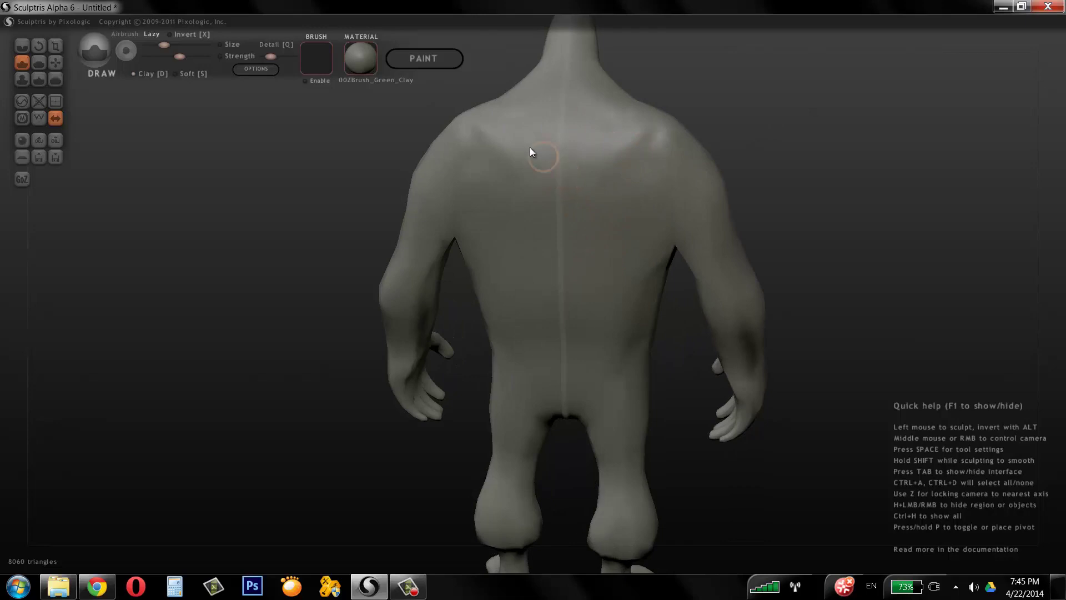
Sculpt the shoulder blades and the muscle ridges running from them up to the neck.
mouse_move(491, 139)
mouse_down()
mouse_move(492, 176)
mouse_move(486, 164)
mouse_move(510, 237)
mouse_move(510, 207)
mouse_up()
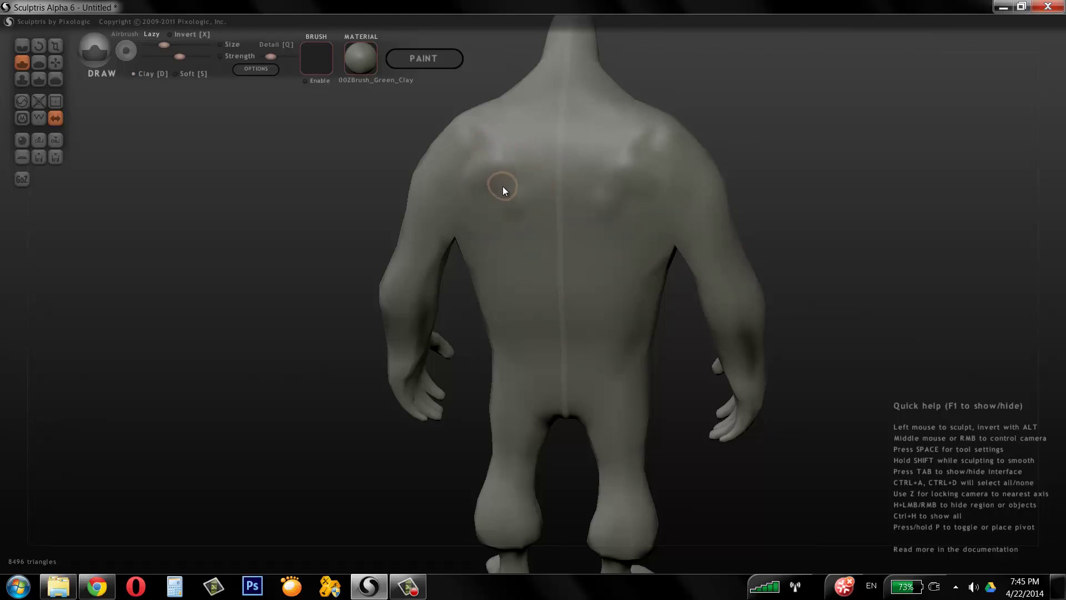
mouse_move(483, 173)
mouse_down()
mouse_move(494, 190)
mouse_move(518, 111)
mouse_move(518, 124)
mouse_move(558, 149)
mouse_move(526, 105)
mouse_move(535, 84)
mouse_move(526, 85)
mouse_move(547, 102)
mouse_up()
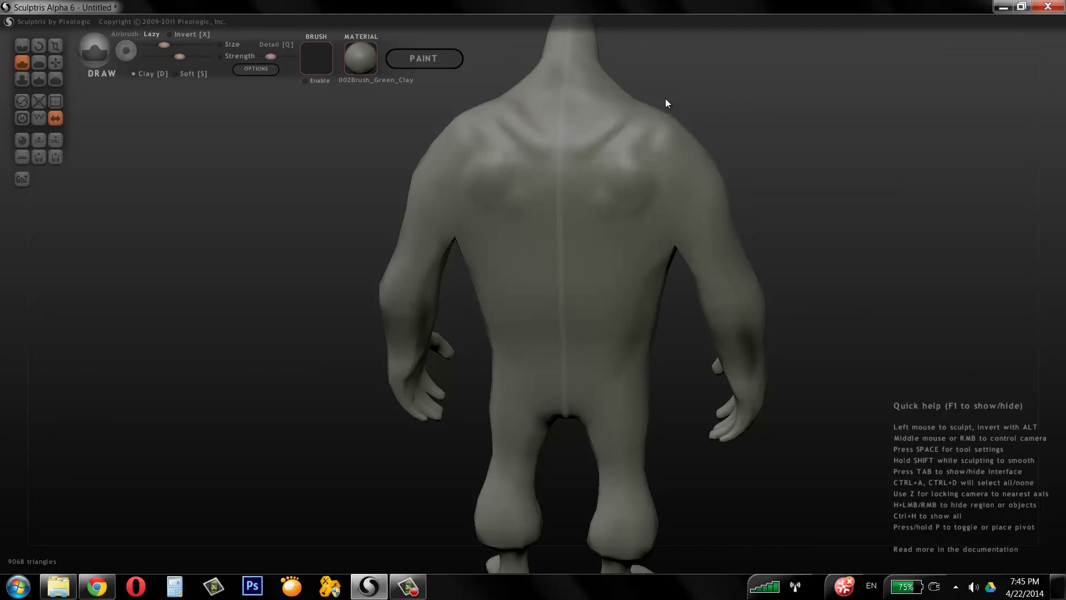
mouse_move(467, 110)
mouse_down()
mouse_move(788, 104)
mouse_move(605, 95)
mouse_move(606, 149)
mouse_move(589, 122)
mouse_up()
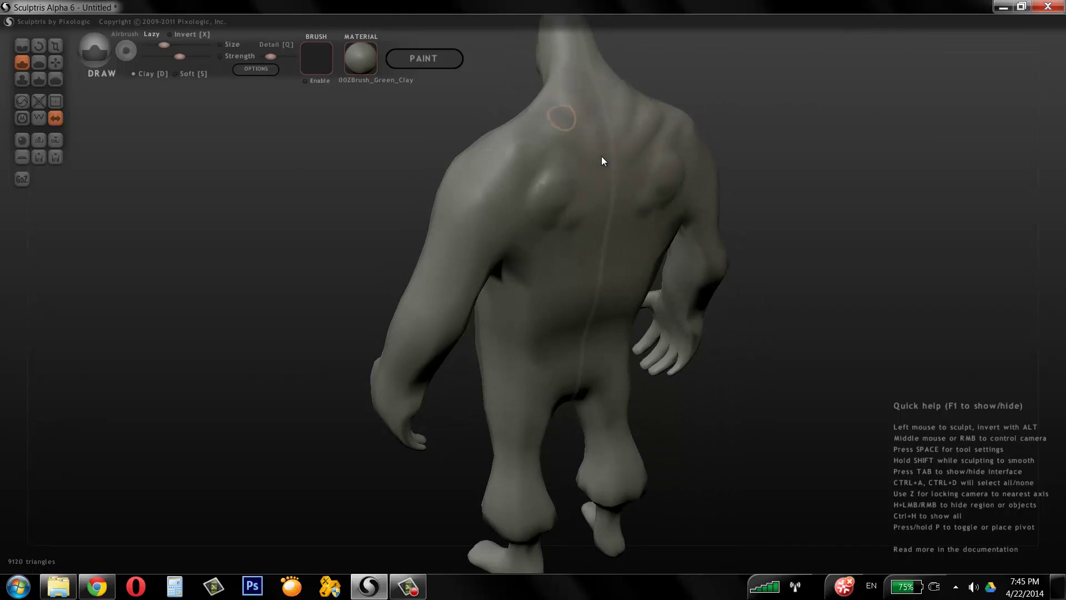
Sculpt diagonal muscles below the shoulder blades and a horizontal ridge across the lower back at the waist.
middle_drag(833, 83, 783, 75)
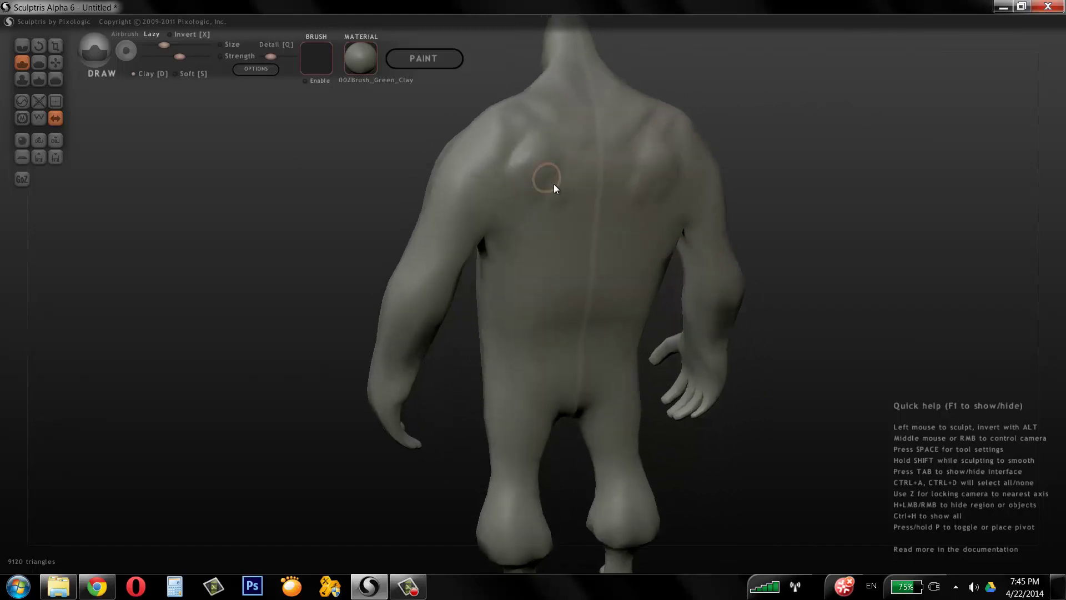
mouse_move(508, 248)
mouse_down()
mouse_move(522, 261)
mouse_move(588, 216)
mouse_move(491, 280)
mouse_move(561, 252)
mouse_move(571, 211)
mouse_up()
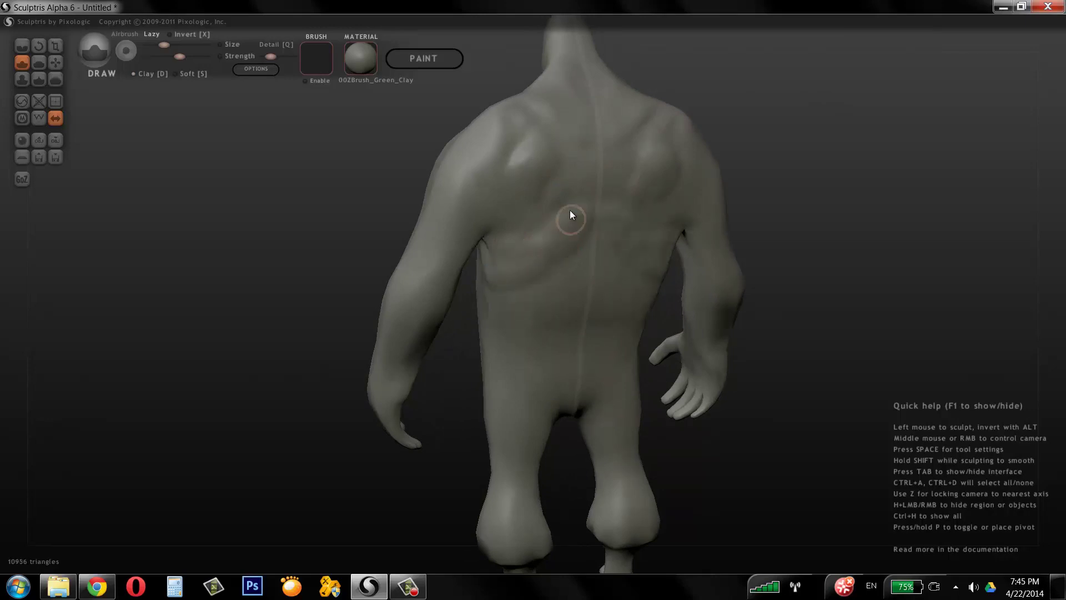
mouse_move(545, 272)
mouse_down()
mouse_move(542, 326)
mouse_move(566, 341)
mouse_move(550, 306)
mouse_up()
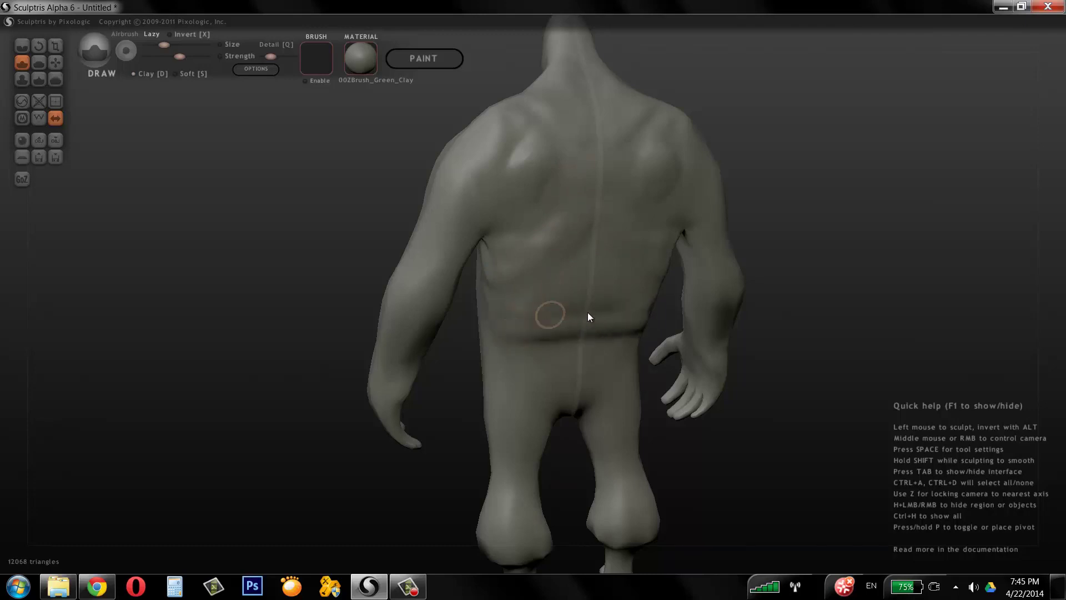
Continue the horizontal waist ridge from the lower back around the hip to the front with Draw strokes.
mouse_move(743, 241)
mouse_down()
mouse_move(899, 108)
mouse_move(986, 140)
mouse_move(906, 119)
mouse_move(622, 292)
mouse_up()
mouse_move(554, 304)
mouse_down()
mouse_move(654, 298)
mouse_move(587, 348)
mouse_up()
mouse_move(788, 213)
mouse_down()
mouse_move(890, 218)
mouse_move(486, 307)
mouse_move(555, 300)
mouse_up()
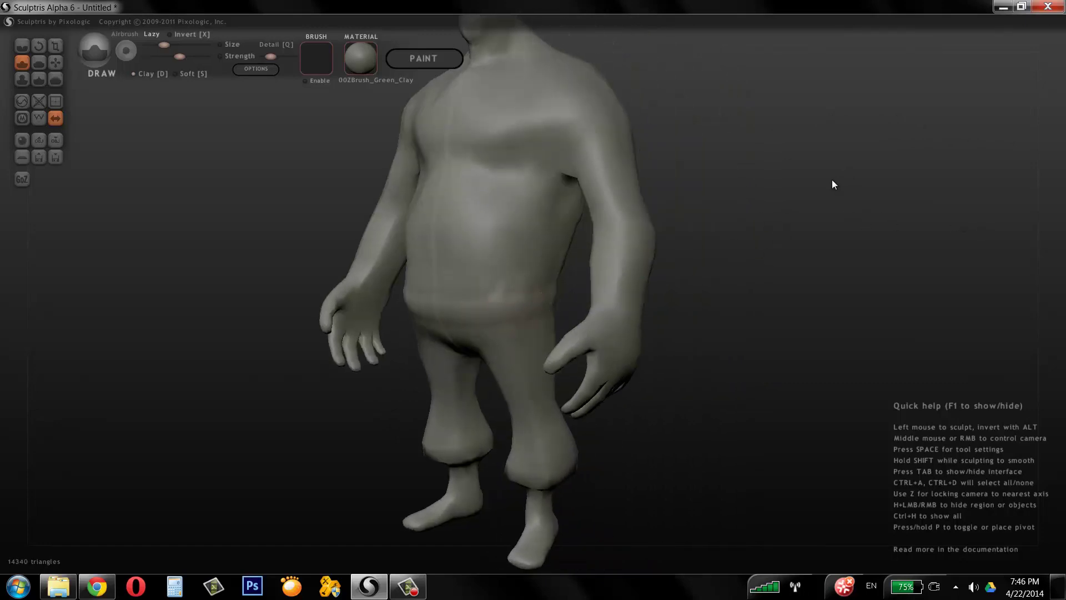
Build up the area below the belly with Draw strokes and smooth the deep crease above the crotch.
drag(832, 179, 821, 211)
scroll(821, 207, up, 3)
mouse_move(466, 368)
mouse_down()
mouse_move(394, 426)
mouse_move(532, 341)
mouse_up()
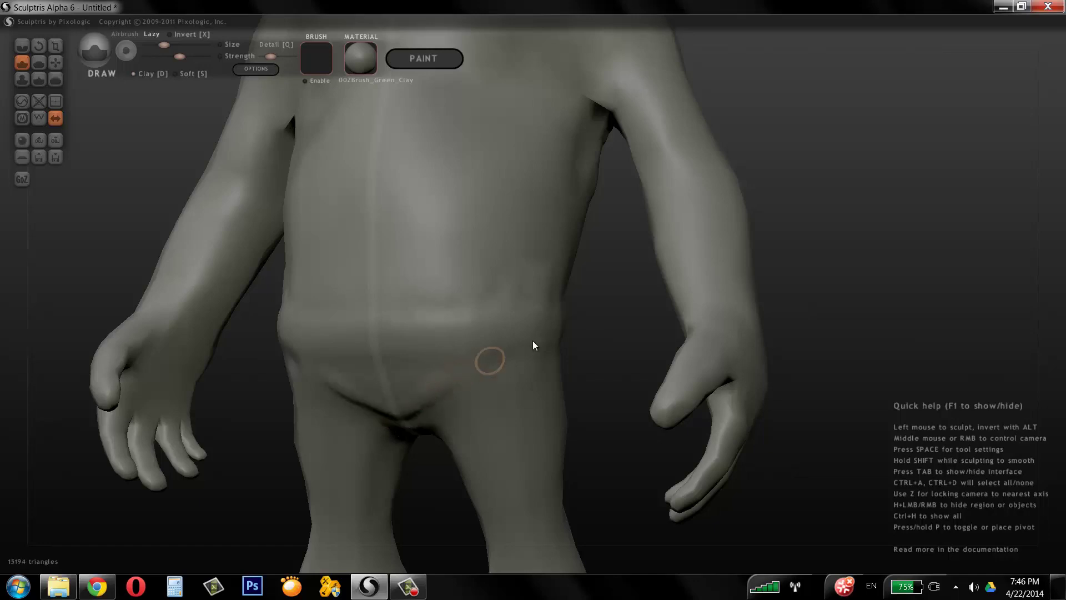
alt+middle_drag(826, 145, 865, 97)
drag(867, 101, 872, 161)
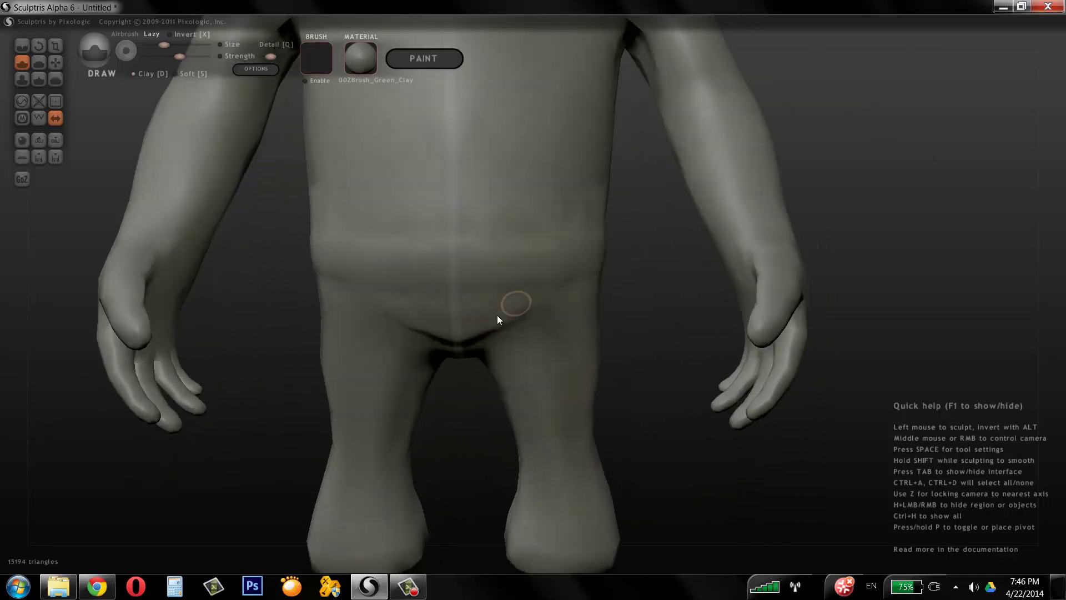
shift+drag(497, 315, 495, 308)
drag(445, 269, 481, 275)
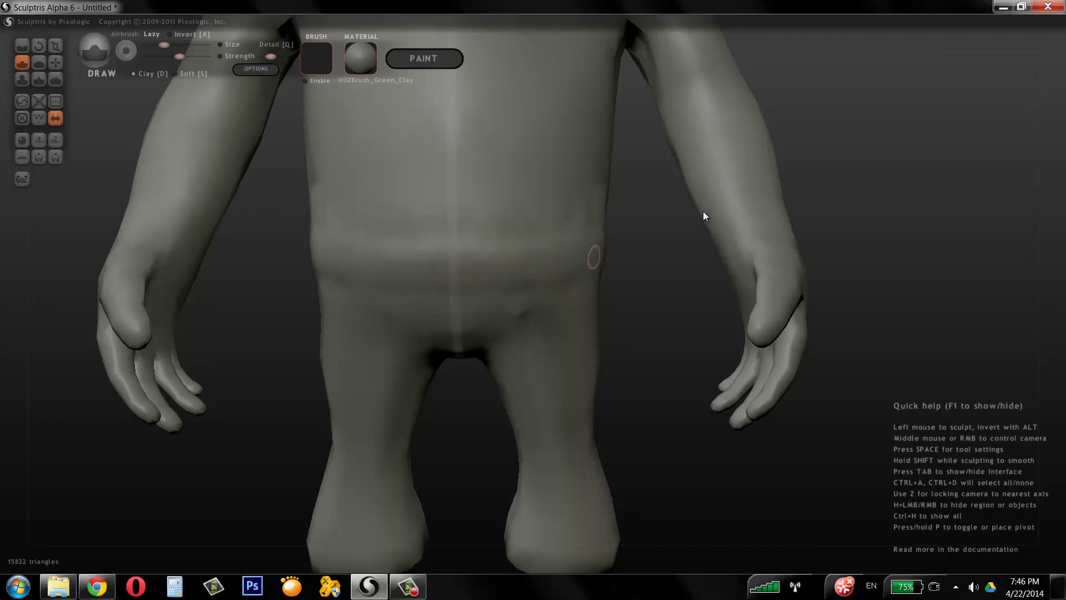
Sculpt symmetrical diagonal trouser folds running from the hips down to the crotch.
drag(800, 182, 872, 128)
drag(571, 238, 514, 304)
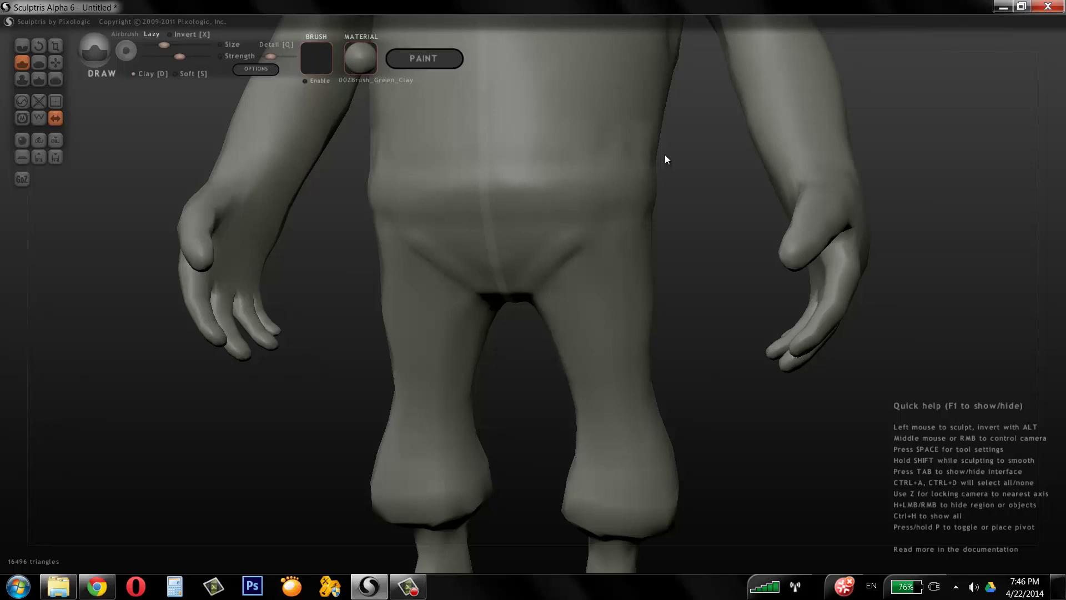
drag(702, 209, 640, 188)
drag(711, 174, 667, 175)
drag(562, 138, 623, 115)
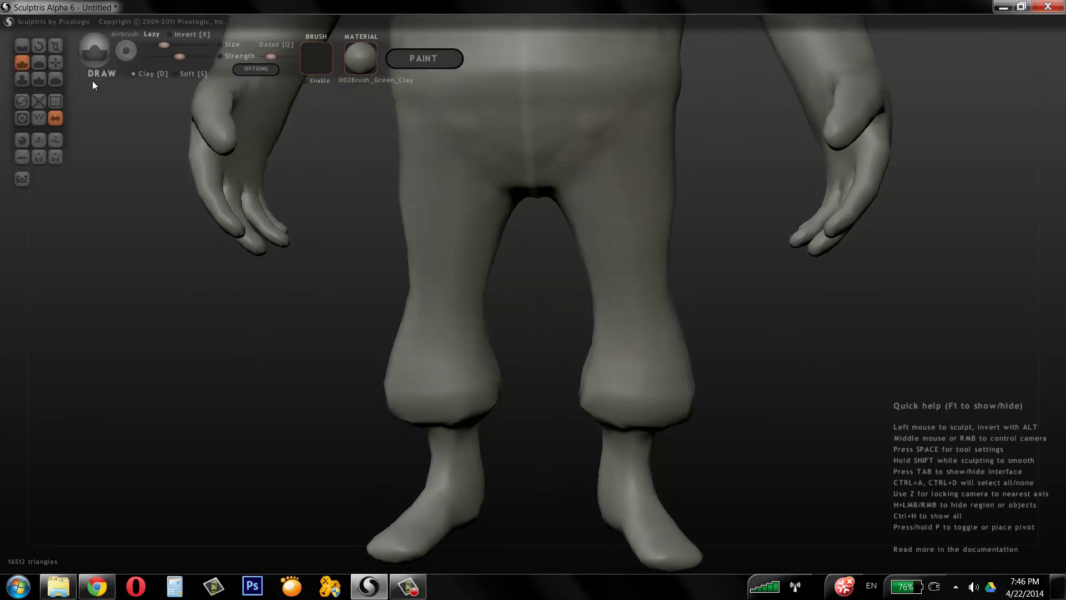
Turn symmetry off and draw diagonal cloth folds across the upper thigh of one trouser leg.
click(58, 117)
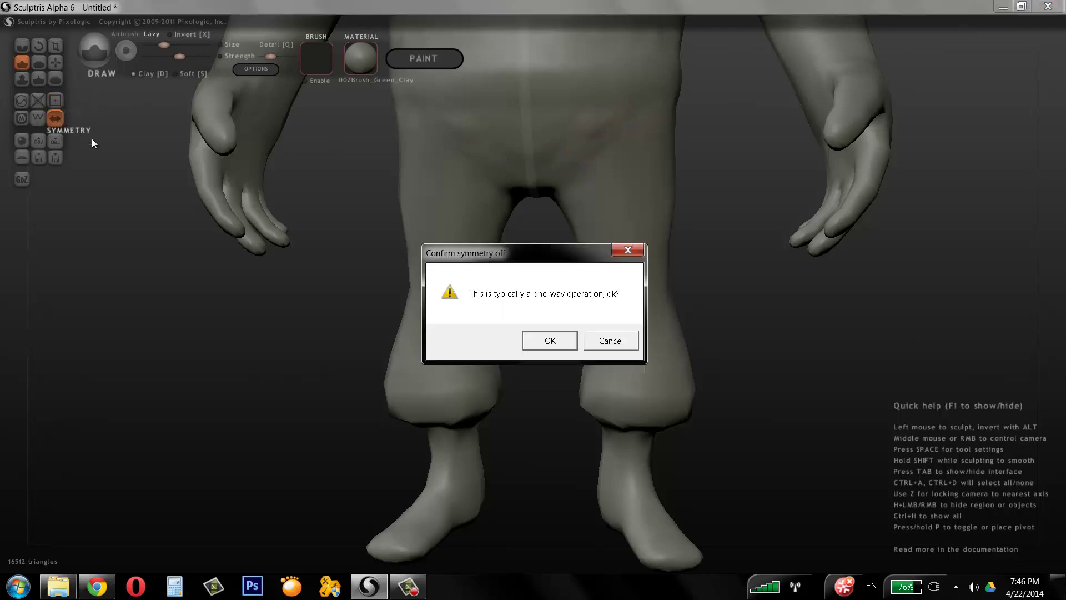
click(555, 342)
mouse_move(647, 138)
mouse_down()
mouse_move(606, 176)
mouse_move(608, 219)
mouse_up()
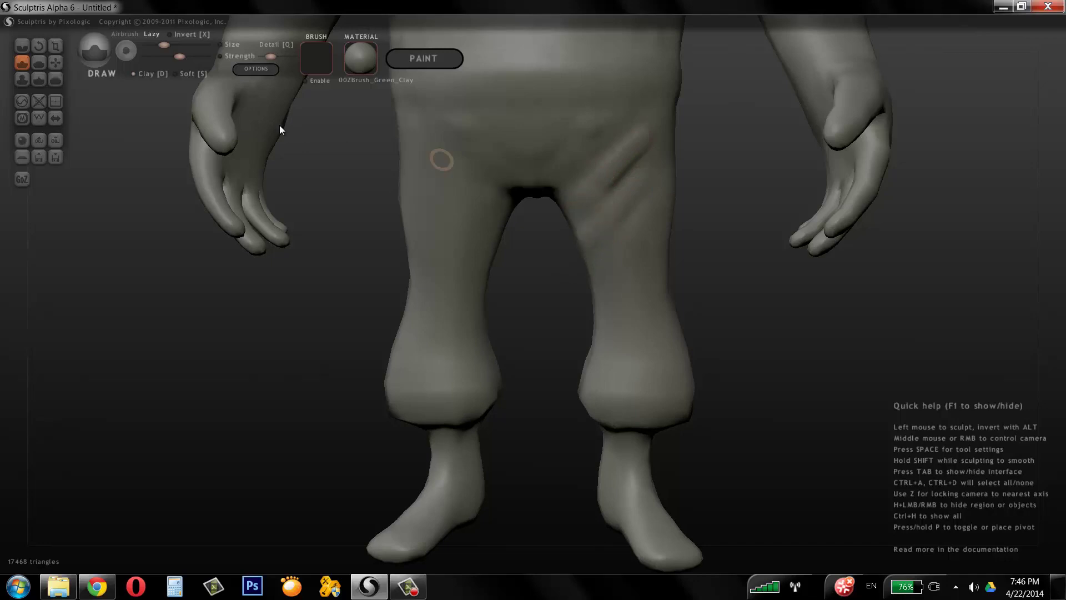
Sharpen the new diagonal thigh folds with the Pinch brush.
click(39, 80)
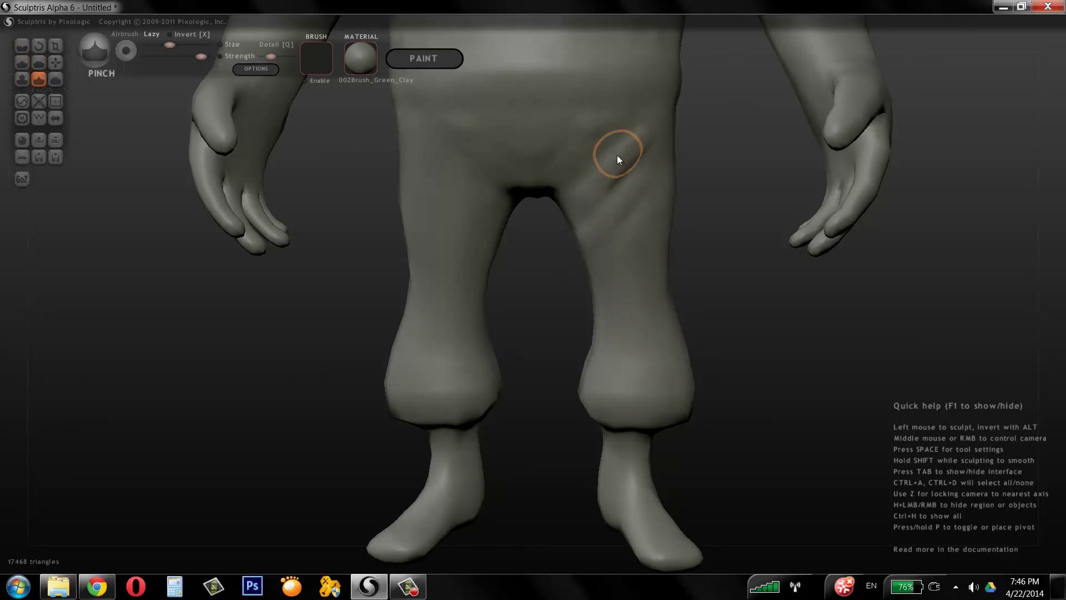
drag(617, 155, 575, 205)
drag(651, 175, 594, 234)
Carve cloth folds down the same thigh and across the front and side of its knee with the Crease brush.
click(25, 47)
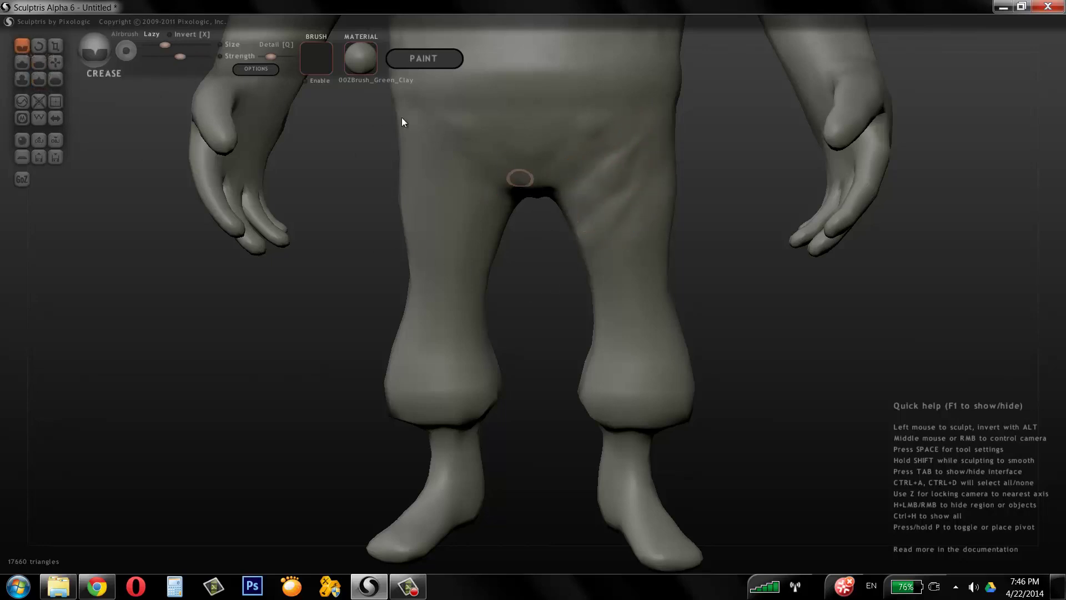
mouse_move(167, 45)
mouse_down()
mouse_move(186, 46)
mouse_move(165, 45)
mouse_up()
mouse_move(607, 281)
mouse_down()
mouse_move(659, 209)
mouse_move(672, 168)
mouse_move(638, 229)
mouse_up()
mouse_move(657, 195)
mouse_down()
mouse_move(620, 273)
mouse_move(651, 231)
mouse_move(592, 309)
mouse_up()
mouse_move(652, 253)
mouse_down()
mouse_move(590, 326)
mouse_move(711, 351)
mouse_up()
drag(591, 361, 667, 347)
middle_drag(728, 314, 624, 310)
drag(574, 327, 714, 344)
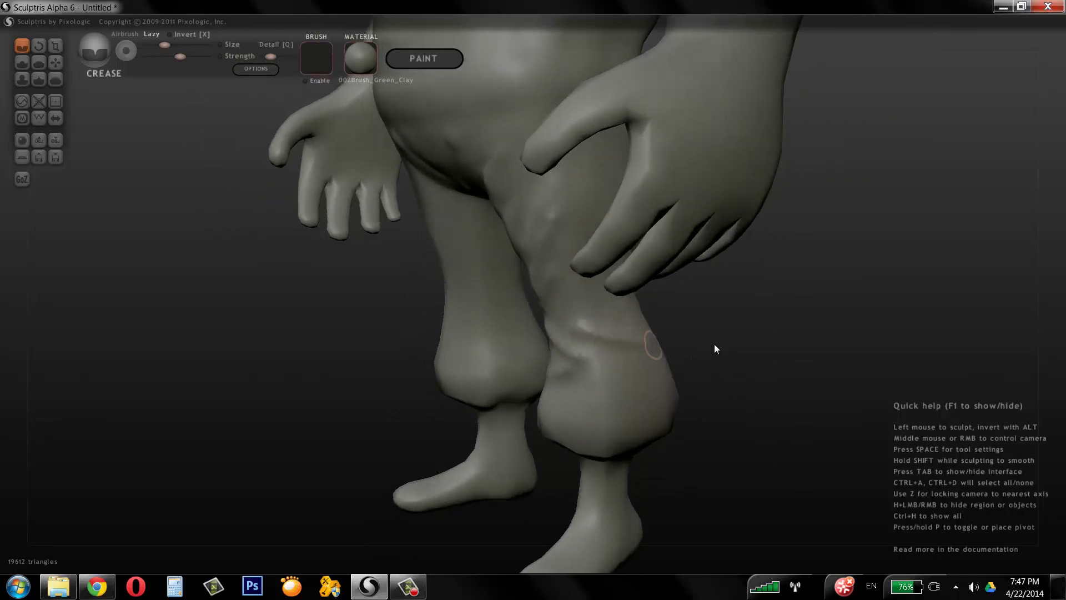
Carve the creases of the same trouser leg around the back of the knee and up toward the seat.
middle_drag(714, 344, 654, 319)
drag(499, 396, 550, 364)
drag(626, 350, 599, 324)
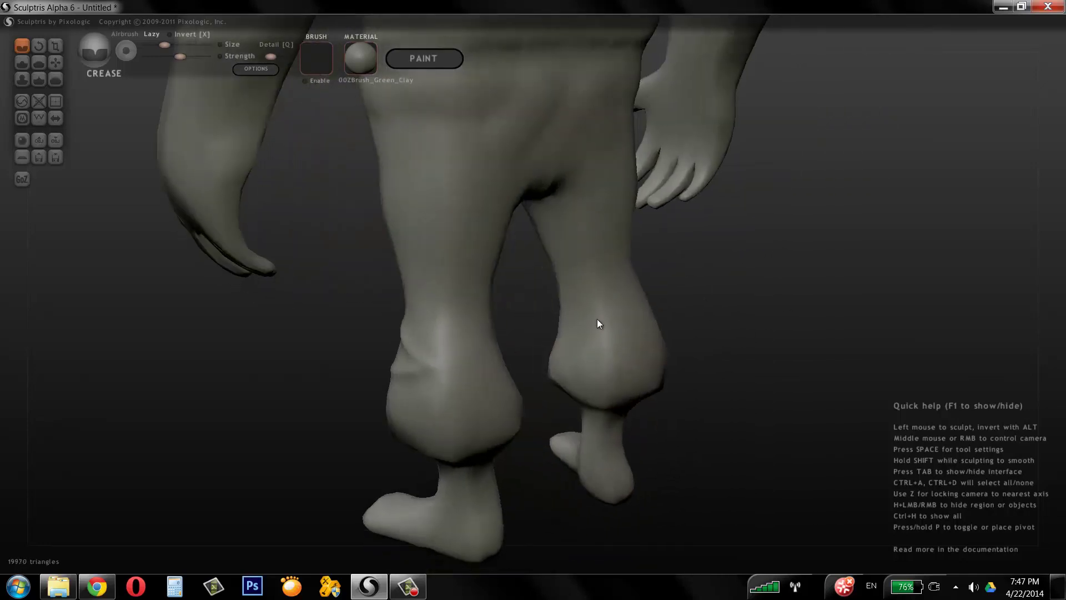
mouse_move(411, 296)
mouse_down()
mouse_move(528, 369)
mouse_move(550, 366)
mouse_up()
middle_drag(666, 278, 749, 249)
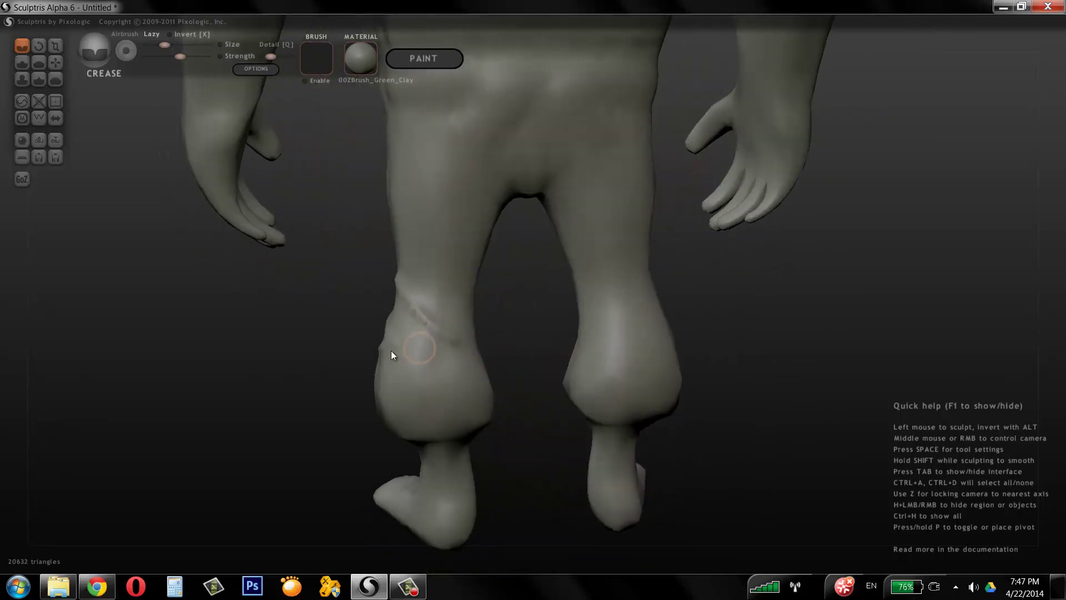
drag(391, 351, 464, 338)
mouse_move(403, 288)
mouse_down()
mouse_move(465, 245)
mouse_move(483, 204)
mouse_move(610, 141)
mouse_up()
mouse_move(610, 141)
right_down()
mouse_move(947, 249)
mouse_move(1008, 236)
right_up()
Turn symmetry back on, accepting the removal of asymmetric details, to mirror the trouser folds onto the other leg.
click(55, 118)
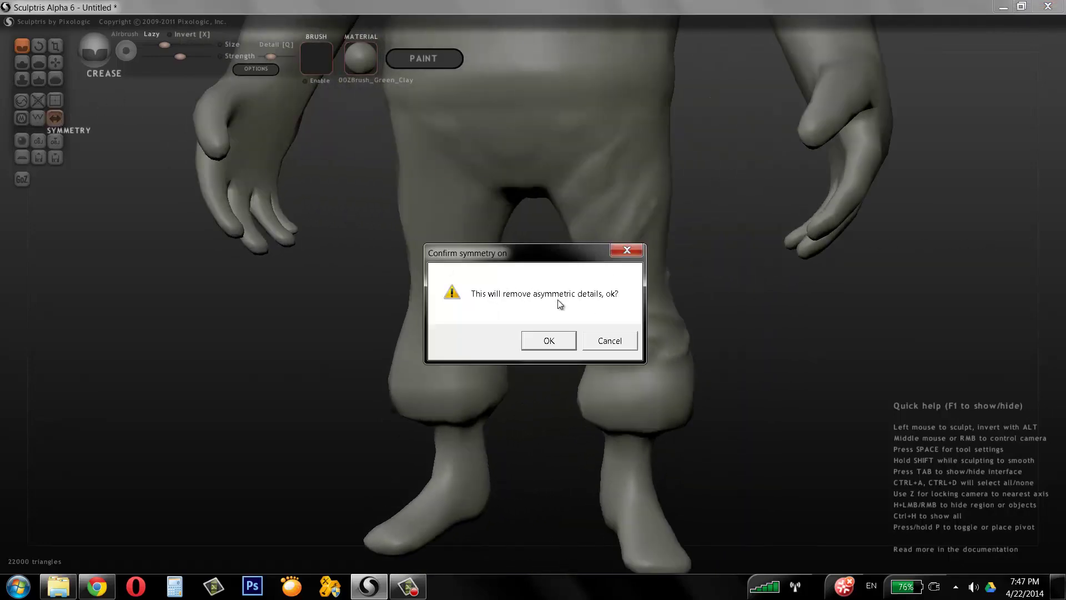
click(611, 341)
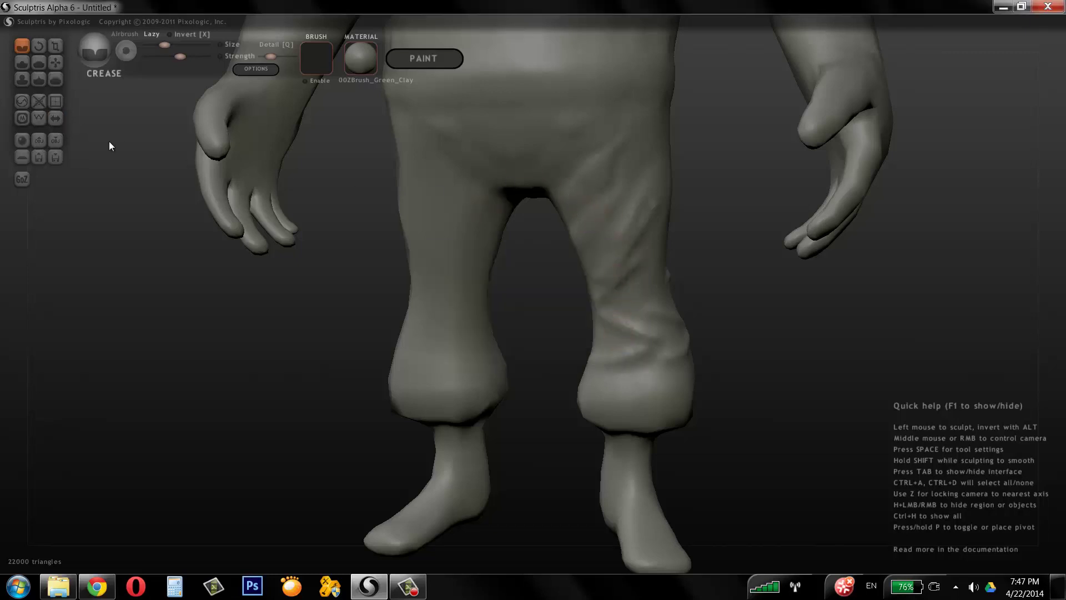
click(55, 118)
click(561, 340)
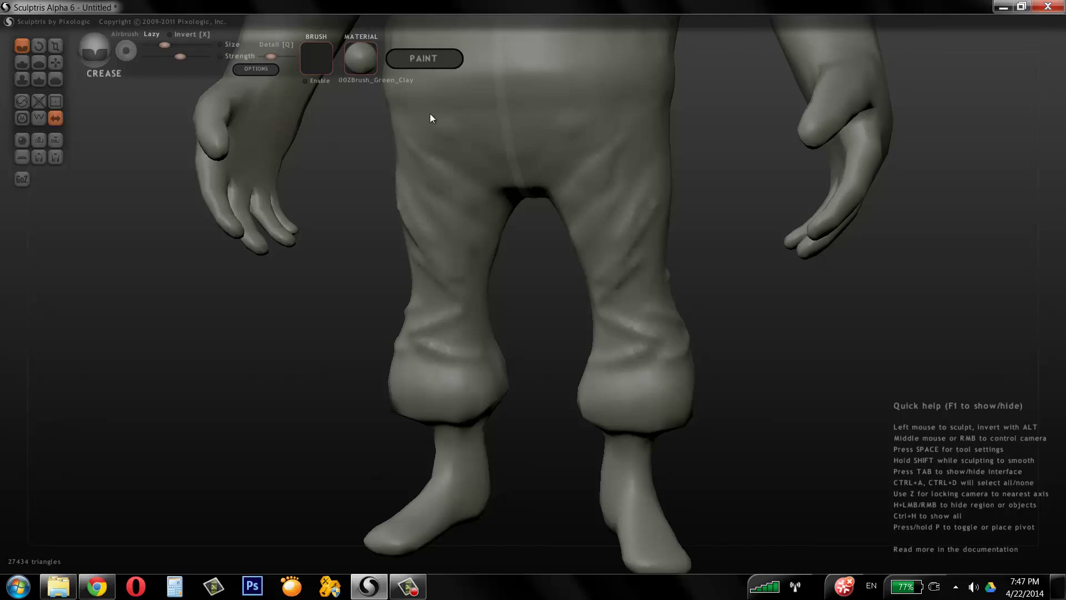
Sculpt raised pads across the middle of the palm and along the base of the fingers with the Draw brush.
scroll(902, 154, up, 5)
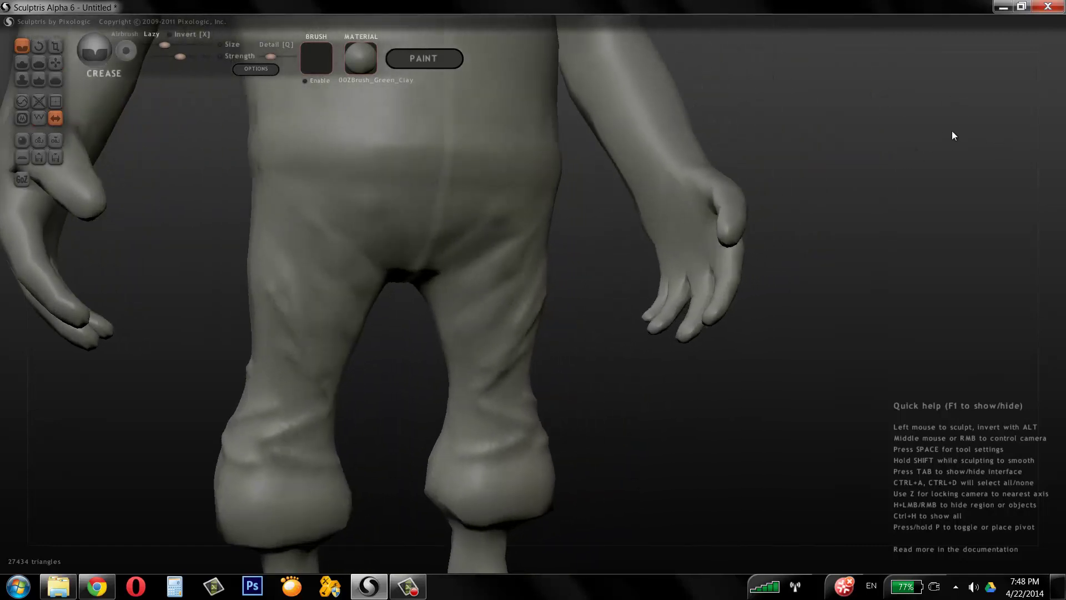
middle_drag(952, 131, 813, 183)
scroll(813, 183, up, 3)
alt+middle_drag(945, 141, 884, 178)
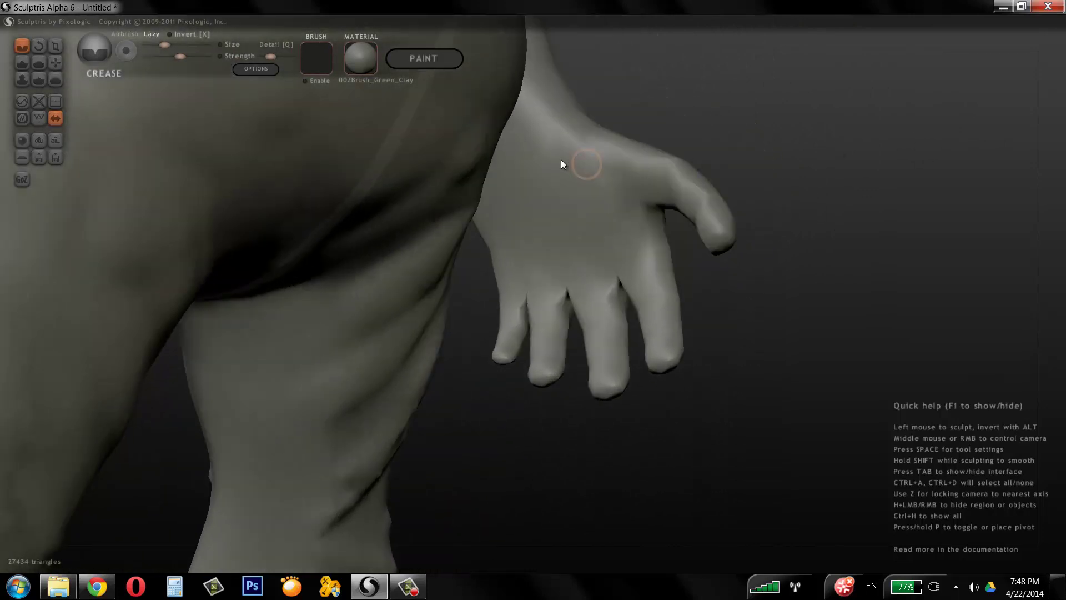
click(22, 62)
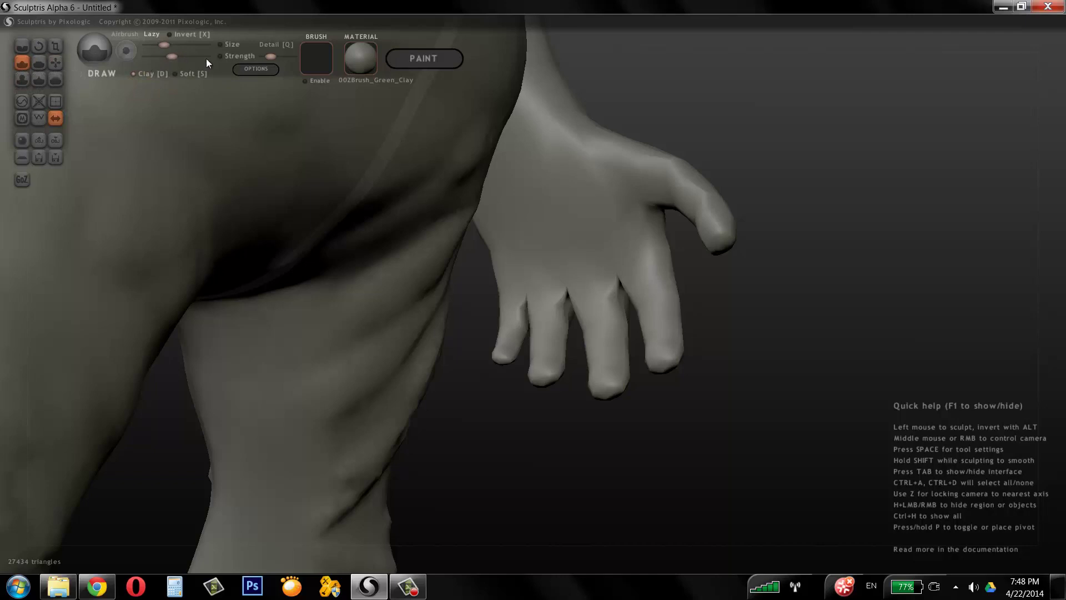
mouse_move(551, 181)
mouse_down()
mouse_move(577, 192)
mouse_move(659, 181)
mouse_up()
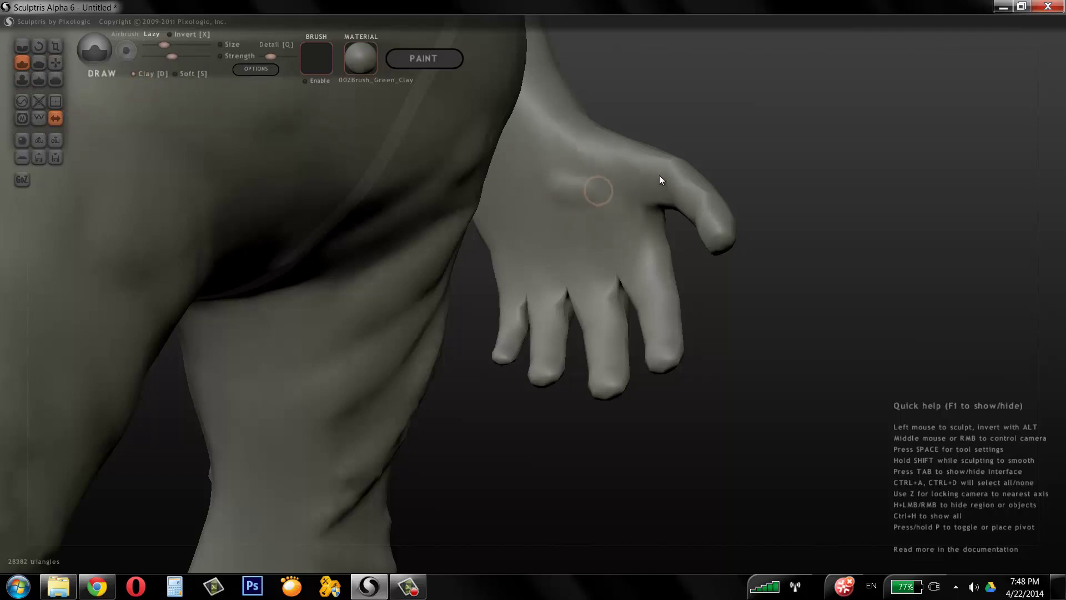
middle_drag(759, 150, 634, 215)
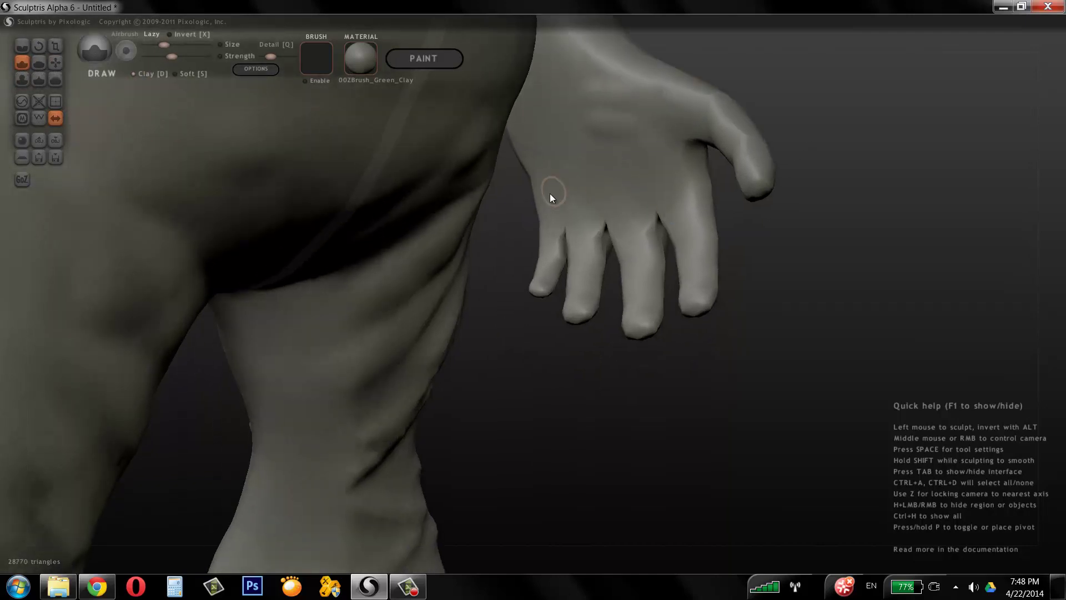
mouse_move(550, 194)
mouse_down()
mouse_move(659, 190)
mouse_move(594, 198)
mouse_move(691, 169)
mouse_up()
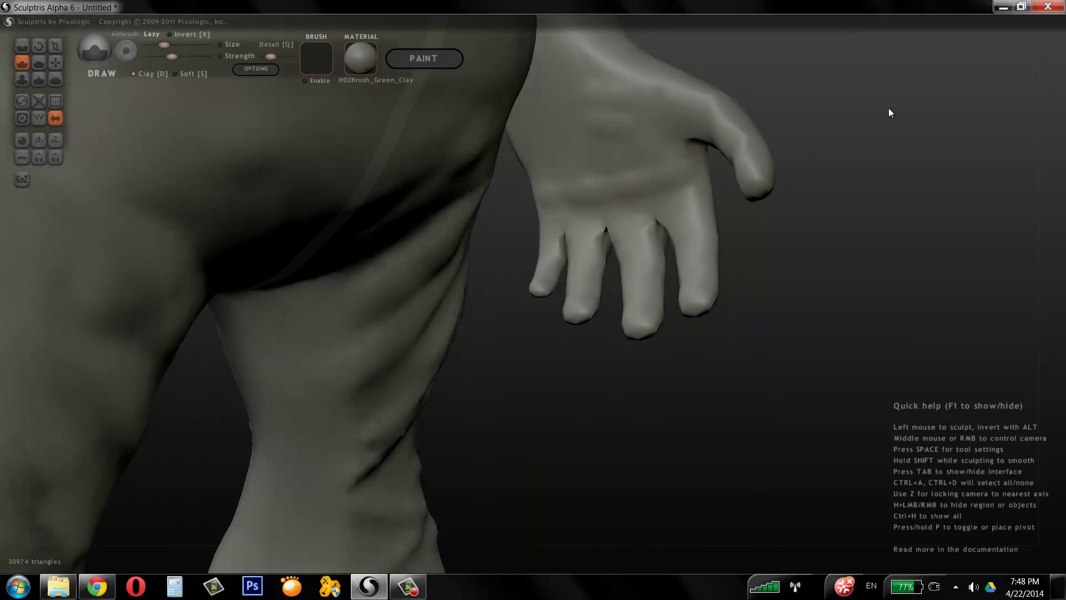
middle_drag(889, 109, 849, 124)
mouse_move(636, 172)
mouse_down()
mouse_move(571, 160)
mouse_move(613, 183)
mouse_move(584, 123)
mouse_move(562, 132)
mouse_move(616, 184)
mouse_move(573, 124)
mouse_move(550, 166)
mouse_up()
Enlarge the Draw brush and build up the palm and the fleshy base of the thumb.
key(space)
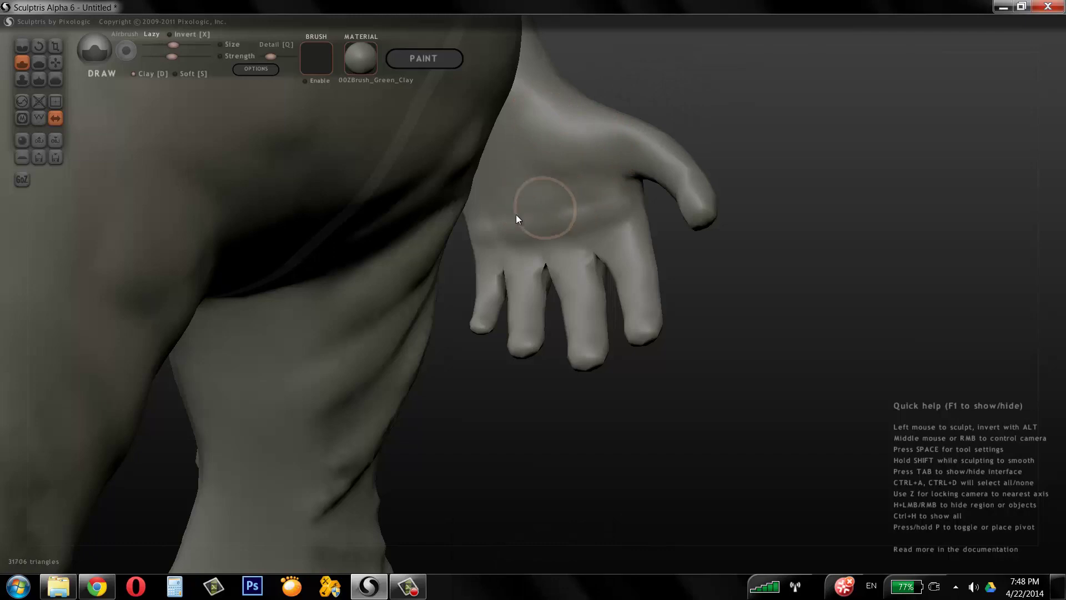
mouse_move(516, 215)
mouse_down()
mouse_move(497, 224)
mouse_move(585, 211)
mouse_up()
mouse_move(747, 111)
mouse_down()
mouse_move(685, 138)
mouse_move(571, 143)
mouse_move(521, 181)
mouse_up()
mouse_move(522, 181)
right_down()
mouse_move(722, 97)
mouse_move(913, 63)
right_up()
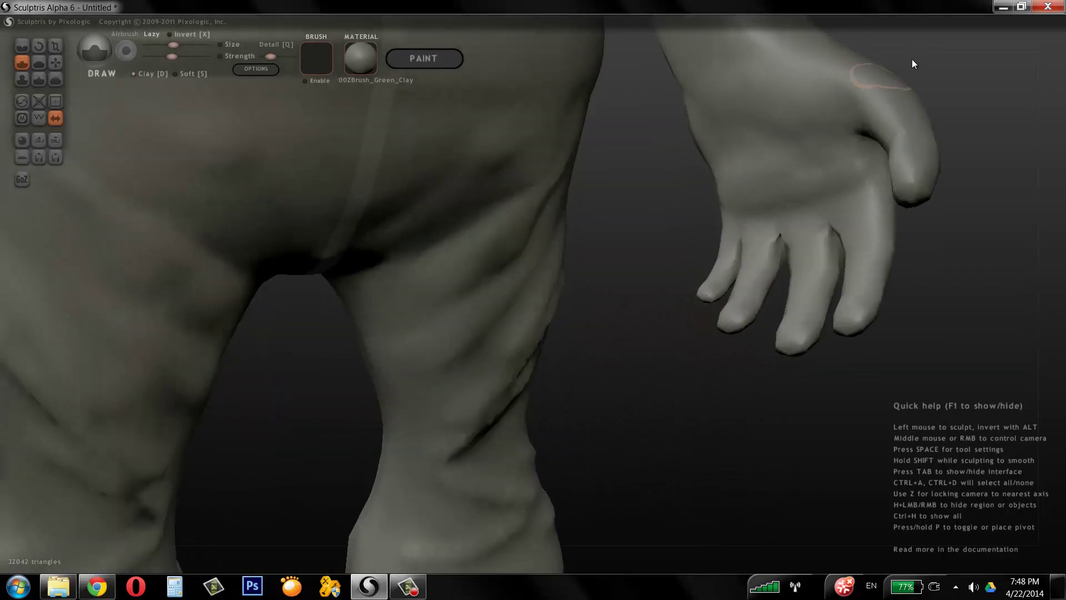
right_drag(647, 142, 665, 172)
drag(637, 181, 645, 181)
right_drag(838, 128, 632, 162)
drag(587, 211, 577, 206)
right_drag(817, 128, 630, 169)
Add volume to the forearm from the wrist up toward the elbow with the large Draw brush.
right_drag(730, 257, 651, 195)
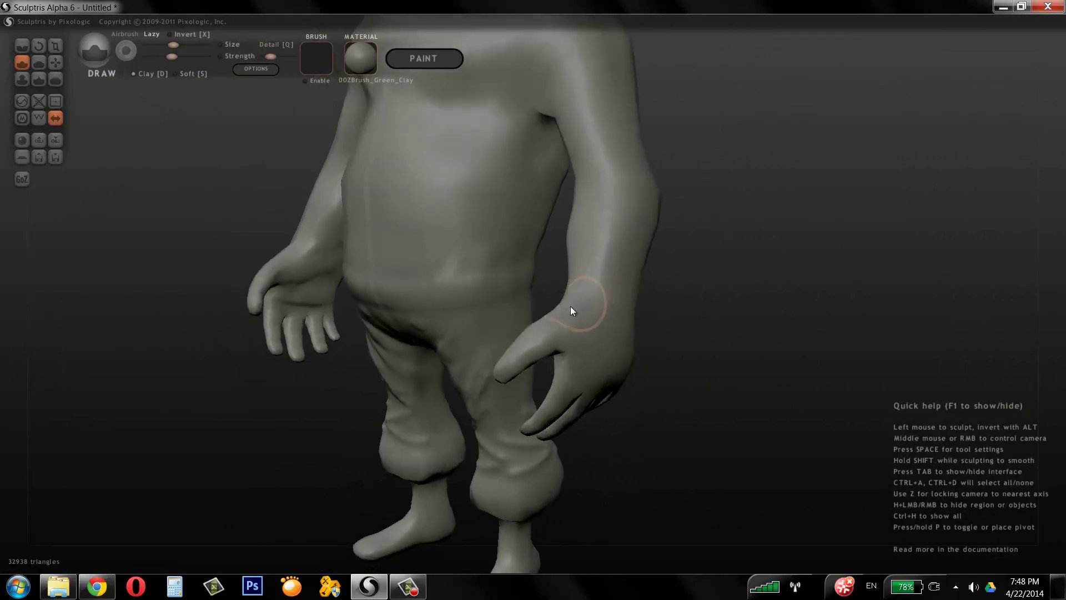
drag(570, 306, 609, 226)
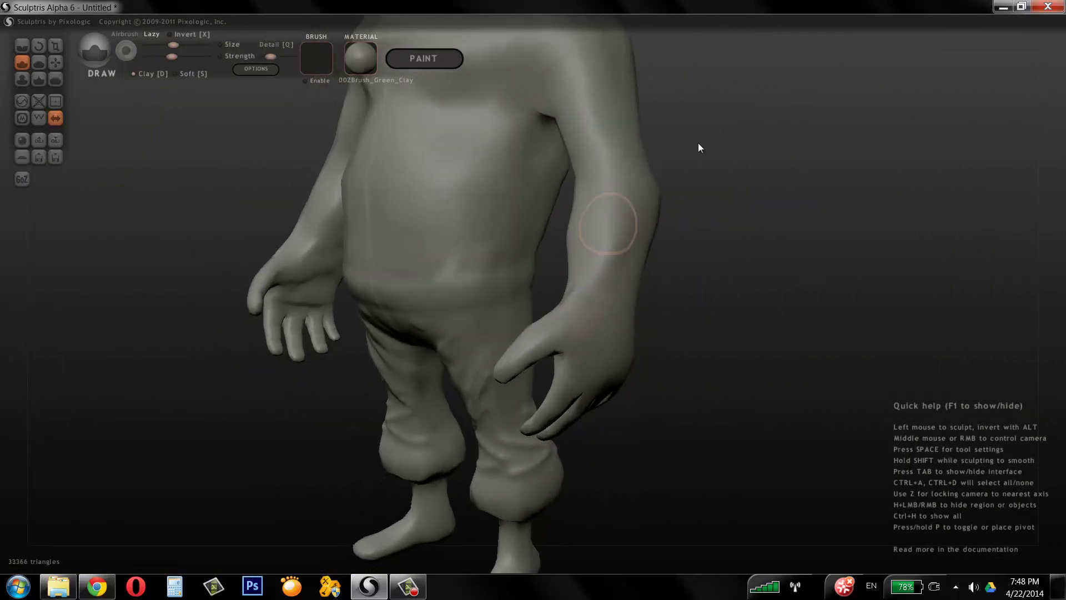
right_drag(769, 144, 699, 167)
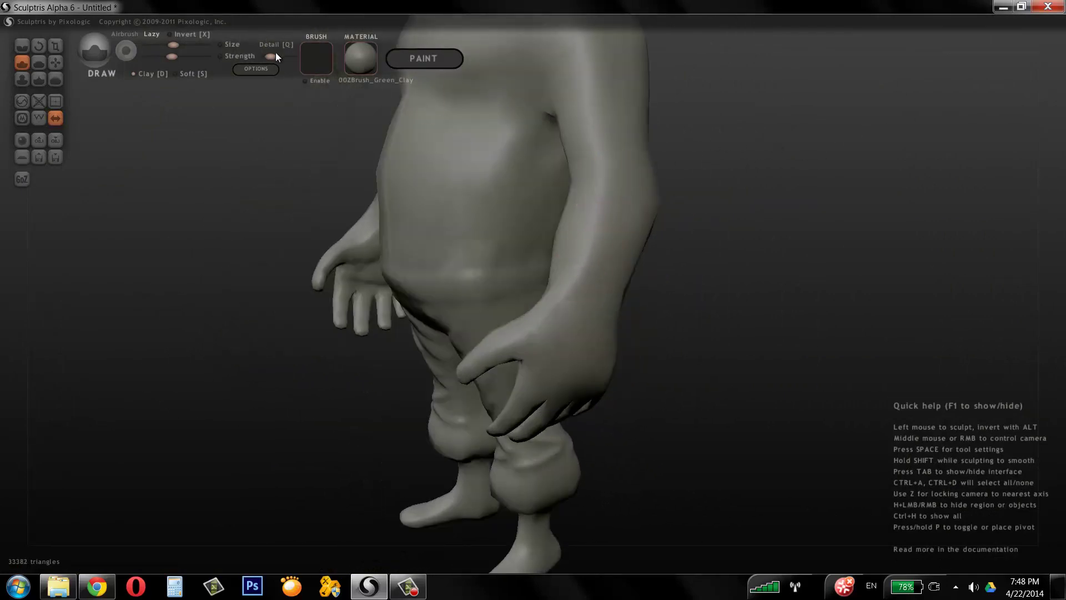
Raise the brush detail, reduce its size, and thicken the waistband across the front of the trousers.
key(space)
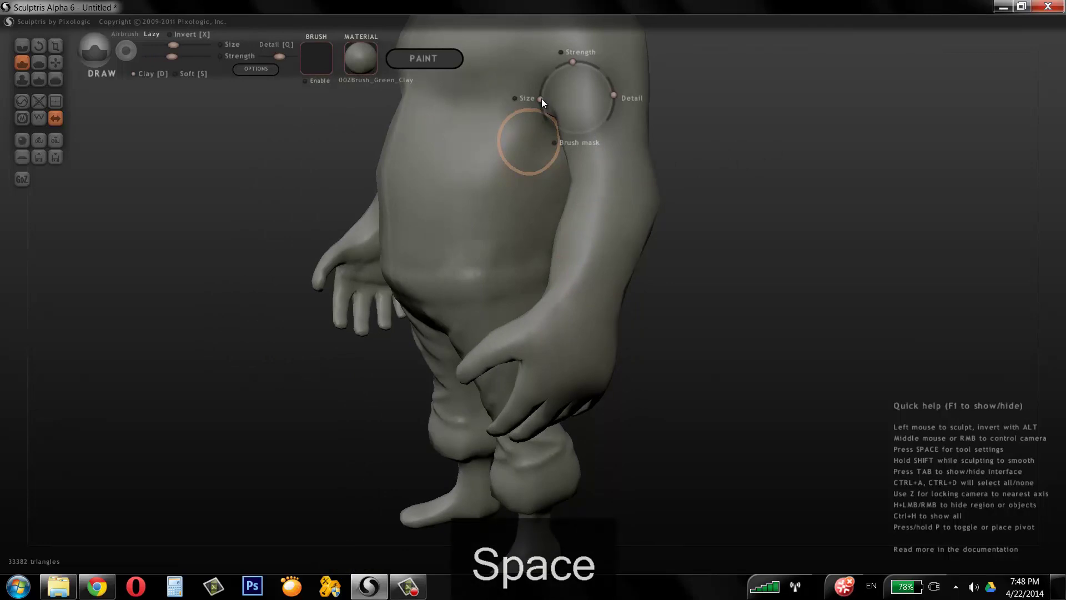
drag(542, 99, 544, 109)
right_drag(745, 130, 786, 133)
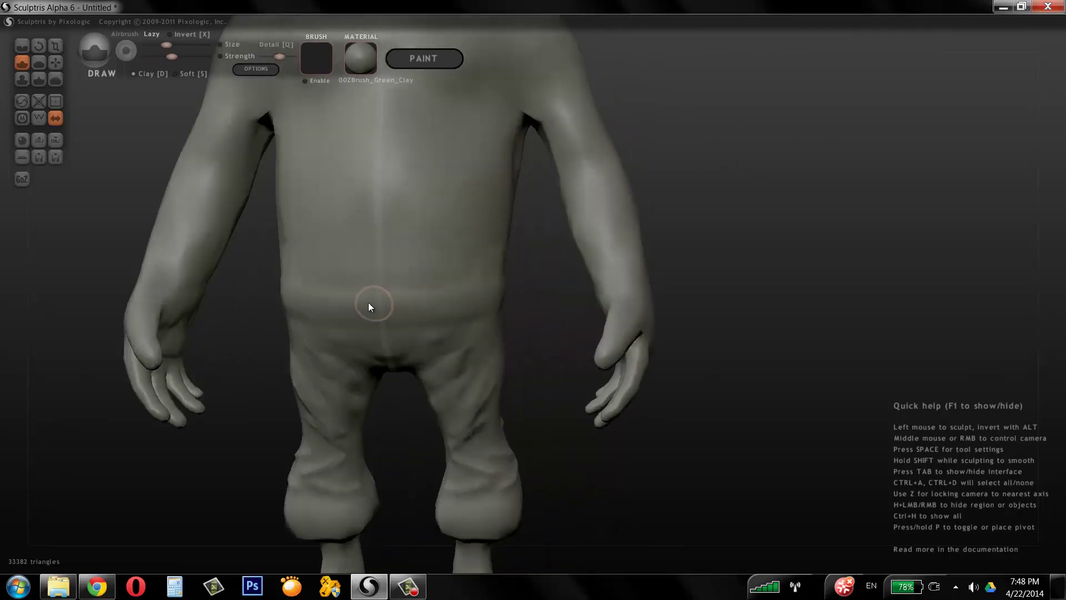
drag(441, 299, 527, 278)
Build a thick waistband around the side and back of the trousers and add a short fold below it.
right_drag(689, 165, 444, 178)
right_drag(622, 286, 660, 270)
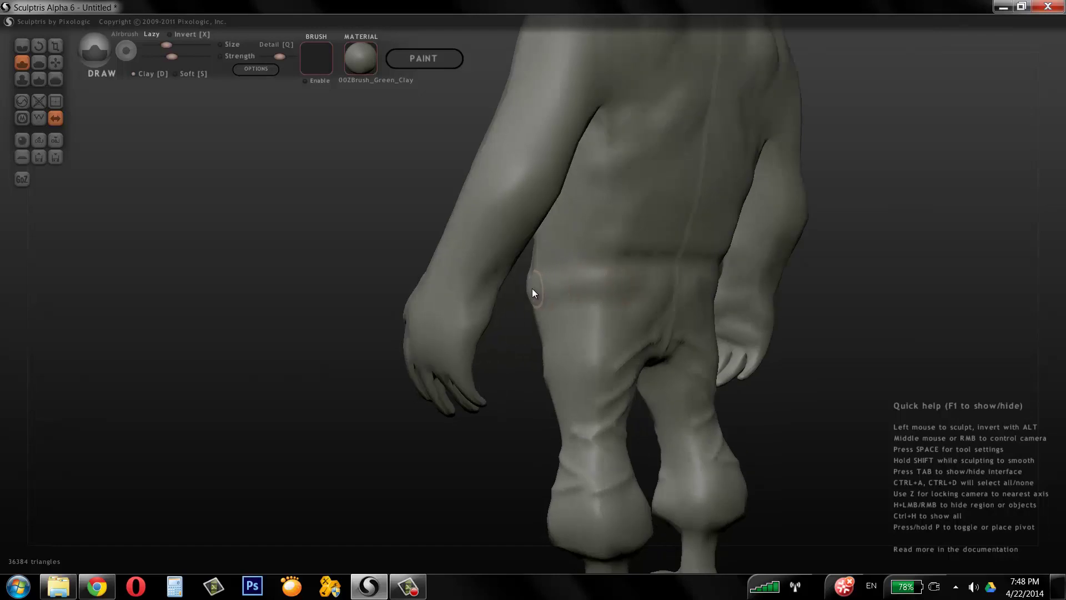
drag(531, 288, 698, 268)
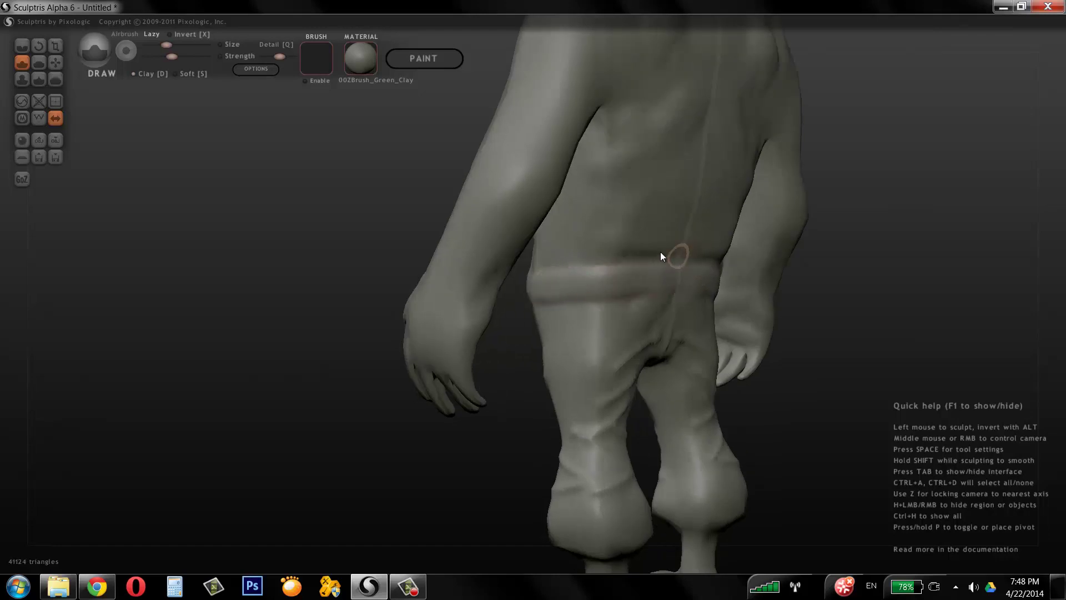
drag(591, 288, 713, 289)
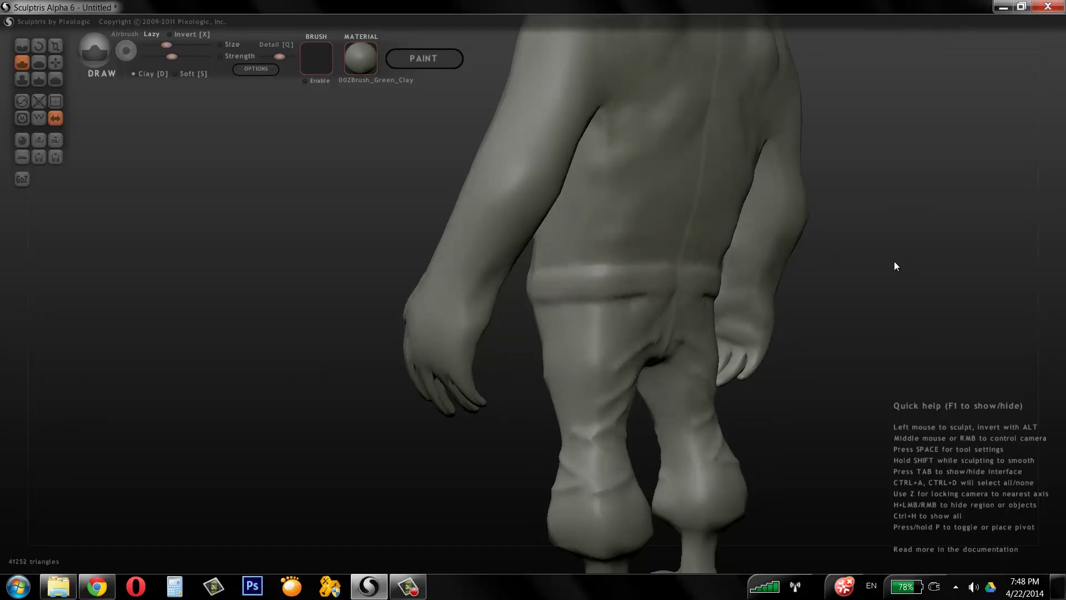
right_drag(894, 261, 913, 262)
drag(648, 308, 624, 335)
Add volume to the back of the arm from the elbow up toward the armpit with the Draw brush.
mouse_move(948, 181)
alt+right_down()
mouse_move(923, 115)
mouse_move(926, 155)
mouse_move(868, 244)
alt+right_up()
drag(387, 206, 388, 205)
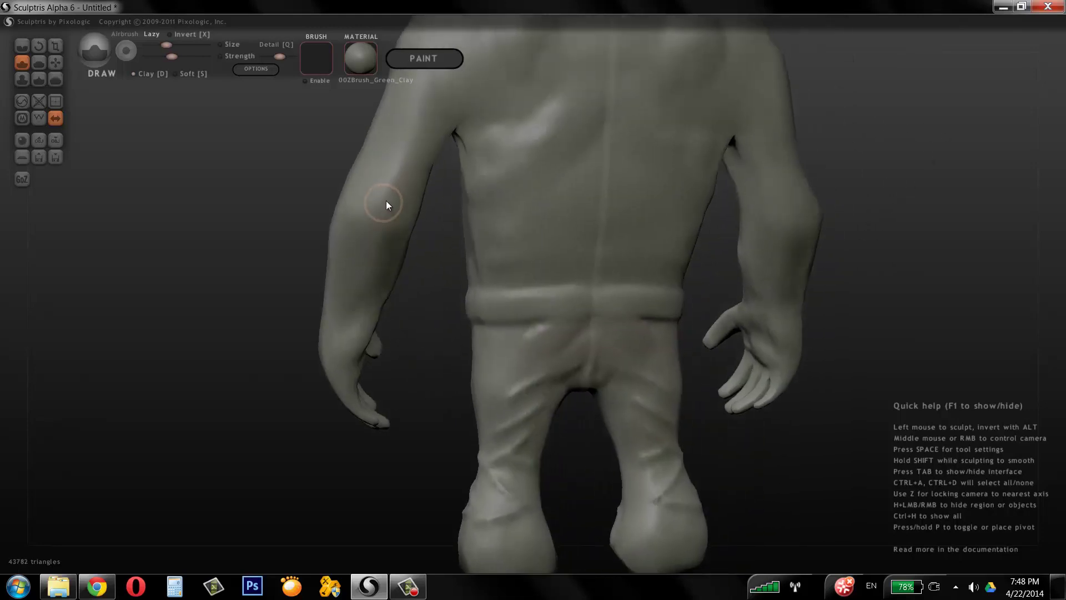
key(ctrl+z)
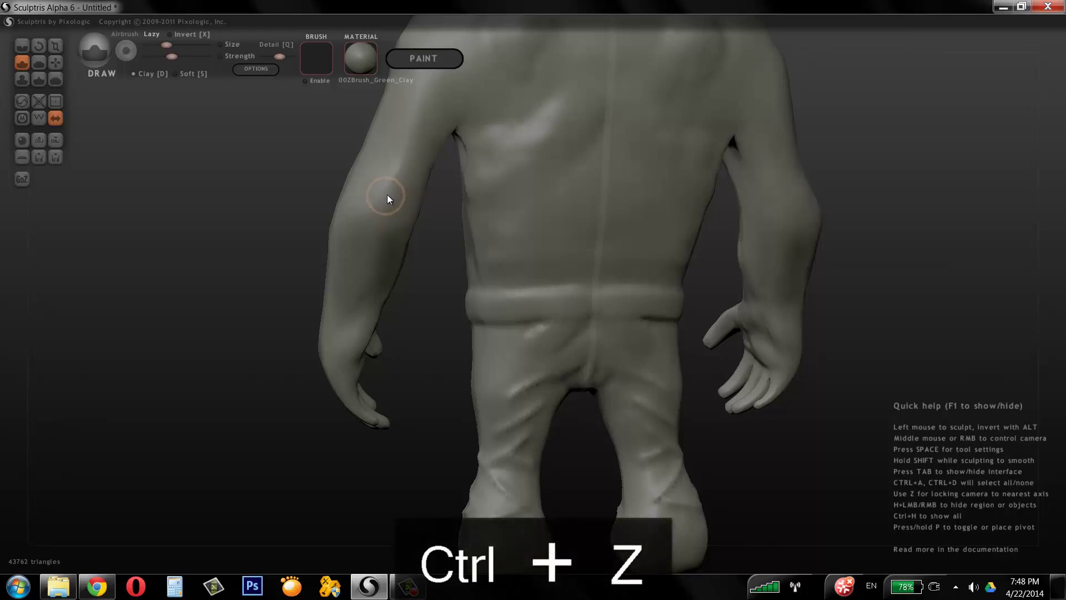
mouse_move(389, 193)
mouse_down()
mouse_move(419, 129)
mouse_move(383, 221)
mouse_move(411, 128)
mouse_move(440, 104)
mouse_up()
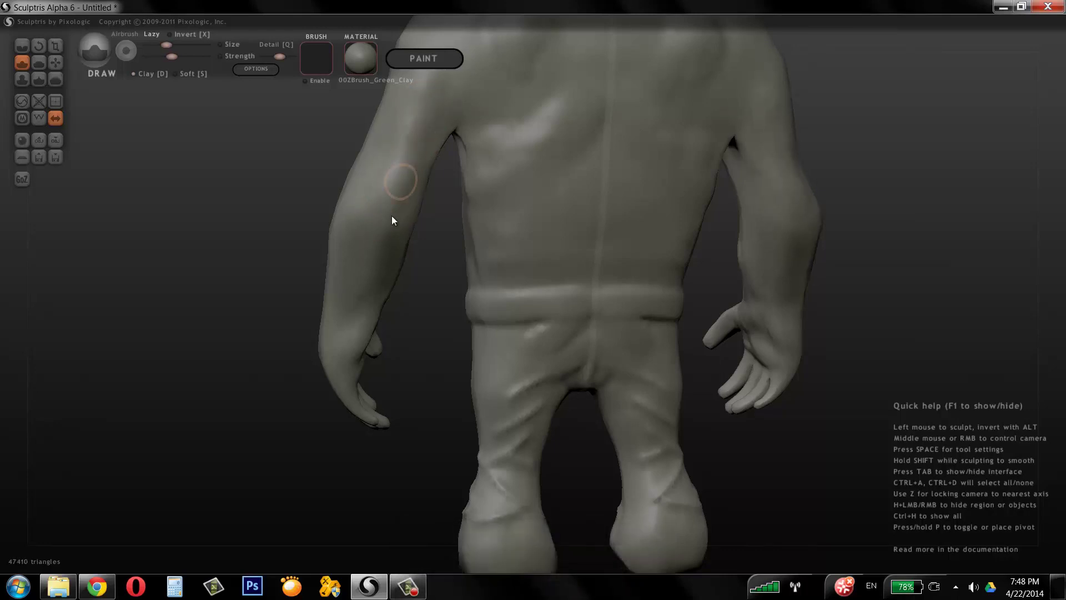
Define the broad back muscles below the shoulder blade and along the flank under the armpit.
alt+middle_drag(838, 137, 778, 229)
drag(416, 254, 503, 205)
mouse_move(416, 279)
mouse_down()
mouse_move(542, 228)
mouse_move(428, 288)
mouse_move(543, 247)
mouse_move(484, 209)
mouse_move(511, 222)
mouse_move(444, 273)
mouse_move(423, 255)
mouse_move(511, 224)
mouse_move(497, 292)
mouse_move(427, 305)
mouse_up()
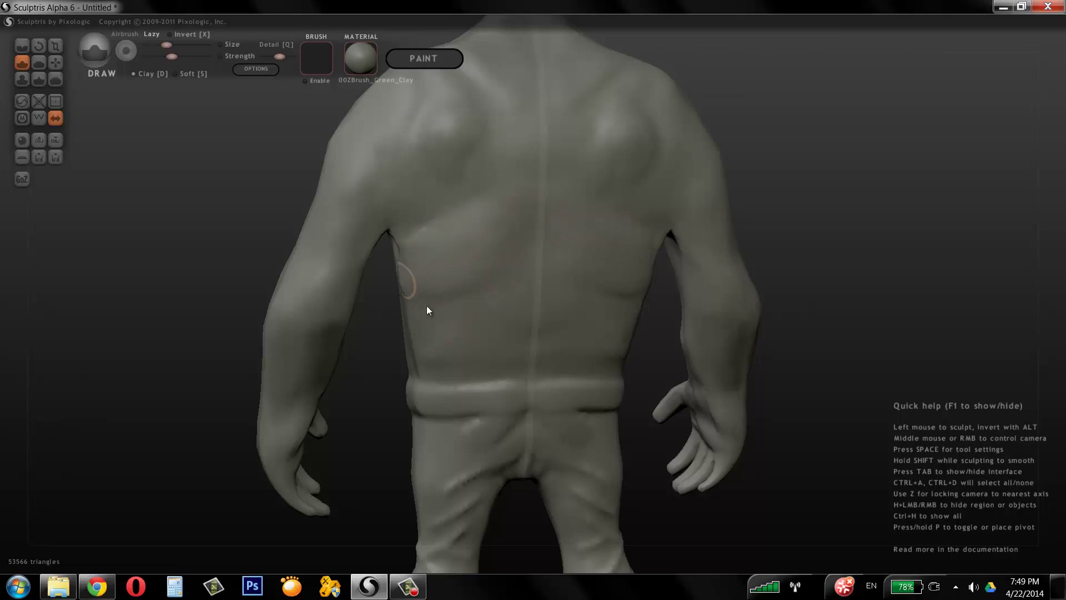
middle_drag(944, 172, 1028, 155)
mouse_move(482, 207)
mouse_down()
mouse_move(538, 279)
mouse_move(620, 312)
mouse_up()
Sculpt the side of the torso and build up the lower edge of the chest muscles.
right_drag(619, 312, 881, 150)
mouse_move(635, 282)
mouse_down()
mouse_move(683, 266)
mouse_move(628, 259)
mouse_up()
mouse_move(519, 219)
mouse_down()
mouse_move(548, 178)
mouse_move(641, 152)
mouse_up()
right_drag(642, 152, 884, 145)
mouse_move(536, 174)
mouse_down()
mouse_move(597, 165)
mouse_move(544, 154)
mouse_move(692, 162)
mouse_move(576, 141)
mouse_up()
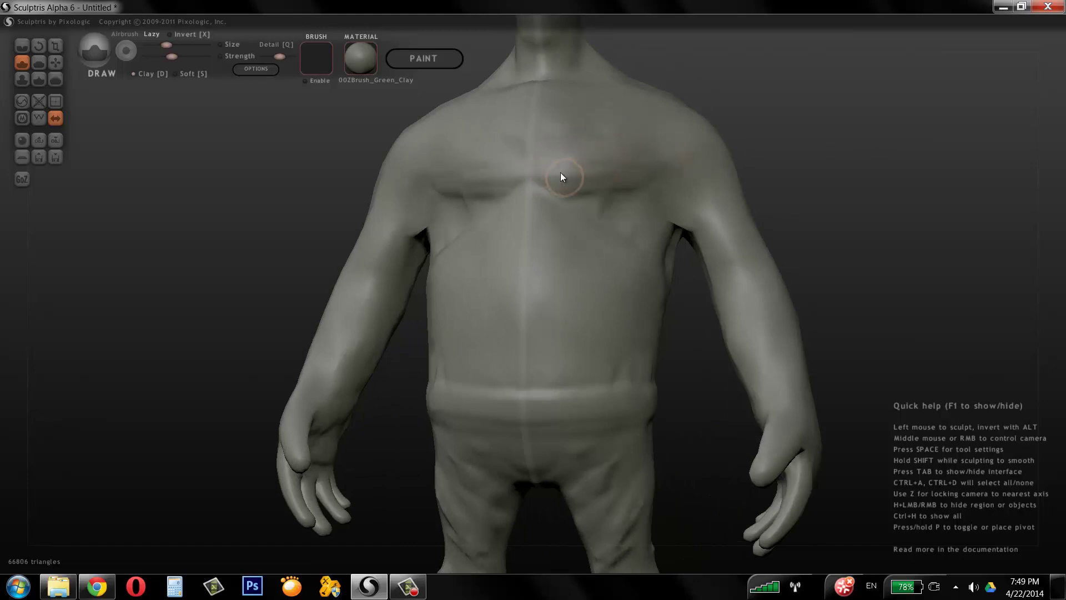
mouse_move(574, 204)
mouse_down()
mouse_move(659, 245)
mouse_move(645, 231)
mouse_up()
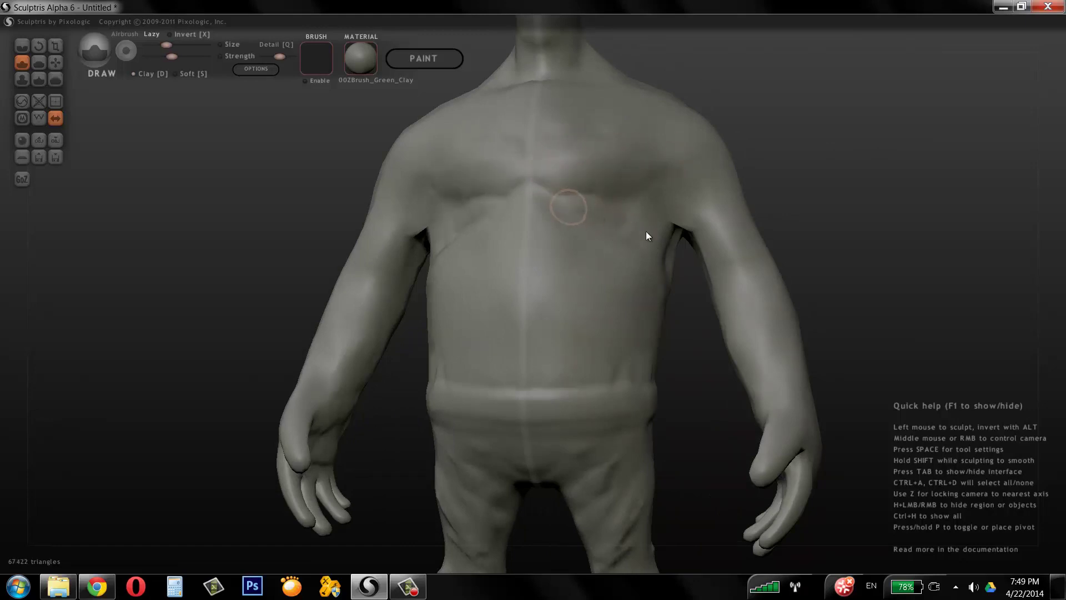
Shape the rib area on the side of the torso between the armpit and the belly.
right_drag(898, 153, 571, 221)
mouse_move(497, 267)
mouse_down()
mouse_move(542, 231)
mouse_move(738, 195)
mouse_up()
right_drag(738, 194, 589, 222)
mouse_move(594, 219)
mouse_down()
mouse_move(488, 275)
mouse_move(507, 226)
mouse_up()
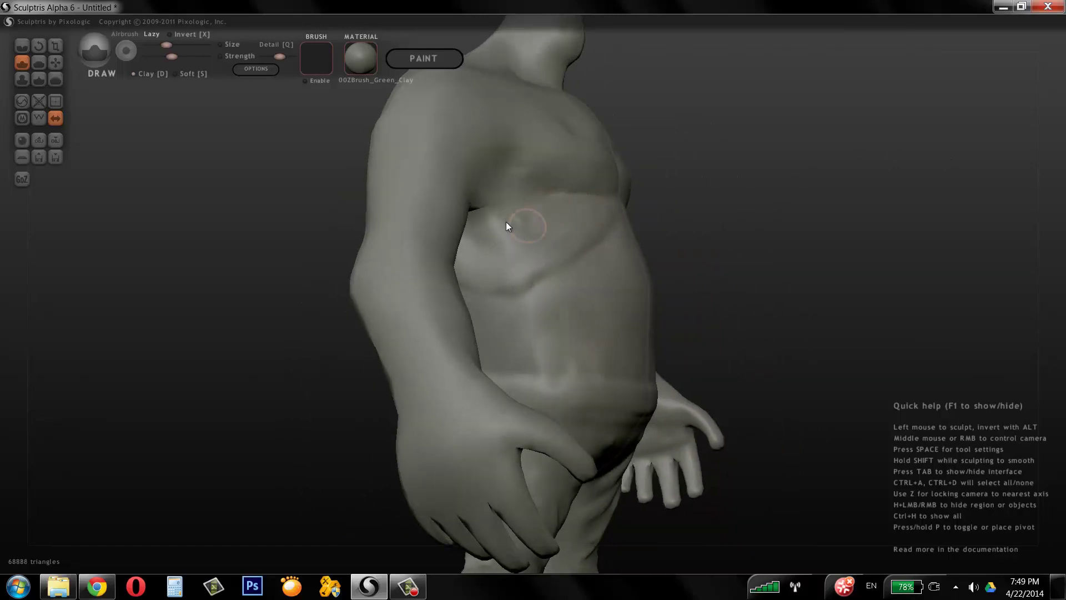
Try the 00ZBrush_RedWax, material8 and right_light materials on the model.
click(361, 60)
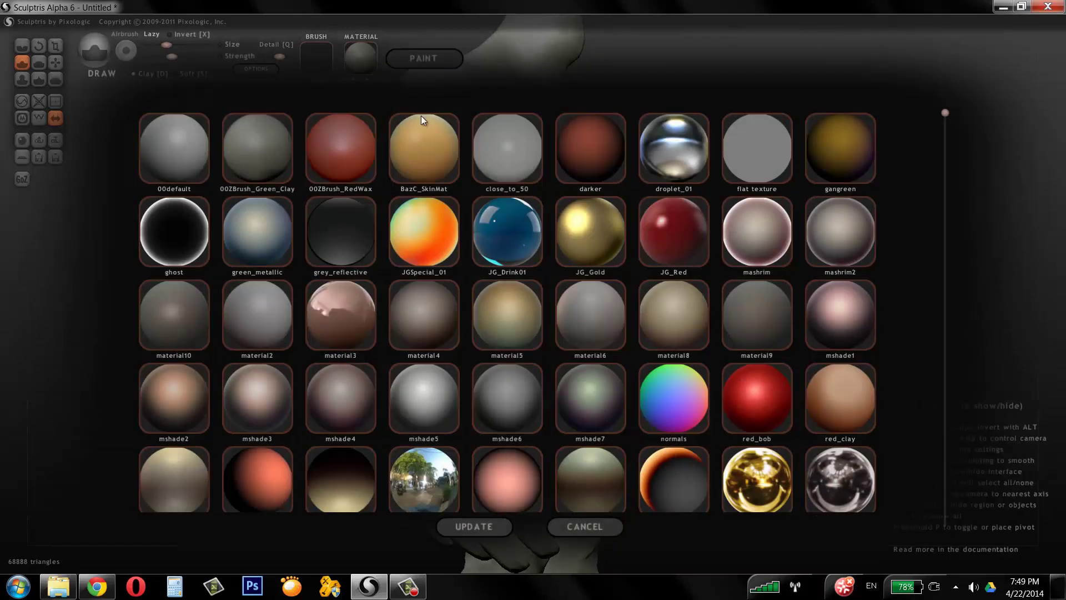
click(349, 165)
right_drag(759, 152, 519, 117)
click(358, 65)
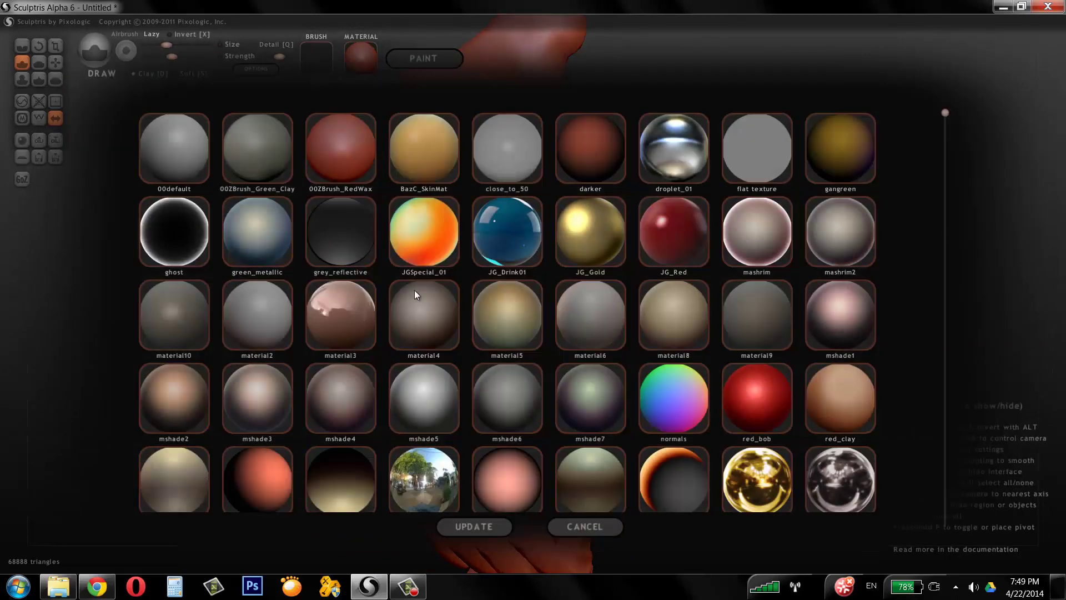
click(680, 319)
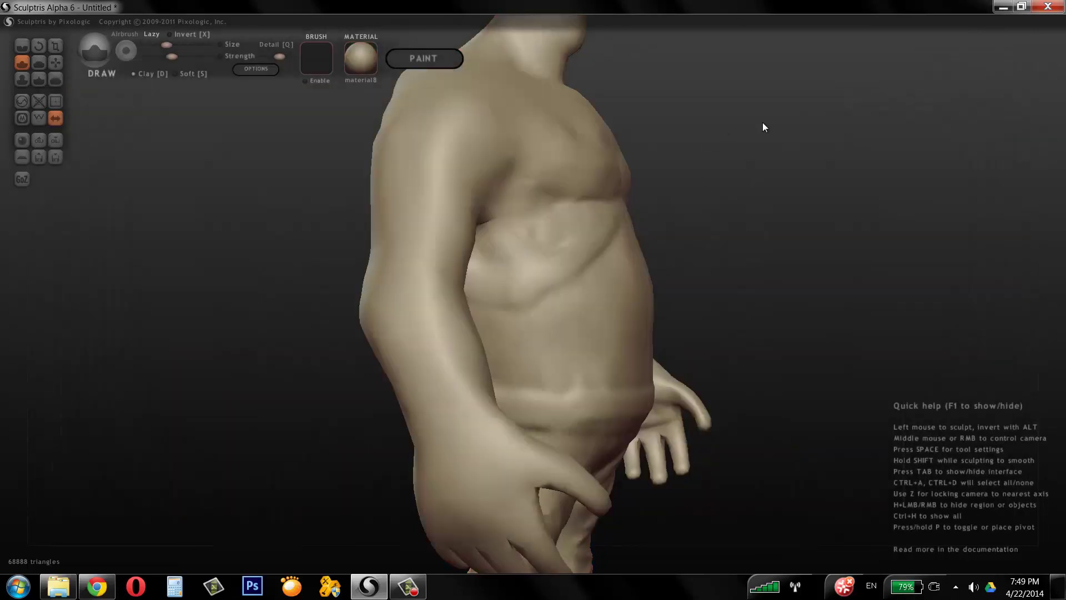
right_drag(761, 122, 405, 88)
click(360, 62)
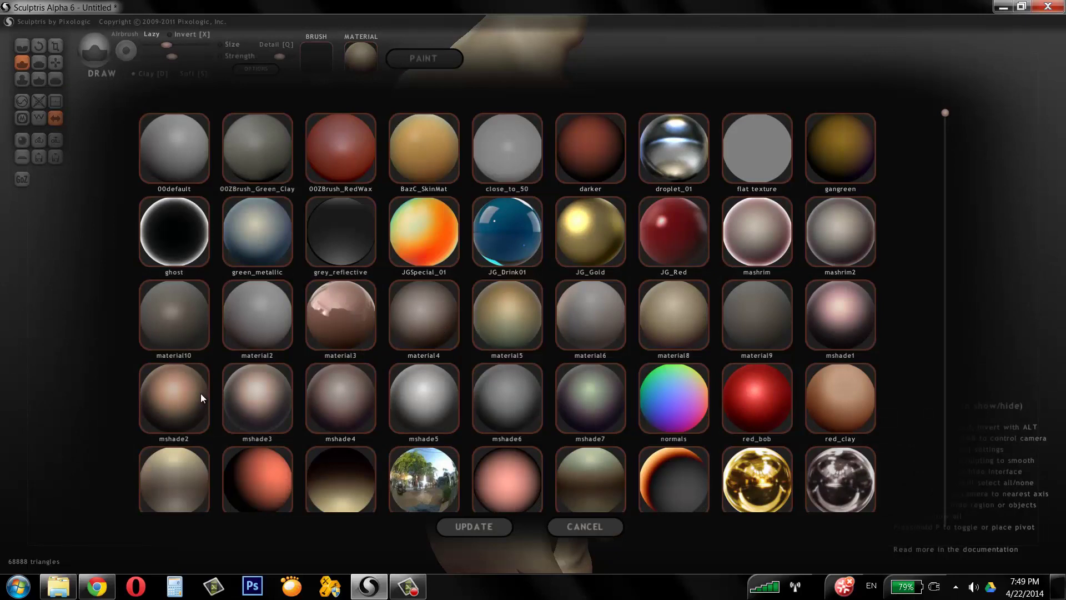
click(262, 475)
mouse_move(734, 162)
right_down()
mouse_move(706, 188)
mouse_move(744, 161)
right_up()
Apply the BazC_SkinMat material to the model.
click(359, 60)
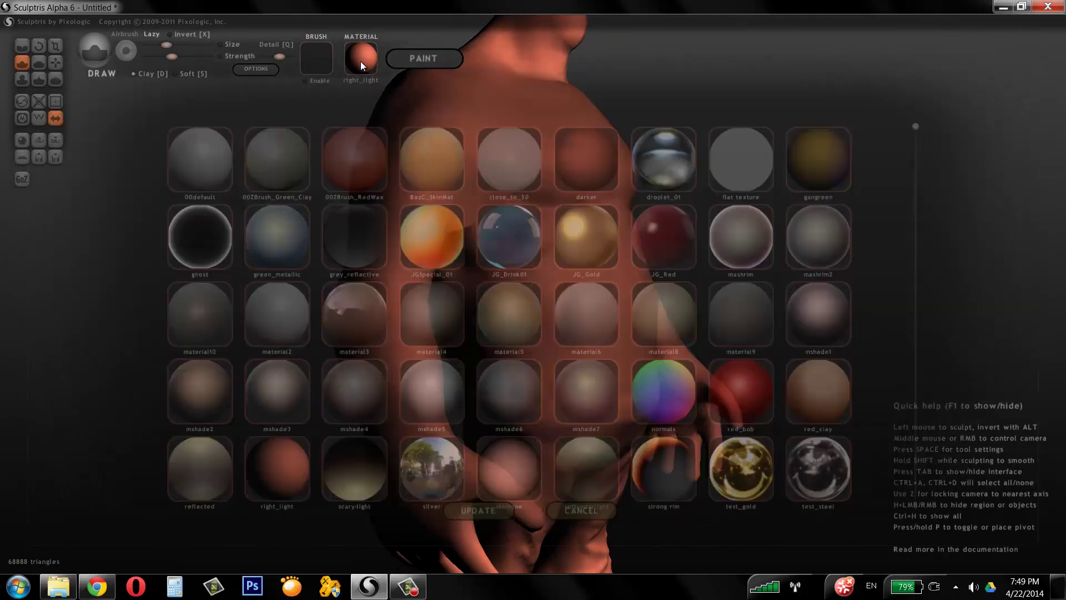
click(422, 153)
right_drag(773, 178, 857, 174)
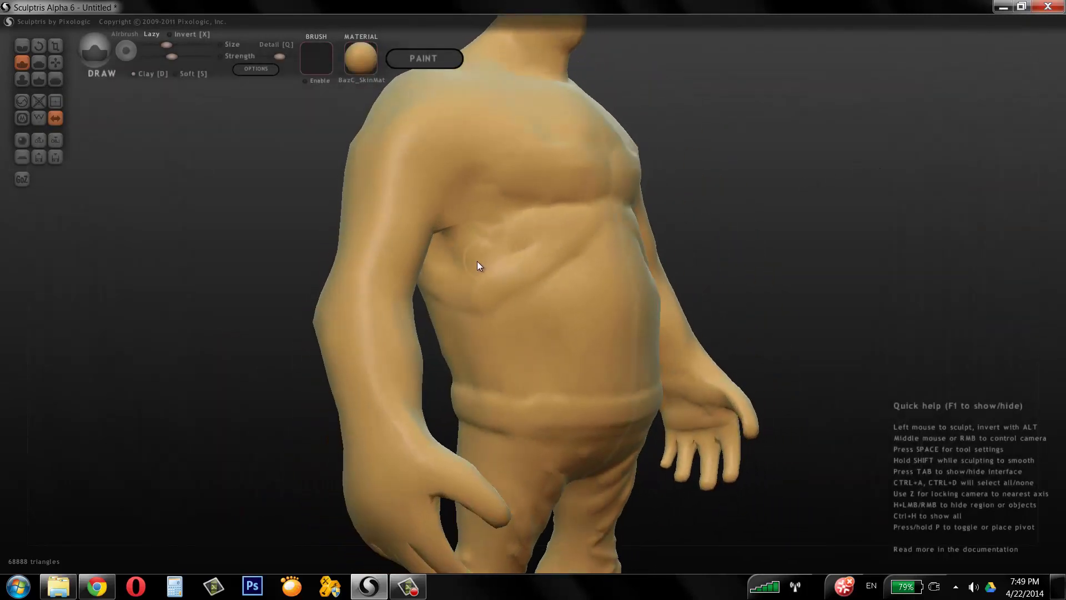
Smooth the upper ribs and build up the chest muscle with strokes fanning from the armpit toward the collarbone.
mouse_move(523, 247)
mouse_down()
mouse_move(491, 255)
mouse_move(478, 195)
mouse_move(601, 175)
mouse_move(454, 218)
mouse_move(595, 171)
mouse_move(578, 144)
mouse_move(444, 205)
mouse_move(543, 148)
mouse_up()
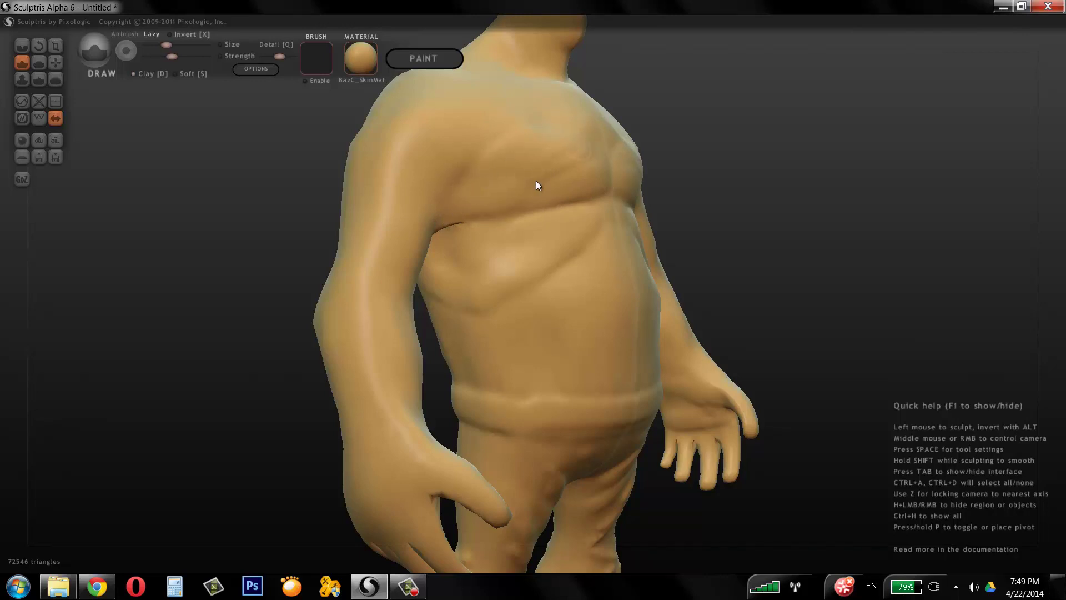
drag(825, 178, 777, 183)
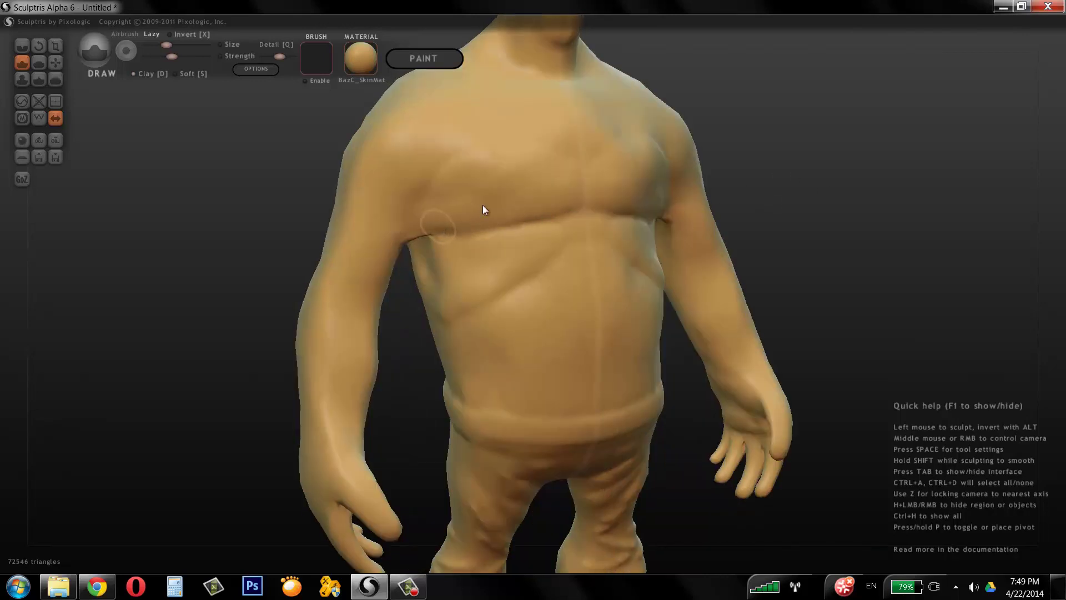
mouse_move(483, 209)
mouse_down()
mouse_move(575, 143)
mouse_move(557, 136)
mouse_move(454, 168)
mouse_move(540, 116)
mouse_up()
drag(448, 204, 536, 178)
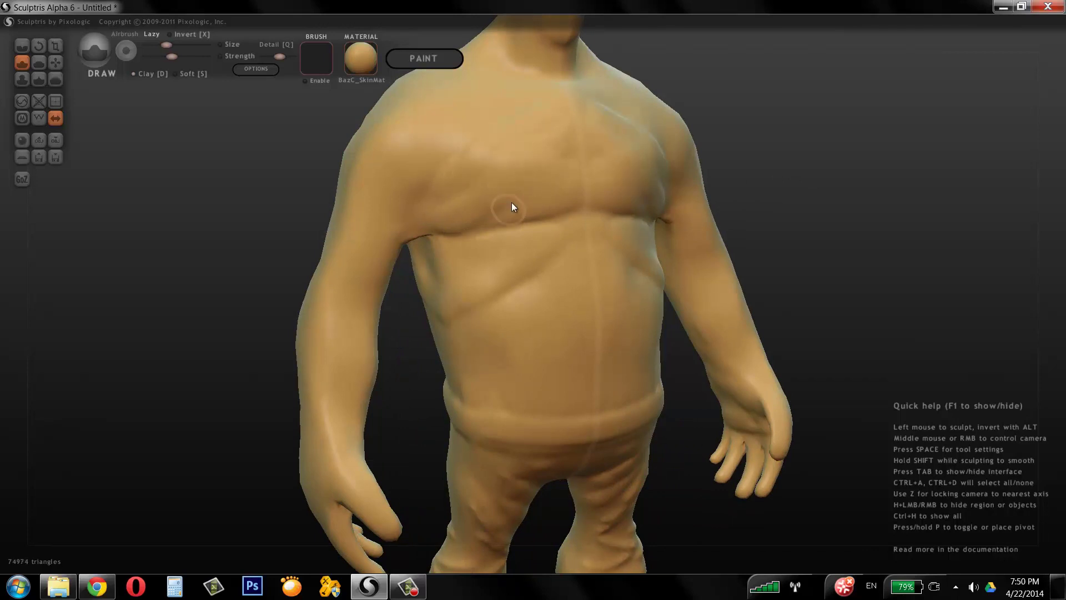
drag(428, 223, 514, 134)
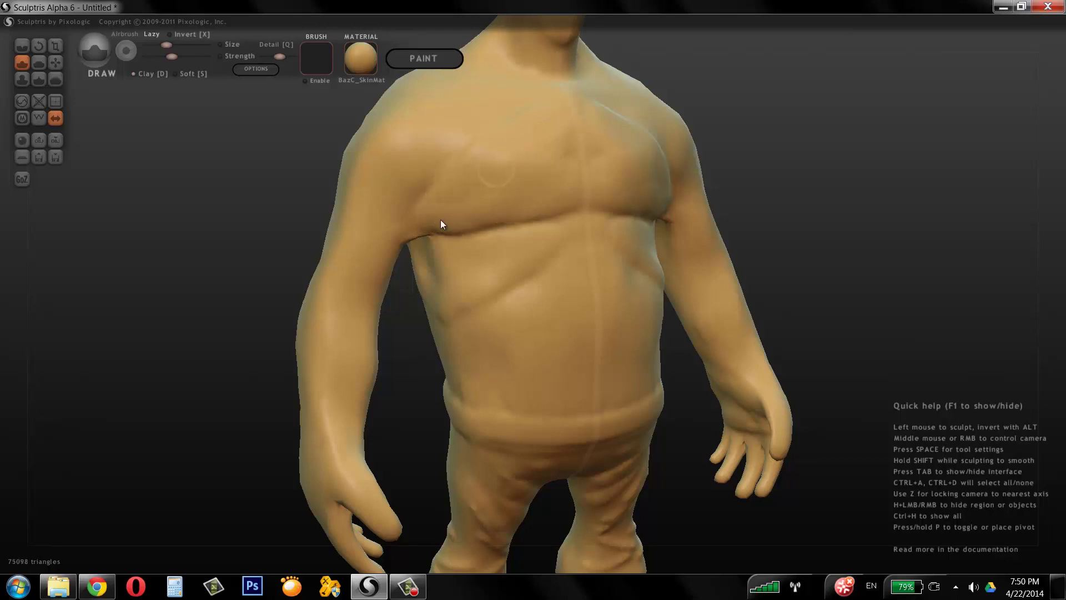
Sculpt diagonal muscle strands over the front of the shoulder and a ridge along the collarbone.
right_drag(578, 127, 591, 121)
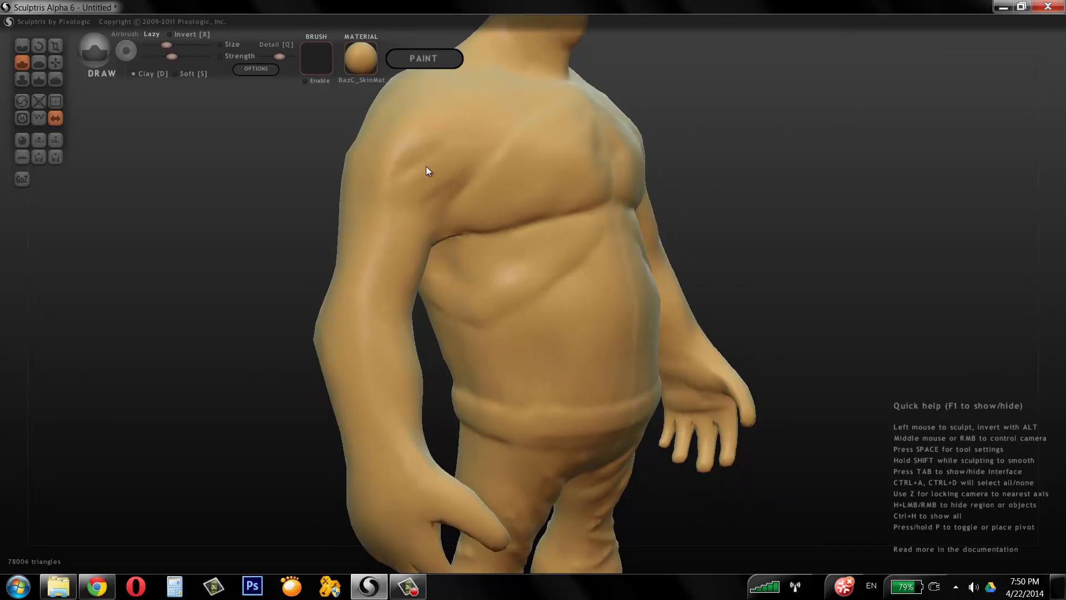
drag(424, 172, 528, 102)
right_drag(724, 119, 438, 145)
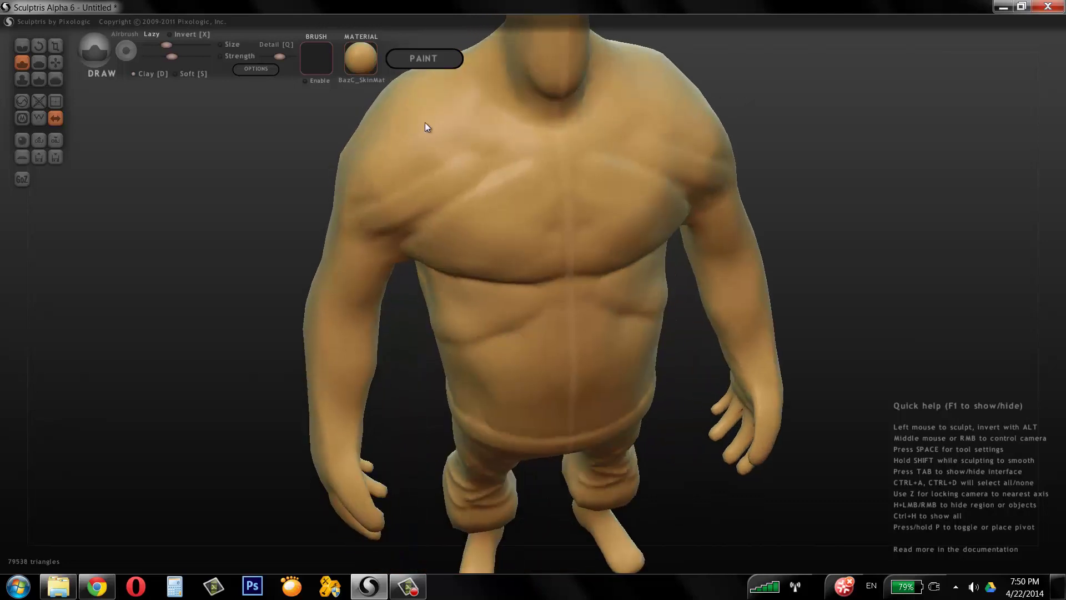
mouse_move(425, 128)
mouse_down()
mouse_move(540, 155)
mouse_move(424, 131)
mouse_move(438, 134)
mouse_up()
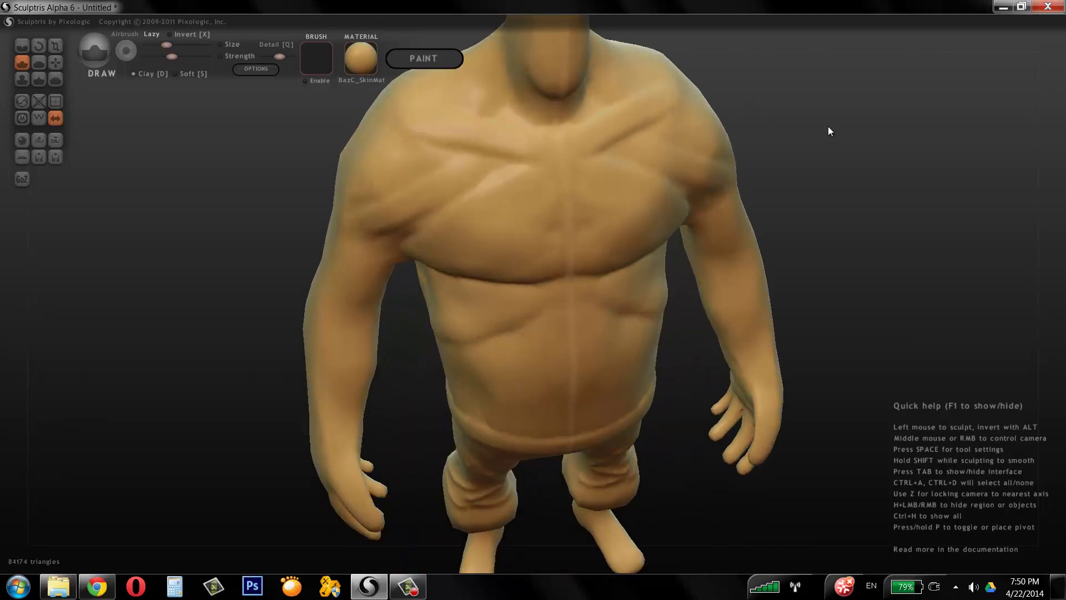
Reduce the brush size and refine the collarbone and the hollow at the base of the neck.
mouse_move(828, 131)
right_down()
mouse_move(852, 131)
mouse_move(542, 221)
right_up()
key(space)
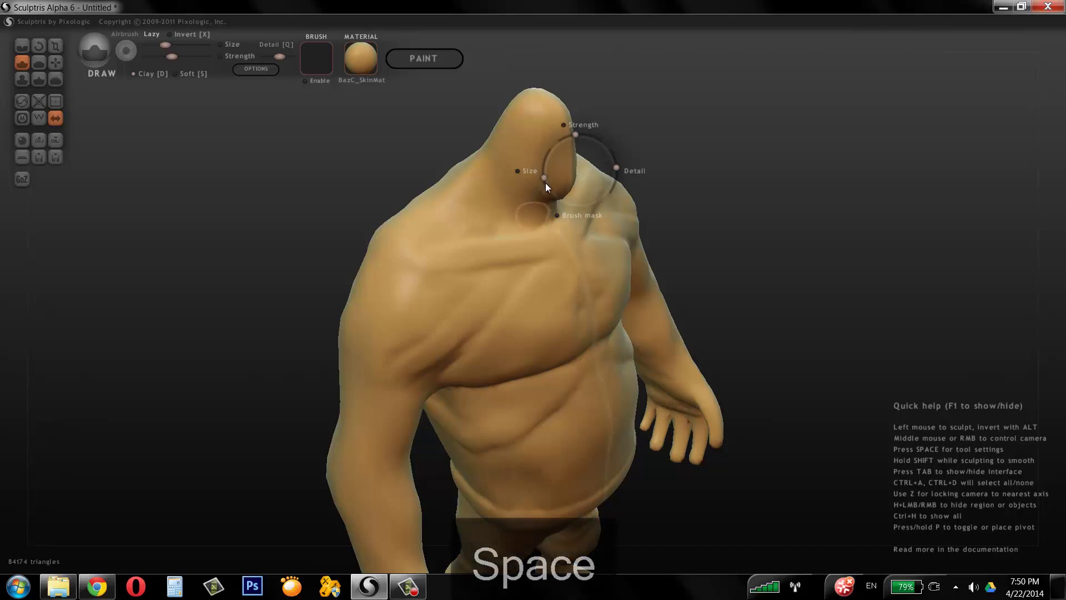
click(545, 183)
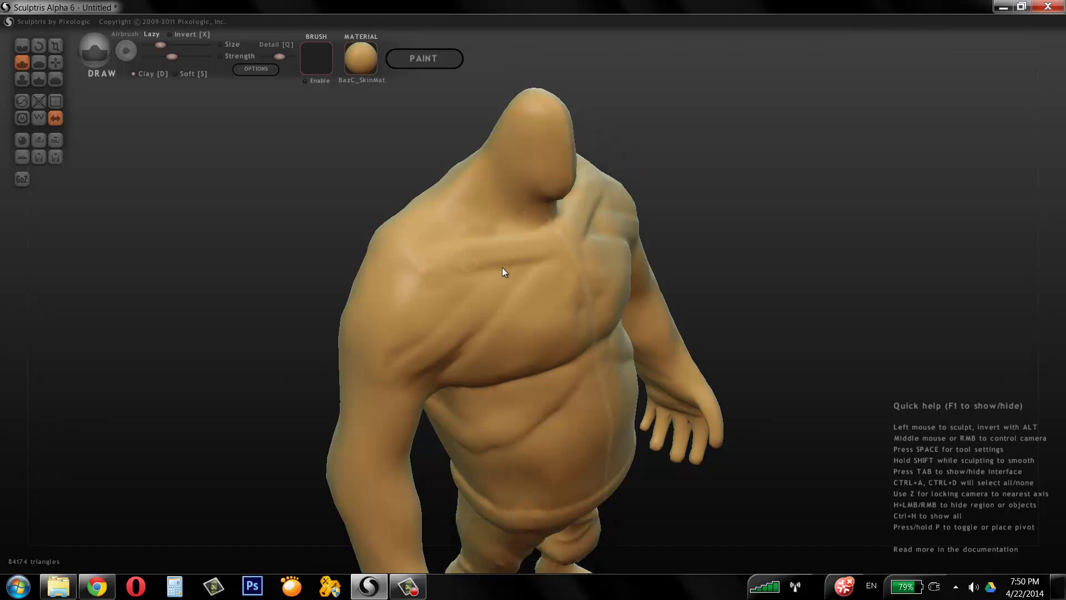
drag(502, 272, 549, 256)
drag(462, 229, 493, 210)
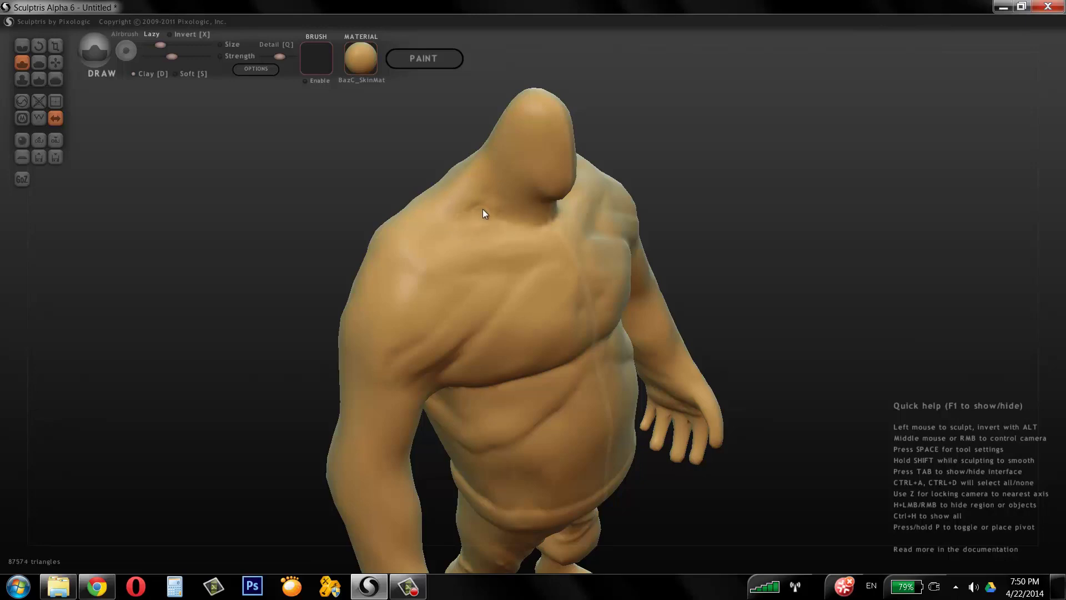
Enlarge the brush slightly and refine the front shoulder muscle, the armpit crease and the lower edge of the chest.
mouse_move(685, 181)
mouse_down()
mouse_move(387, 324)
mouse_move(496, 244)
mouse_move(448, 255)
mouse_up()
key(space)
drag(393, 321, 445, 275)
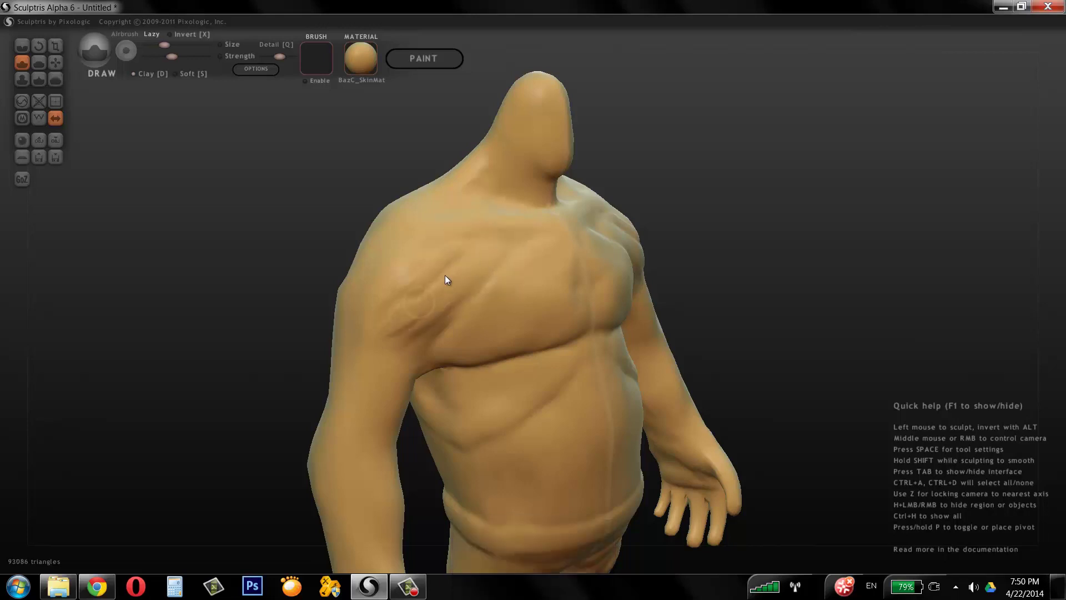
drag(391, 319, 437, 274)
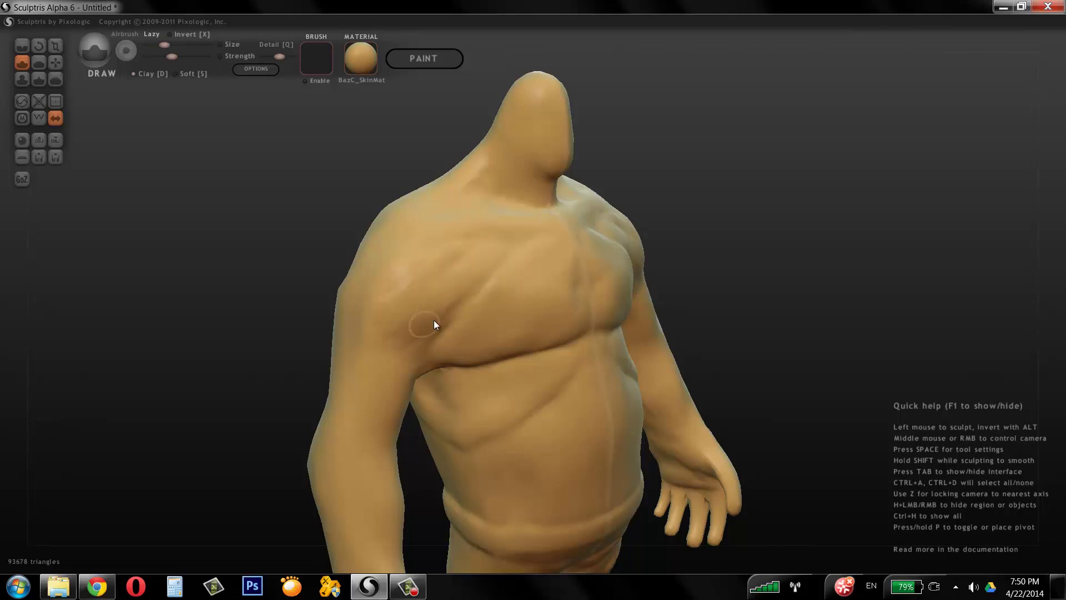
mouse_move(749, 212)
mouse_down()
mouse_move(402, 327)
mouse_move(420, 331)
mouse_up()
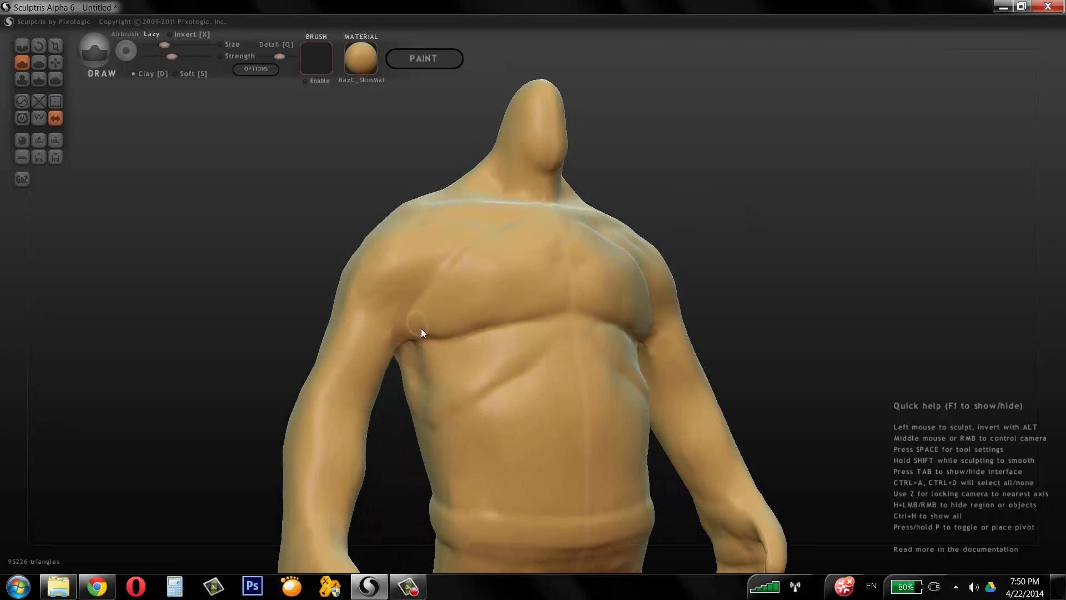
drag(821, 217, 447, 327)
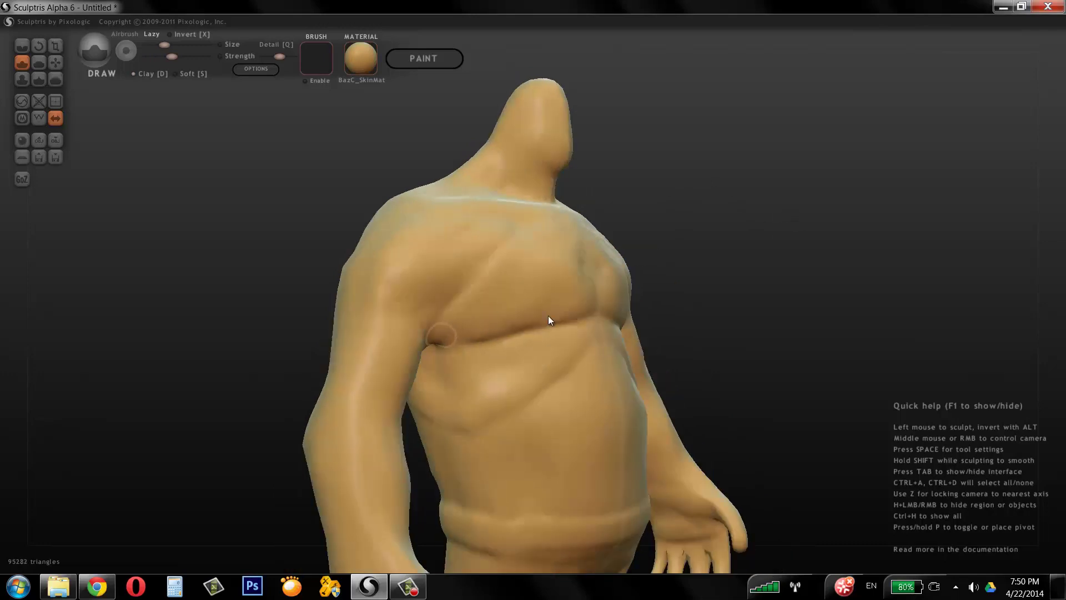
drag(548, 315, 577, 309)
Sculpt small rib muscles below the armpit and sharpen the diagonal lower edge of the ribcage.
drag(688, 261, 761, 250)
drag(669, 288, 637, 291)
mouse_move(445, 359)
mouse_down()
mouse_move(487, 364)
mouse_move(456, 369)
mouse_move(504, 361)
mouse_up()
mouse_move(737, 203)
mouse_down()
mouse_move(425, 389)
mouse_move(443, 404)
mouse_move(422, 386)
mouse_move(468, 410)
mouse_move(598, 352)
mouse_up()
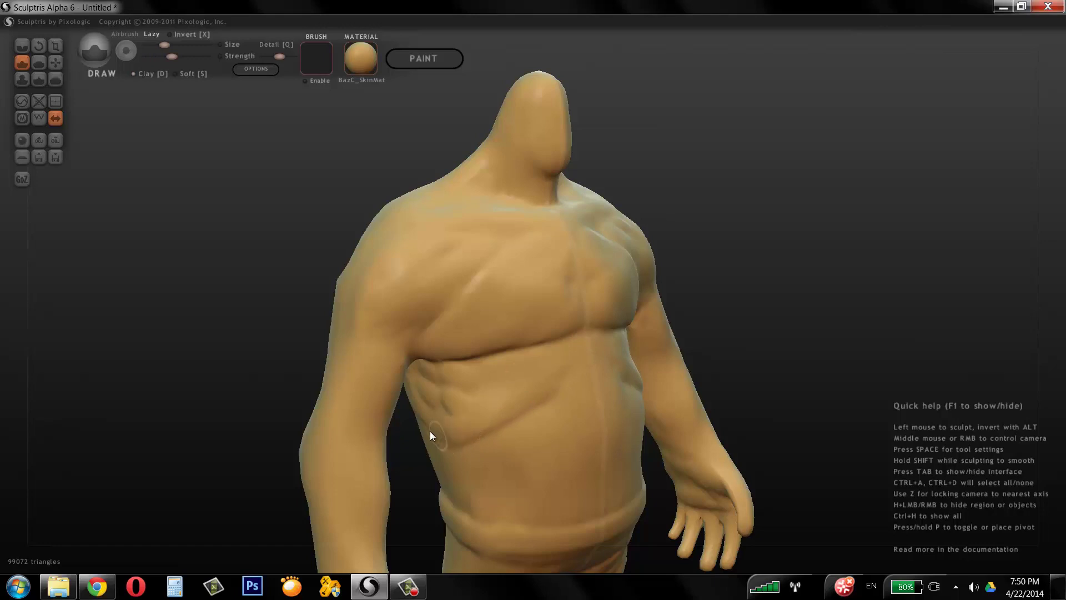
drag(453, 454, 564, 386)
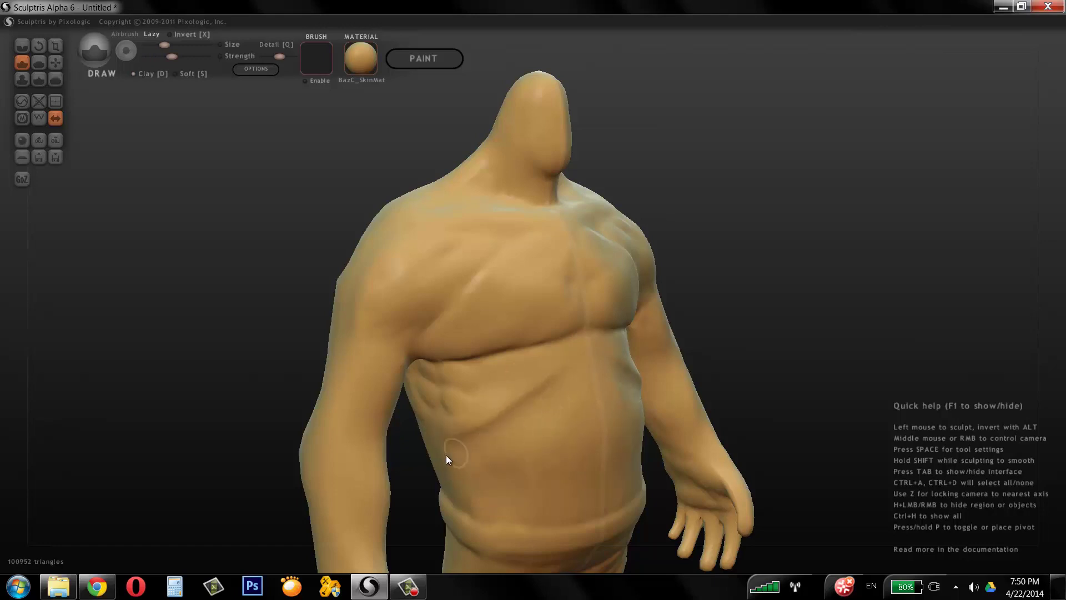
Enlarge the Draw brush and add volume to the belly below the ribcage.
mouse_move(500, 520)
right_down()
mouse_move(594, 221)
mouse_move(512, 324)
right_up()
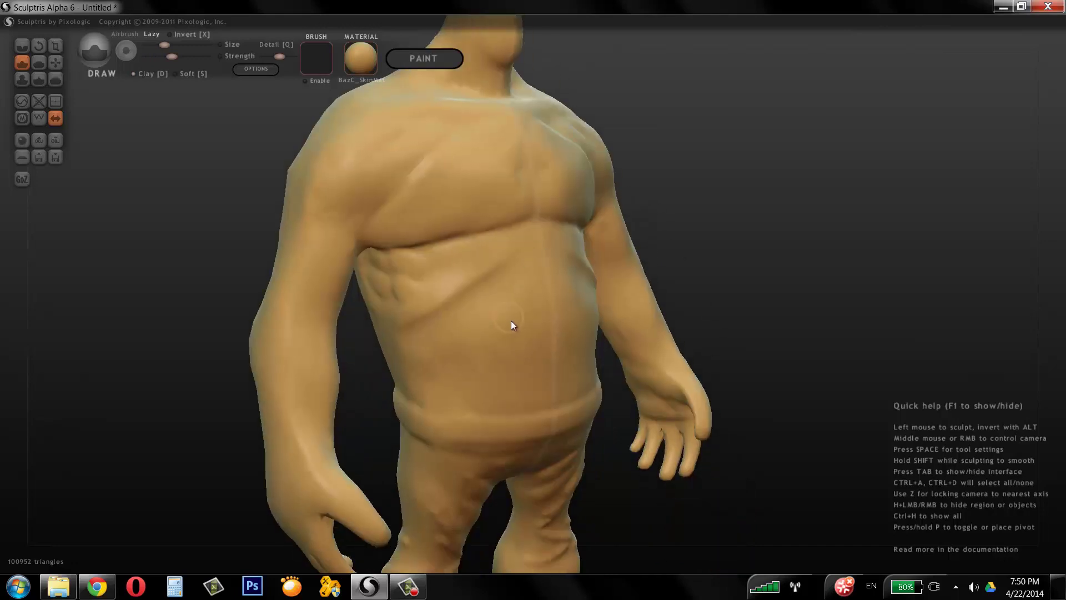
key(space)
mouse_move(524, 267)
mouse_down()
mouse_move(525, 255)
mouse_move(464, 364)
mouse_move(510, 323)
mouse_up()
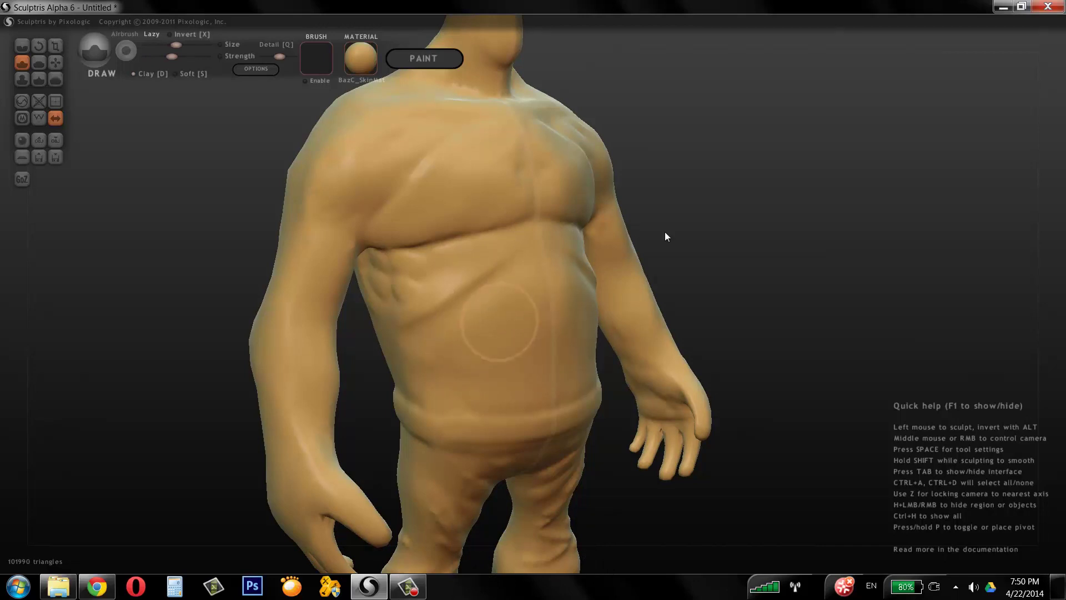
Reduce the brush to a medium size and reshape the ribcage below the chest with diagonal strokes.
right_drag(664, 231, 571, 225)
key(space)
mouse_move(563, 191)
mouse_down()
mouse_move(556, 216)
mouse_move(505, 268)
mouse_up()
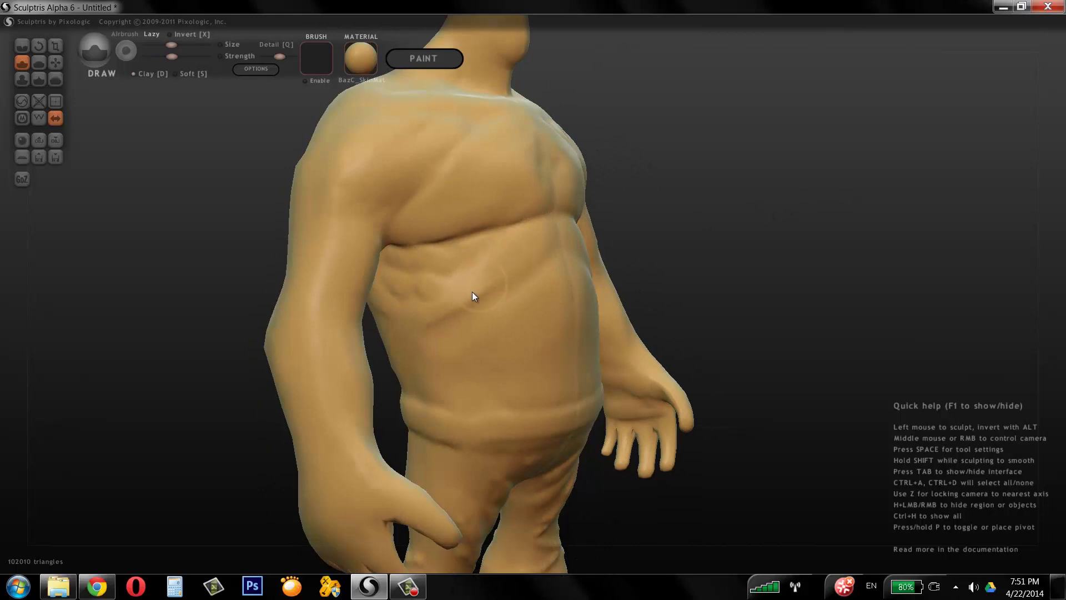
Shape the muscles across the back and build up the shoulder blade and the outer shoulder.
right_drag(822, 164, 951, 161)
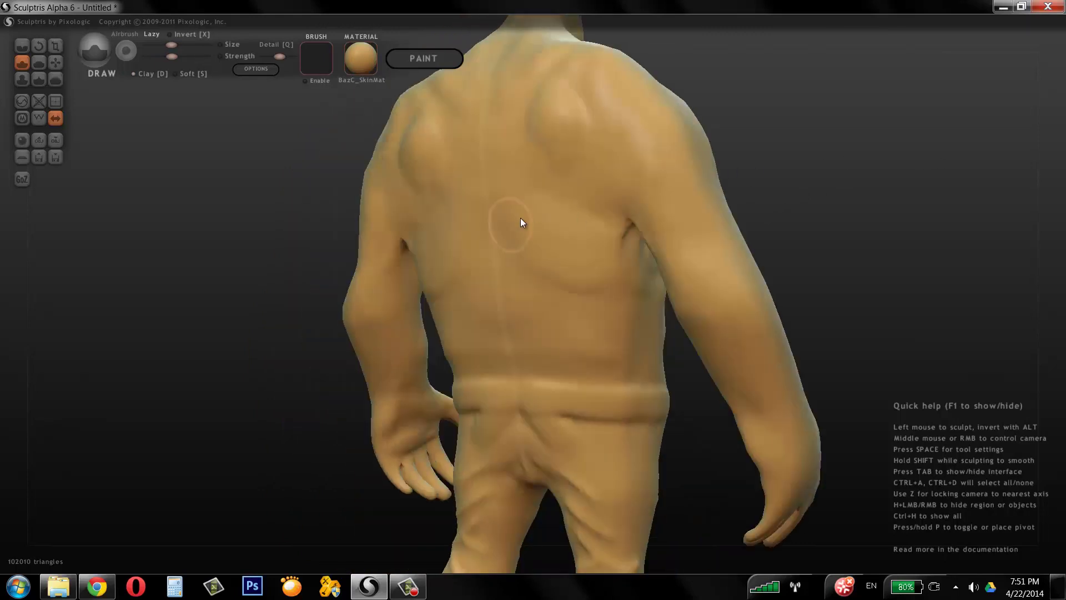
mouse_move(493, 209)
mouse_down()
mouse_move(542, 329)
mouse_move(581, 366)
mouse_move(633, 346)
mouse_move(649, 382)
mouse_move(610, 333)
mouse_move(631, 374)
mouse_move(649, 350)
mouse_up()
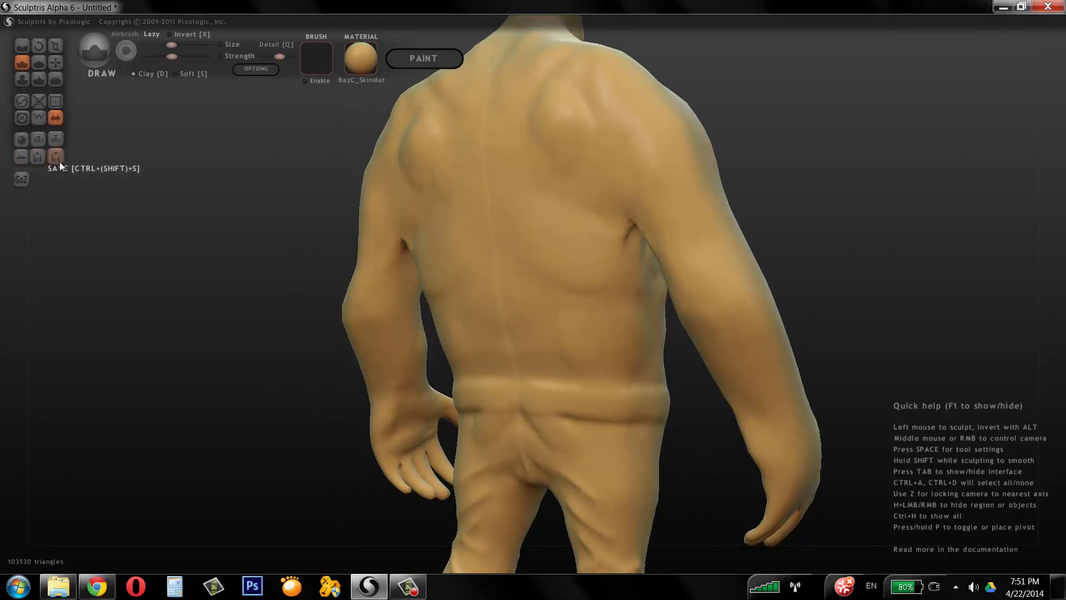
drag(755, 120, 532, 129)
mouse_move(469, 185)
mouse_down()
mouse_move(482, 183)
mouse_move(463, 124)
mouse_up()
drag(840, 130, 636, 184)
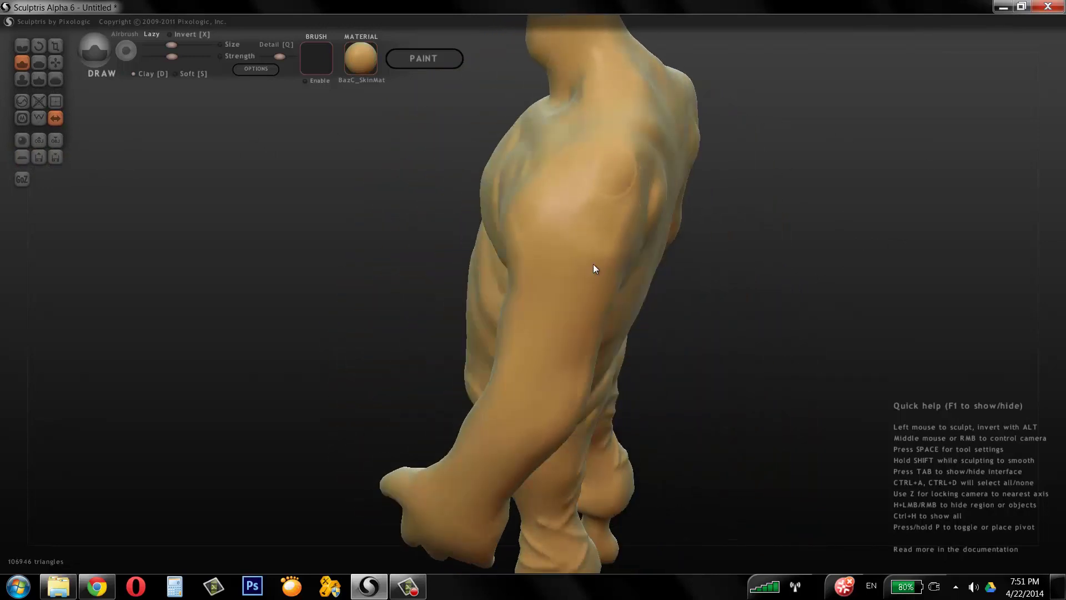
Build up the rear shoulder and upper back with the Draw brush, smoothing the area beside the shoulder blade.
drag(594, 265, 636, 172)
mouse_move(852, 140)
mouse_down()
mouse_move(723, 114)
mouse_move(596, 201)
mouse_move(639, 183)
mouse_up()
drag(774, 170, 571, 180)
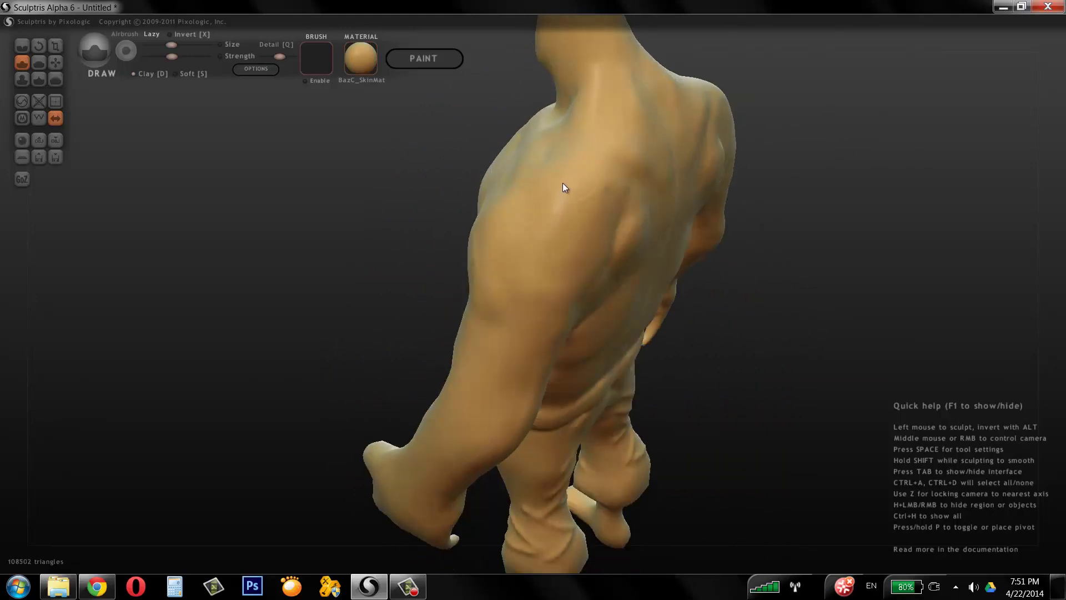
mouse_move(771, 92)
mouse_down()
mouse_move(513, 135)
mouse_move(471, 120)
mouse_move(499, 119)
mouse_up()
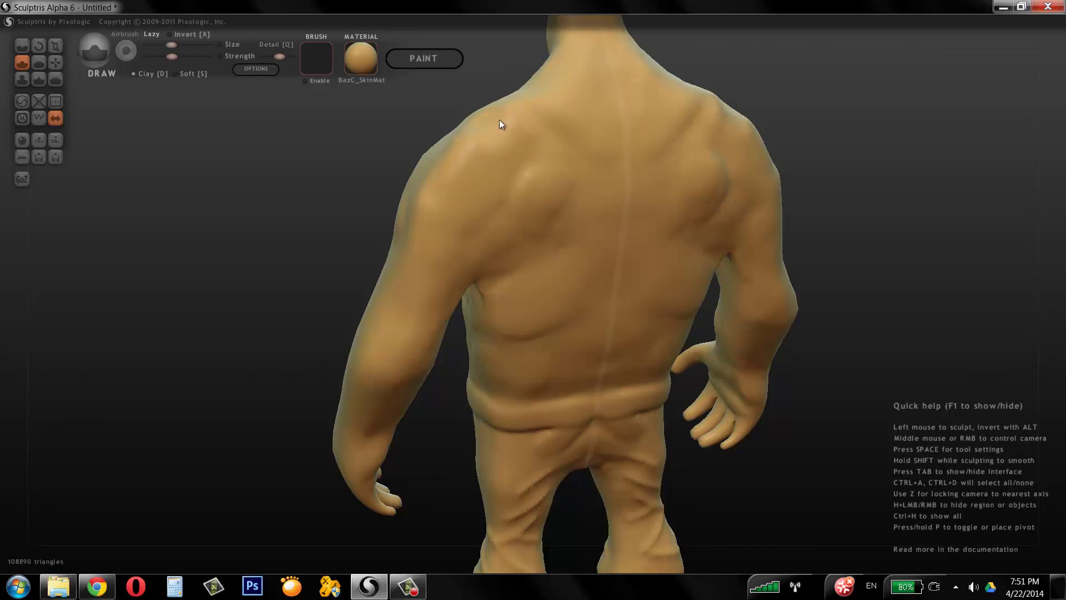
drag(777, 115, 999, 108)
mouse_move(612, 118)
shift+mouse_down()
mouse_move(632, 124)
mouse_move(591, 141)
shift+mouse_up()
Round out the shoulder muscle with Draw strokes over its front, outer side and back.
mouse_move(793, 132)
mouse_down()
mouse_move(579, 214)
mouse_move(642, 174)
mouse_move(592, 205)
mouse_up()
drag(811, 151, 960, 142)
drag(822, 194, 718, 181)
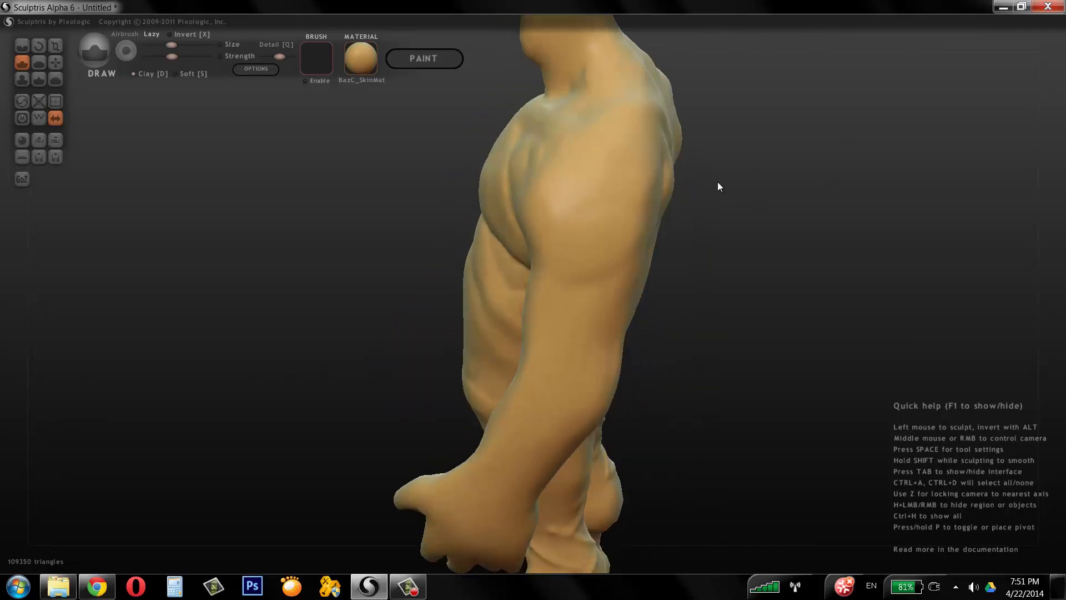
drag(542, 203, 547, 227)
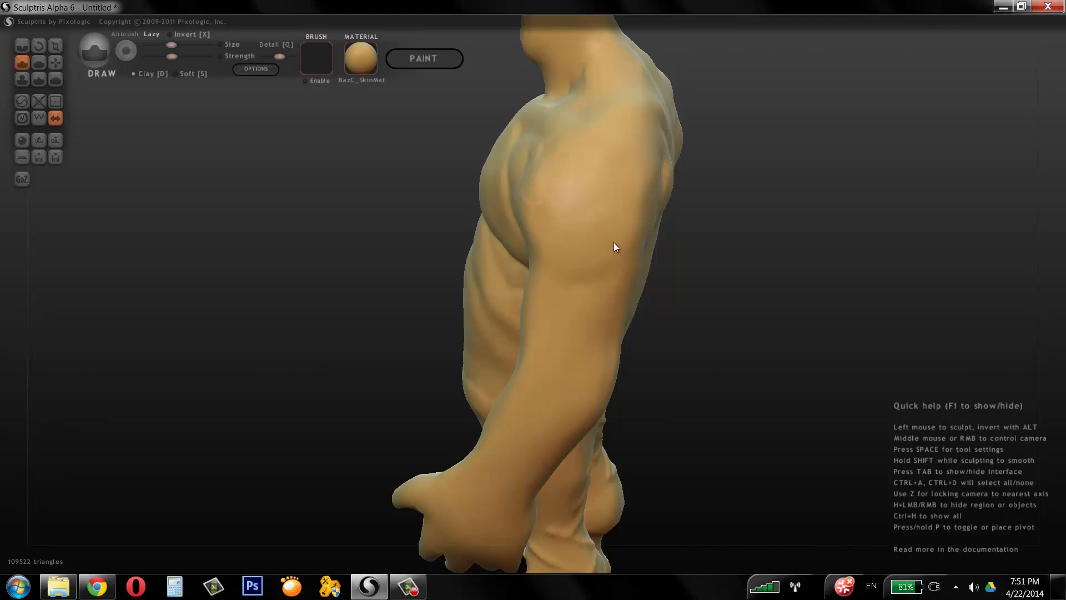
mouse_move(614, 245)
middle_down()
mouse_move(731, 147)
mouse_move(583, 191)
middle_up()
mouse_move(449, 194)
mouse_down()
mouse_move(544, 178)
mouse_move(552, 132)
mouse_move(538, 126)
mouse_move(454, 197)
mouse_up()
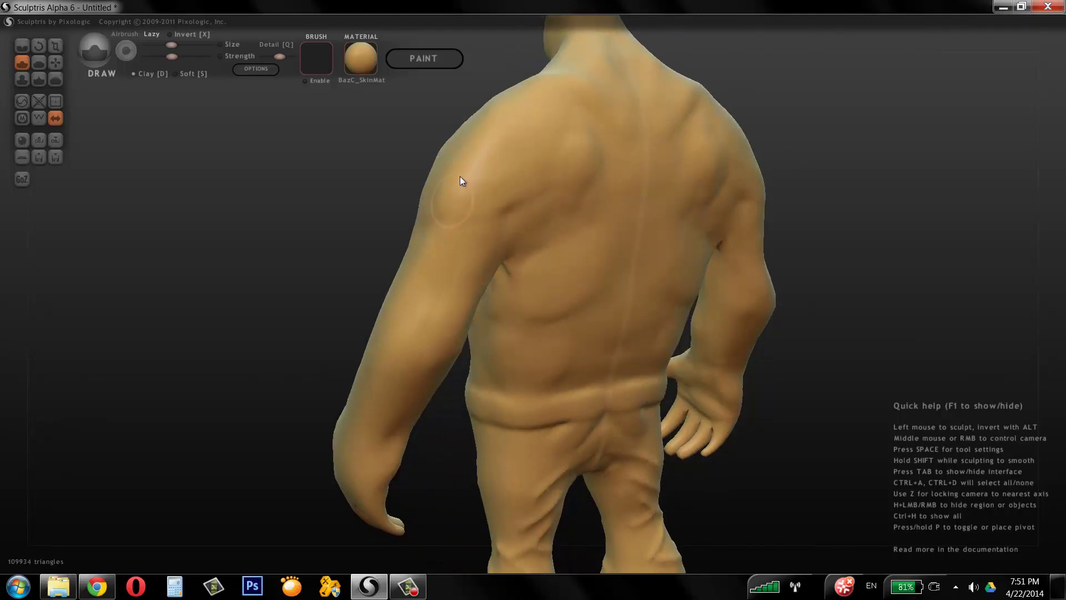
middle_drag(853, 138, 591, 194)
drag(579, 179, 643, 218)
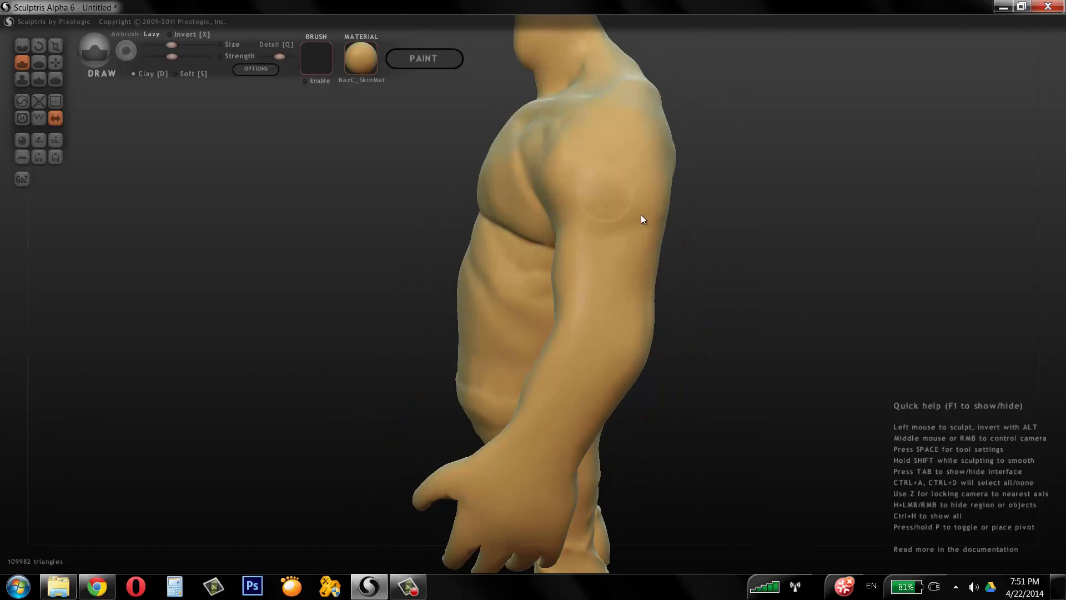
Carve the centre line between the chest muscles and sharpen their lower edge with the Crease brush.
mouse_move(744, 178)
middle_down()
mouse_move(847, 140)
mouse_move(680, 161)
middle_up()
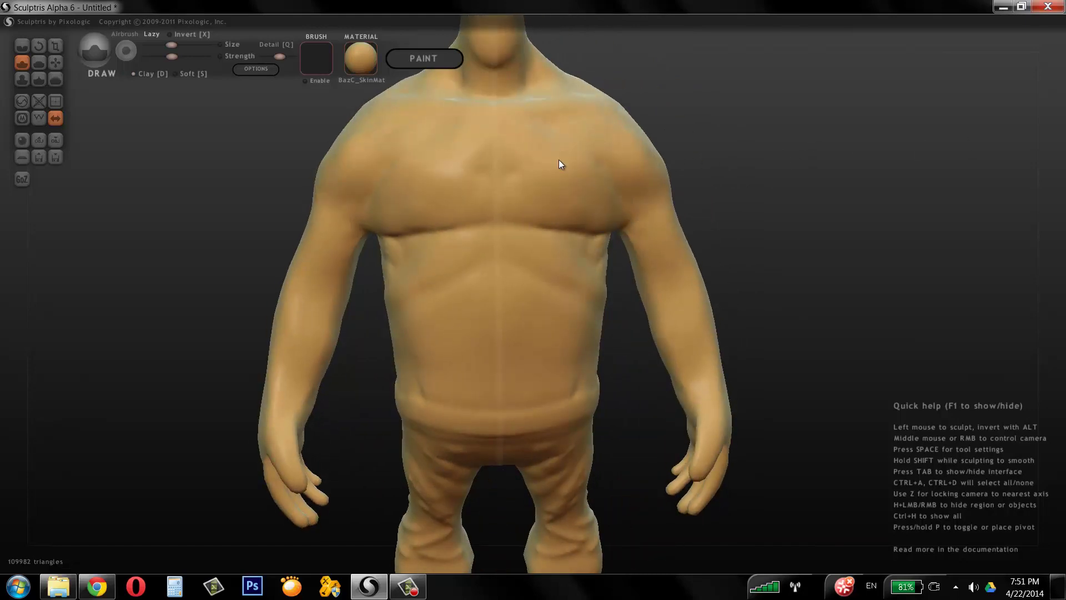
middle_drag(611, 217, 618, 174)
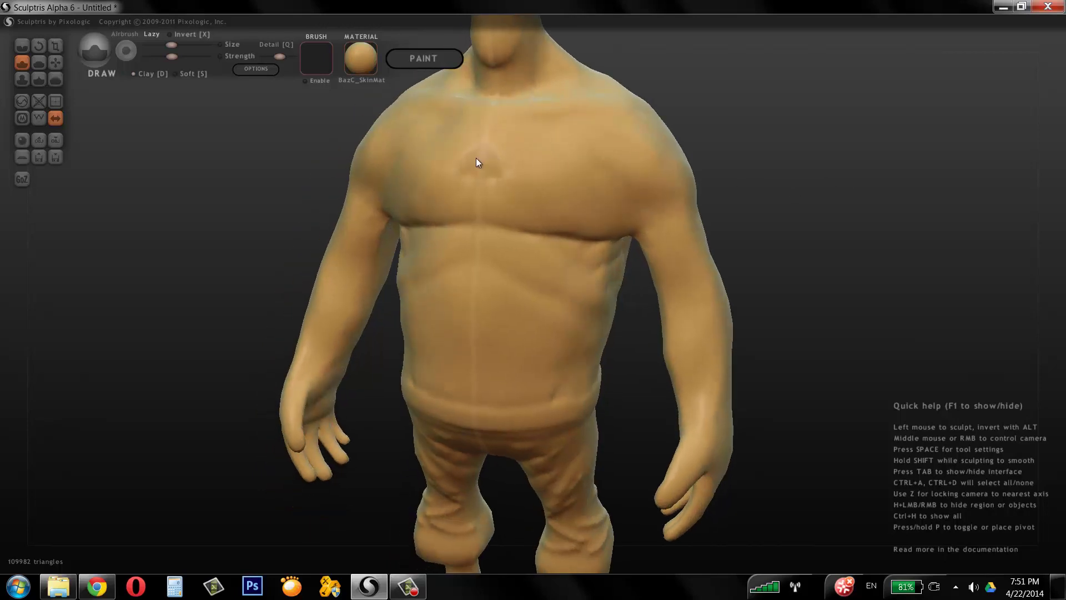
middle_drag(456, 195, 896, 131)
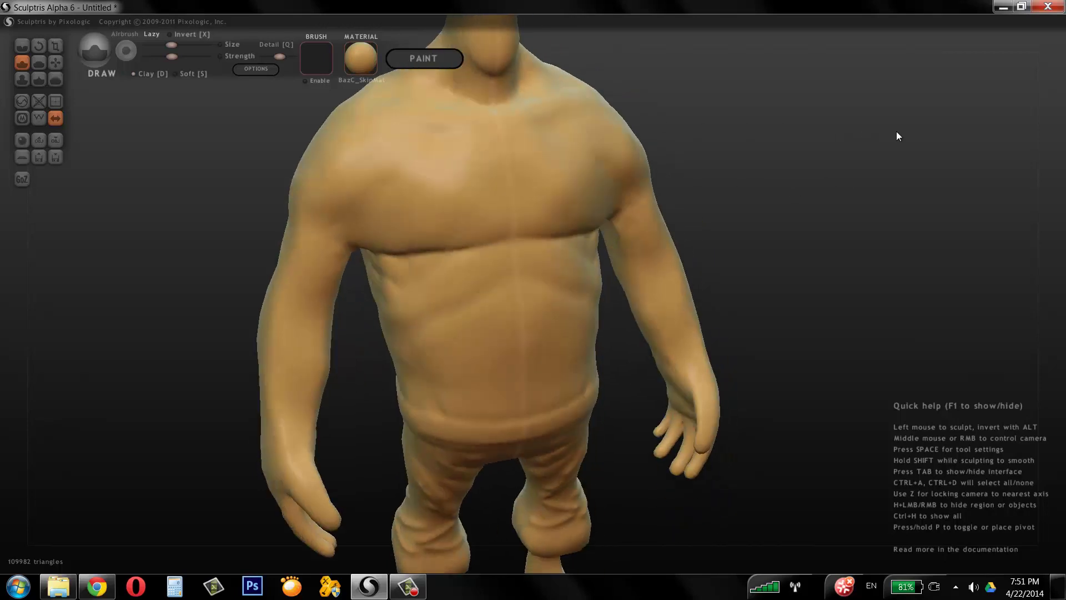
click(22, 45)
mouse_move(501, 139)
mouse_down()
mouse_move(514, 225)
mouse_move(456, 250)
mouse_move(524, 217)
mouse_up()
middle_drag(755, 154, 514, 238)
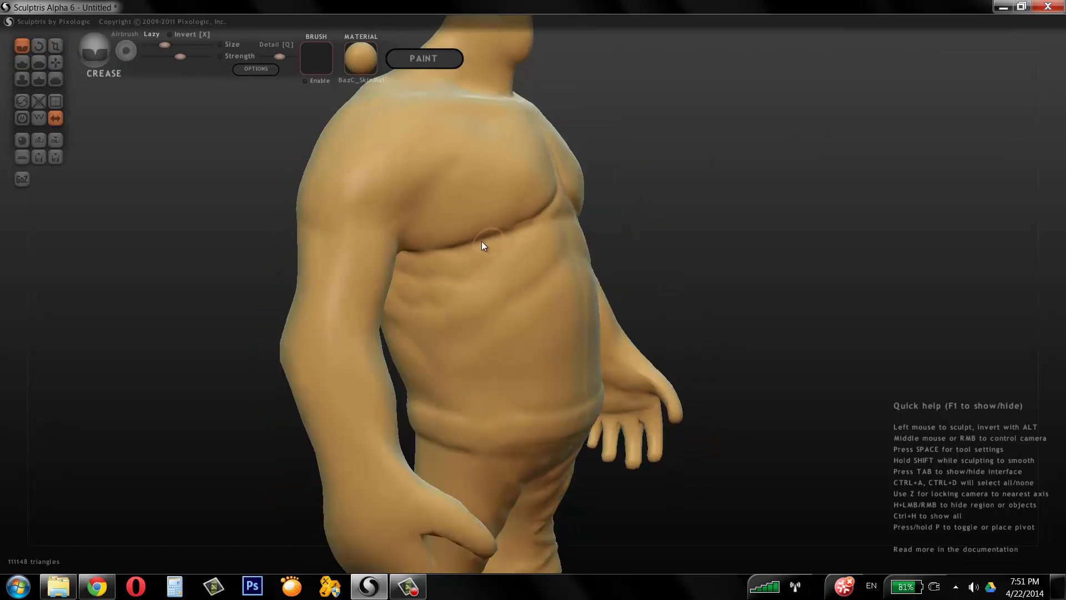
drag(482, 242, 626, 192)
middle_drag(626, 192, 461, 300)
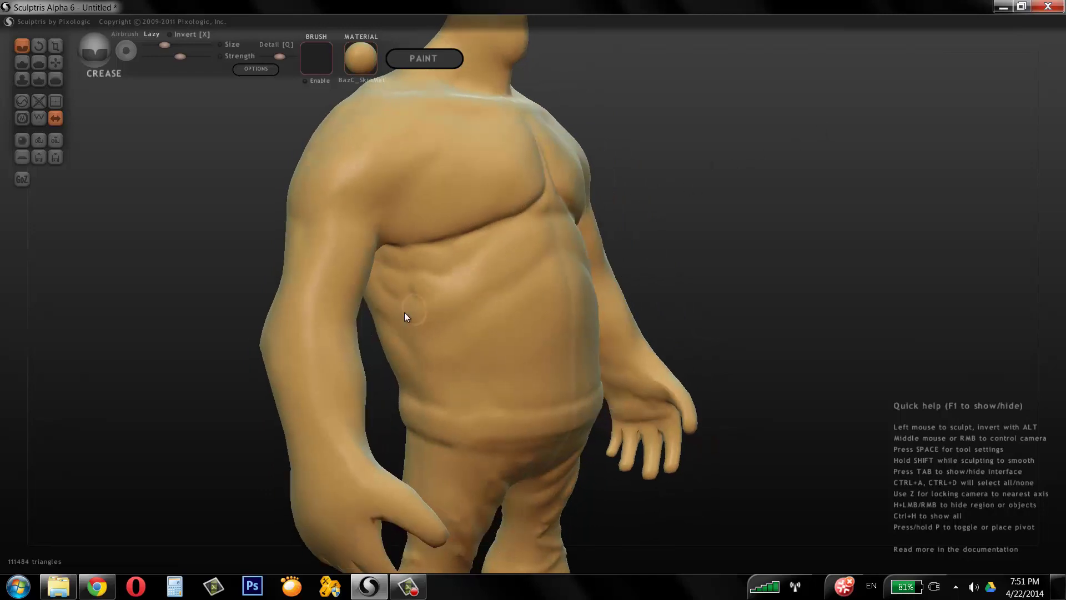
Crease the gaps between the small rib muscles and deepen the diagonal lower edge of the ribcage.
mouse_move(408, 277)
mouse_down()
mouse_move(424, 299)
mouse_move(386, 261)
mouse_move(421, 274)
mouse_move(395, 302)
mouse_move(455, 312)
mouse_up()
mouse_move(394, 331)
mouse_down()
mouse_move(424, 337)
mouse_move(540, 264)
mouse_up()
drag(745, 209, 700, 218)
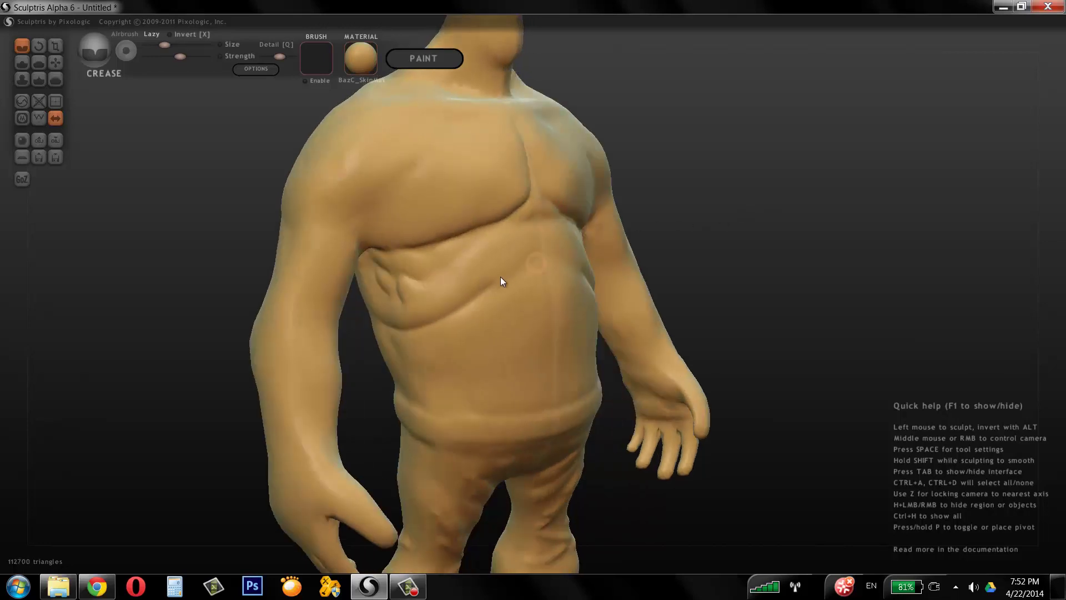
drag(500, 281, 538, 248)
Carve muscle-fibre creases across the chest, from the armpit and from the breastbone.
mouse_move(786, 179)
mouse_down()
mouse_move(418, 192)
mouse_move(472, 146)
mouse_up()
drag(594, 146, 460, 178)
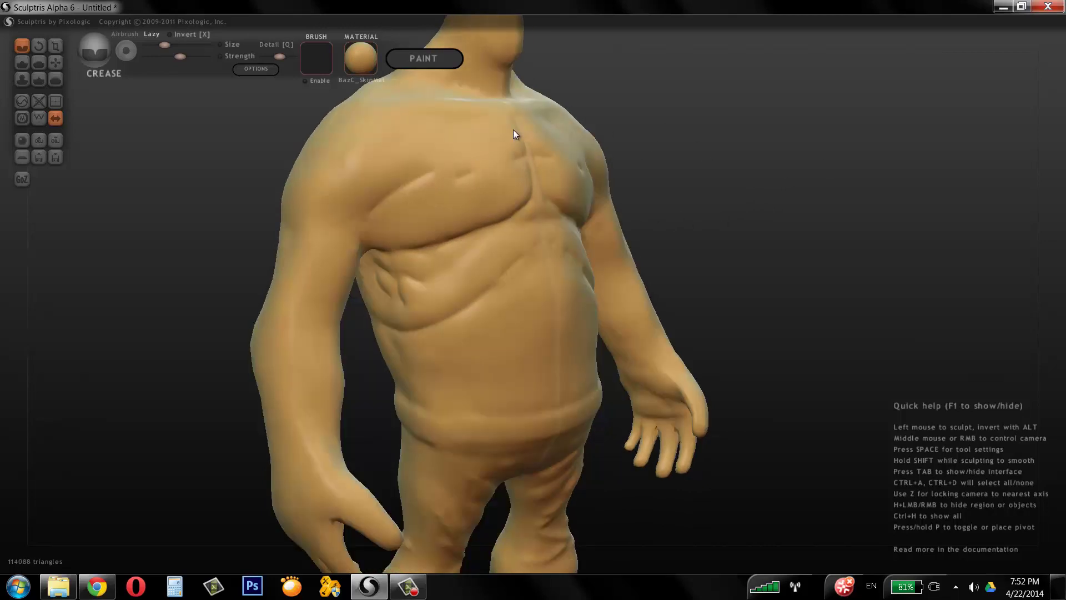
drag(513, 133, 452, 161)
mouse_move(749, 145)
mouse_down()
mouse_move(507, 138)
mouse_move(481, 148)
mouse_up()
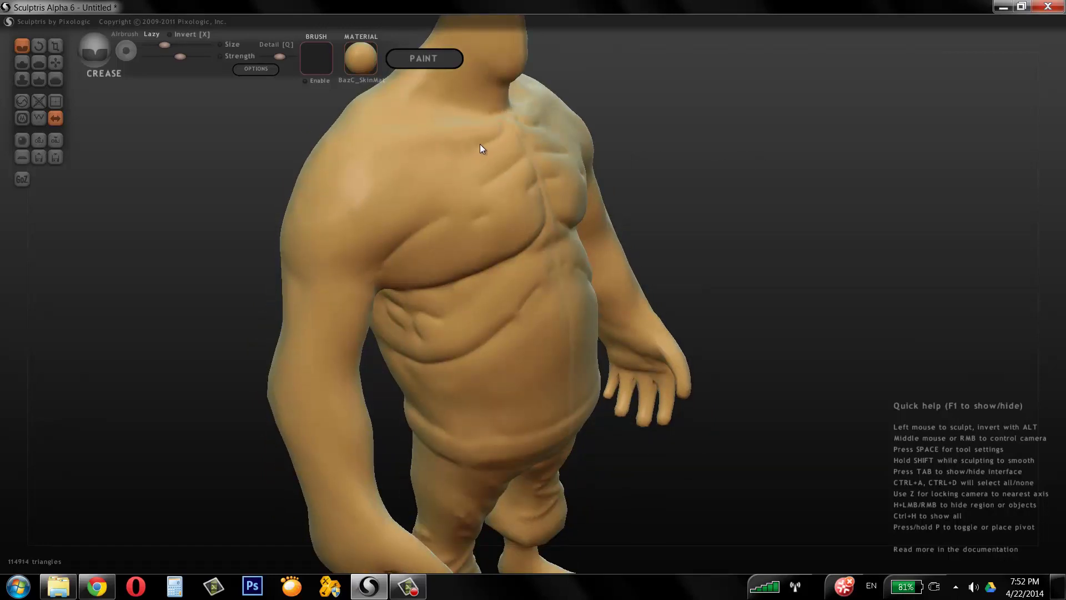
Define the collarbones with creases along their upper and lower edges.
drag(399, 159, 488, 141)
drag(656, 133, 622, 166)
drag(393, 144, 527, 124)
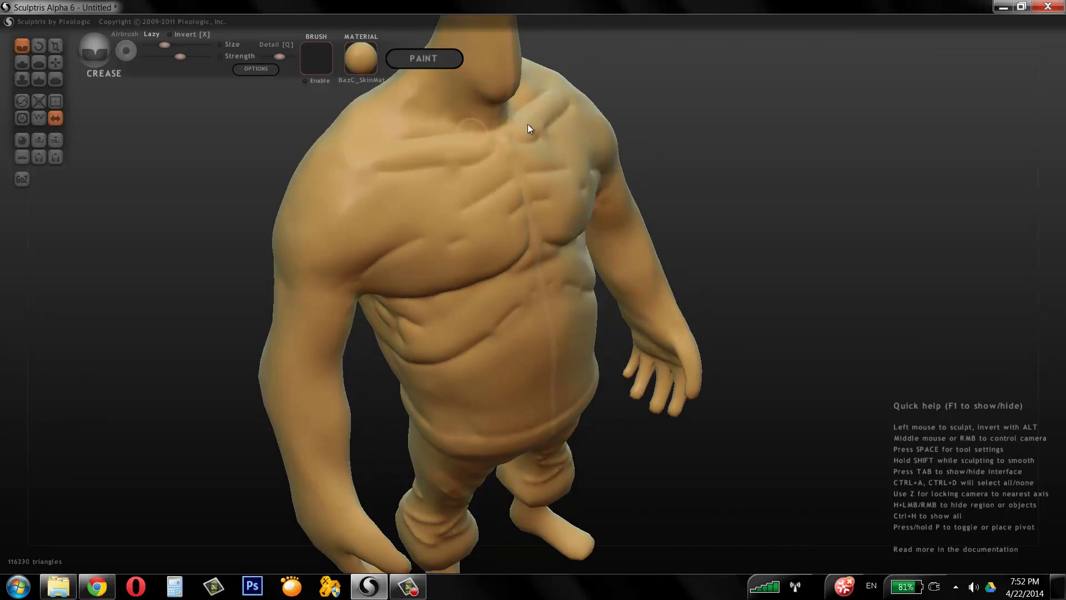
mouse_move(653, 96)
mouse_down()
mouse_move(611, 89)
mouse_move(528, 157)
mouse_up()
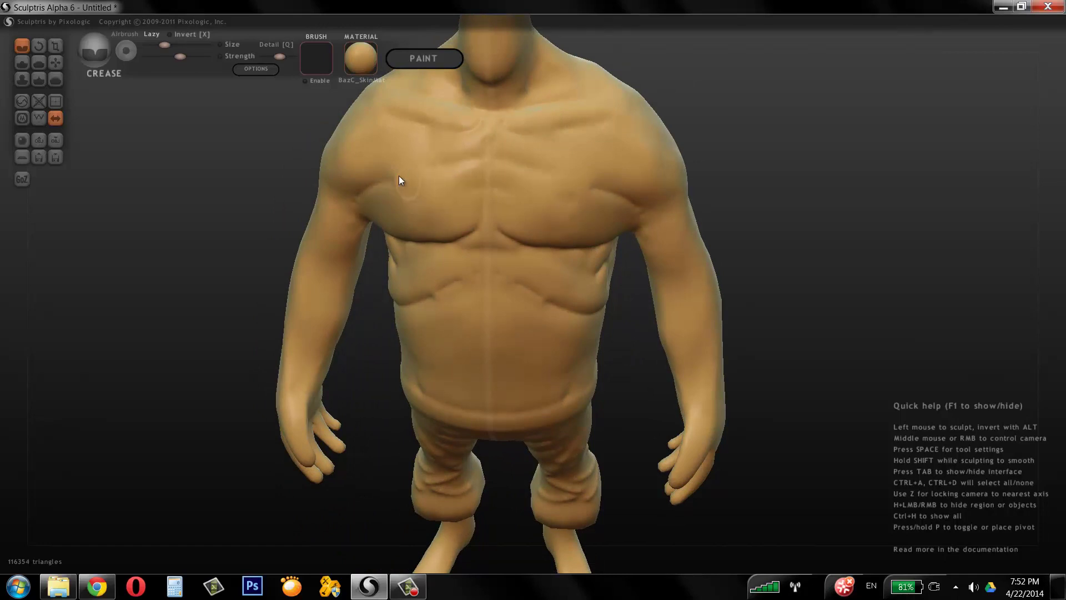
drag(817, 113, 488, 216)
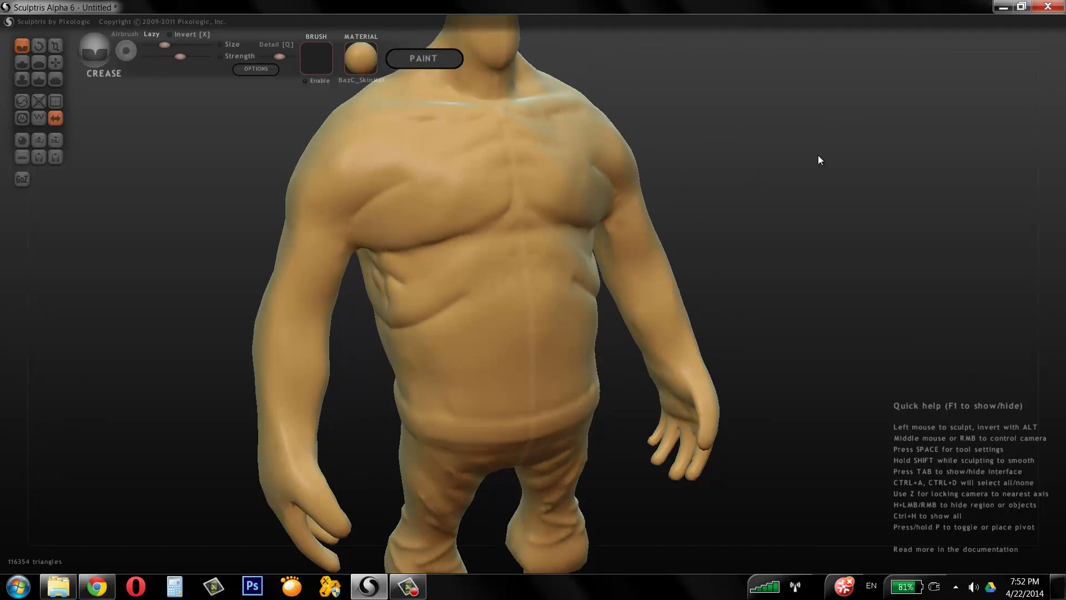
Carve a crease around the lower edge of the shoulder muscle, from the outer arm to the back.
drag(818, 159, 383, 213)
drag(316, 231, 449, 170)
middle_drag(555, 155, 899, 139)
drag(456, 185, 758, 98)
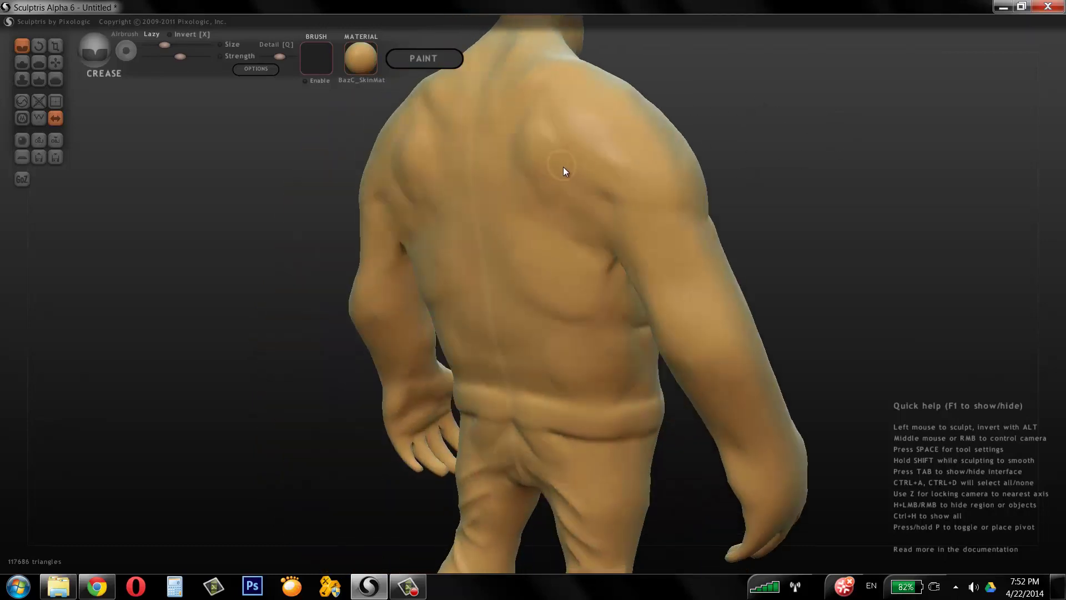
mouse_move(564, 166)
mouse_down()
mouse_move(650, 219)
mouse_move(706, 213)
mouse_up()
middle_drag(547, 188, 628, 175)
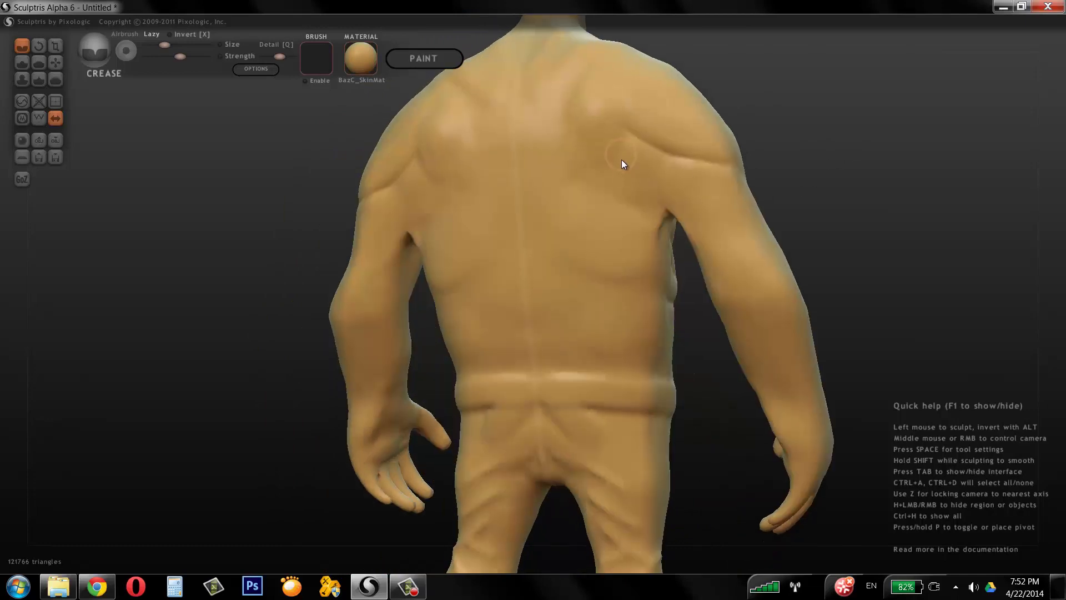
Outline the shoulder blade and crease the side-back, lower-back and rear armpit muscles.
mouse_move(572, 90)
mouse_down()
mouse_move(544, 143)
mouse_move(551, 162)
mouse_move(590, 195)
mouse_move(623, 162)
mouse_move(543, 234)
mouse_move(615, 276)
mouse_up()
middle_drag(666, 272, 568, 296)
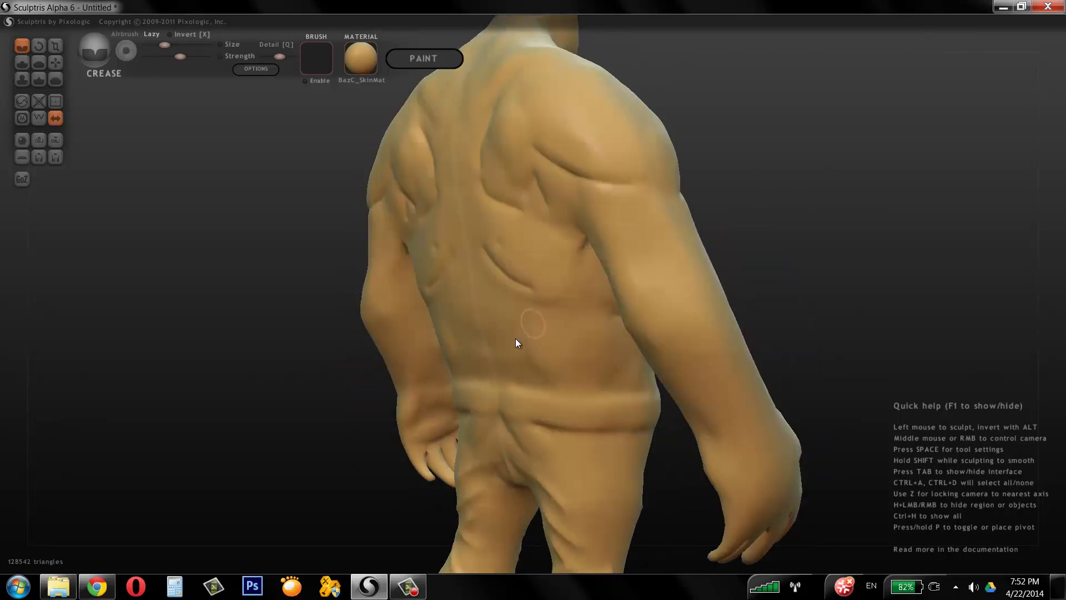
mouse_move(528, 384)
mouse_down()
mouse_move(523, 341)
mouse_move(566, 290)
mouse_up()
middle_drag(833, 222, 889, 216)
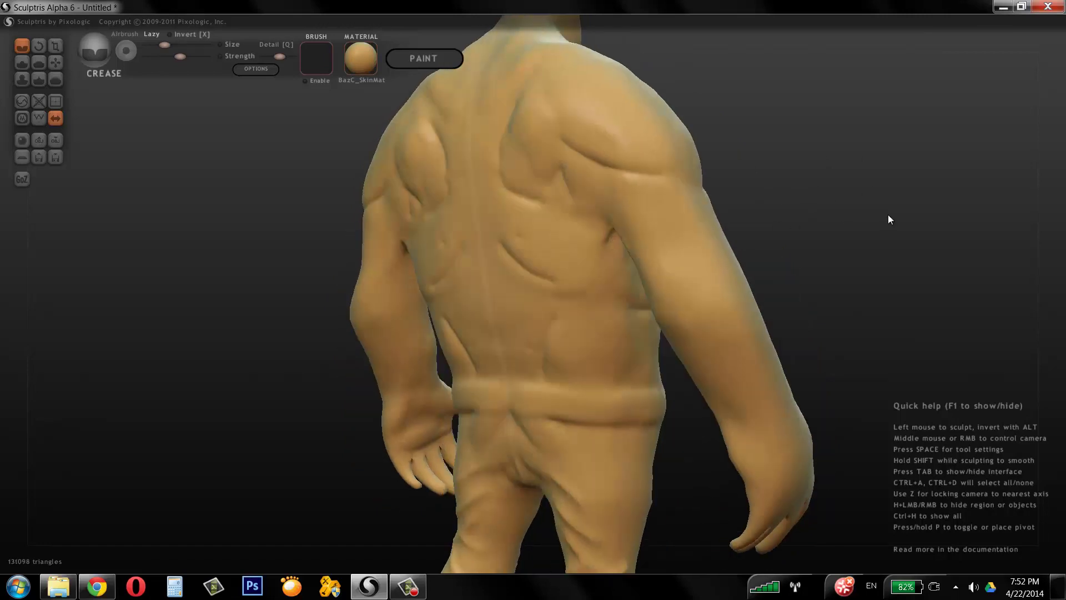
drag(889, 219, 544, 203)
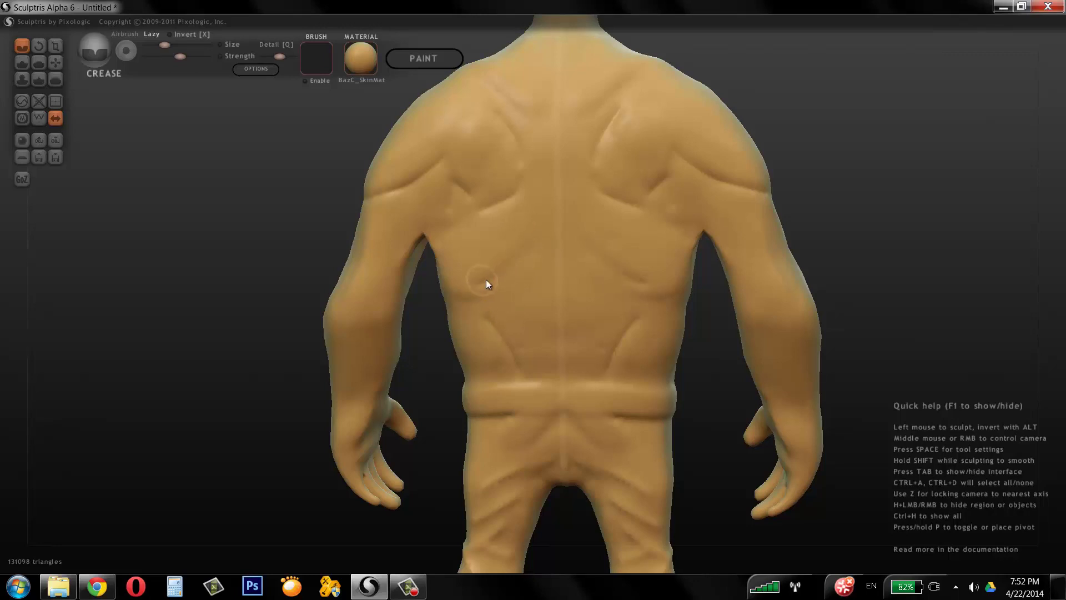
drag(912, 225, 513, 132)
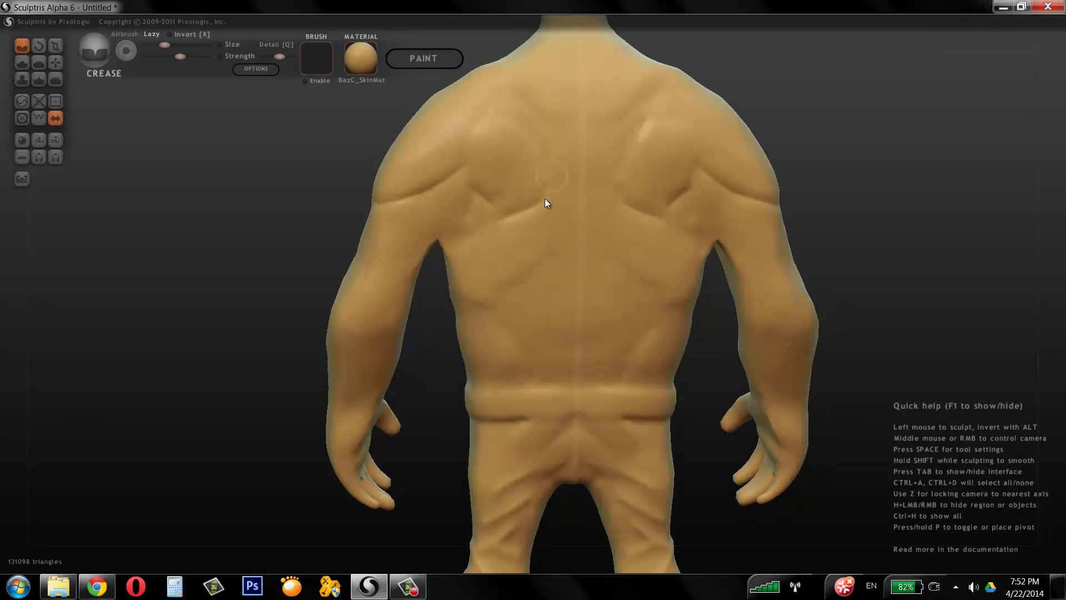
mouse_move(438, 223)
mouse_down()
mouse_move(421, 268)
mouse_move(430, 240)
mouse_up()
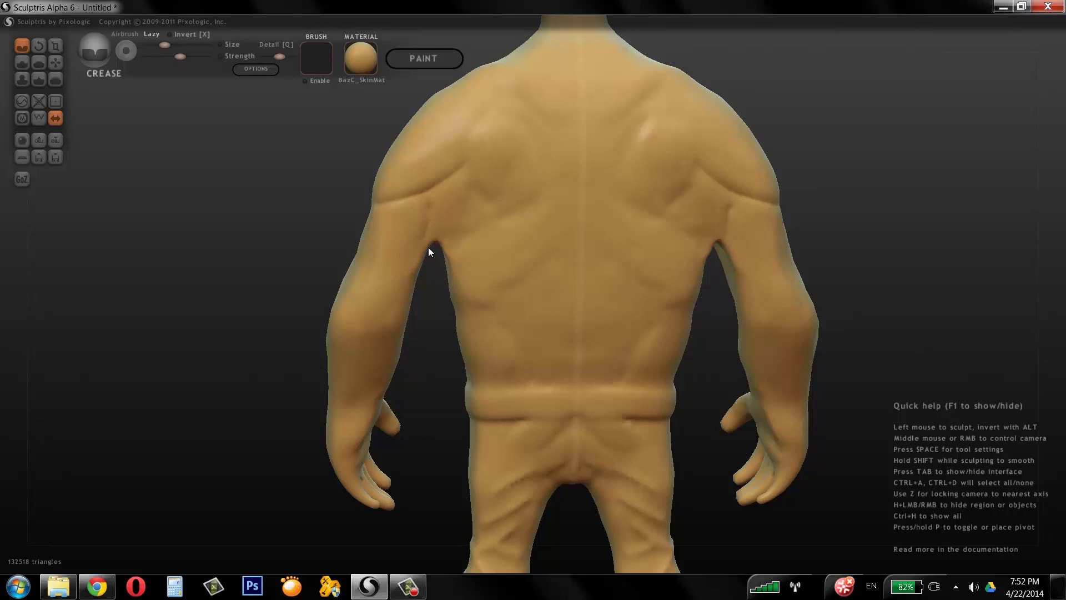
Crease the shoulder muscle's boundaries on the outer arm and towards the collarbone.
mouse_move(821, 142)
mouse_down()
mouse_move(473, 190)
mouse_move(459, 232)
mouse_move(460, 221)
mouse_up()
drag(862, 141, 933, 164)
drag(848, 143, 641, 197)
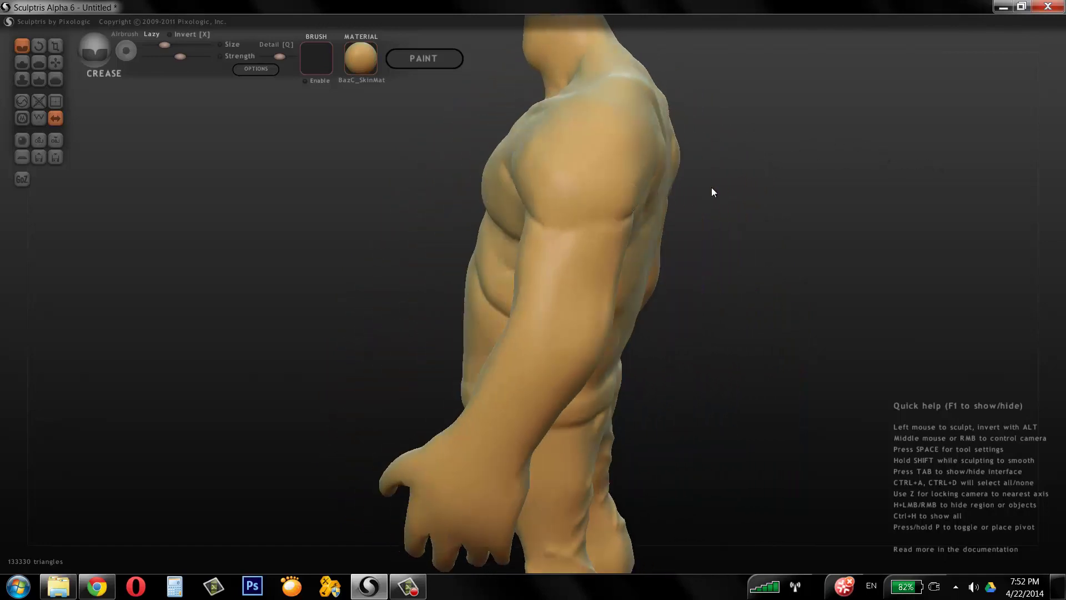
drag(712, 189, 701, 141)
mouse_move(860, 134)
mouse_down()
mouse_move(794, 145)
mouse_move(1024, 162)
mouse_move(827, 140)
mouse_move(562, 195)
mouse_move(575, 219)
mouse_up()
drag(587, 270, 592, 319)
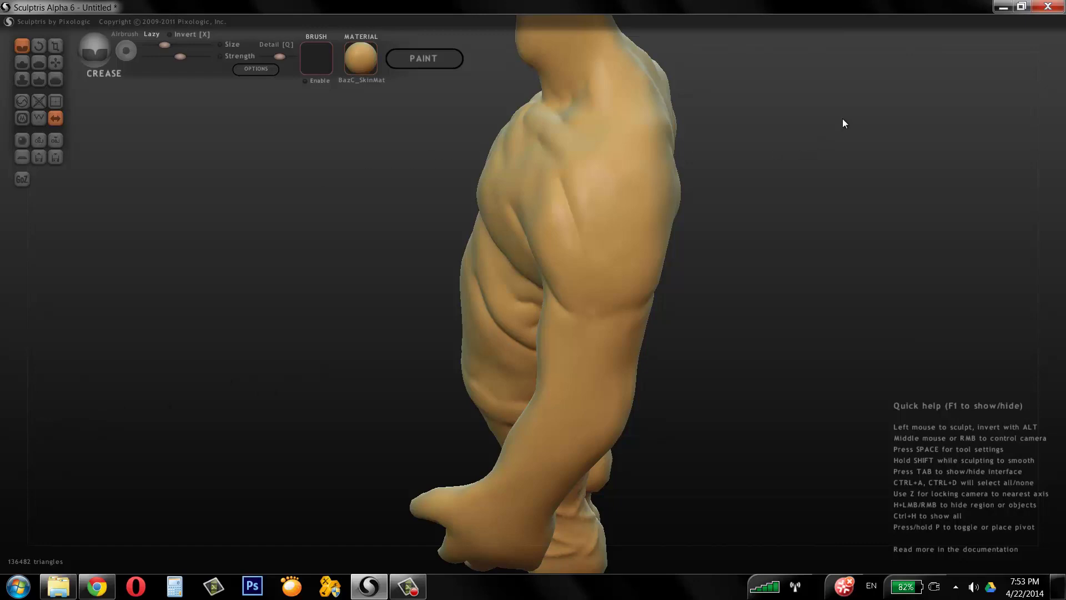
drag(843, 119, 651, 121)
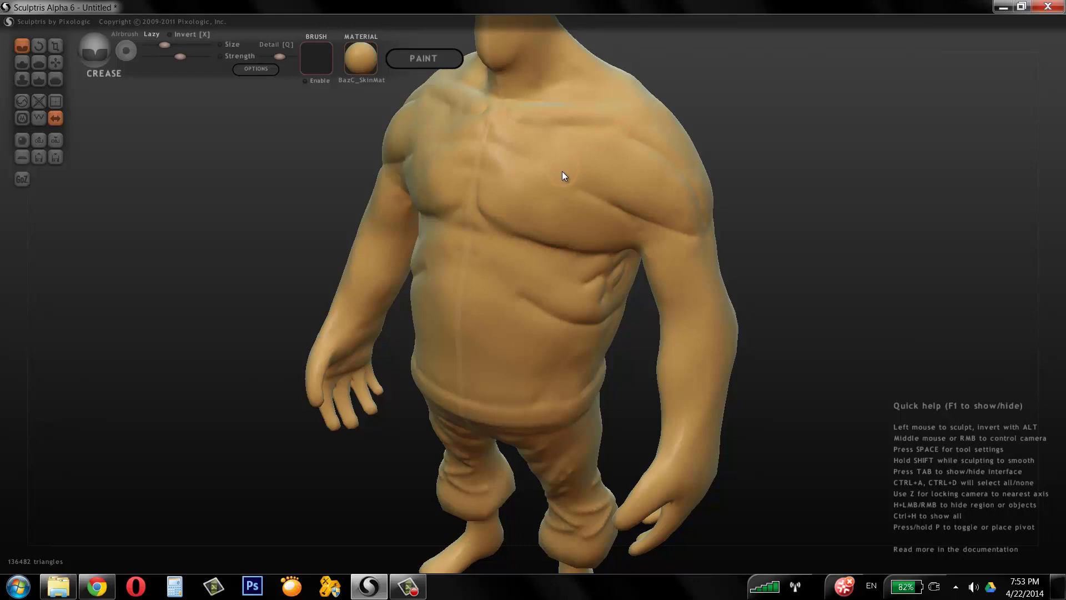
mouse_move(871, 84)
mouse_down()
mouse_move(960, 69)
mouse_move(862, 86)
mouse_up()
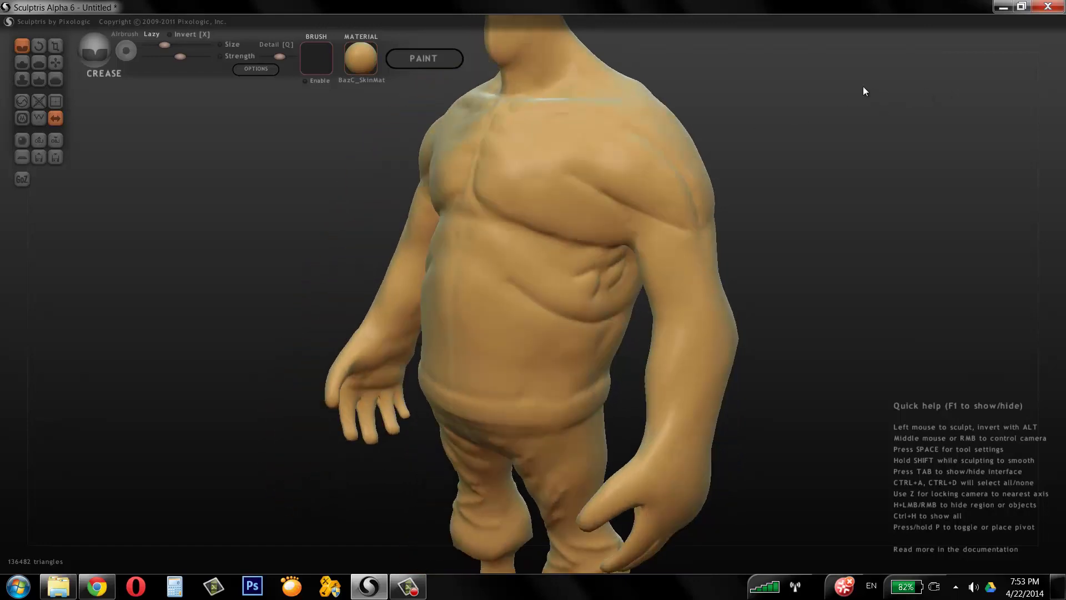
Deepen the front edge of the shoulder muscle and outline the biceps down to the elbow.
mouse_move(595, 131)
mouse_down()
mouse_move(609, 187)
mouse_move(604, 177)
mouse_move(647, 245)
mouse_up()
right_drag(648, 244, 888, 109)
mouse_move(645, 216)
mouse_down()
mouse_move(642, 258)
mouse_move(644, 212)
mouse_up()
drag(652, 280, 687, 314)
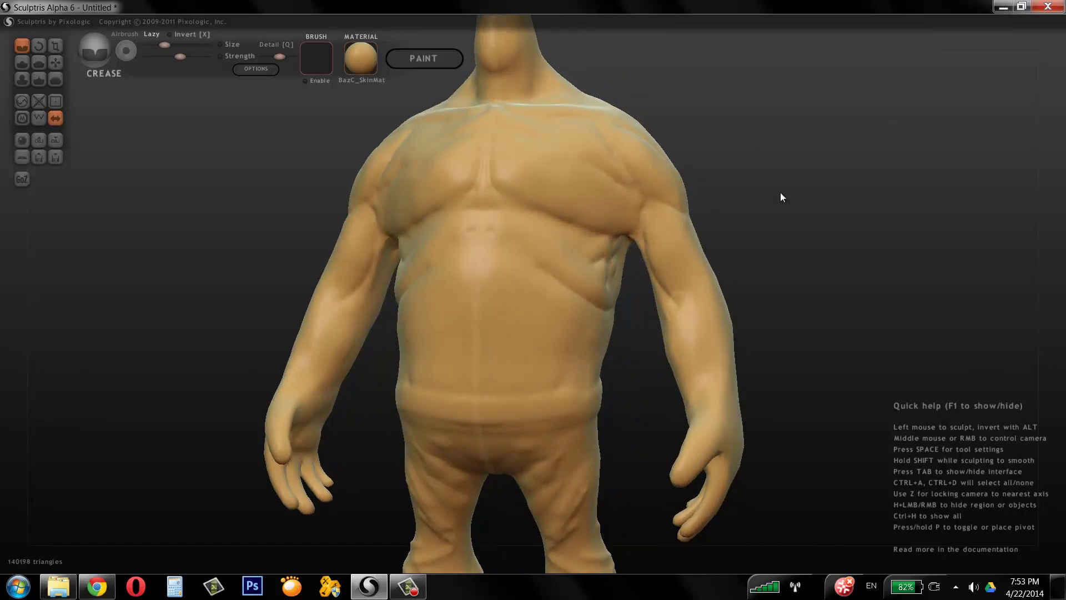
right_drag(781, 192, 668, 334)
mouse_move(655, 361)
mouse_down()
mouse_move(685, 342)
mouse_move(697, 307)
mouse_move(692, 269)
mouse_move(668, 260)
mouse_up()
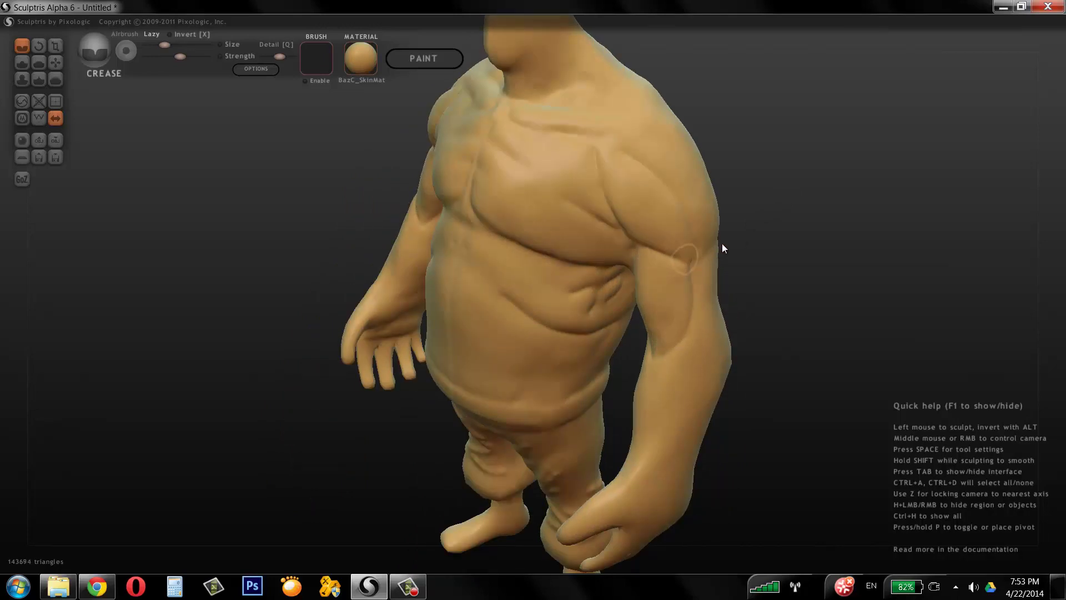
Carve creases that divide the shoulder muscle into separate heads and mark its junction with the upper arm.
mouse_move(722, 243)
right_down()
mouse_move(690, 189)
mouse_move(621, 235)
right_up()
mouse_move(620, 235)
mouse_down()
mouse_move(638, 288)
mouse_move(681, 238)
mouse_up()
right_drag(681, 238, 606, 209)
mouse_move(583, 171)
mouse_down()
mouse_move(545, 271)
mouse_move(519, 304)
mouse_up()
mouse_move(771, 185)
right_down()
mouse_move(806, 143)
mouse_move(560, 177)
right_up()
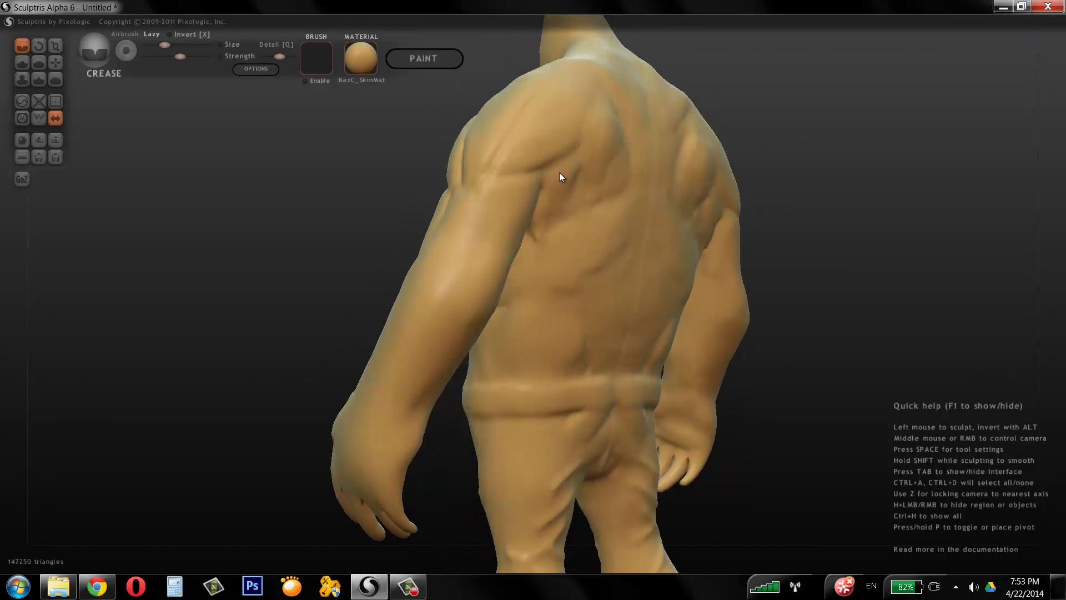
Outline the triceps with creases along the outer and rear upper arm.
drag(453, 225, 585, 179)
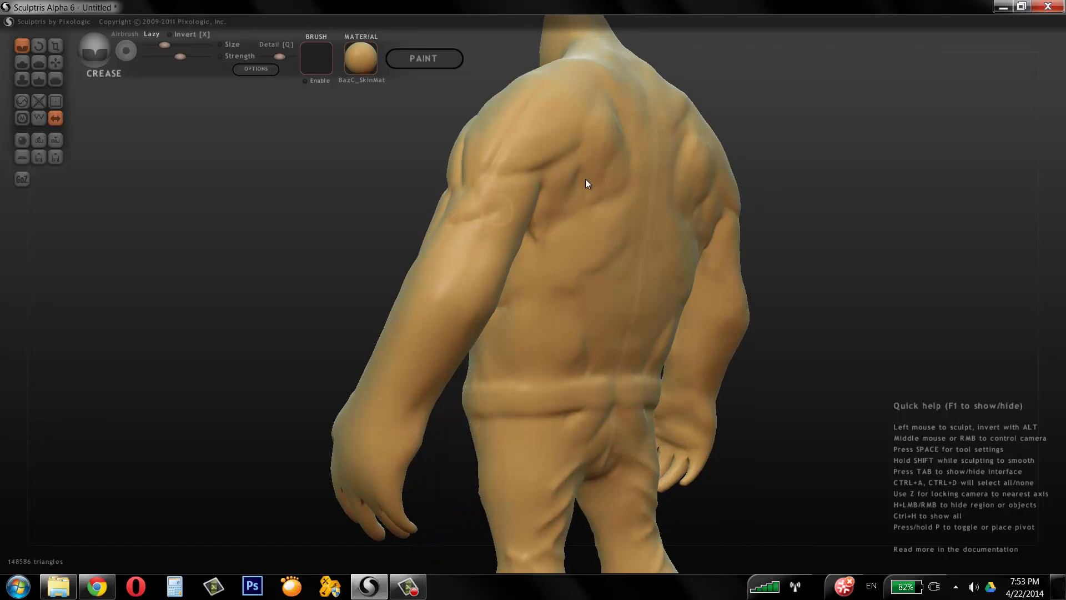
mouse_move(585, 179)
right_down()
mouse_move(640, 146)
mouse_move(371, 229)
right_up()
drag(380, 243, 388, 273)
right_drag(395, 267, 469, 264)
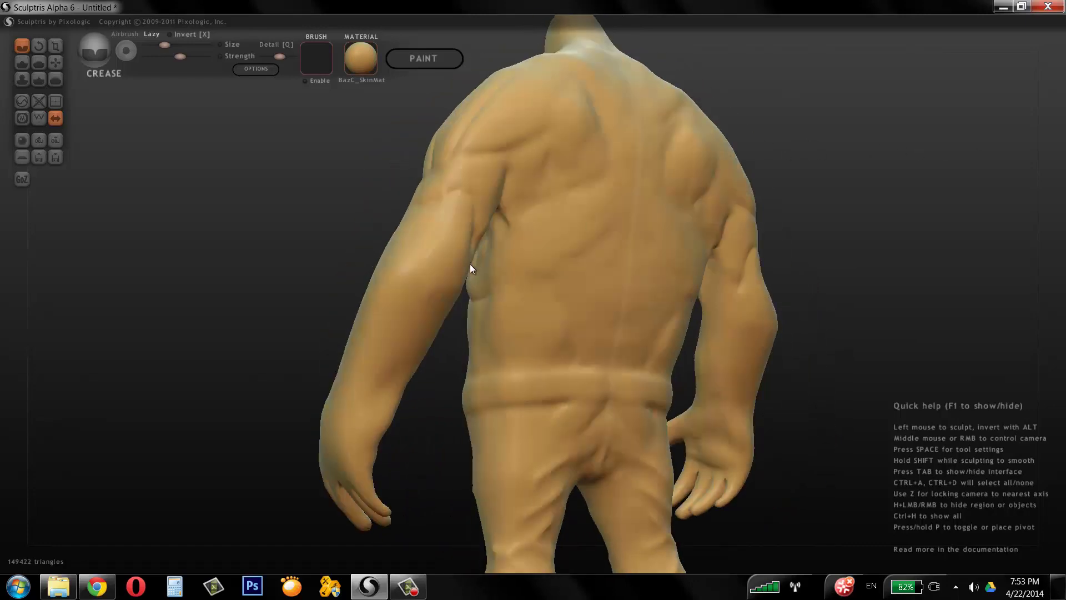
mouse_move(432, 257)
mouse_down()
mouse_move(416, 304)
mouse_move(444, 298)
mouse_move(461, 268)
mouse_up()
mouse_move(584, 158)
right_down()
mouse_move(845, 149)
mouse_move(805, 209)
mouse_move(832, 242)
mouse_move(800, 151)
mouse_move(614, 83)
right_up()
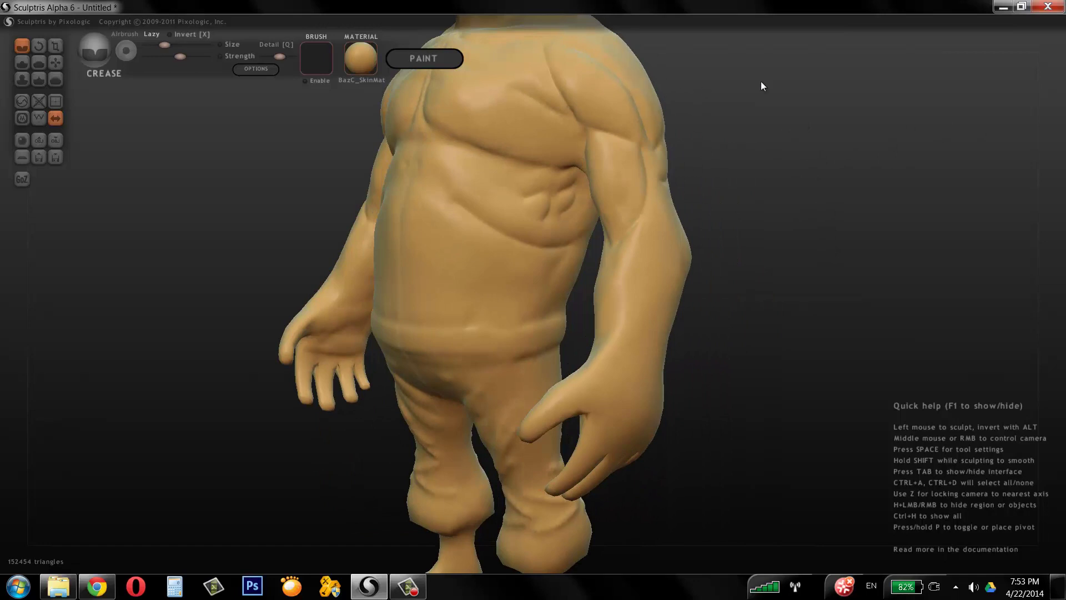
Apply the 00ZBrush_Green_Clay material to the model and soften the crease on the outer chest beside the shoulder.
right_drag(761, 81, 841, 146)
click(349, 60)
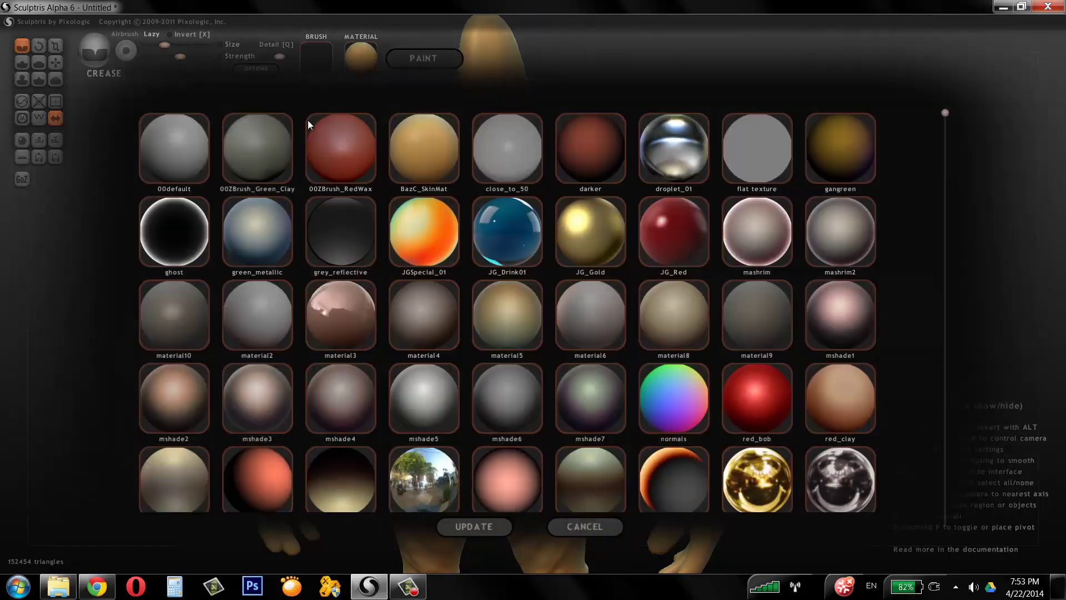
click(272, 165)
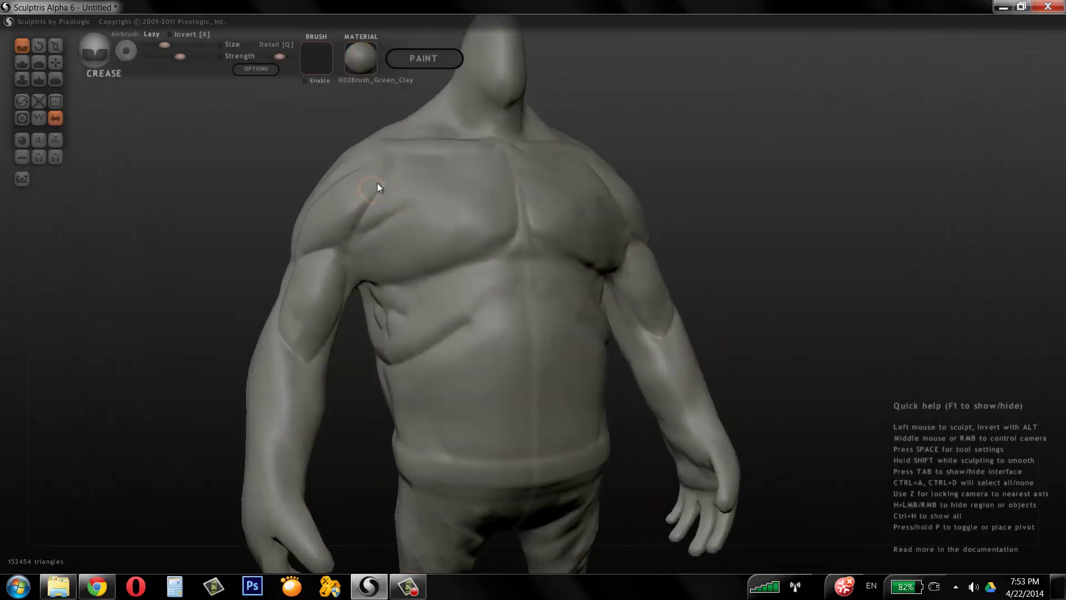
drag(388, 201, 432, 197)
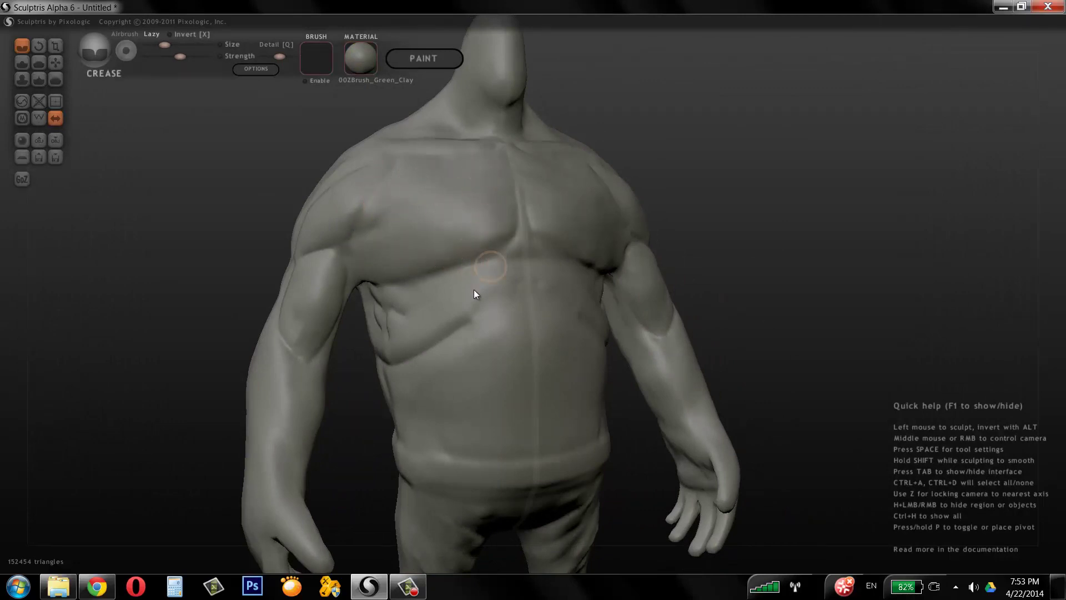
Crease the inner edge of the shoulder blade on the upper back.
middle_drag(561, 240, 441, 230)
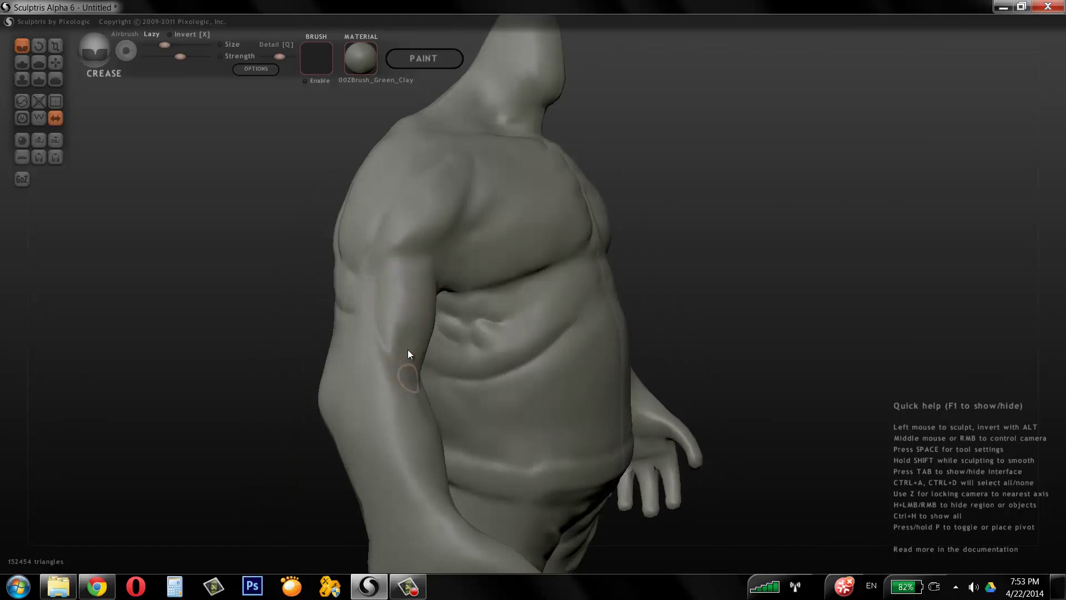
middle_drag(667, 226, 536, 251)
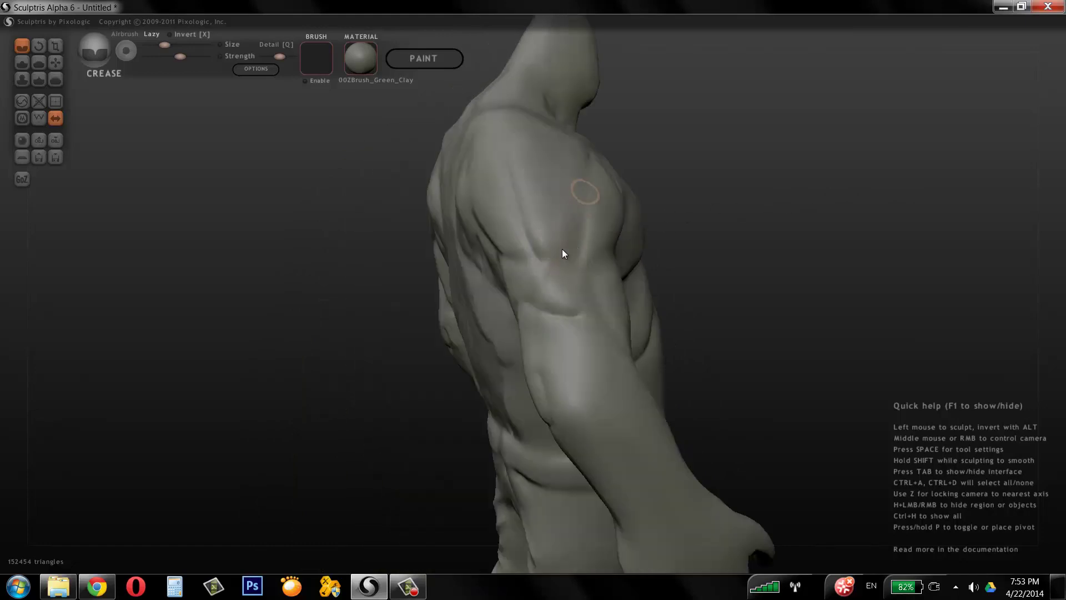
middle_drag(840, 207, 711, 297)
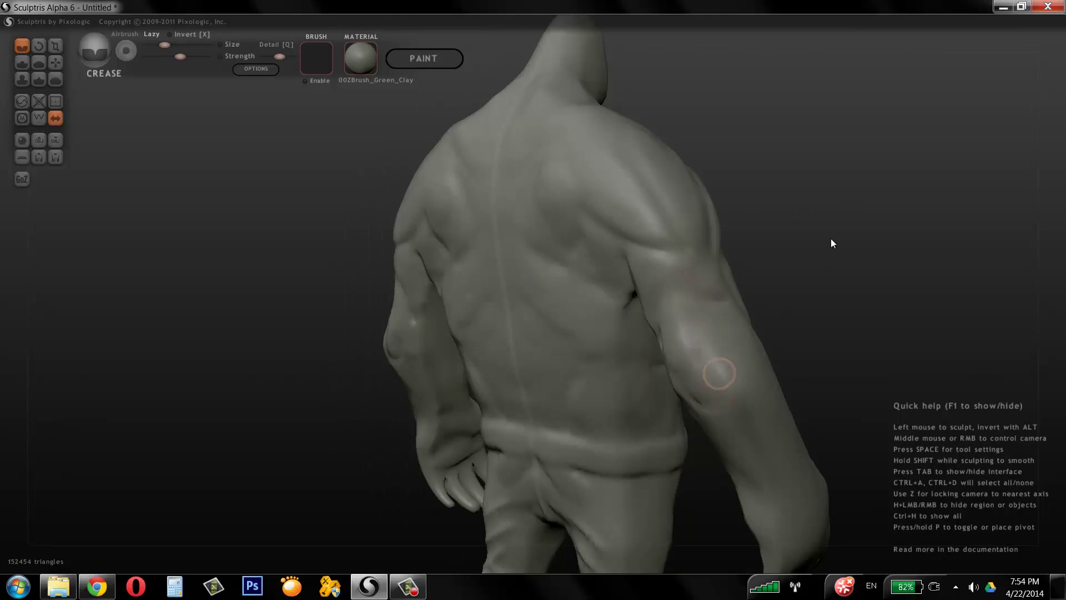
middle_drag(831, 240, 736, 317)
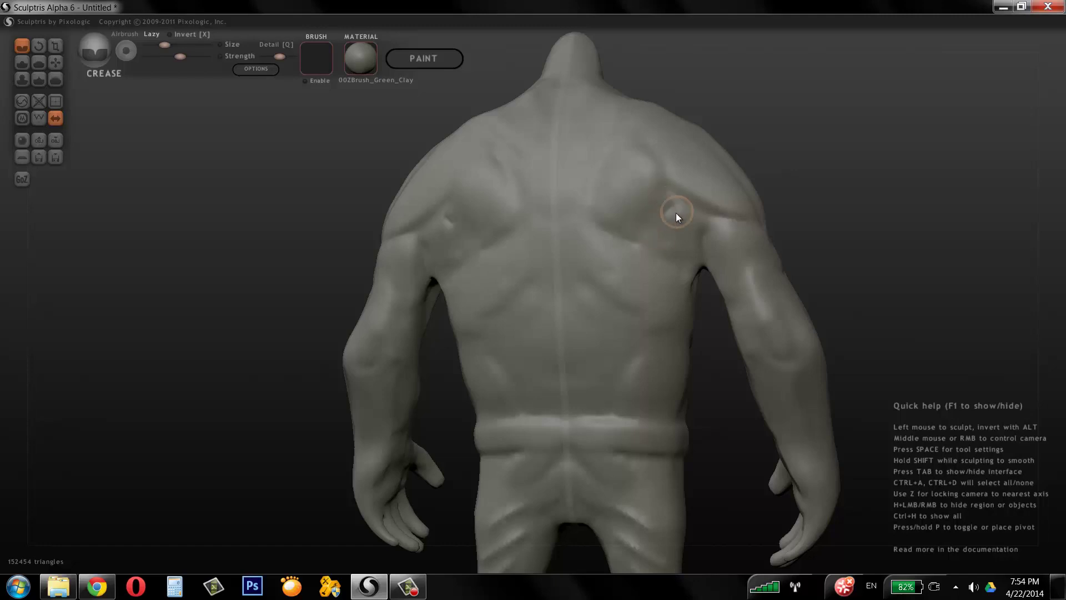
middle_drag(853, 192, 849, 228)
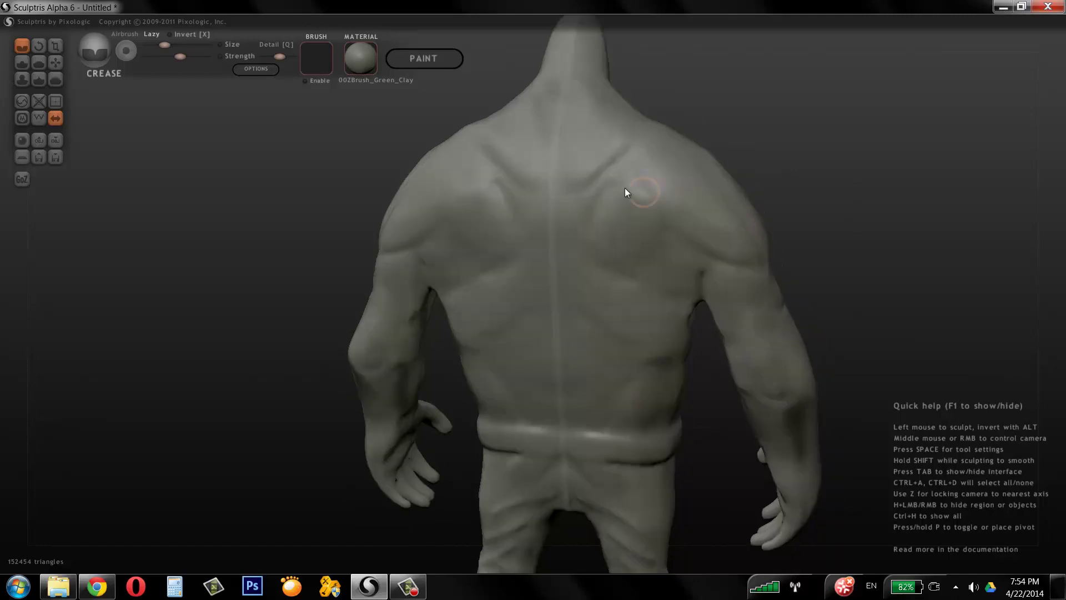
drag(614, 172, 669, 222)
Build up the back muscles beside the spine, from the upper back towards the waist, with the Draw brush.
mouse_move(600, 198)
middle_down()
mouse_move(871, 155)
mouse_move(904, 135)
mouse_move(588, 131)
middle_up()
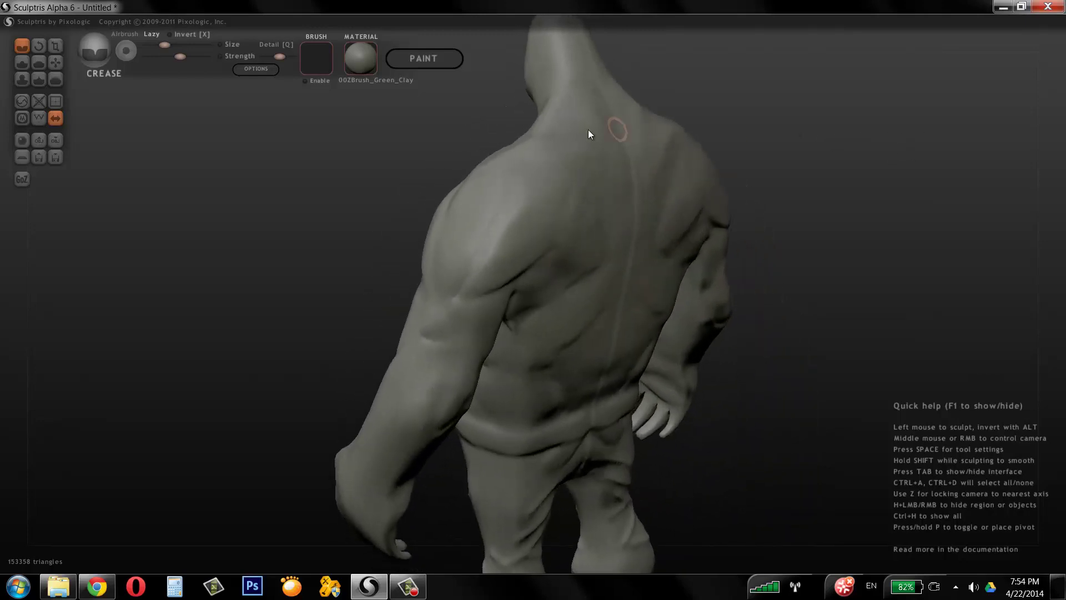
click(20, 64)
mouse_move(604, 128)
mouse_down()
mouse_move(605, 139)
mouse_move(573, 147)
mouse_move(632, 226)
mouse_move(634, 280)
mouse_up()
mouse_move(610, 231)
mouse_down()
mouse_move(522, 318)
mouse_move(562, 259)
mouse_move(532, 301)
mouse_move(551, 295)
mouse_move(518, 321)
mouse_move(555, 274)
mouse_move(596, 248)
mouse_move(547, 374)
mouse_up()
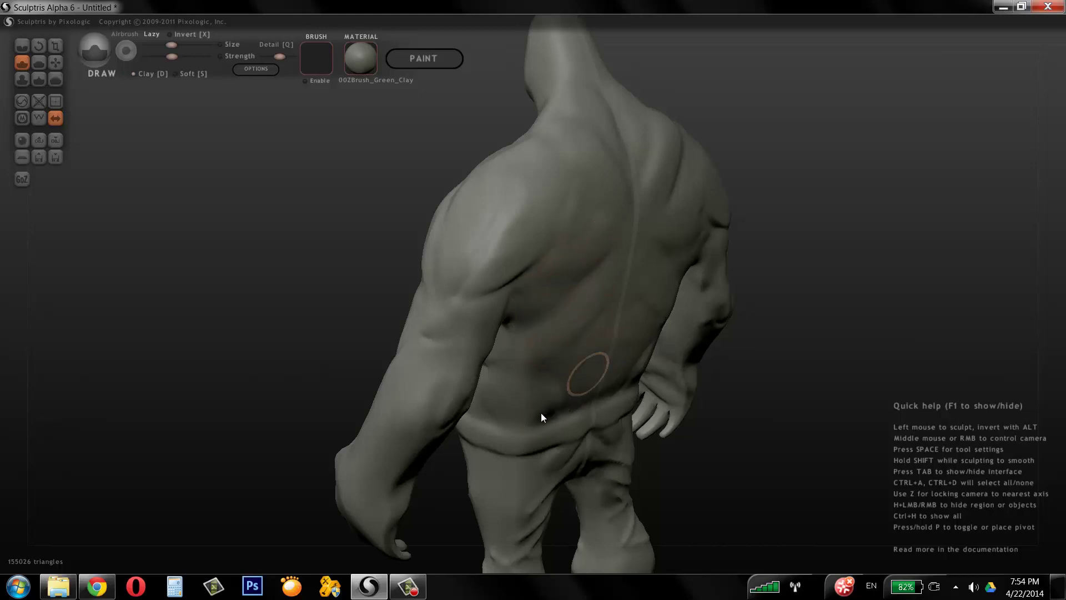
Crease the fold between the chest muscle and the upper arm down into the armpit.
mouse_move(542, 417)
middle_down()
mouse_move(911, 178)
mouse_move(924, 185)
mouse_move(693, 272)
middle_up()
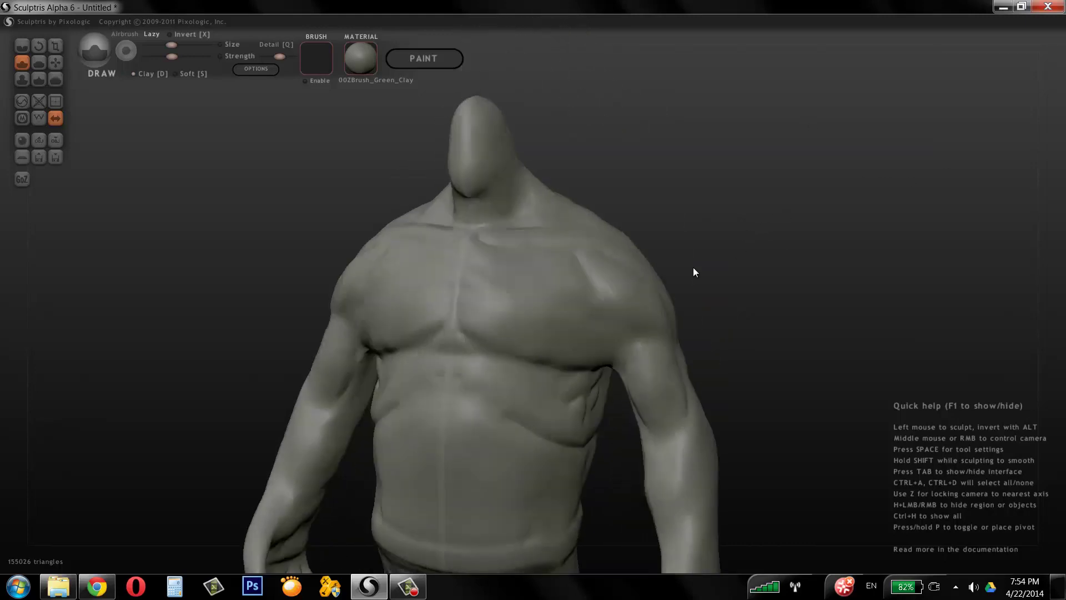
scroll(725, 169, up, 3)
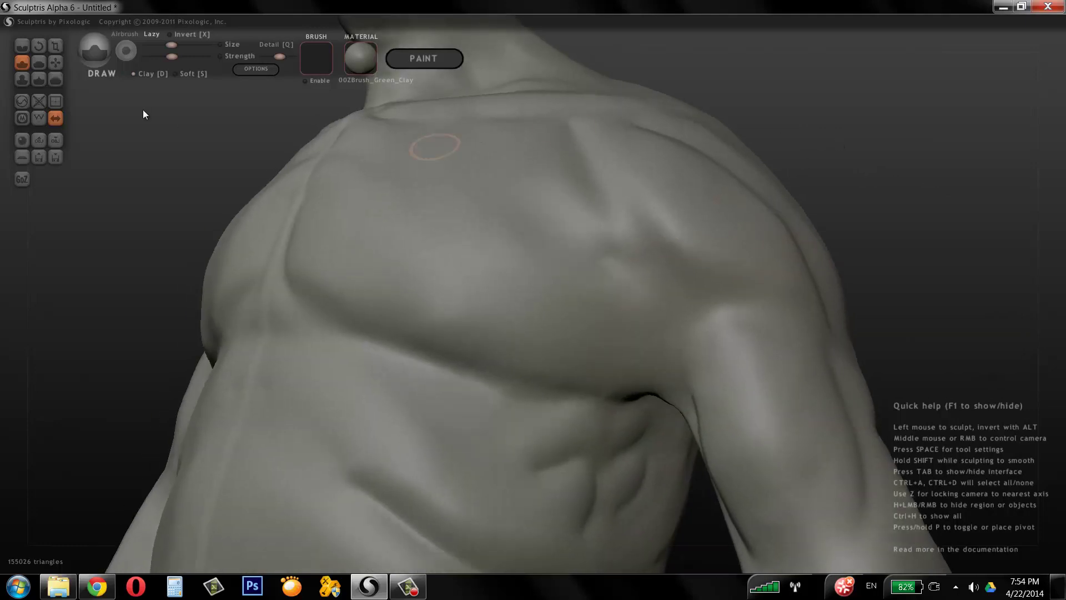
click(22, 47)
middle_drag(588, 275, 665, 292)
mouse_move(676, 349)
mouse_down()
mouse_move(694, 391)
mouse_move(705, 361)
mouse_up()
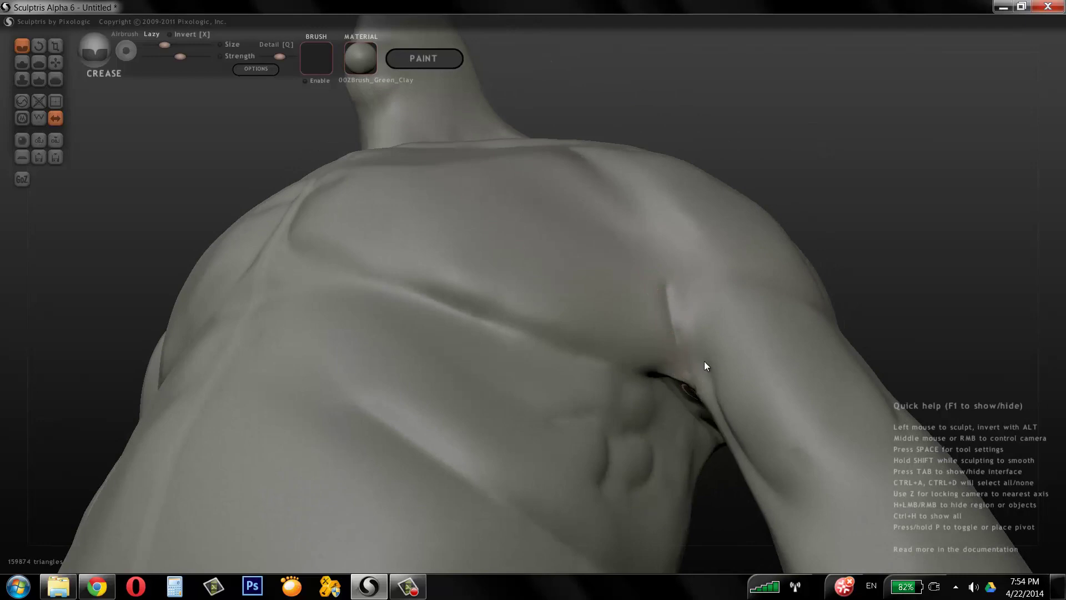
mouse_move(705, 361)
middle_down()
mouse_move(844, 186)
mouse_move(679, 289)
middle_up()
drag(690, 362, 703, 387)
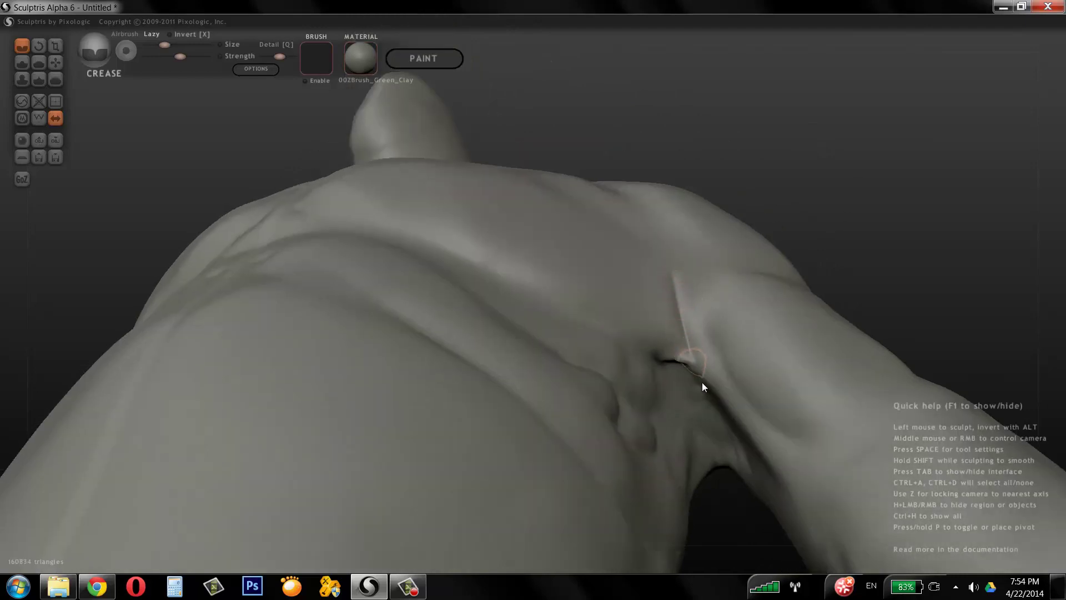
Smooth the armpit fold and recut its crease along the outer edge of the chest muscle.
mouse_move(680, 301)
shift+mouse_down()
mouse_move(694, 388)
mouse_move(680, 301)
mouse_move(698, 373)
shift+mouse_up()
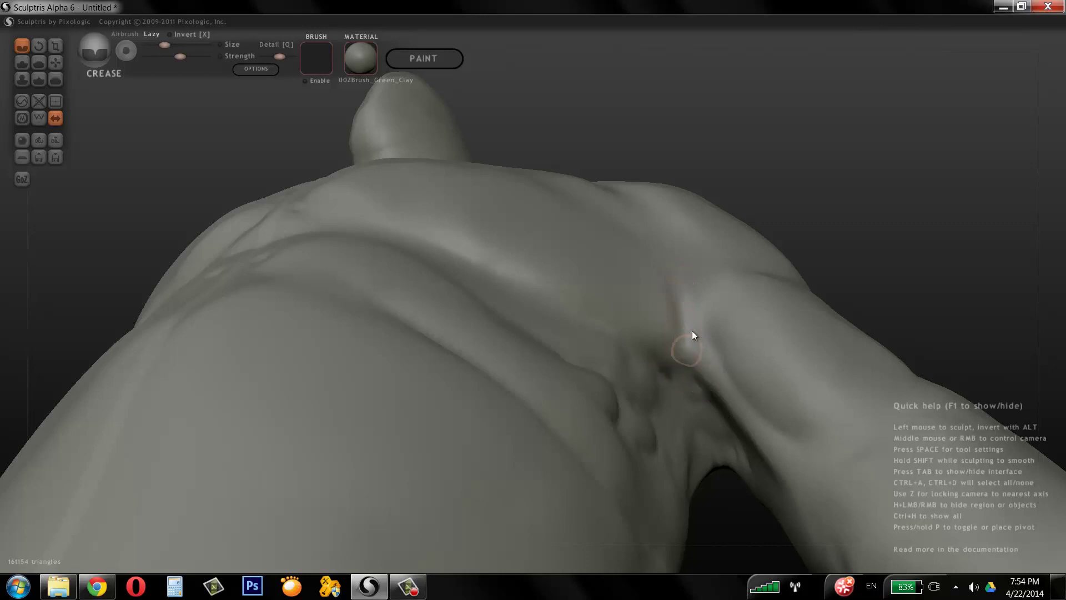
middle_drag(692, 331, 757, 183)
drag(660, 247, 682, 353)
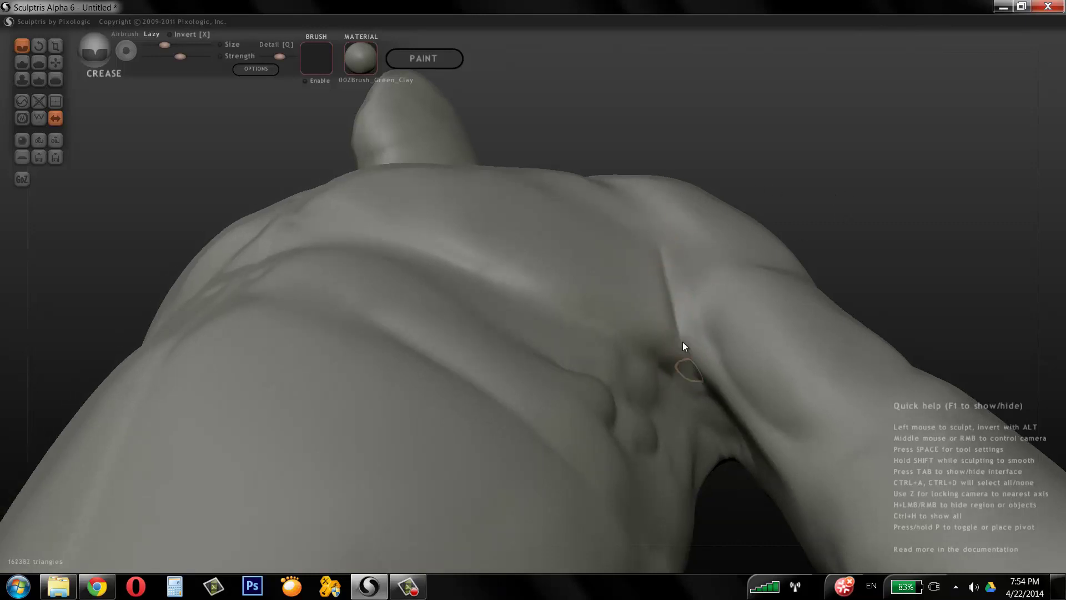
Crease the front shoulder muscle's lower edge from the chest to the upper arm and work the adjoining outer chest.
middle_drag(889, 169, 677, 283)
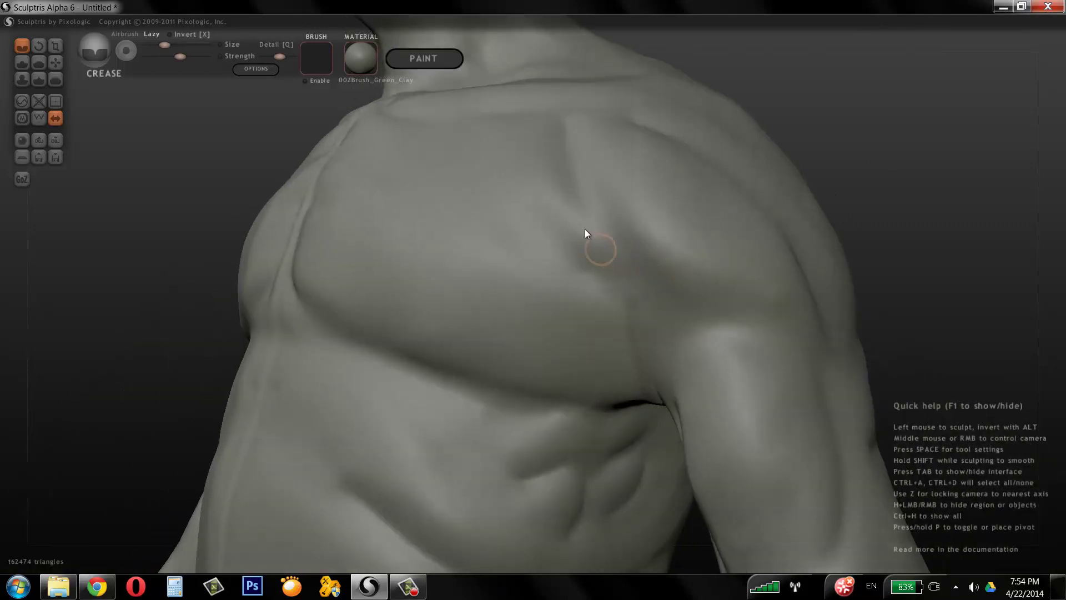
mouse_move(584, 226)
mouse_down()
mouse_move(656, 305)
mouse_move(777, 351)
mouse_move(749, 341)
mouse_up()
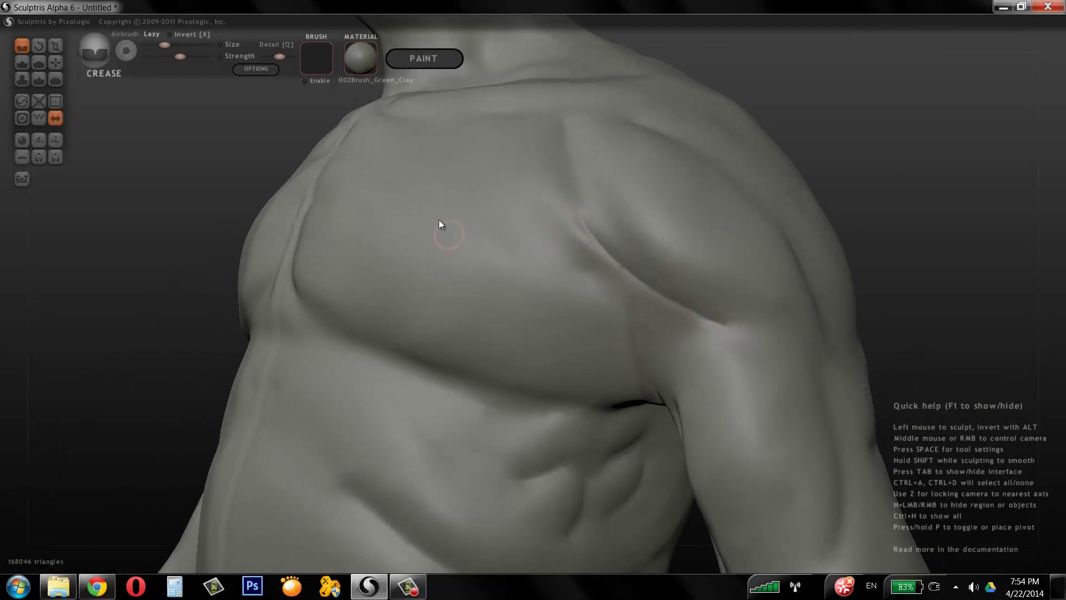
mouse_move(483, 239)
mouse_down()
mouse_move(624, 290)
mouse_move(550, 261)
mouse_move(586, 275)
mouse_up()
Enlarge the Draw brush and raise the side neck muscle running between the collarbone and the jaw.
mouse_move(922, 83)
ctrl+middle_down()
mouse_move(938, 60)
mouse_move(848, 181)
mouse_move(850, 100)
mouse_move(859, 174)
mouse_move(829, 143)
mouse_move(787, 156)
ctrl+middle_up()
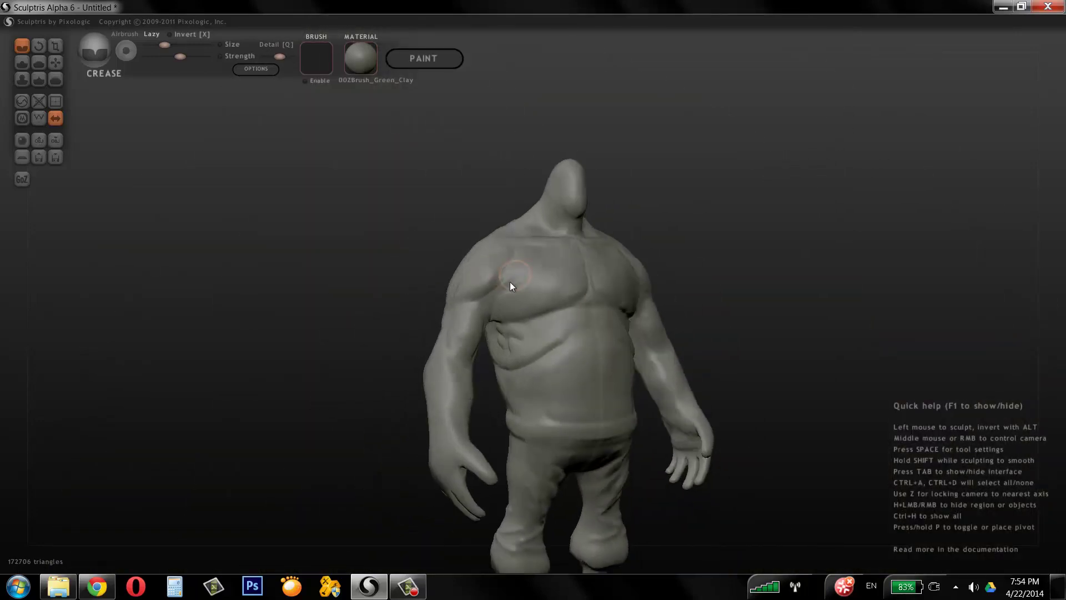
mouse_move(570, 259)
middle_down()
mouse_move(735, 250)
mouse_move(840, 88)
mouse_move(807, 210)
mouse_move(854, 175)
middle_up()
mouse_move(820, 120)
ctrl+right_down()
mouse_move(827, 158)
mouse_move(794, 278)
ctrl+right_up()
right_drag(841, 165, 860, 166)
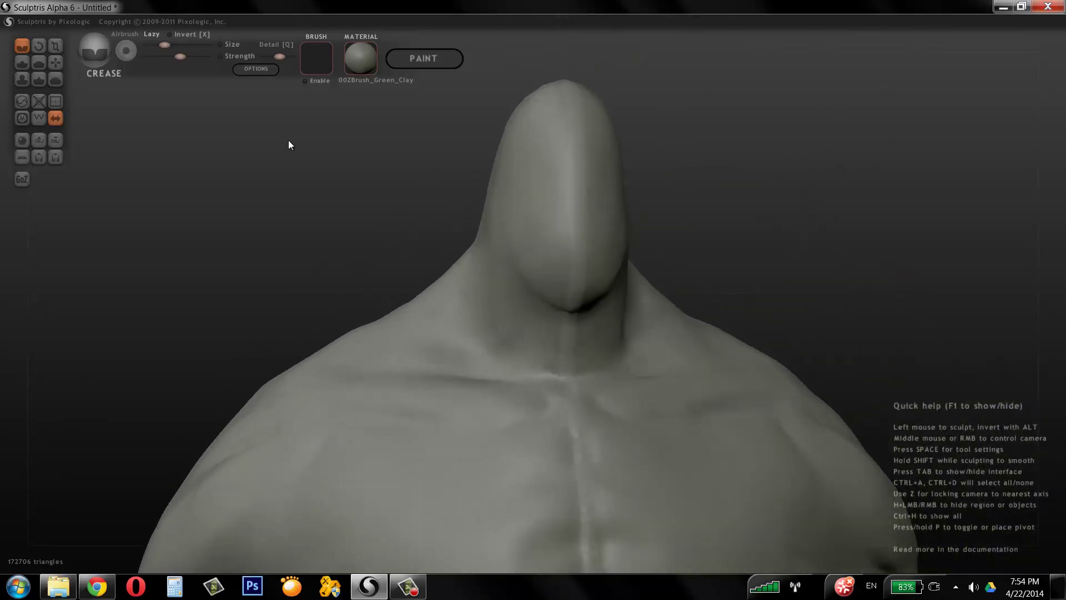
click(24, 62)
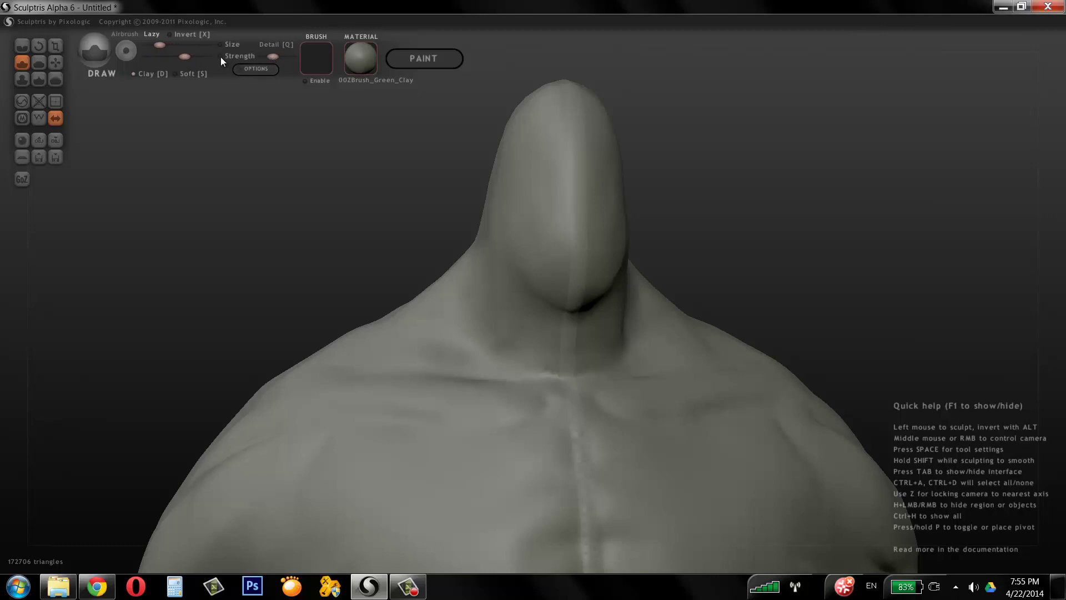
drag(338, 79, 682, 168)
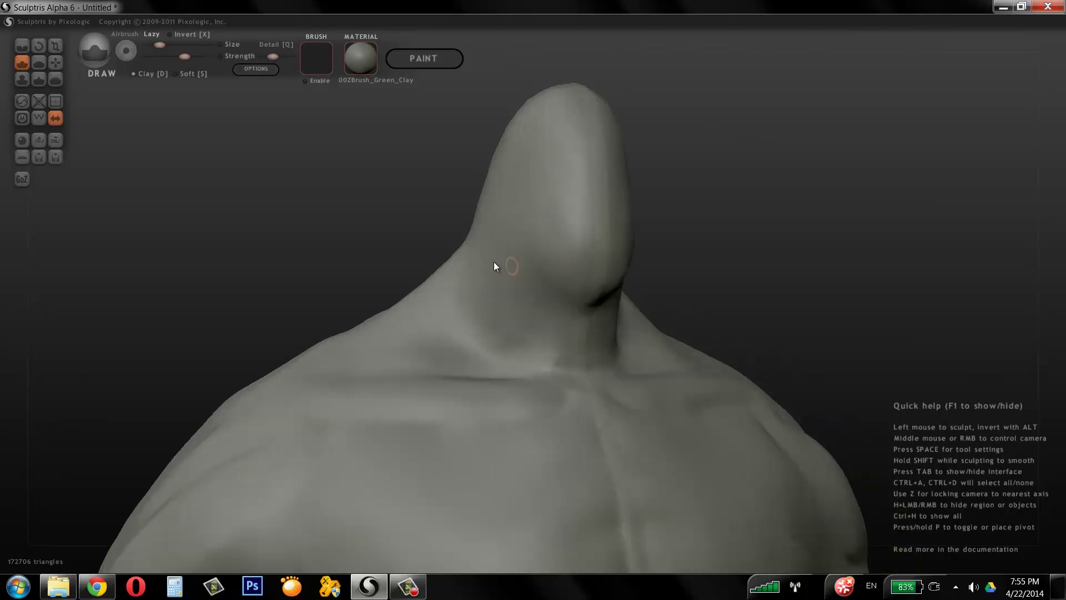
key(space)
drag(497, 221, 501, 209)
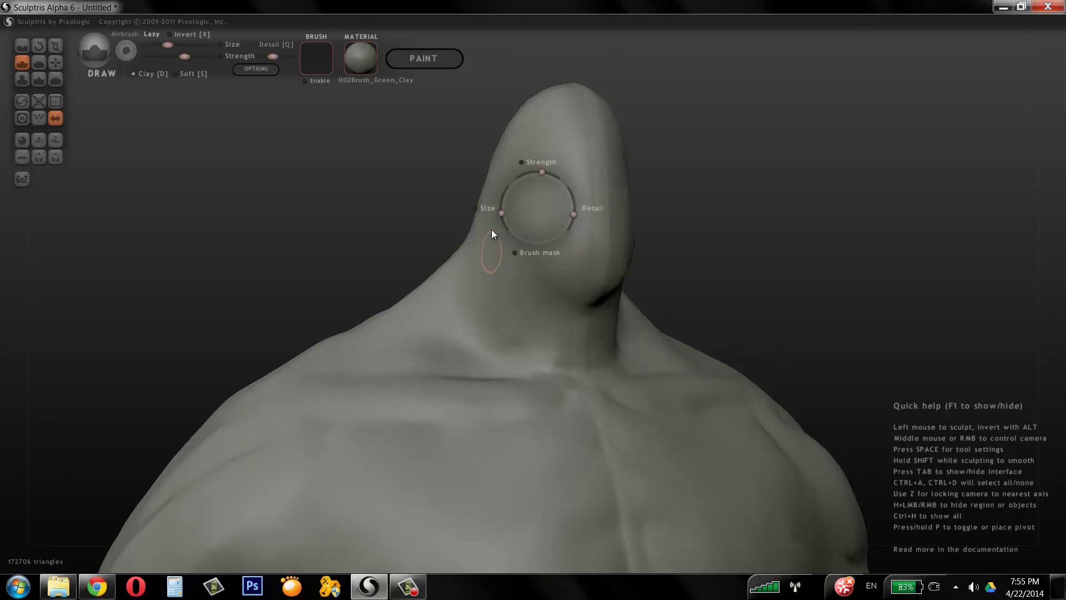
mouse_move(510, 287)
mouse_down()
mouse_move(548, 379)
mouse_move(491, 240)
mouse_up()
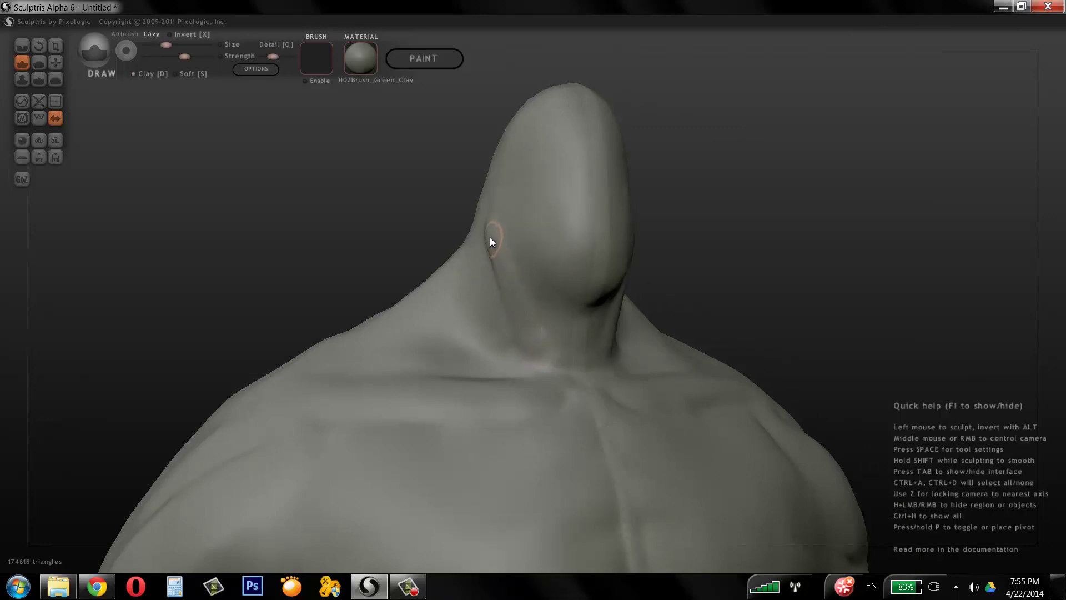
Pull the chin forward and adjust the front profile of the face with an enlarged Grab brush.
middle_drag(602, 176, 666, 211)
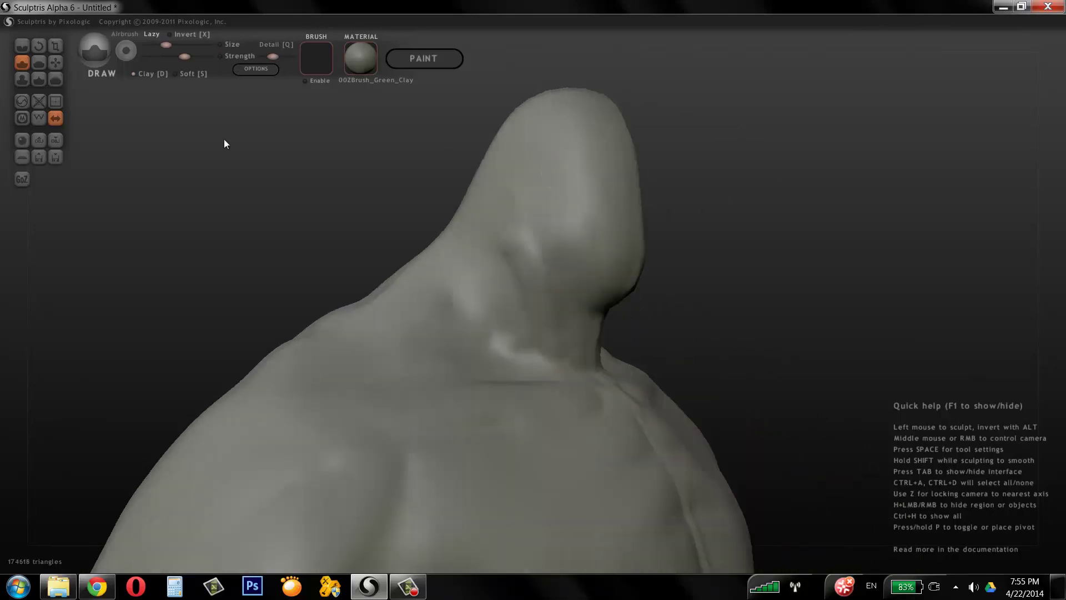
click(54, 62)
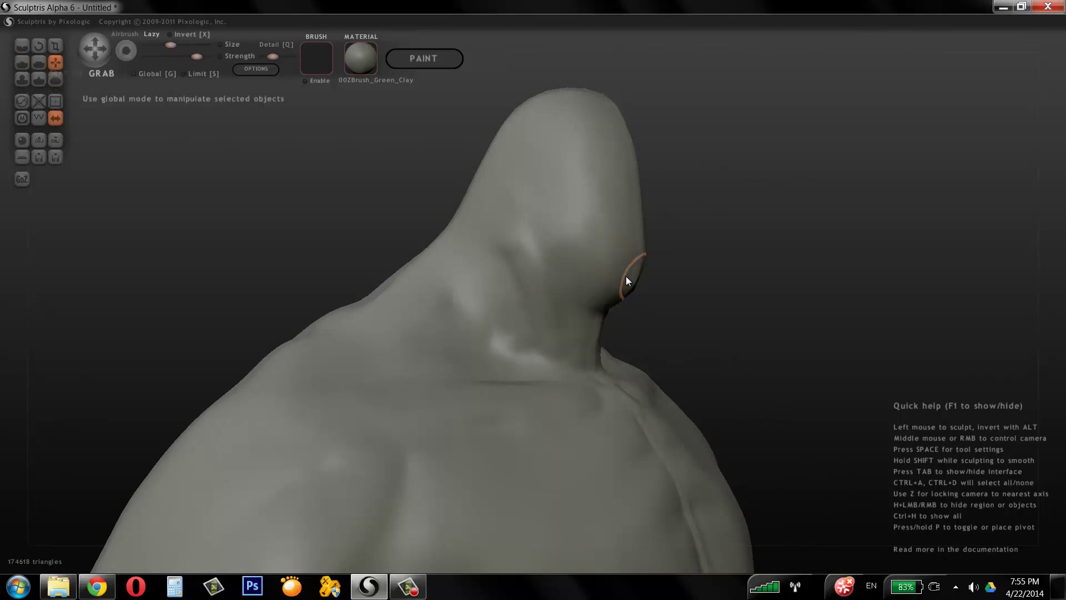
key(space)
drag(642, 229, 641, 222)
middle_drag(728, 225, 681, 254)
drag(632, 273, 646, 278)
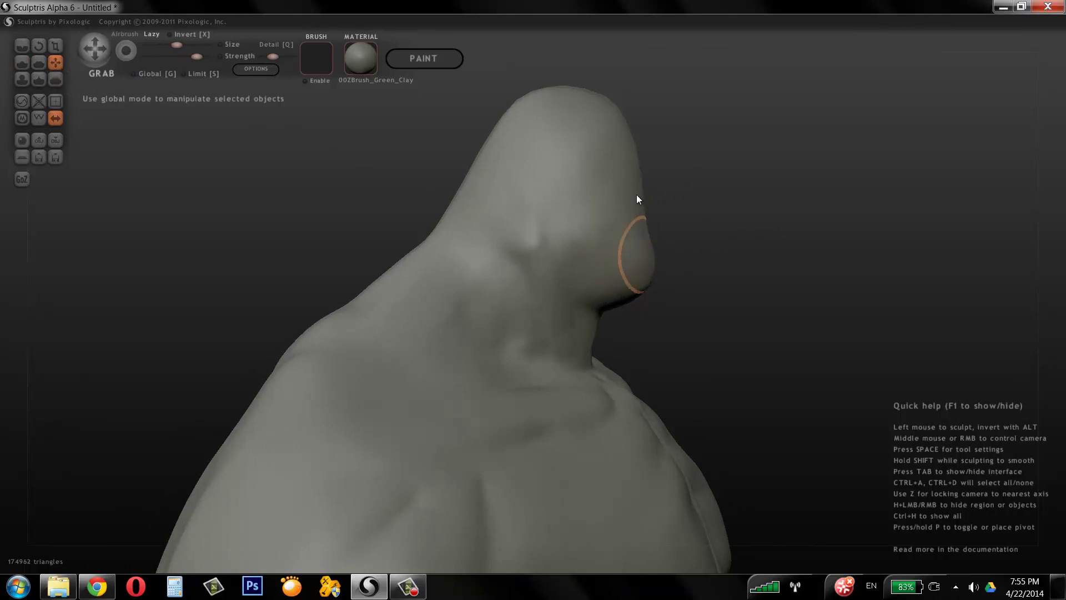
drag(641, 201, 644, 228)
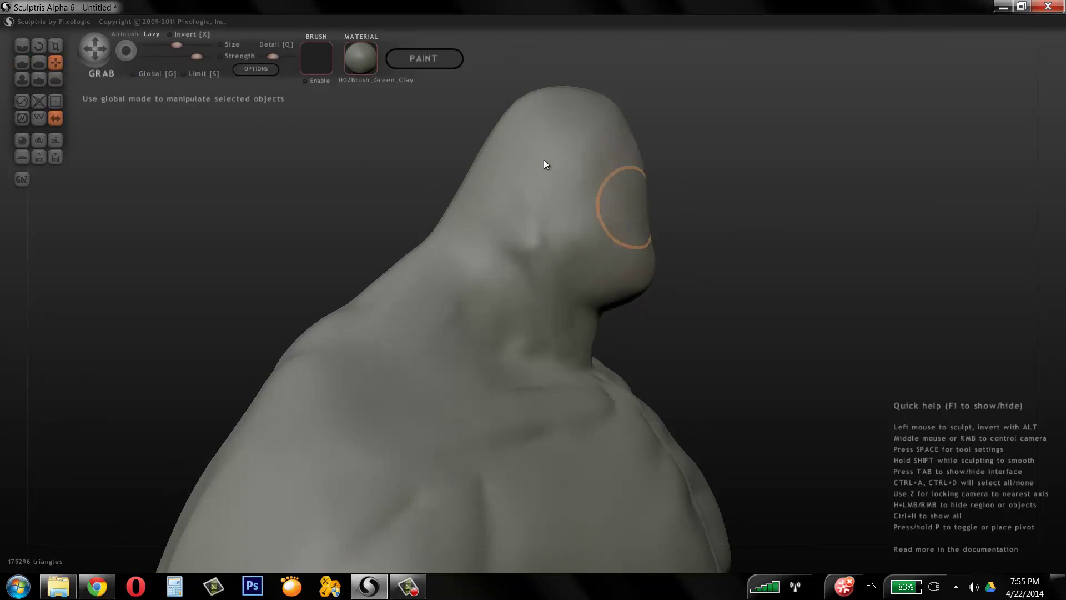
Reshape the top and back of the skull and adjust the side of the neck with the Grab brush.
middle_drag(826, 148, 547, 139)
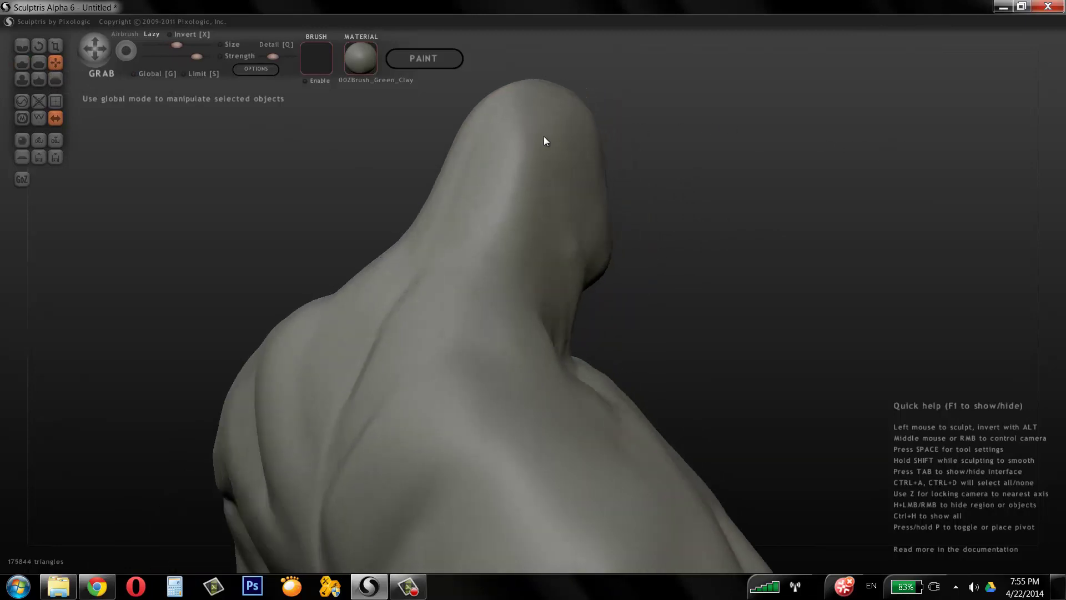
drag(542, 131, 552, 105)
drag(486, 138, 481, 121)
middle_drag(710, 113, 735, 109)
drag(459, 114, 441, 110)
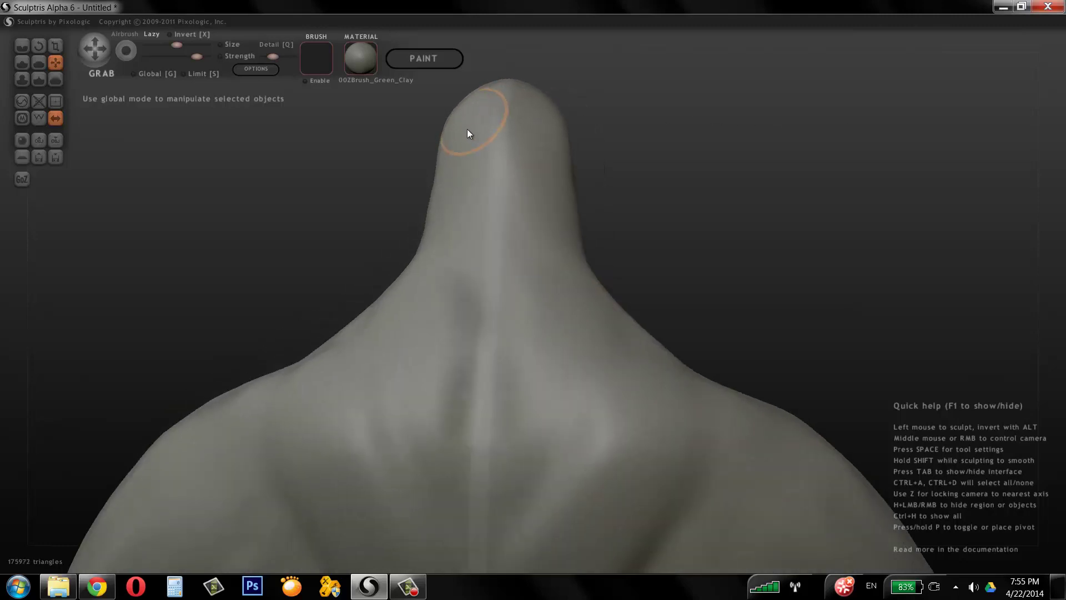
drag(451, 149, 437, 159)
drag(432, 236, 452, 237)
Adjust the contours of the jaw and neck with the Grab brush.
mouse_move(452, 237)
middle_down()
mouse_move(881, 176)
mouse_move(707, 169)
mouse_move(883, 139)
middle_up()
drag(615, 245, 598, 272)
middle_drag(805, 225, 933, 222)
drag(602, 347, 575, 362)
mouse_move(576, 361)
middle_down()
mouse_move(724, 231)
mouse_move(555, 236)
middle_up()
mouse_move(559, 234)
mouse_down()
mouse_move(528, 331)
mouse_move(618, 255)
mouse_move(528, 294)
mouse_up()
Carve the jawline with the Crease brush from below the ear to the underside of the chin.
middle_drag(801, 176, 207, 135)
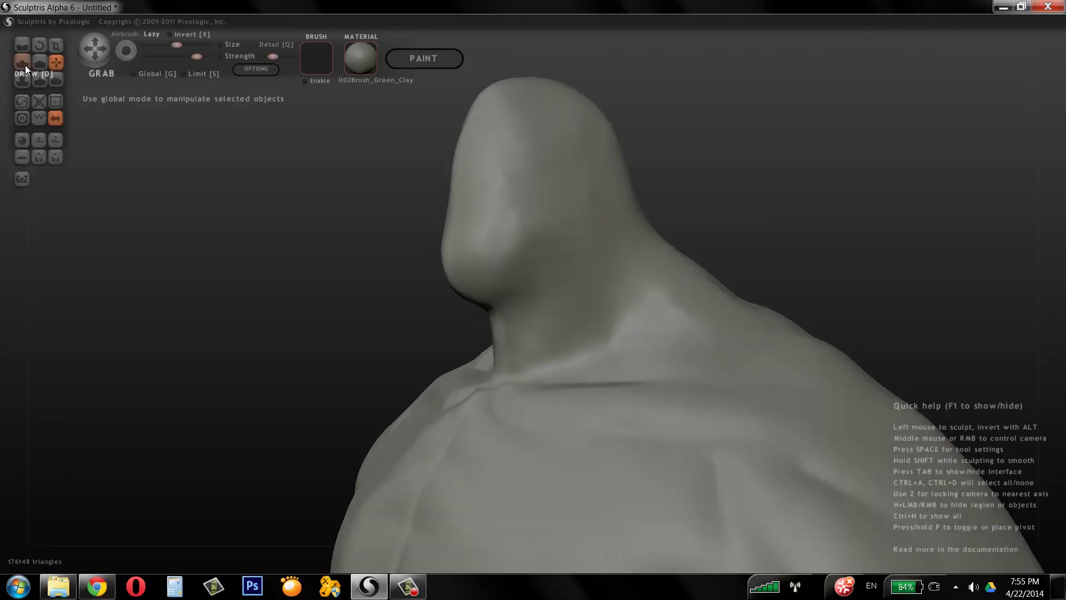
click(21, 46)
mouse_move(492, 302)
mouse_down()
mouse_move(578, 267)
mouse_move(592, 244)
mouse_move(560, 278)
mouse_move(511, 295)
mouse_move(478, 289)
mouse_move(474, 272)
mouse_up()
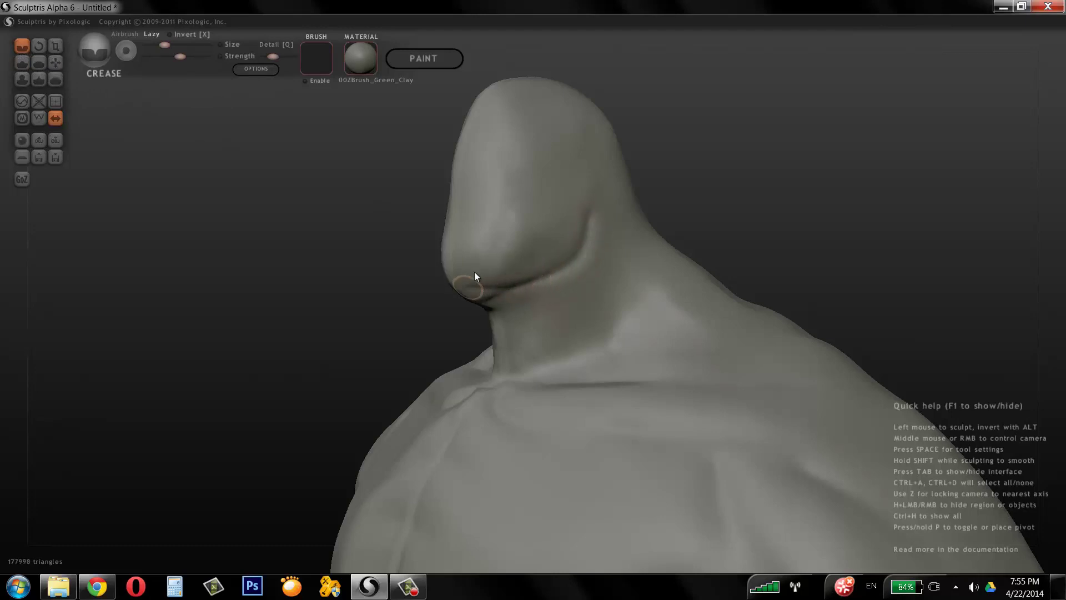
mouse_move(474, 271)
middle_down()
mouse_move(916, 122)
mouse_move(556, 256)
middle_up()
drag(548, 246, 527, 245)
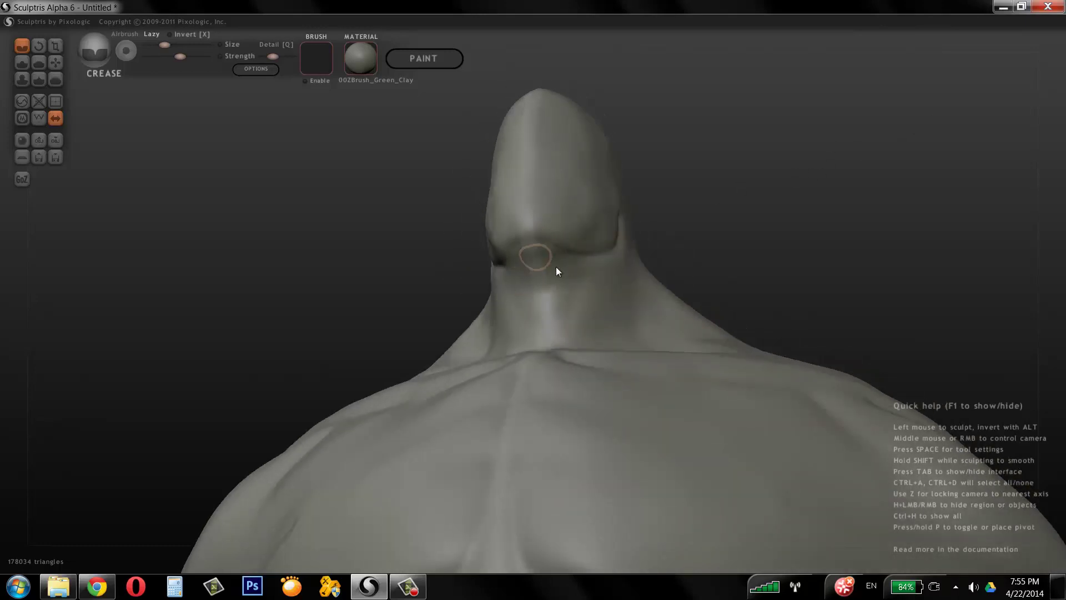
middle_drag(811, 171, 573, 290)
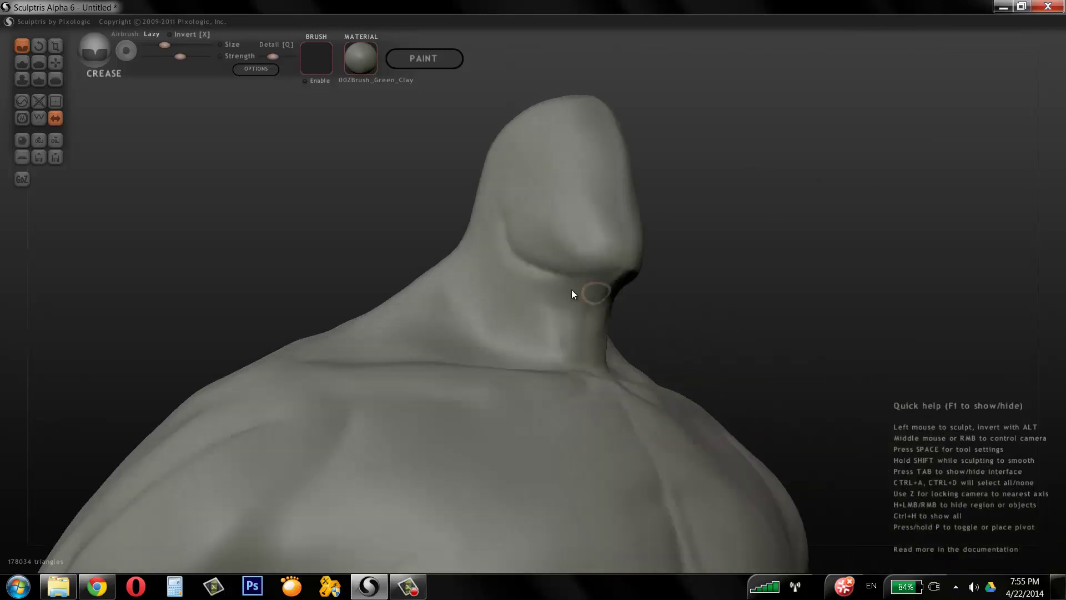
middle_drag(786, 195, 532, 235)
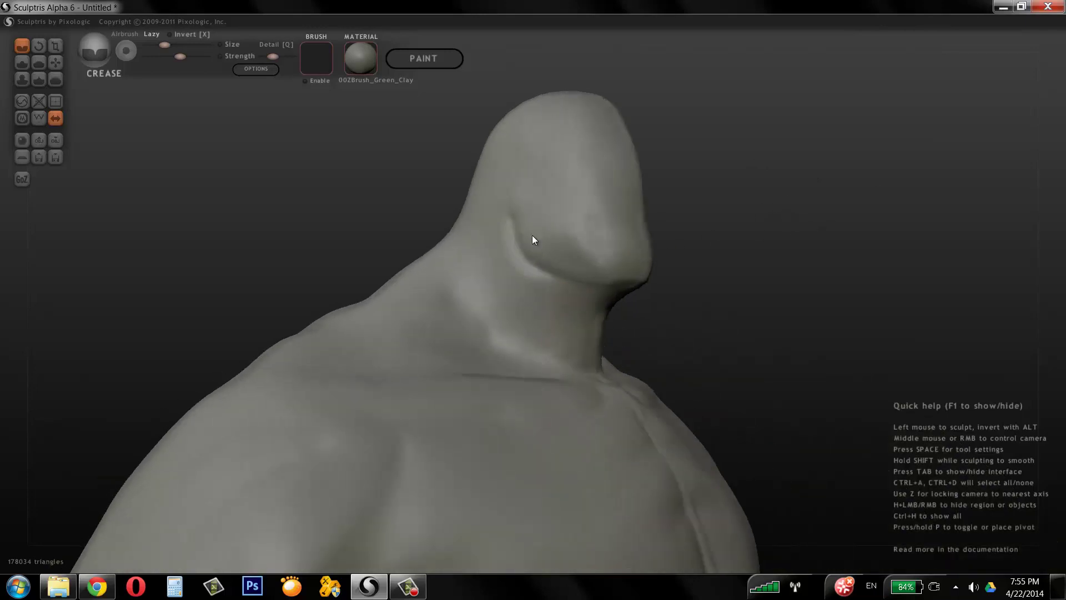
Build up the jaw edge from below the ear to the chin with the Draw brush.
mouse_move(794, 150)
middle_down()
mouse_move(771, 162)
mouse_move(825, 183)
mouse_move(891, 133)
mouse_move(808, 138)
middle_up()
click(22, 61)
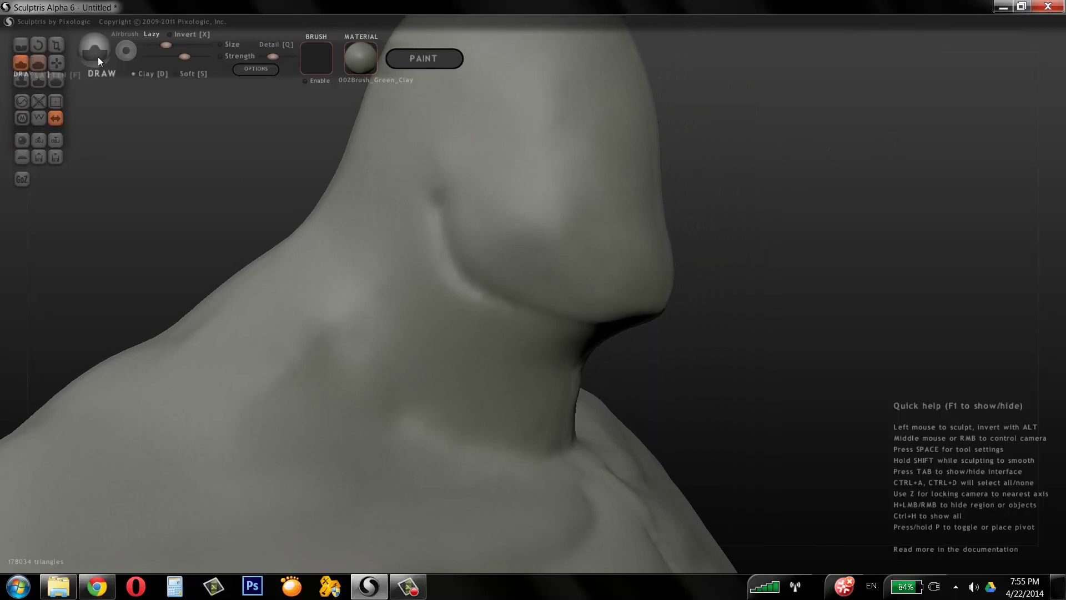
mouse_move(457, 196)
mouse_down()
mouse_move(500, 268)
mouse_move(548, 283)
mouse_move(647, 283)
mouse_up()
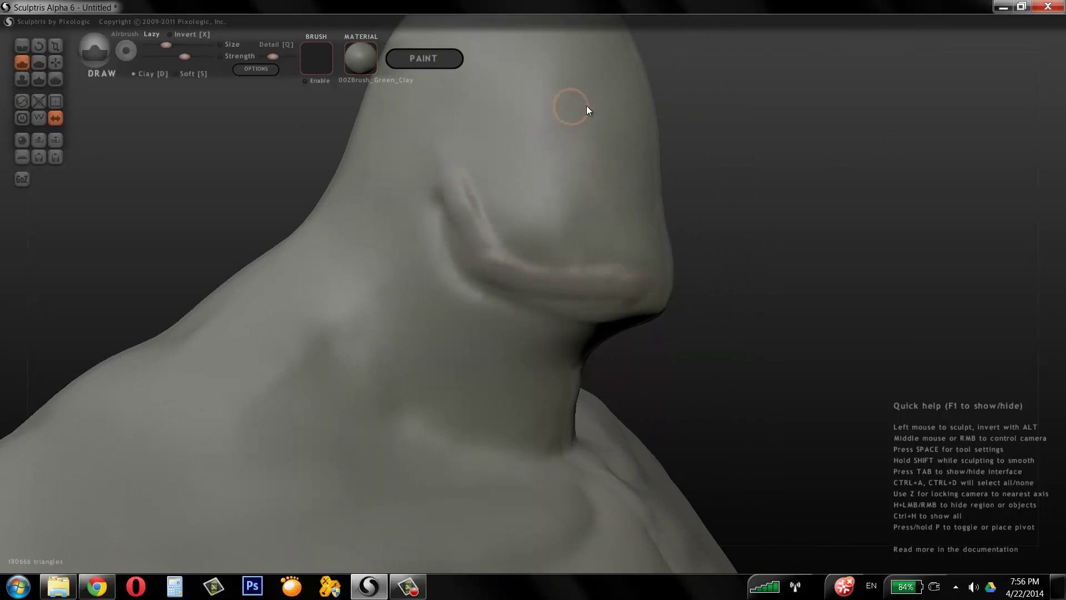
Carve the eye sockets into the upper front of the face with the Draw brush.
mouse_move(586, 106)
mouse_down()
mouse_move(565, 139)
mouse_move(593, 96)
mouse_move(572, 142)
mouse_move(624, 114)
mouse_move(564, 141)
mouse_move(604, 113)
mouse_up()
middle_drag(739, 125, 639, 127)
mouse_move(515, 102)
mouse_down()
mouse_move(531, 143)
mouse_move(505, 157)
mouse_move(517, 149)
mouse_up()
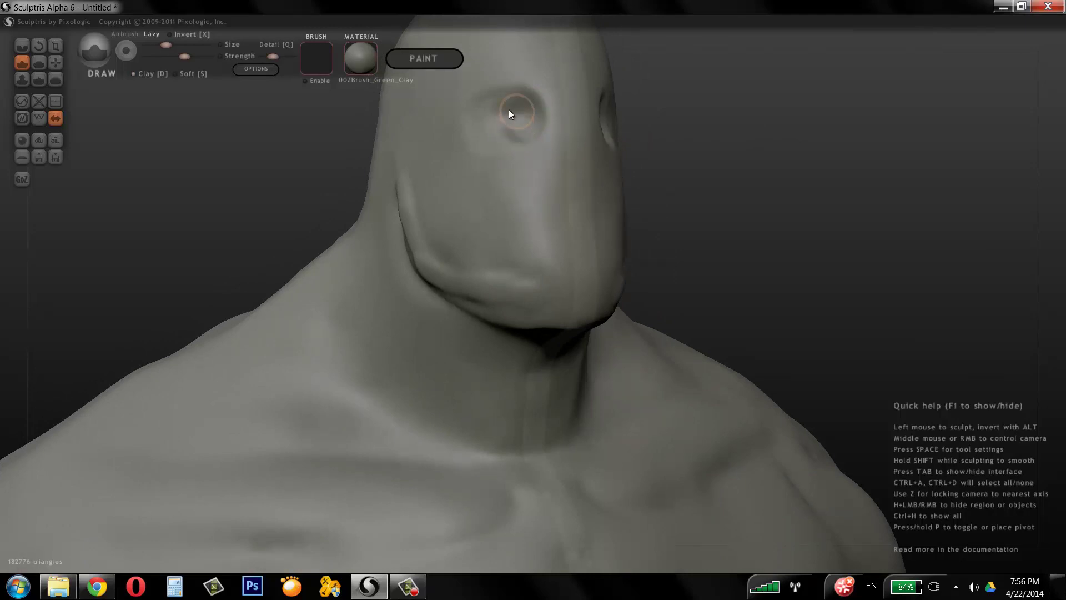
drag(734, 111, 643, 112)
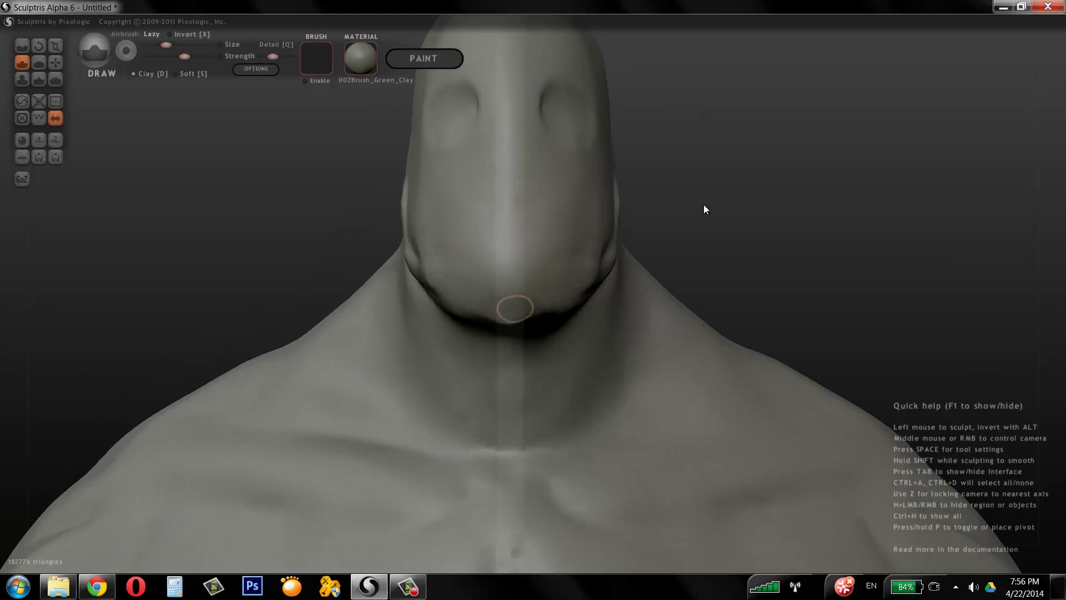
Smooth the raised jaw ridge and refine the lower jaw edge toward the chin.
drag(704, 209, 488, 255)
scroll(667, 233, up, 3)
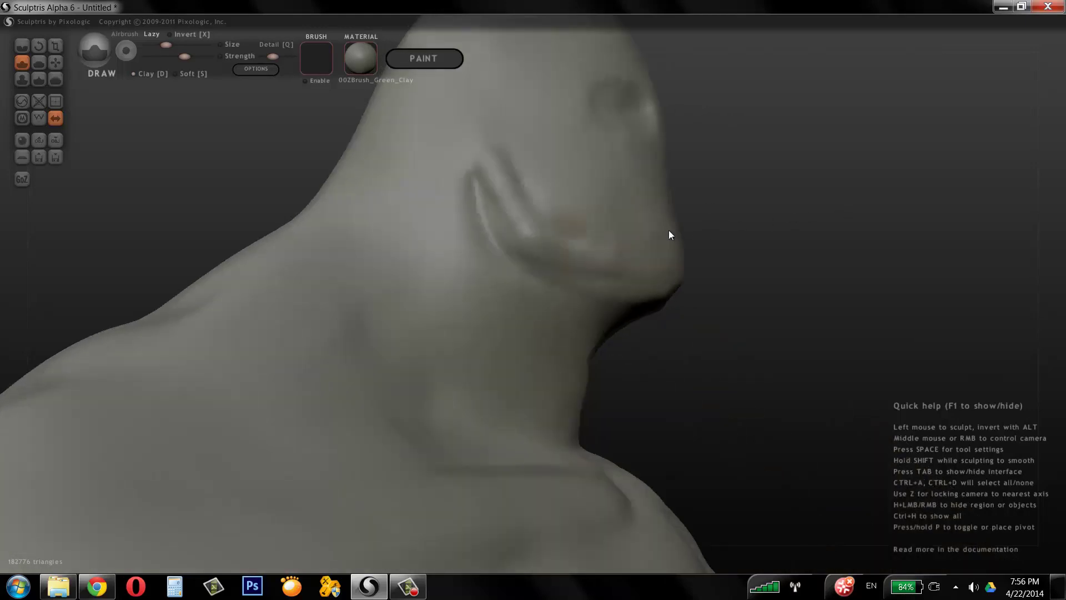
mouse_move(494, 145)
shift+mouse_down()
mouse_move(572, 217)
mouse_move(486, 161)
mouse_move(535, 244)
mouse_move(666, 282)
mouse_move(776, 270)
shift+mouse_up()
middle_drag(777, 270, 618, 258)
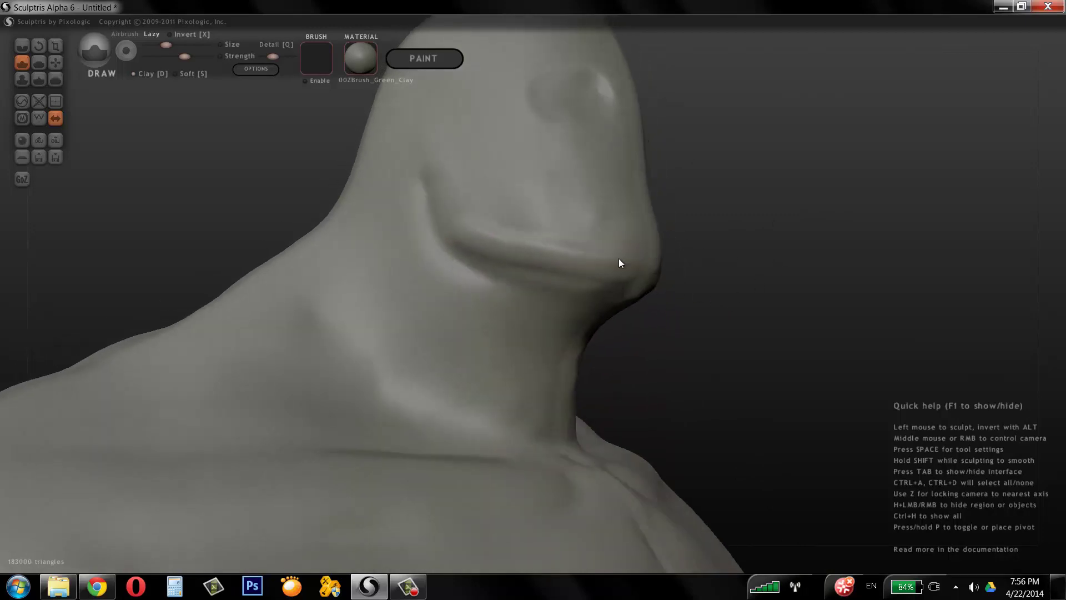
mouse_move(618, 258)
mouse_down()
mouse_move(666, 277)
mouse_move(523, 236)
mouse_move(579, 256)
mouse_up()
drag(668, 281, 656, 270)
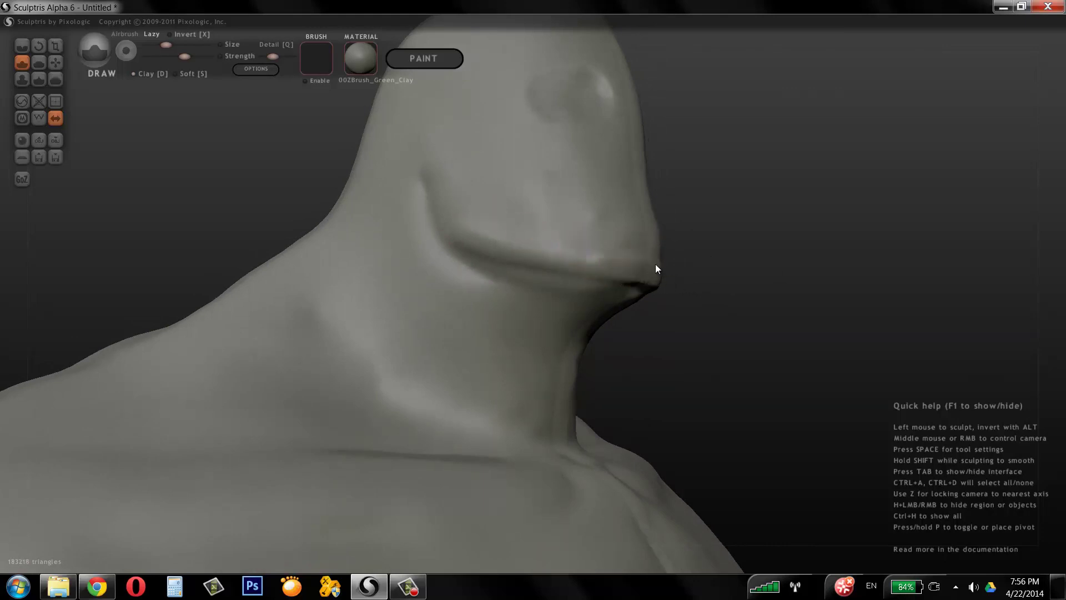
Hollow the cheek area and deepen the eye sockets beneath the brow with the Draw brush.
middle_drag(727, 198, 762, 187)
mouse_move(615, 178)
mouse_down()
mouse_move(535, 204)
mouse_move(590, 242)
mouse_move(588, 201)
mouse_up()
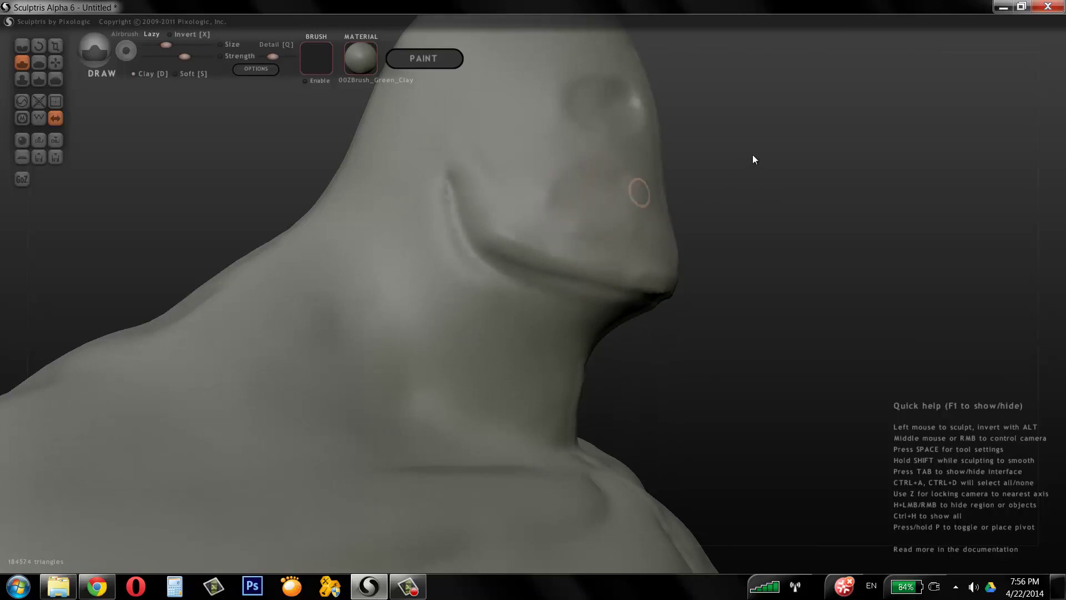
mouse_move(752, 159)
right_down()
mouse_move(657, 195)
mouse_move(591, 139)
right_up()
mouse_move(591, 136)
mouse_down()
mouse_move(613, 218)
mouse_move(599, 112)
mouse_move(566, 157)
mouse_up()
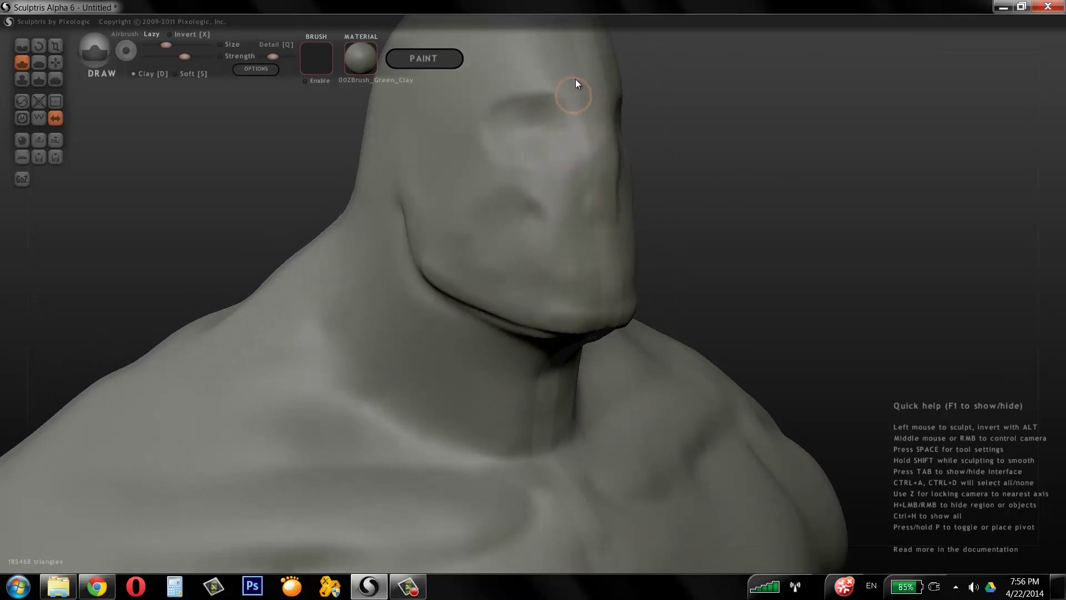
mouse_move(576, 100)
mouse_down()
mouse_move(561, 96)
mouse_move(577, 160)
mouse_move(554, 225)
mouse_move(504, 215)
mouse_move(474, 235)
mouse_up()
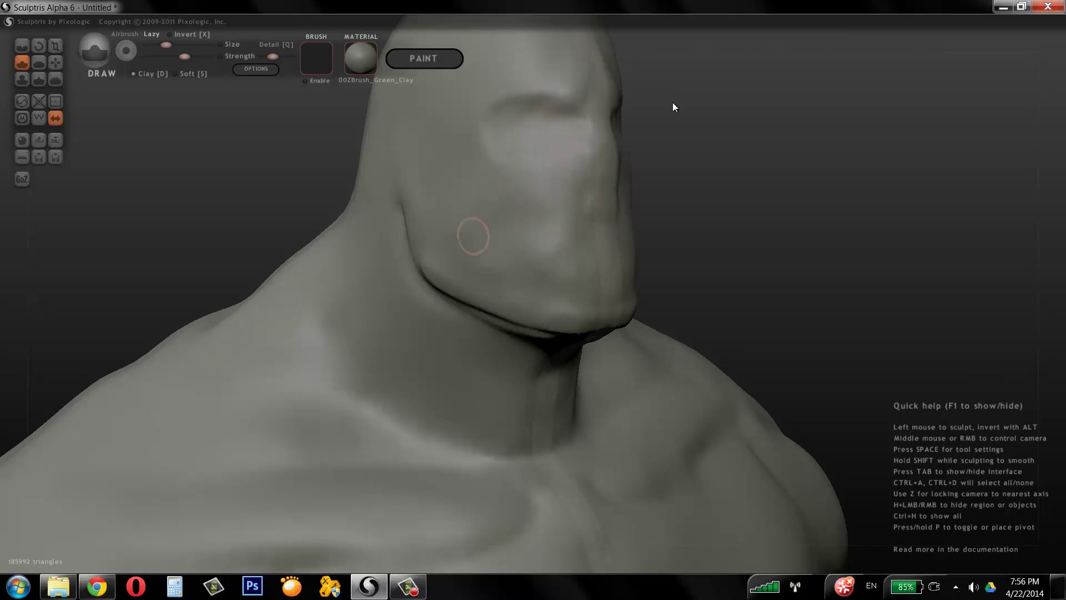
Sculpt the temple and define the cheekbone from the side of the head toward the eye socket.
mouse_move(671, 102)
middle_down()
mouse_move(815, 129)
mouse_move(780, 114)
middle_up()
drag(522, 95, 525, 167)
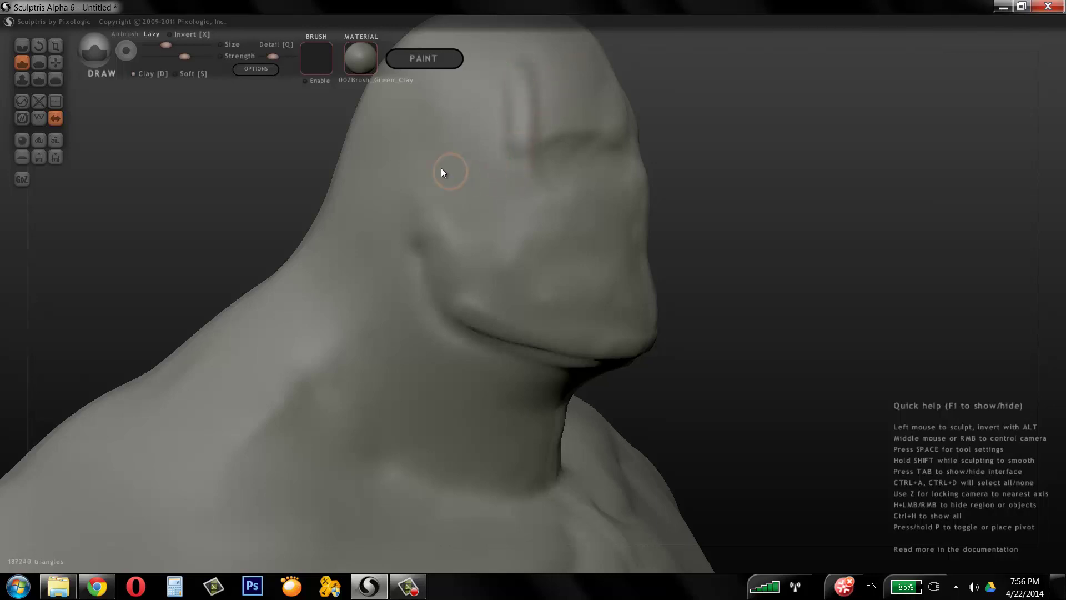
mouse_move(443, 171)
mouse_down()
mouse_move(552, 231)
mouse_move(567, 315)
mouse_up()
mouse_move(474, 245)
mouse_down()
mouse_move(448, 207)
mouse_move(452, 313)
mouse_move(463, 331)
mouse_move(490, 335)
mouse_move(499, 309)
mouse_move(478, 238)
mouse_move(452, 236)
mouse_move(537, 306)
mouse_move(550, 259)
mouse_move(522, 217)
mouse_move(525, 116)
mouse_up()
mouse_move(535, 175)
mouse_down()
mouse_move(544, 231)
mouse_move(519, 84)
mouse_move(452, 135)
mouse_move(474, 181)
mouse_move(490, 82)
mouse_move(475, 89)
mouse_up()
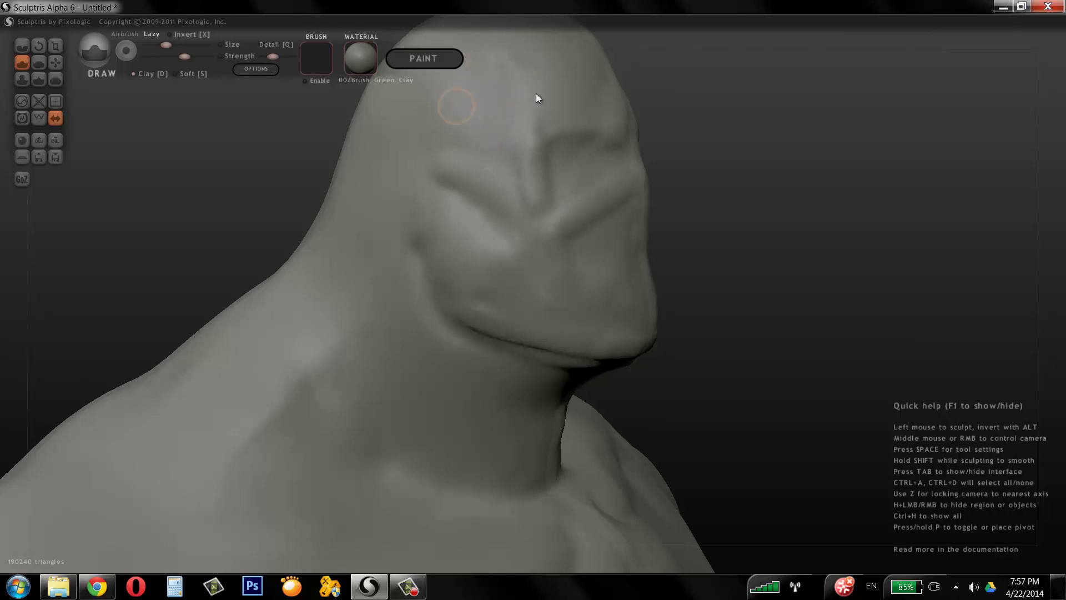
Soften the crease behind the jaw and reshape the jaw corner below the ear area.
right_drag(538, 100, 648, 107)
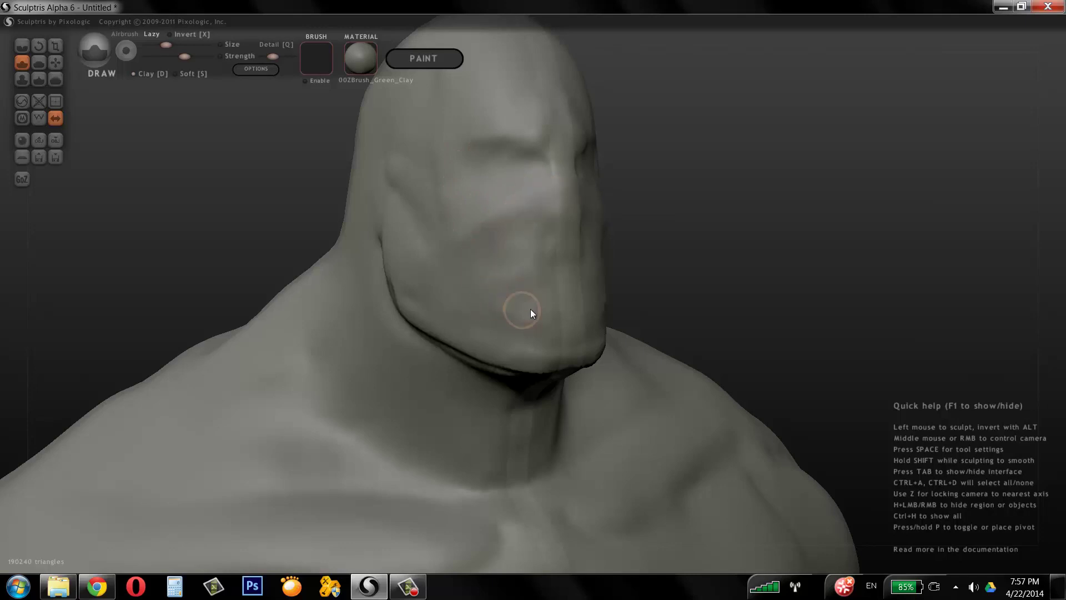
mouse_move(692, 248)
right_down()
mouse_move(748, 248)
mouse_move(597, 258)
right_up()
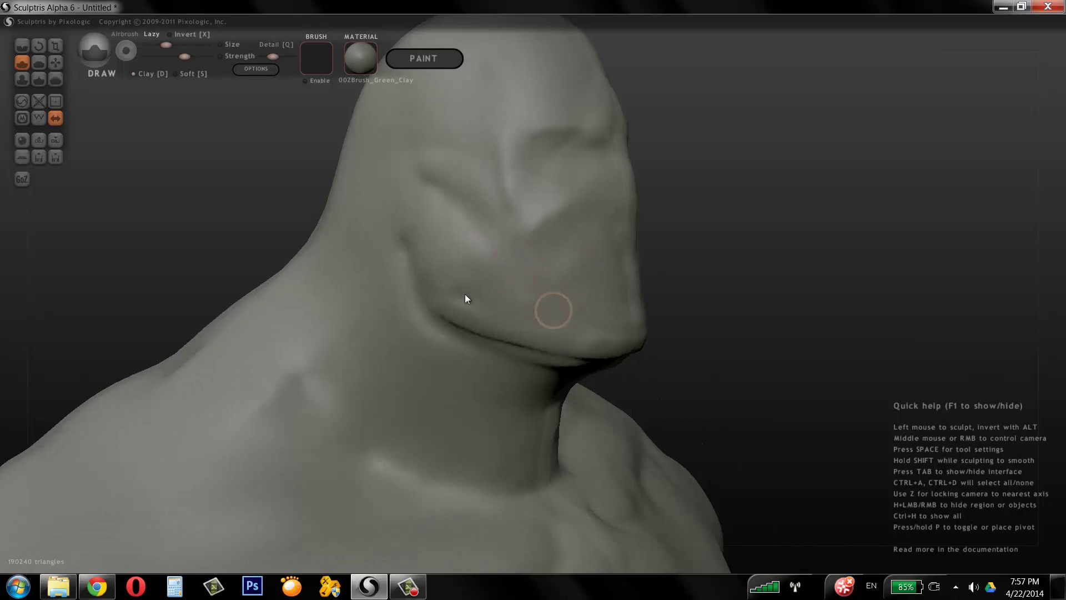
right_drag(656, 324, 771, 248)
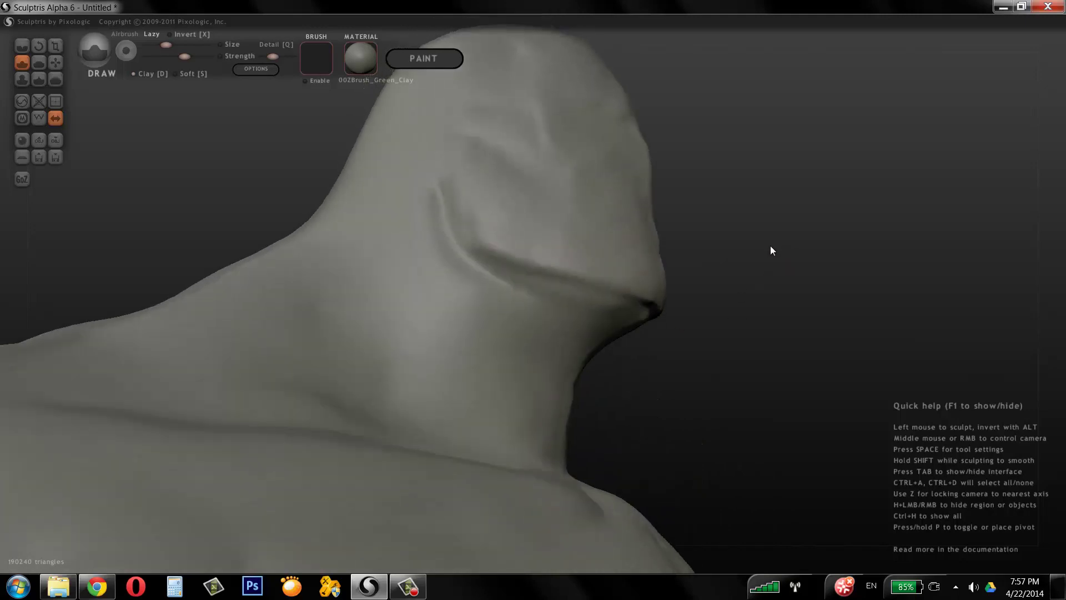
right_drag(630, 311, 790, 295)
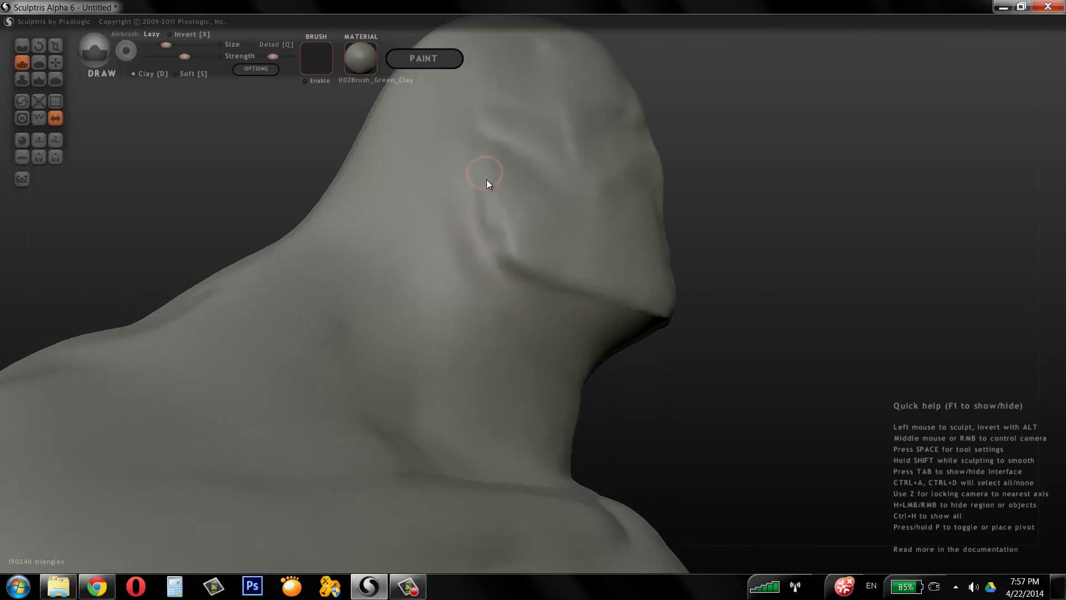
mouse_move(487, 179)
mouse_down()
mouse_move(496, 219)
mouse_move(495, 188)
mouse_up()
right_drag(709, 132, 637, 178)
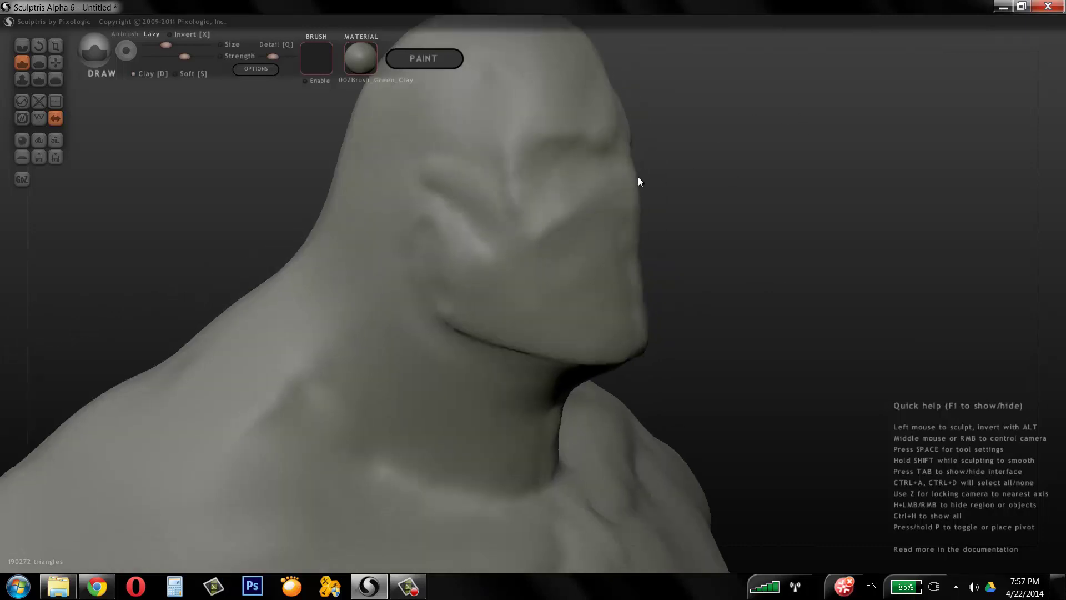
mouse_move(422, 223)
mouse_down()
mouse_move(446, 311)
mouse_move(467, 340)
mouse_move(472, 333)
mouse_up()
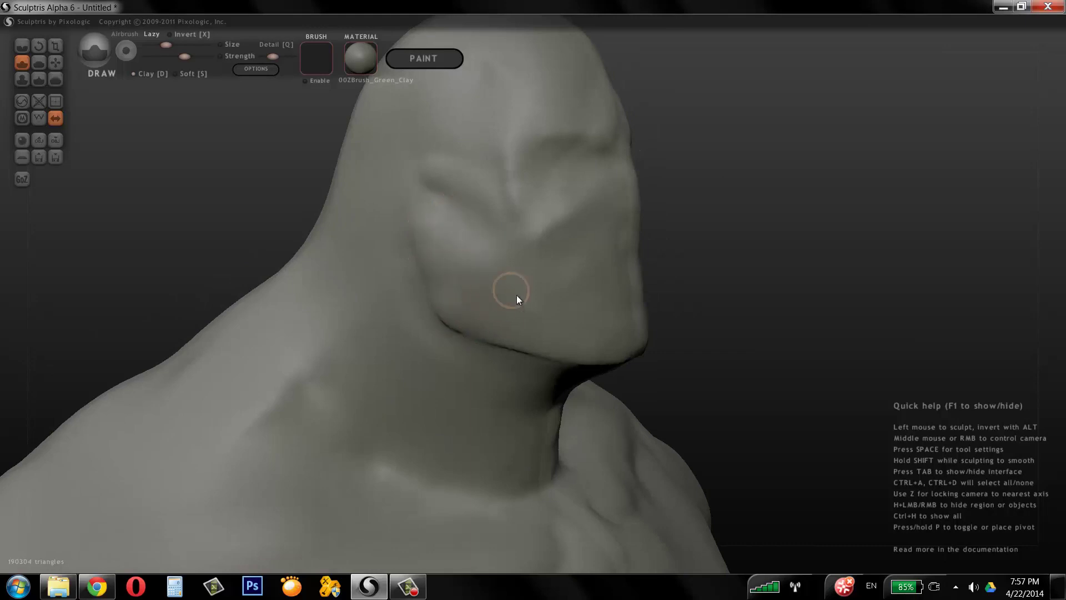
Smooth the side of the eye socket and extend the cheekbone ridge toward the middle of the face.
mouse_move(500, 211)
mouse_down()
mouse_move(561, 234)
mouse_move(615, 209)
mouse_move(555, 234)
mouse_move(491, 192)
mouse_up()
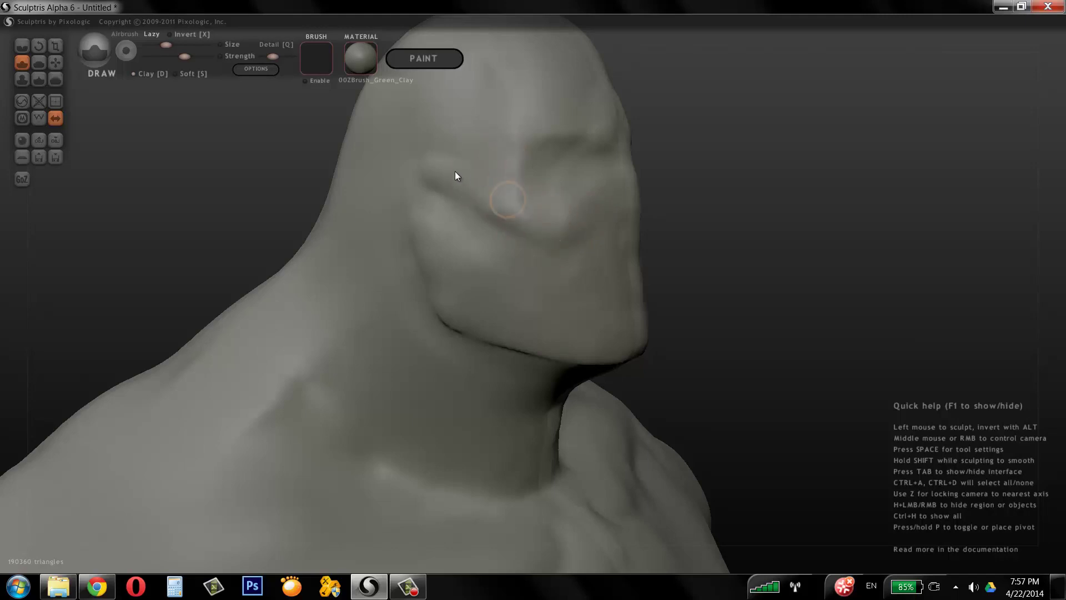
drag(427, 164, 572, 263)
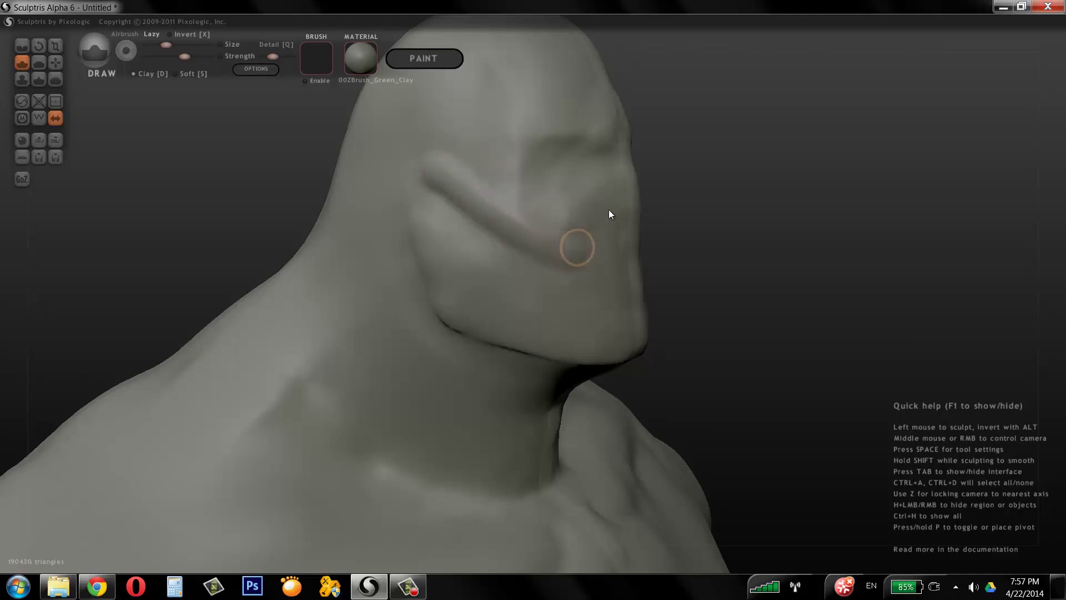
drag(610, 209, 545, 227)
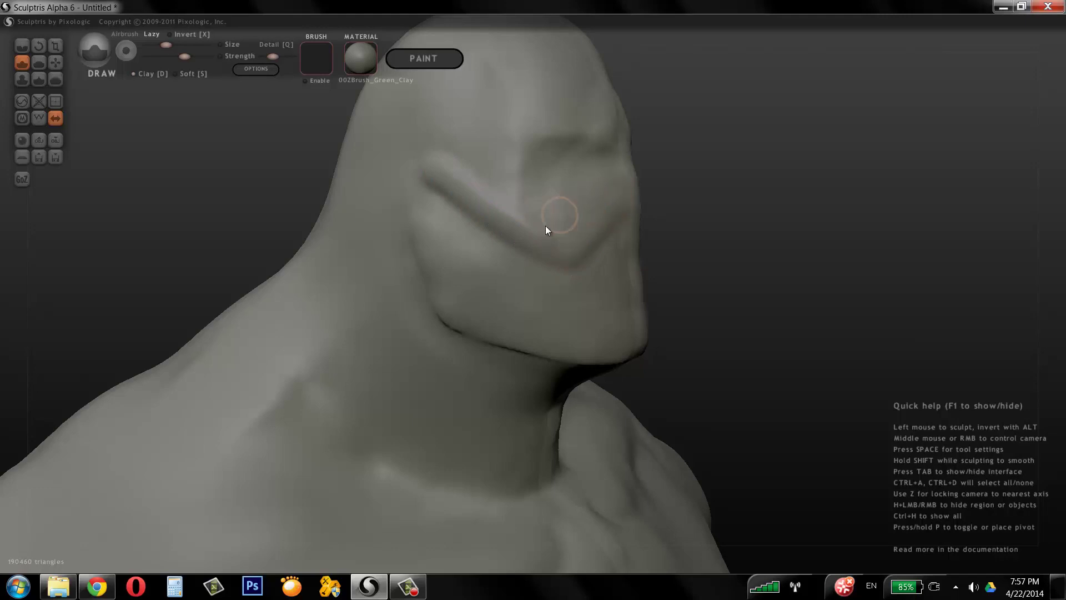
mouse_move(531, 181)
mouse_down()
mouse_move(536, 210)
mouse_move(417, 161)
mouse_move(470, 224)
mouse_move(578, 261)
mouse_move(629, 231)
mouse_move(787, 182)
mouse_move(683, 169)
mouse_up()
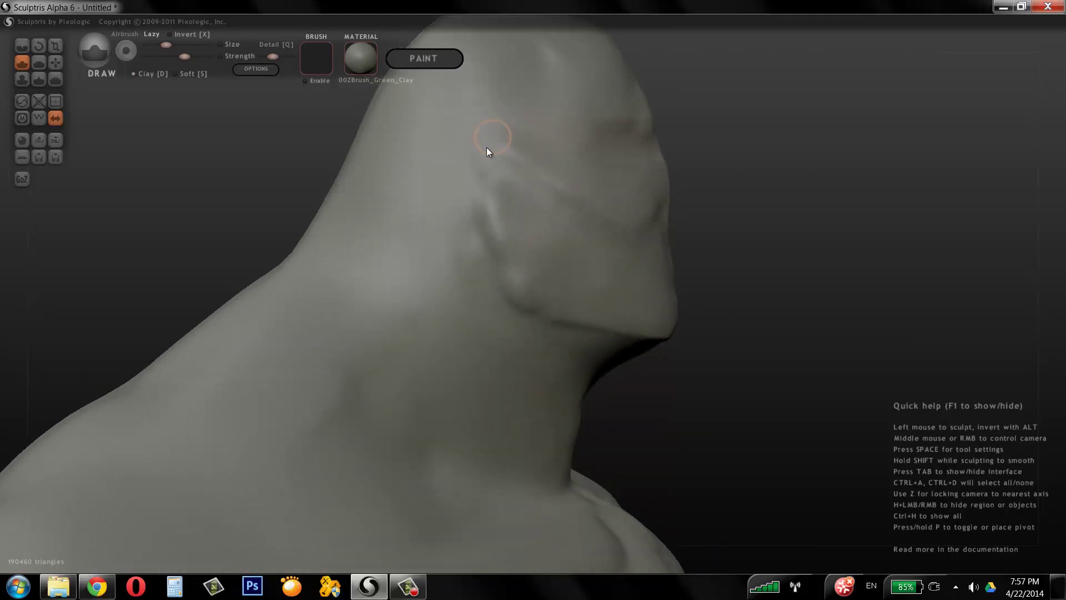
drag(470, 167, 489, 217)
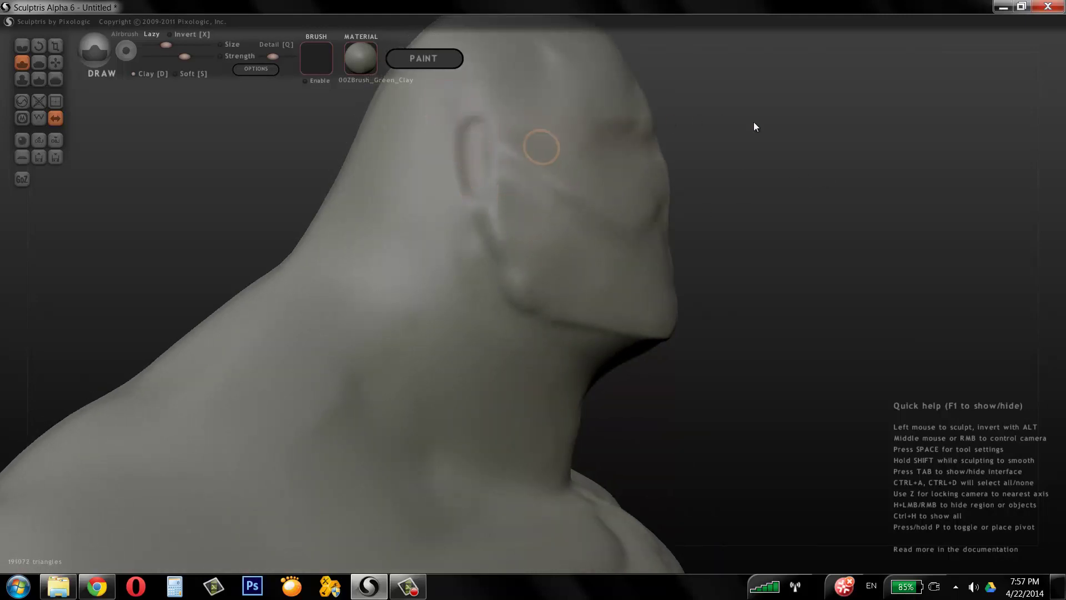
mouse_move(754, 124)
mouse_down()
mouse_move(731, 174)
mouse_move(749, 163)
mouse_up()
key(ctrl+z)
key(ctrl+z)
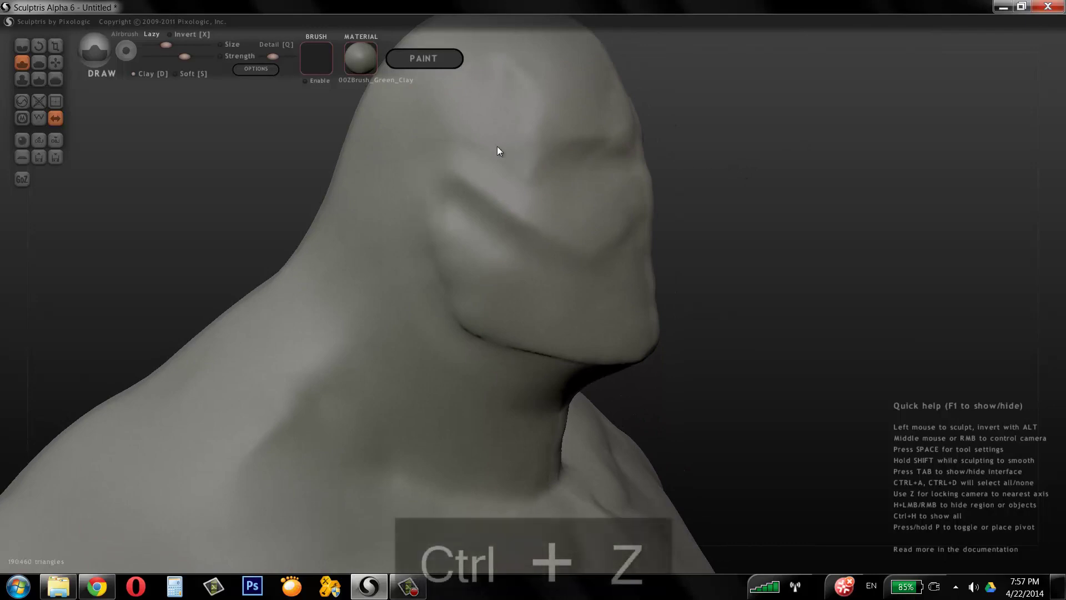
Mask an ear-shaped patch on the side of the head and invert the mask.
ctrl+drag(423, 135, 432, 233)
mouse_move(428, 138)
ctrl+mouse_down()
mouse_move(448, 196)
mouse_move(453, 160)
mouse_move(438, 221)
mouse_move(435, 147)
ctrl+mouse_up()
mouse_move(821, 159)
right_down()
mouse_move(838, 131)
mouse_move(815, 133)
right_up()
key(ctrl+z)
key(ctrl+z)
key(ctrl+z)
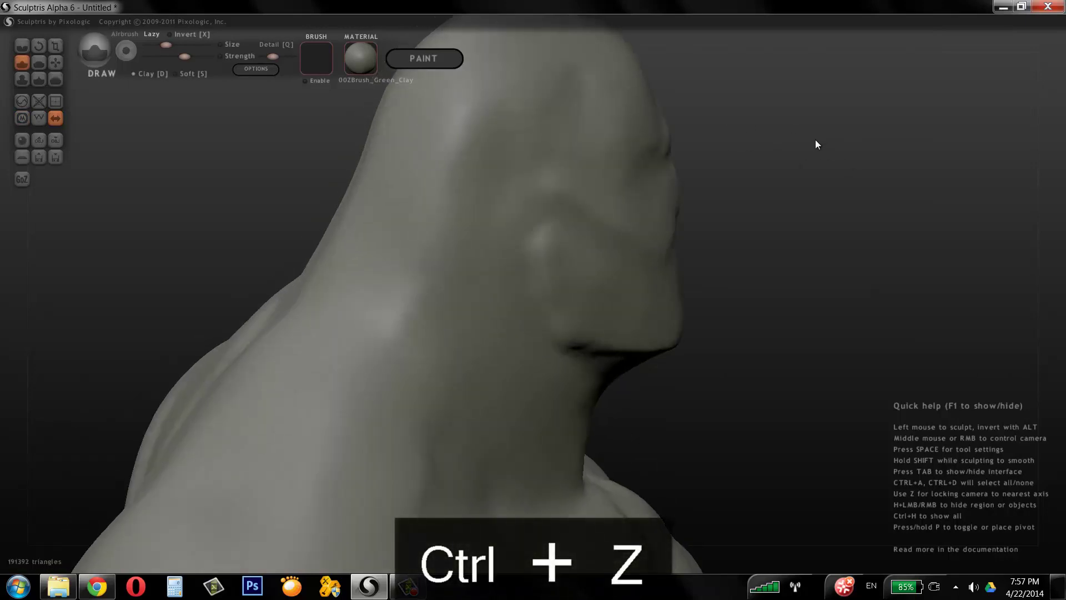
key(ctrl+y)
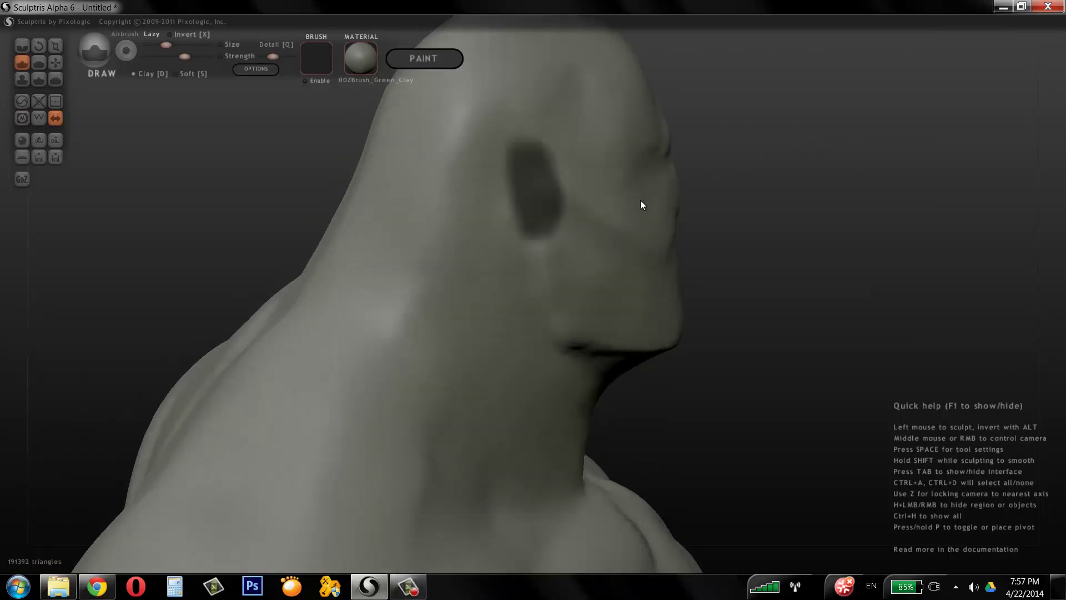
key(ctrl+i)
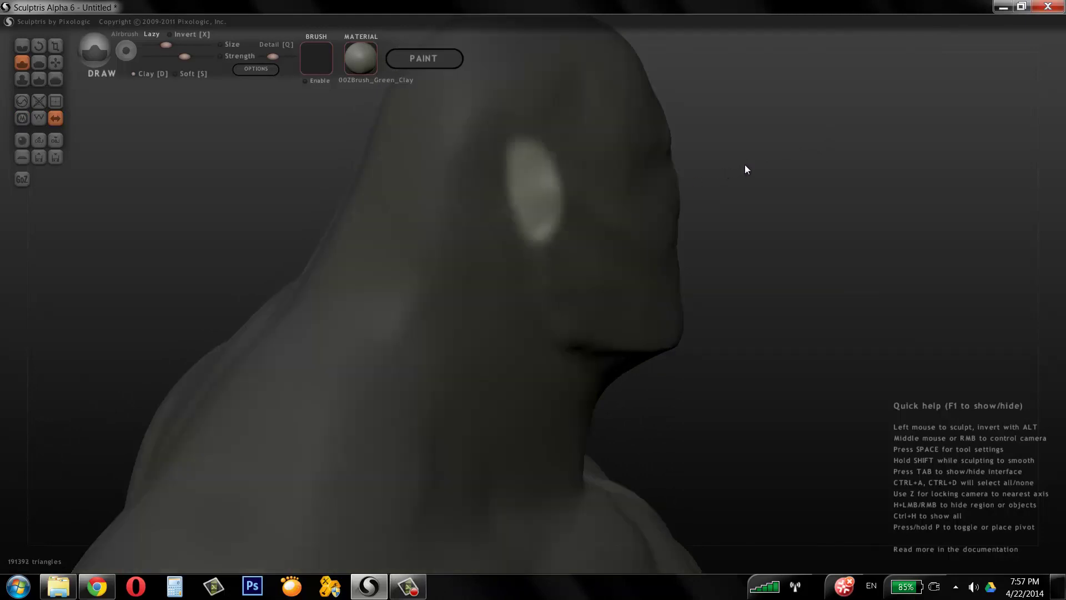
Pull the unmasked ear patch out from the head with an enlarged Grab brush.
right_drag(745, 164, 578, 133)
click(56, 62)
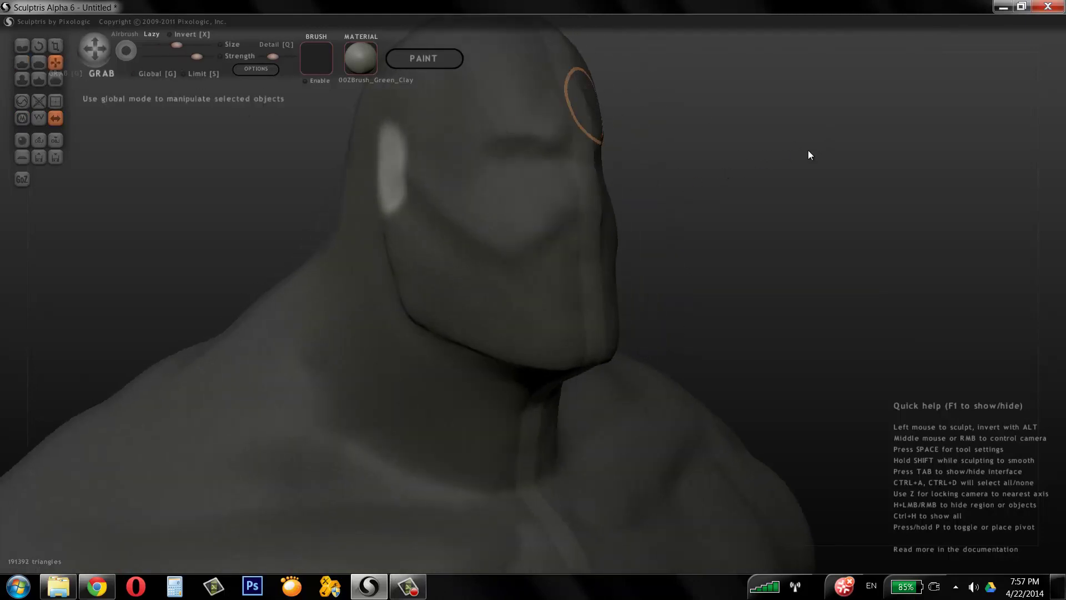
drag(808, 150, 459, 158)
key(space)
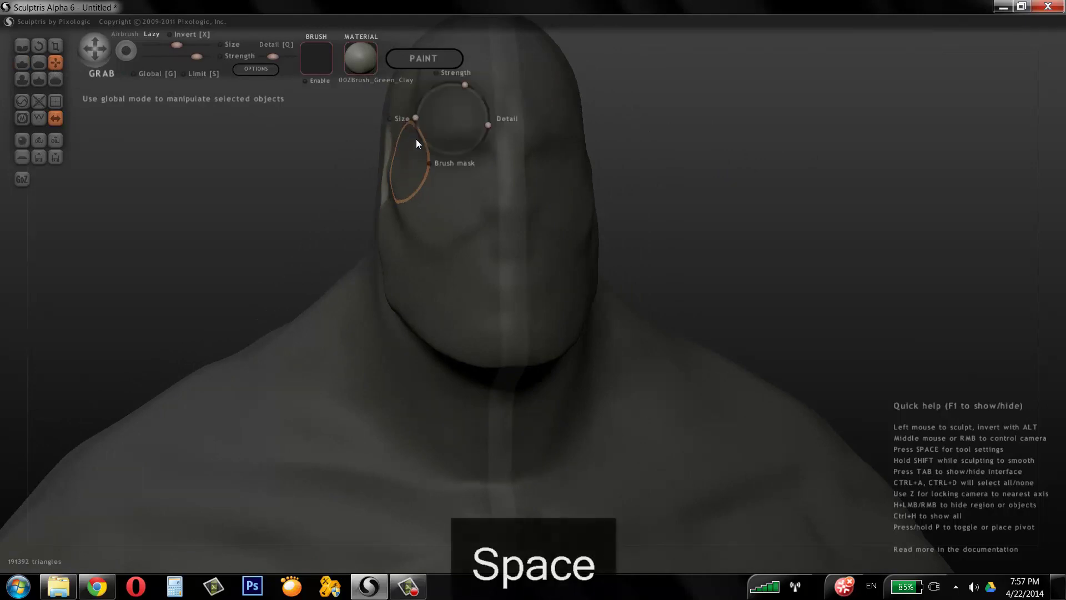
mouse_move(418, 111)
mouse_down()
mouse_move(372, 169)
mouse_move(355, 169)
mouse_up()
drag(581, 126, 878, 139)
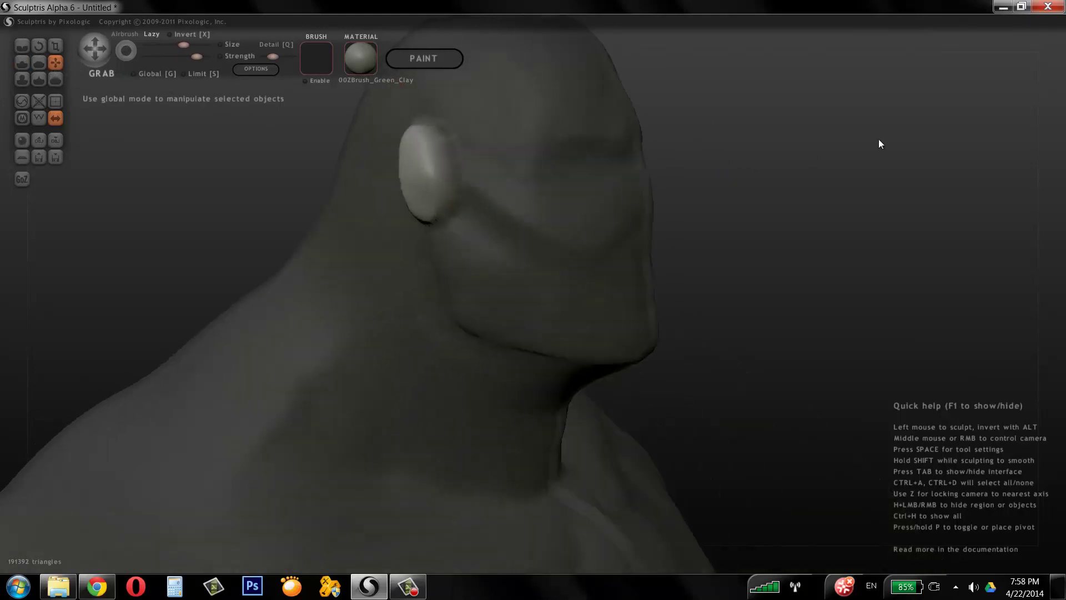
Adjust the pulled-out ear from above with the Grab brush and clear the mask.
drag(713, 117, 1000, 118)
drag(728, 156, 551, 275)
drag(441, 339, 436, 338)
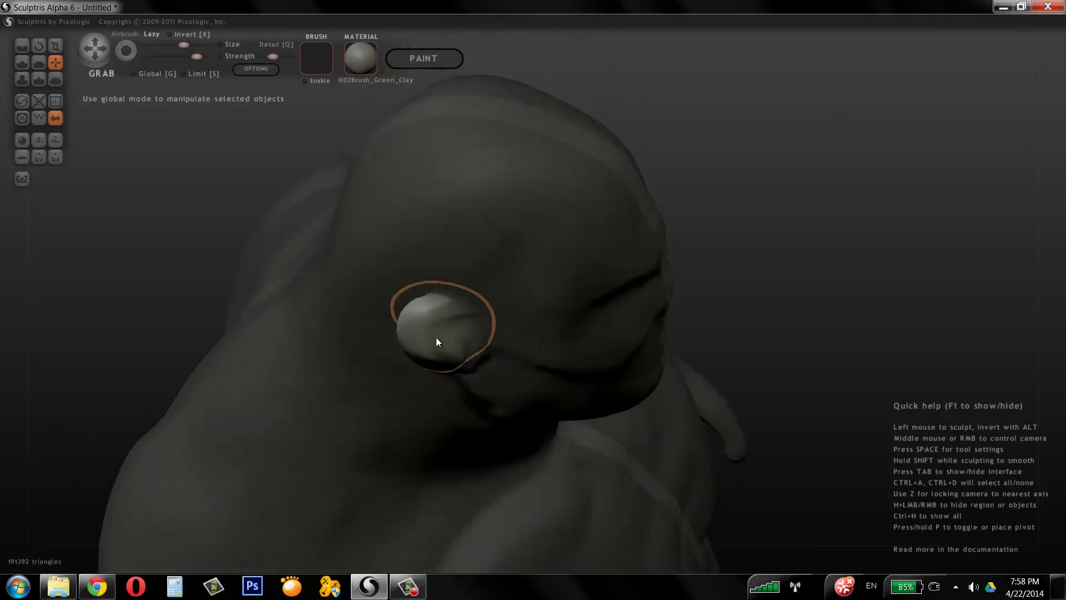
drag(876, 185, 866, 111)
Reduce the Grab brush size and fine-tune the shape of the ear from the side and behind.
key(space)
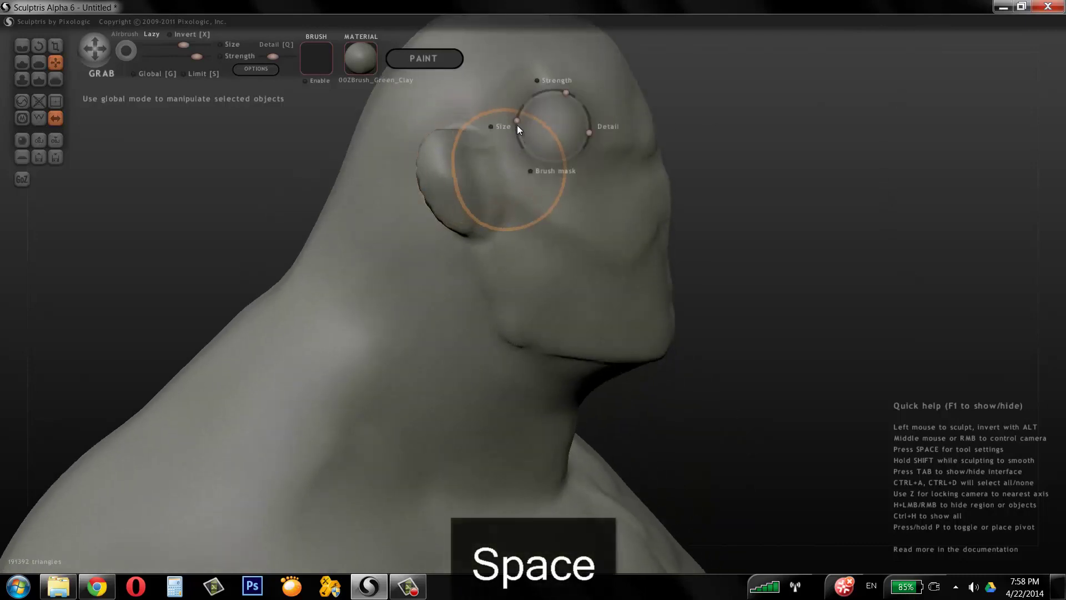
drag(518, 125, 517, 142)
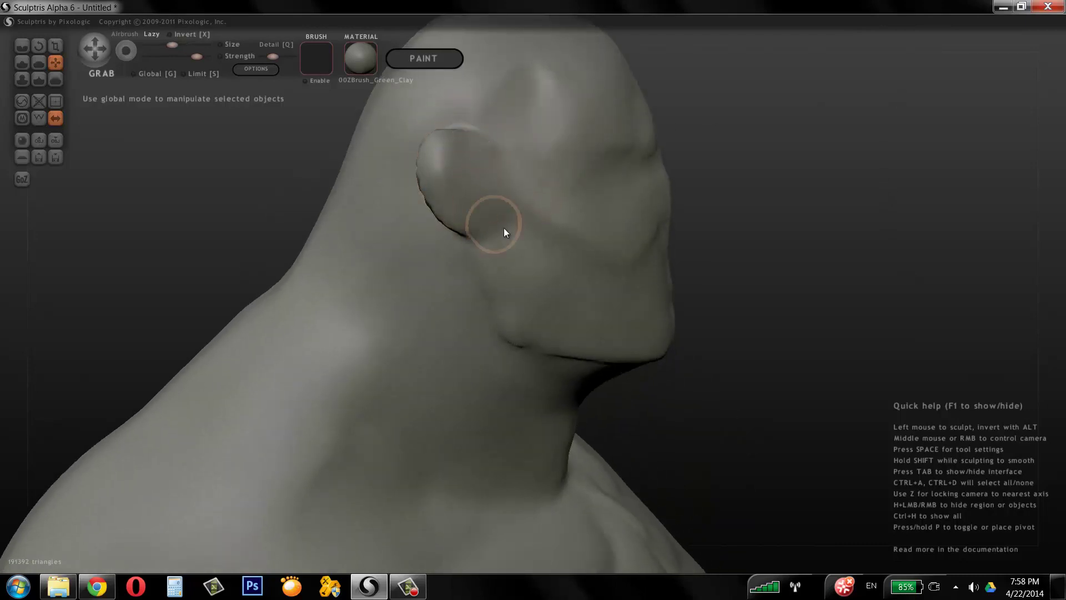
drag(950, 156, 740, 156)
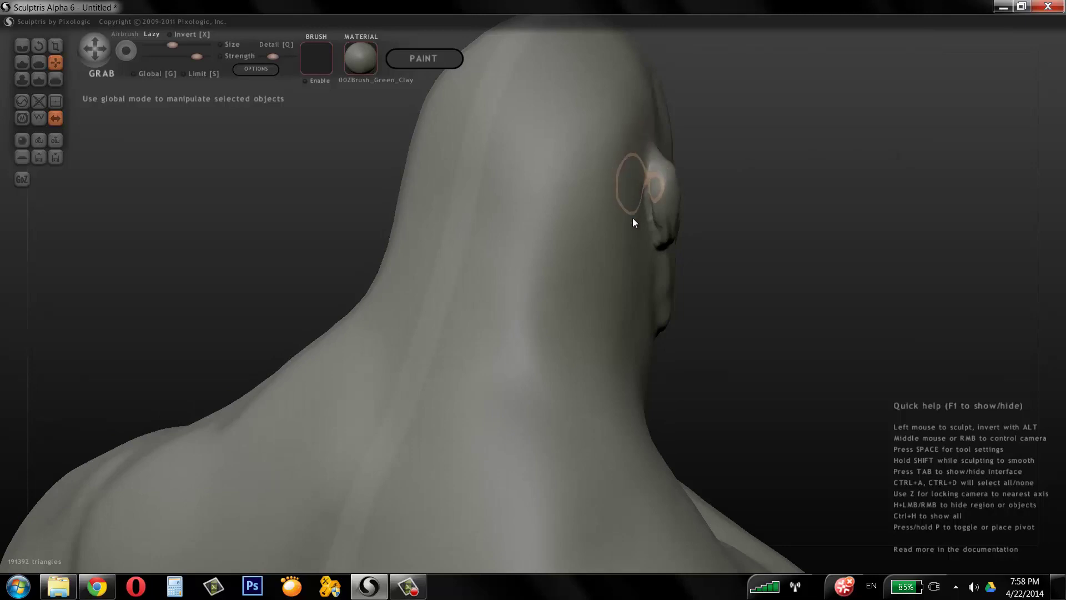
drag(807, 179, 530, 199)
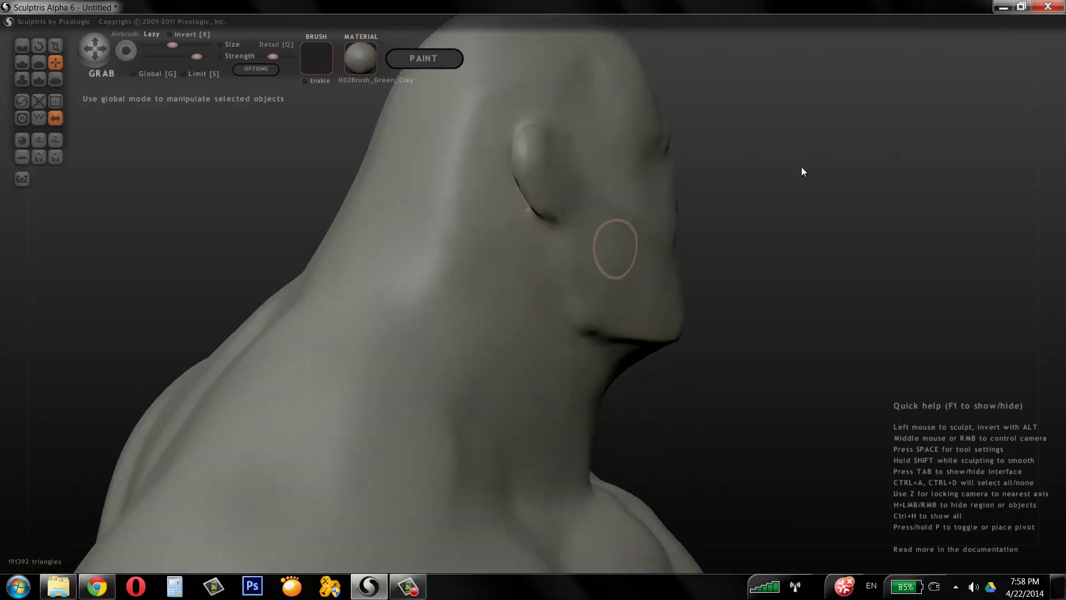
drag(801, 166, 505, 152)
drag(468, 186, 471, 198)
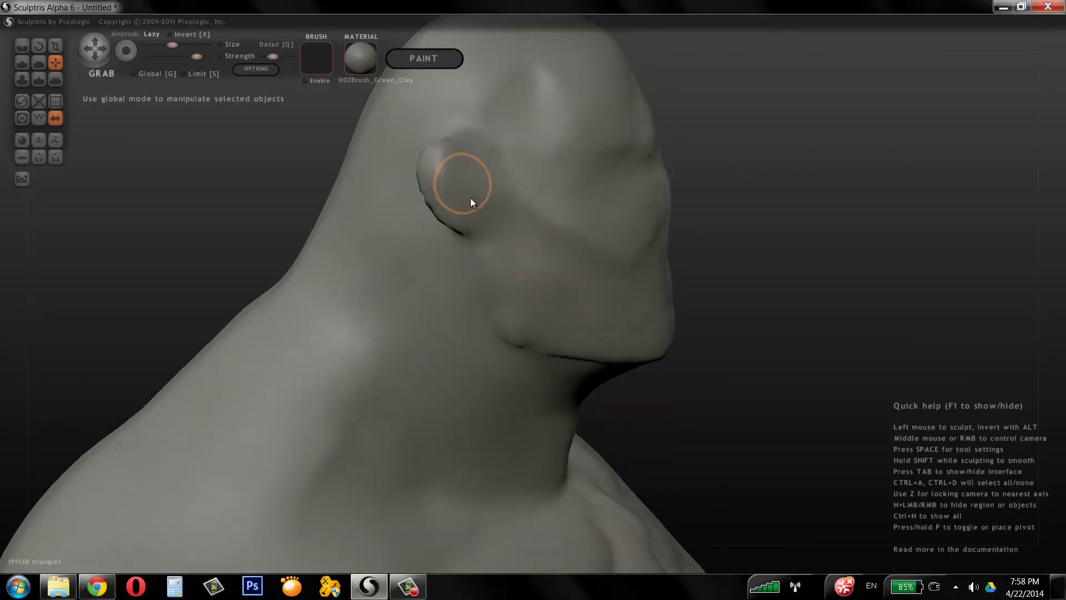
Hollow out the inside of the ear and define its outer rim with the Draw brush, smoothing where needed.
click(22, 63)
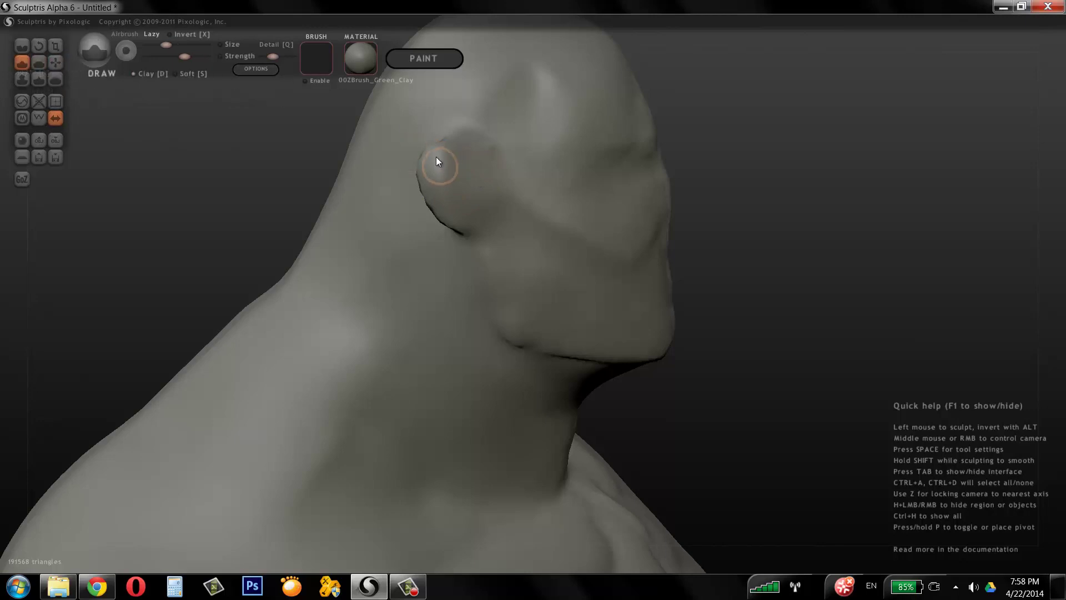
mouse_move(435, 156)
mouse_down()
mouse_move(454, 146)
mouse_move(488, 156)
mouse_up()
mouse_move(510, 206)
mouse_down()
mouse_move(496, 205)
mouse_move(531, 322)
mouse_move(543, 310)
mouse_move(512, 231)
mouse_move(526, 281)
mouse_up()
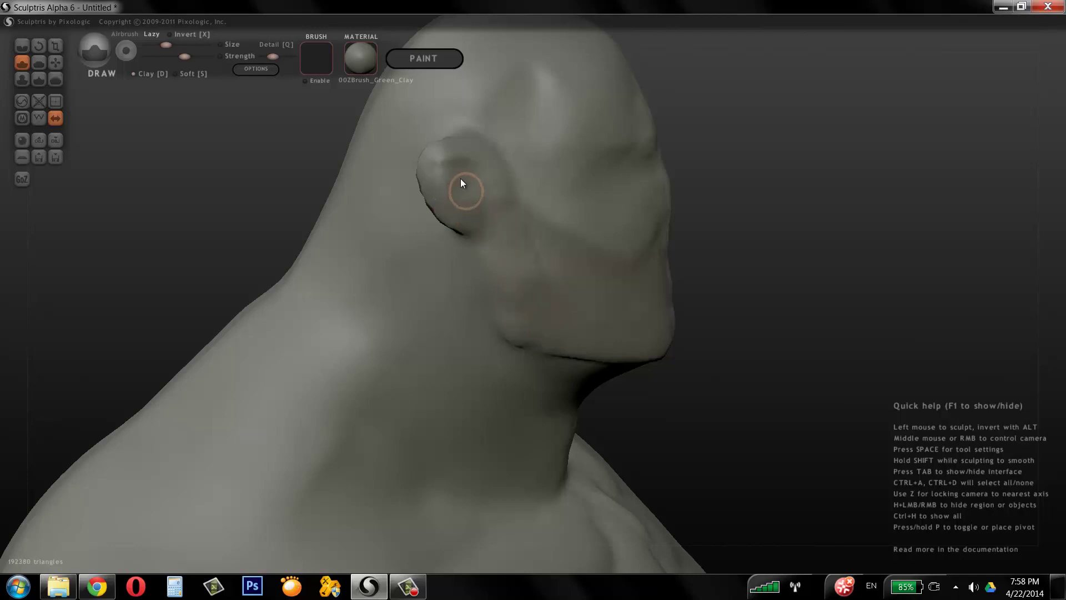
mouse_move(476, 192)
mouse_down()
mouse_move(460, 176)
mouse_move(459, 203)
mouse_move(483, 221)
mouse_up()
middle_drag(827, 142, 499, 133)
mouse_move(428, 181)
shift+mouse_down()
mouse_move(432, 166)
mouse_move(438, 280)
mouse_move(402, 215)
shift+mouse_up()
drag(792, 176, 532, 146)
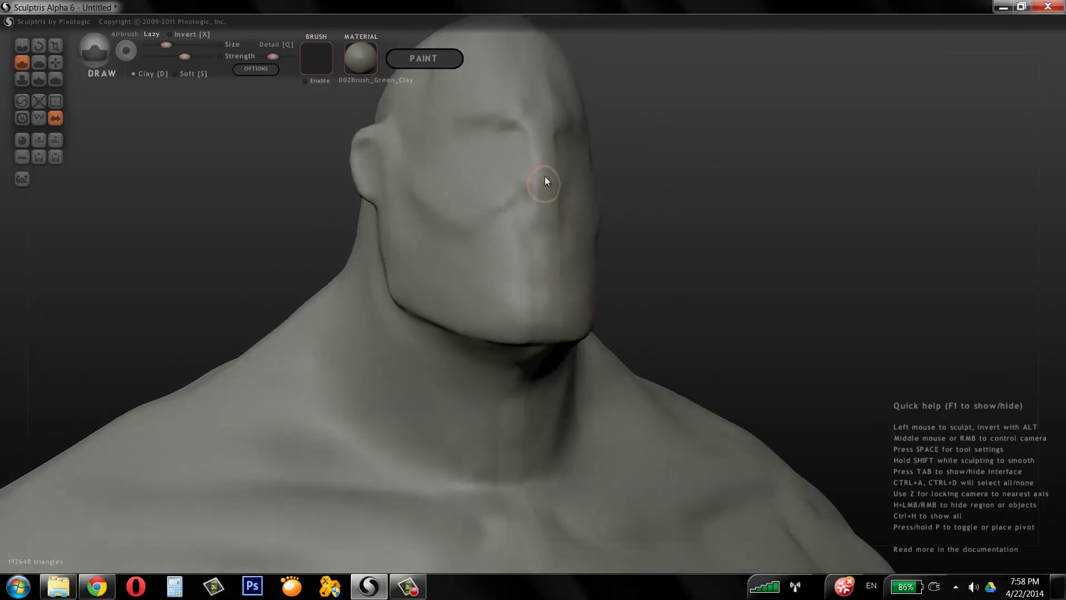
Carve the nostril edge, the mouth line and the fold running from nose to mouth corner with the Crease brush.
click(22, 45)
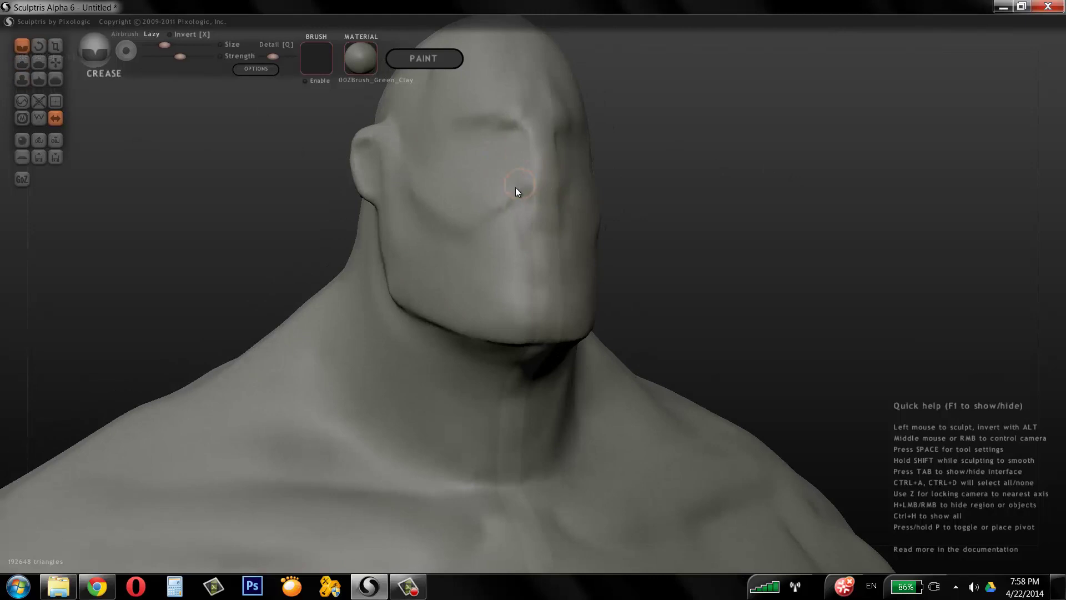
drag(515, 181, 523, 195)
drag(489, 264, 624, 234)
middle_drag(557, 246, 597, 245)
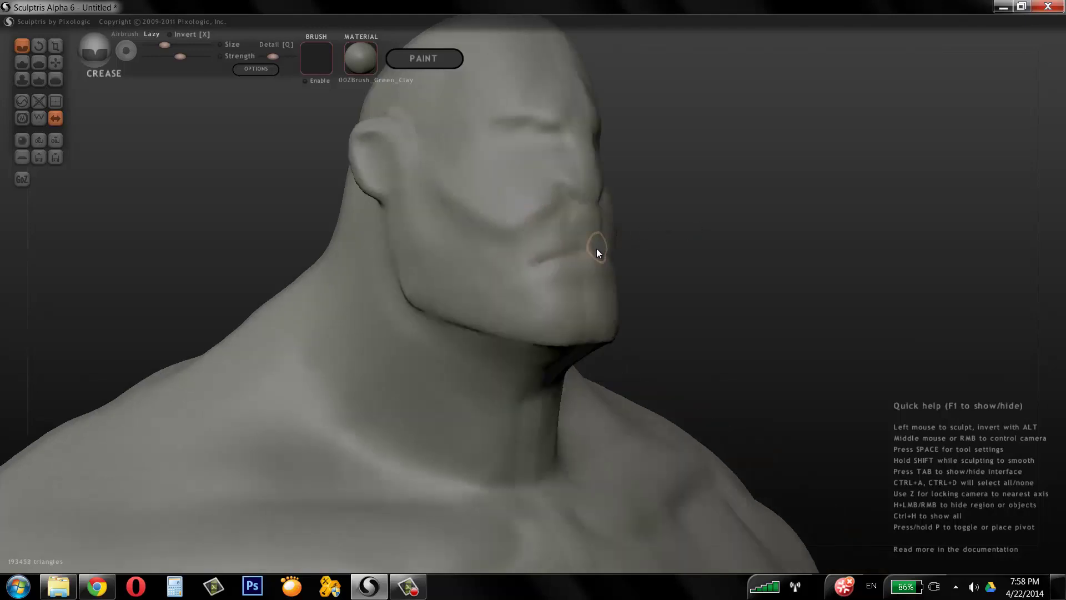
drag(550, 258, 522, 269)
middle_drag(666, 206, 727, 195)
mouse_move(572, 221)
mouse_down()
mouse_move(547, 251)
mouse_move(545, 284)
mouse_move(613, 285)
mouse_move(639, 269)
mouse_up()
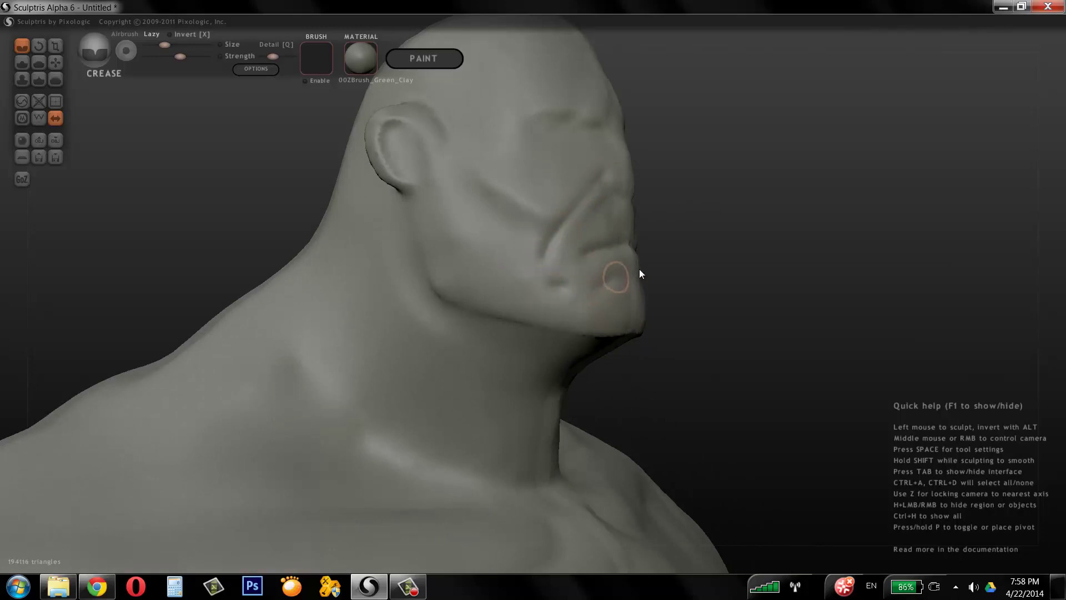
Crease the area below the lower lip and the inner end of the brow beside the nose bridge.
mouse_move(770, 258)
mouse_down()
mouse_move(562, 197)
mouse_move(592, 162)
mouse_up()
drag(681, 150, 515, 111)
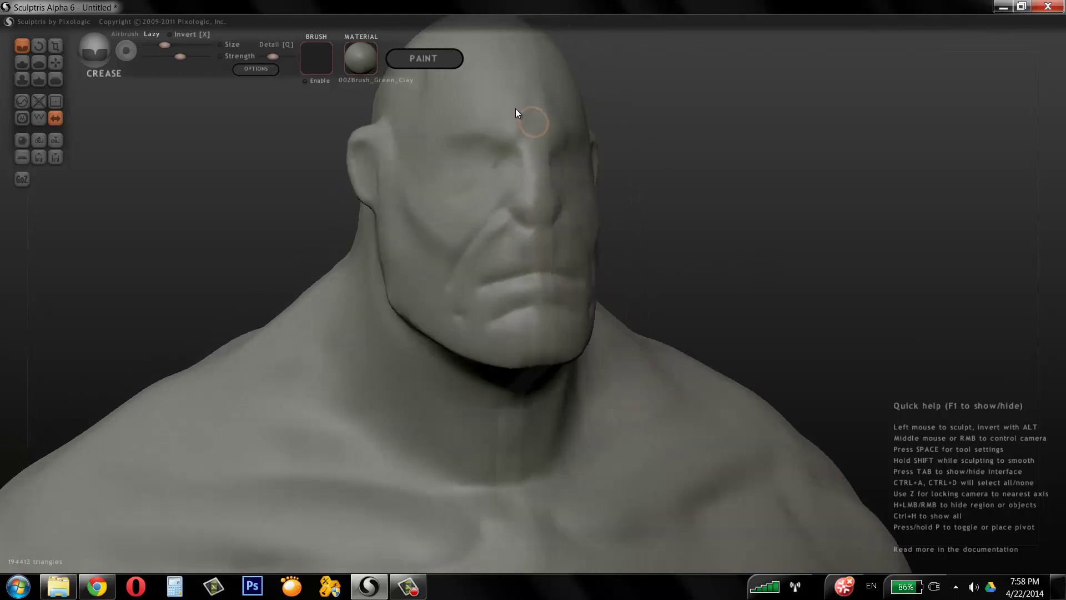
drag(511, 151, 511, 149)
right_drag(535, 158, 591, 251)
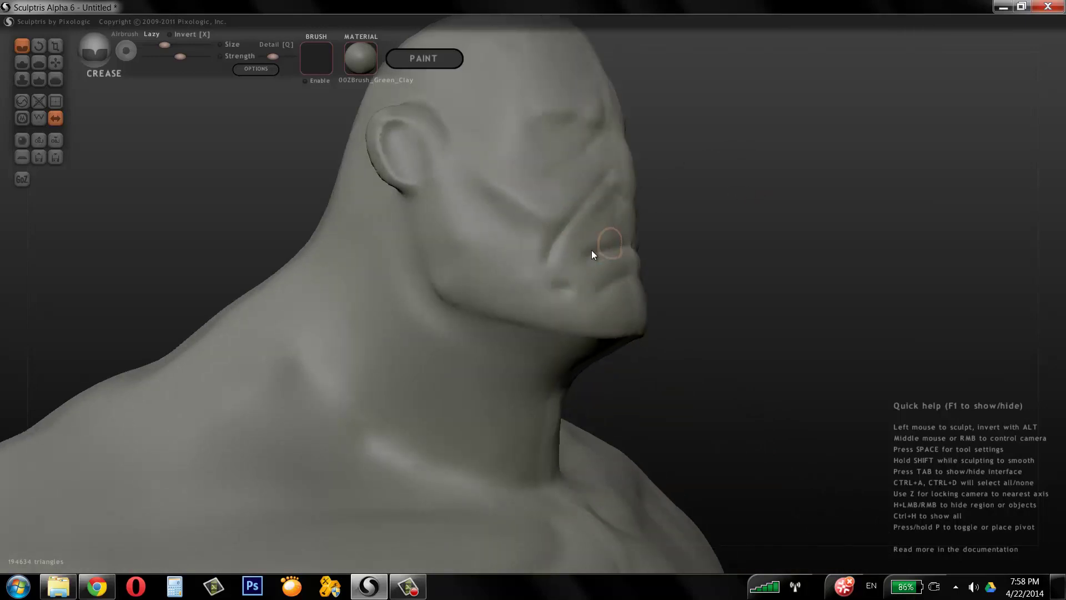
right_drag(753, 179, 531, 183)
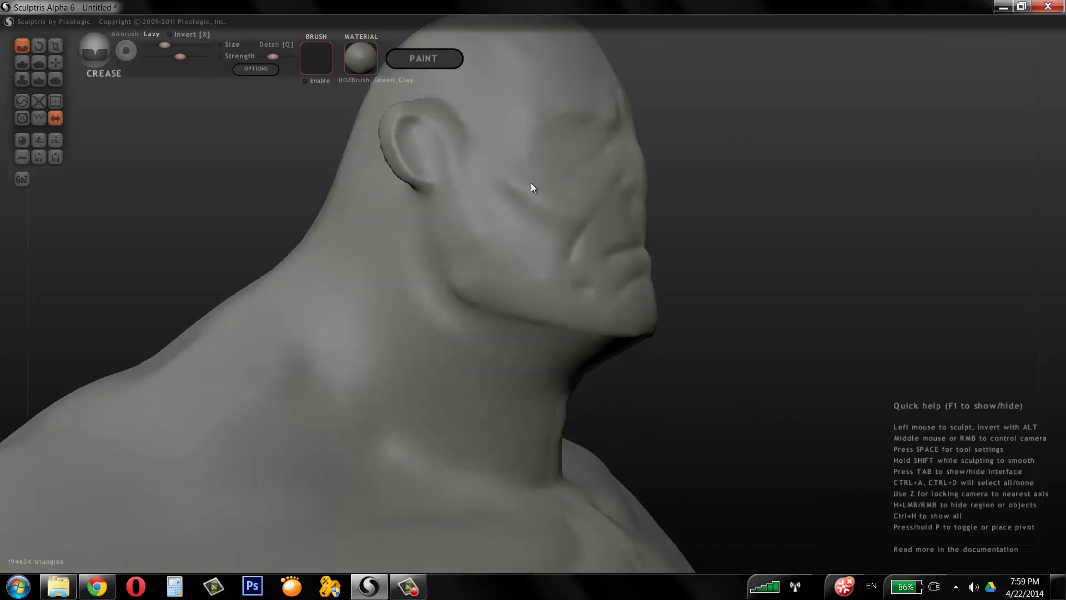
right_drag(758, 155, 582, 147)
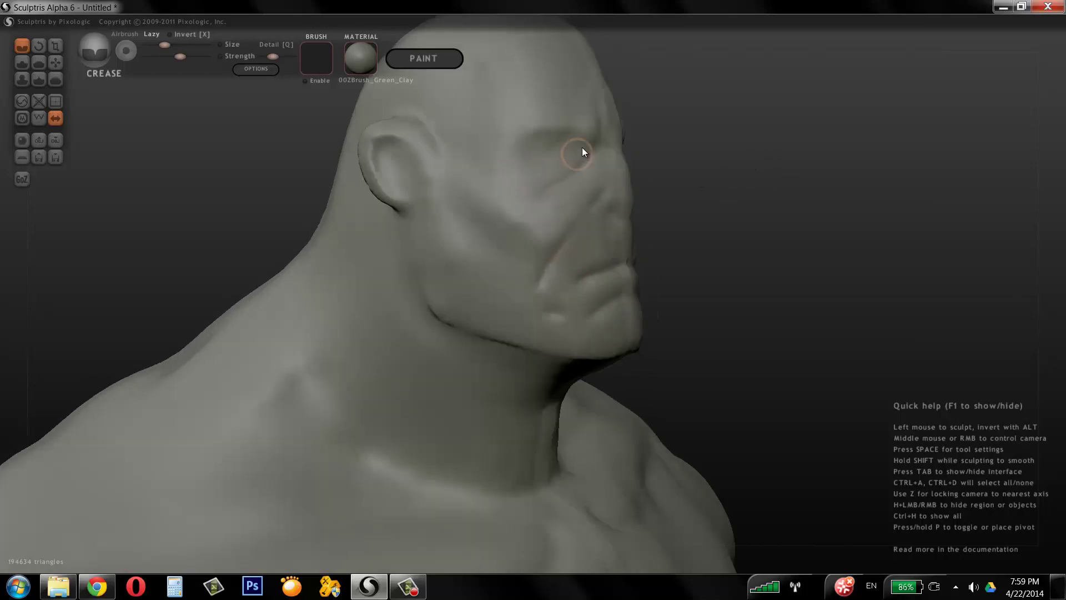
Deepen the brow line over the eye socket and crease the sides of the nose bridge.
drag(572, 144, 524, 146)
right_drag(671, 142, 833, 133)
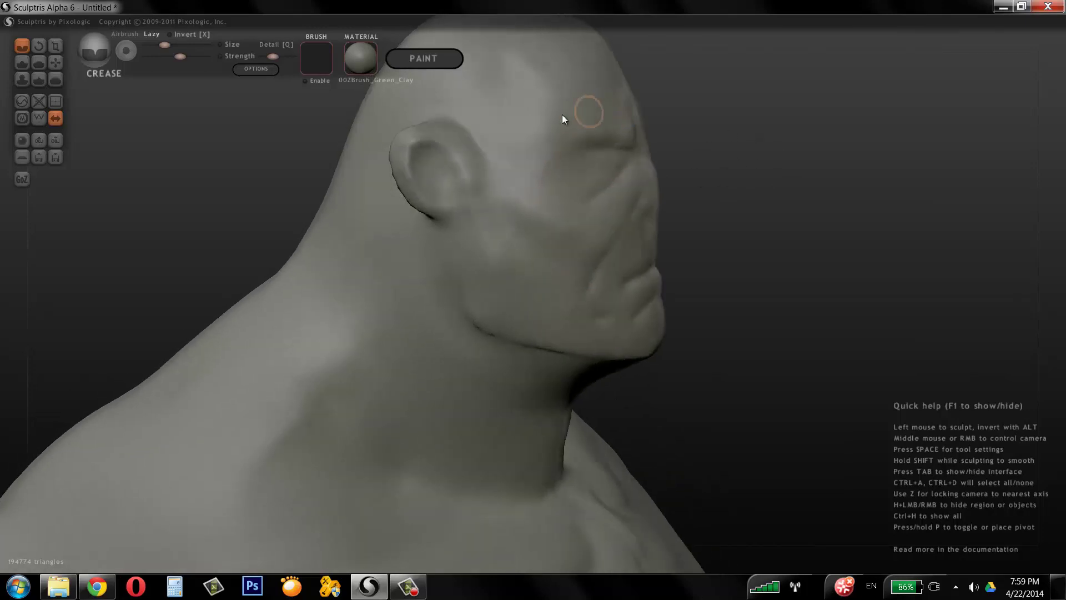
right_drag(588, 153, 731, 128)
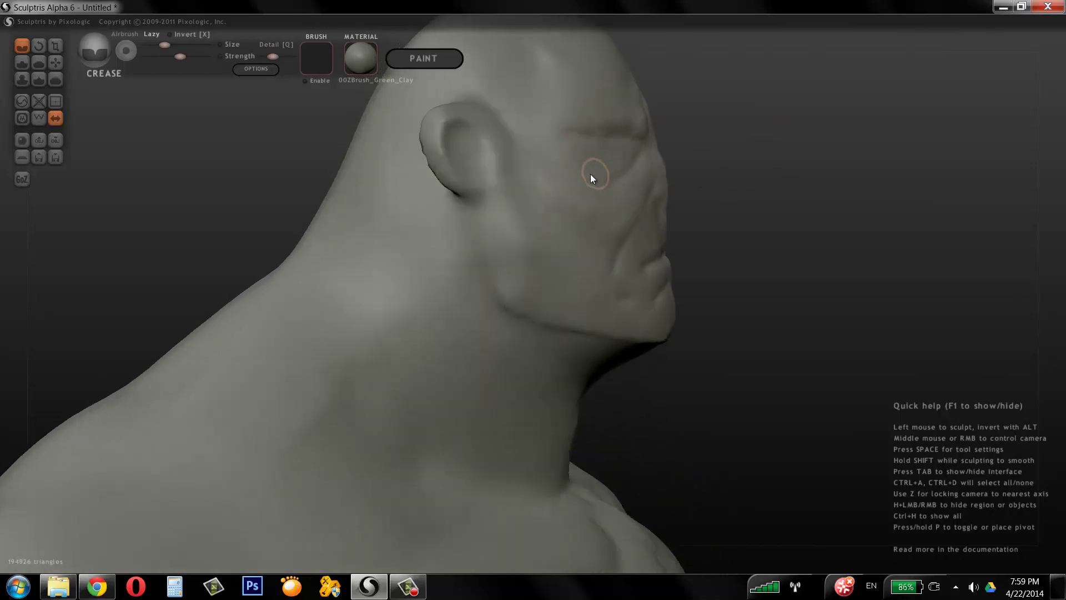
drag(590, 178, 589, 159)
right_drag(728, 139, 546, 148)
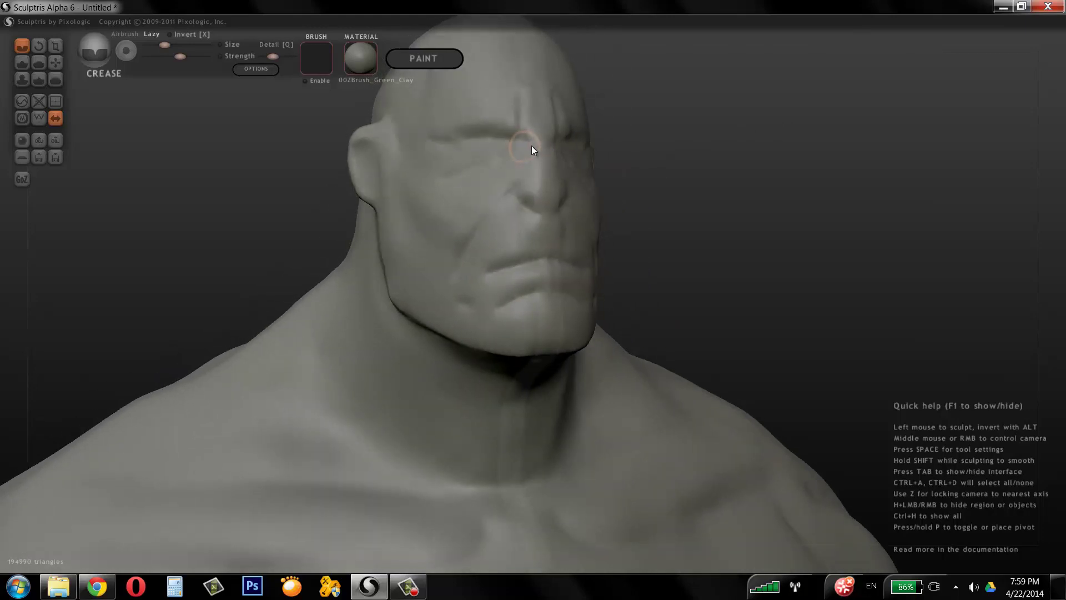
right_drag(685, 133, 498, 167)
drag(500, 173, 498, 166)
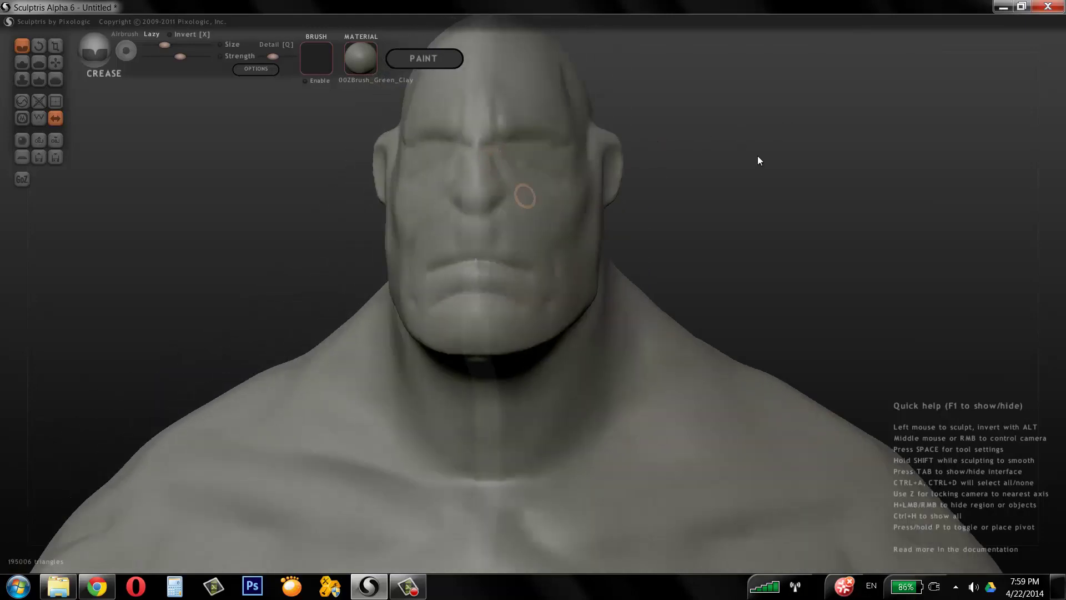
Sharpen the crease along the back of the jaw and refine the upper ear where it meets the head.
right_drag(757, 162, 492, 211)
right_drag(696, 194, 597, 248)
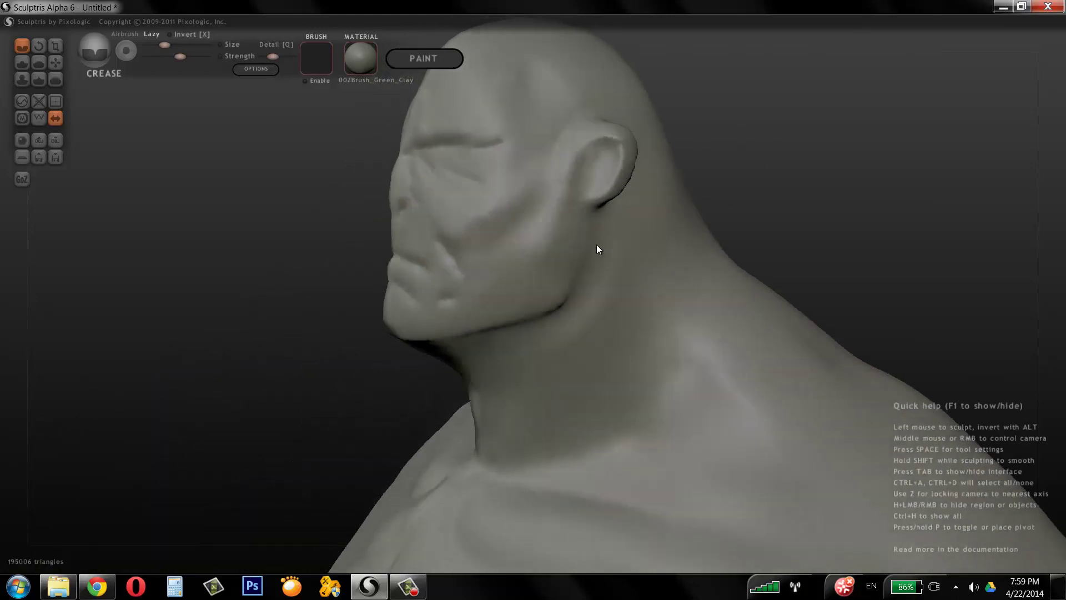
drag(588, 255, 556, 336)
right_drag(557, 335, 711, 162)
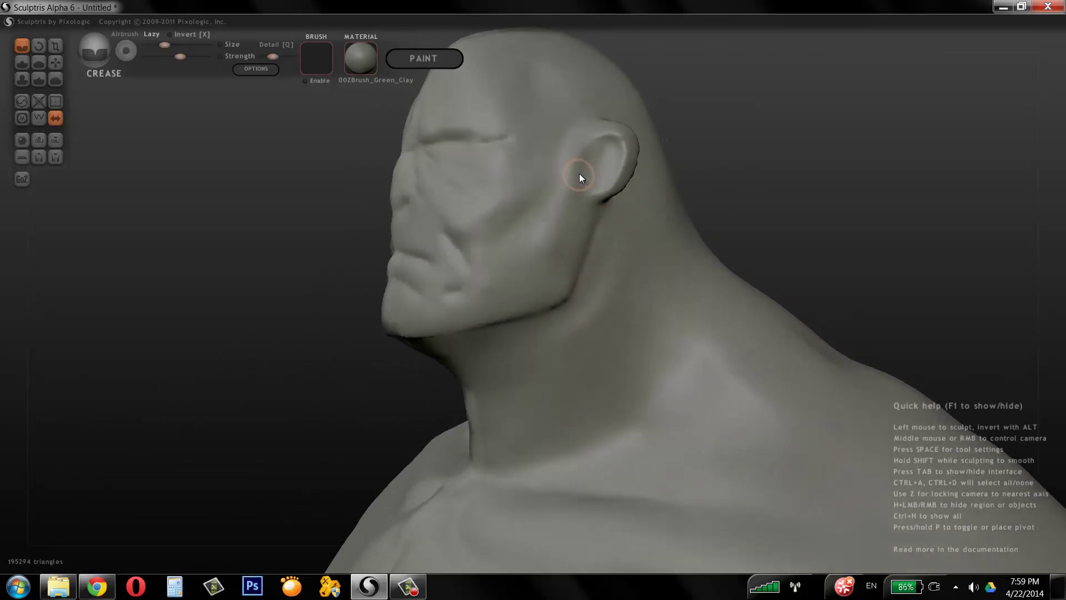
drag(617, 141, 665, 142)
right_drag(665, 142, 621, 118)
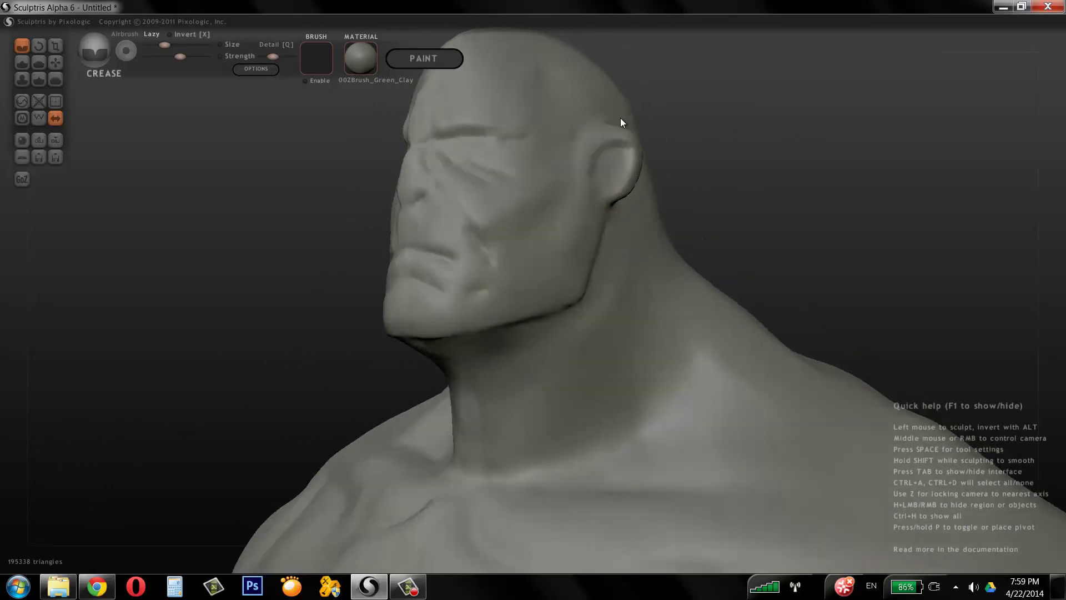
drag(587, 124, 618, 147)
right_drag(619, 148, 524, 151)
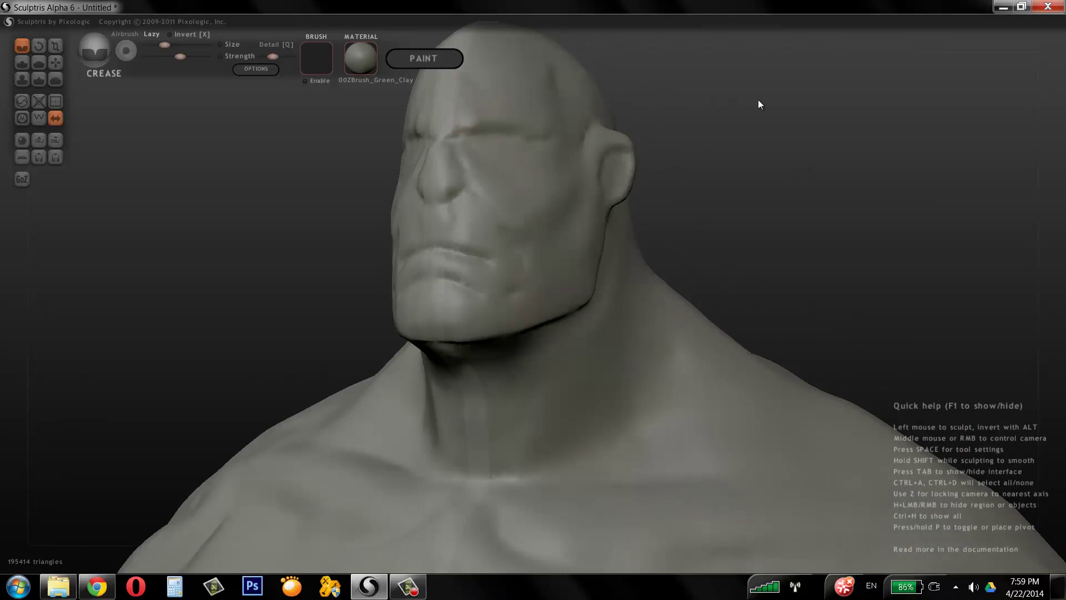
Pull the nose forward and down with the Grab brush so that it projects from the face in profile.
key(z)
right_drag(770, 111, 595, 254)
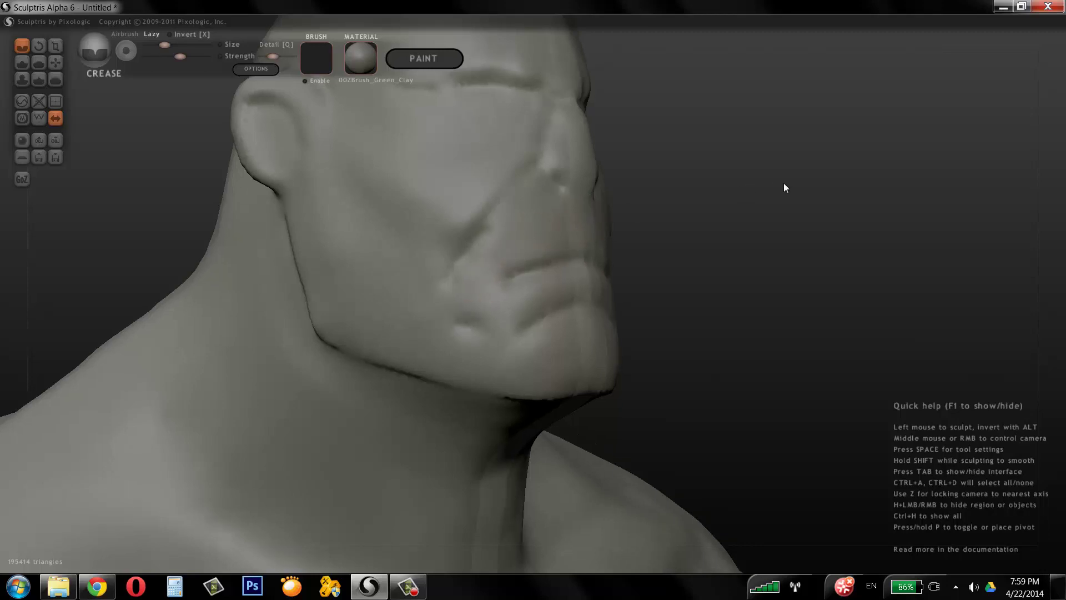
right_drag(784, 184, 326, 104)
key(g)
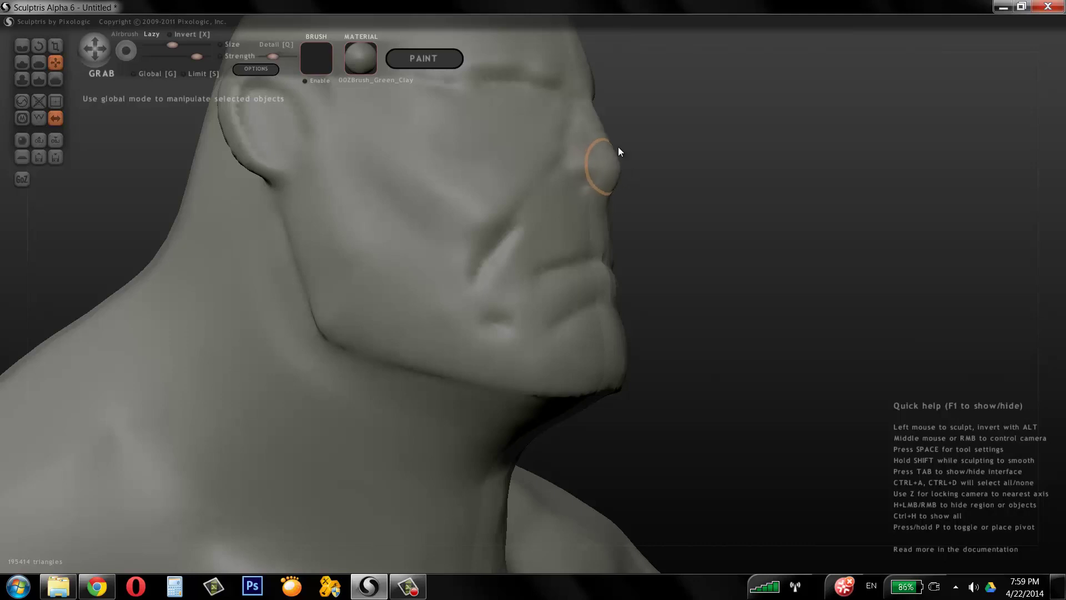
drag(608, 129, 630, 183)
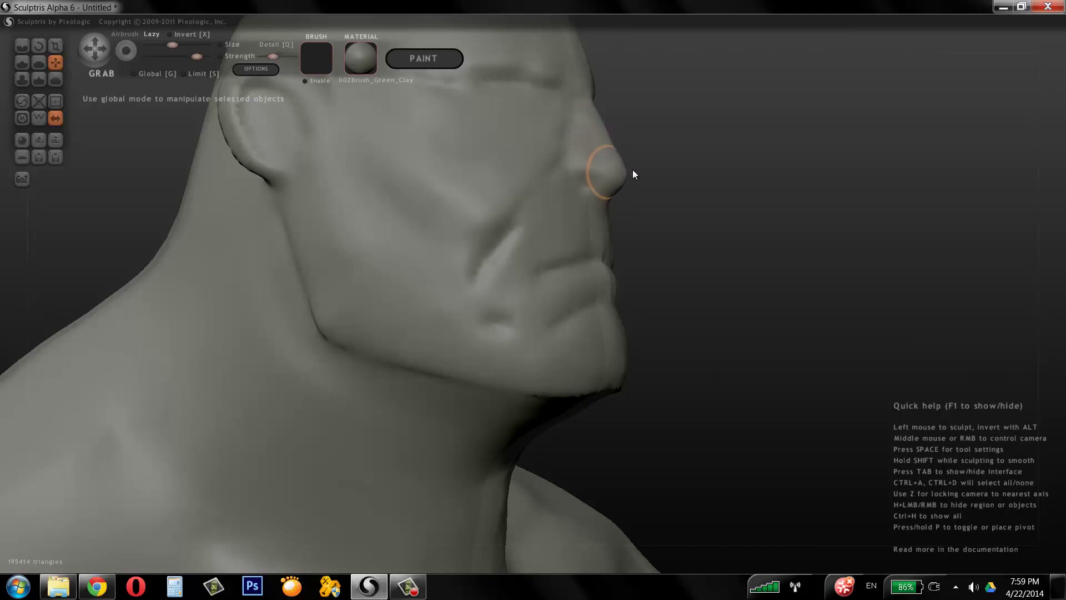
mouse_move(633, 174)
right_down()
mouse_move(761, 149)
mouse_move(637, 147)
right_up()
drag(635, 149, 659, 196)
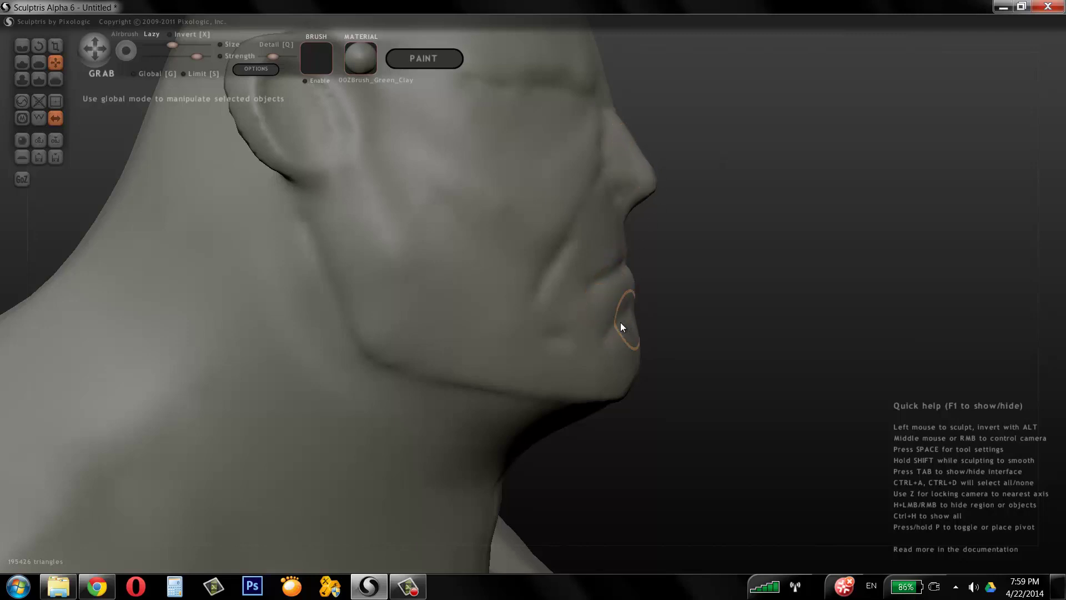
right_drag(795, 219, 533, 155)
right_drag(723, 127, 571, 145)
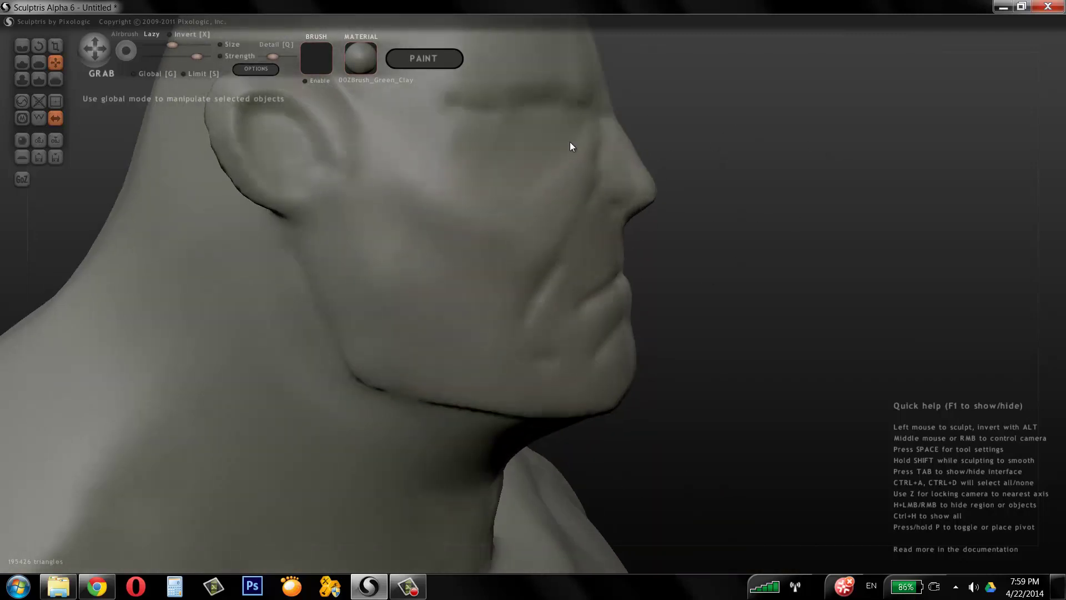
mouse_move(555, 133)
mouse_down()
mouse_move(535, 153)
mouse_move(541, 133)
mouse_move(534, 162)
mouse_up()
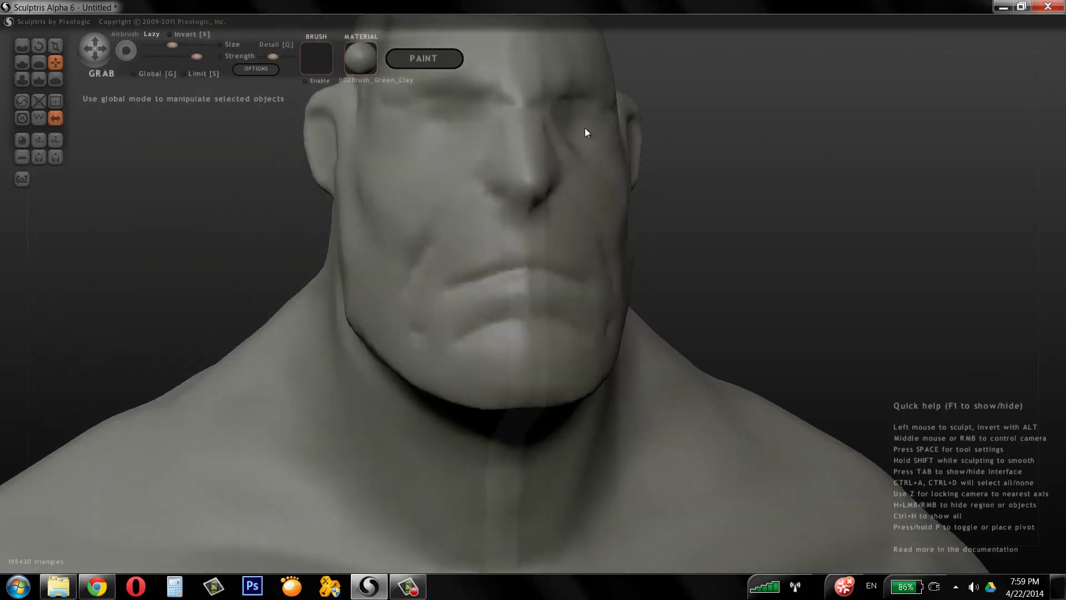